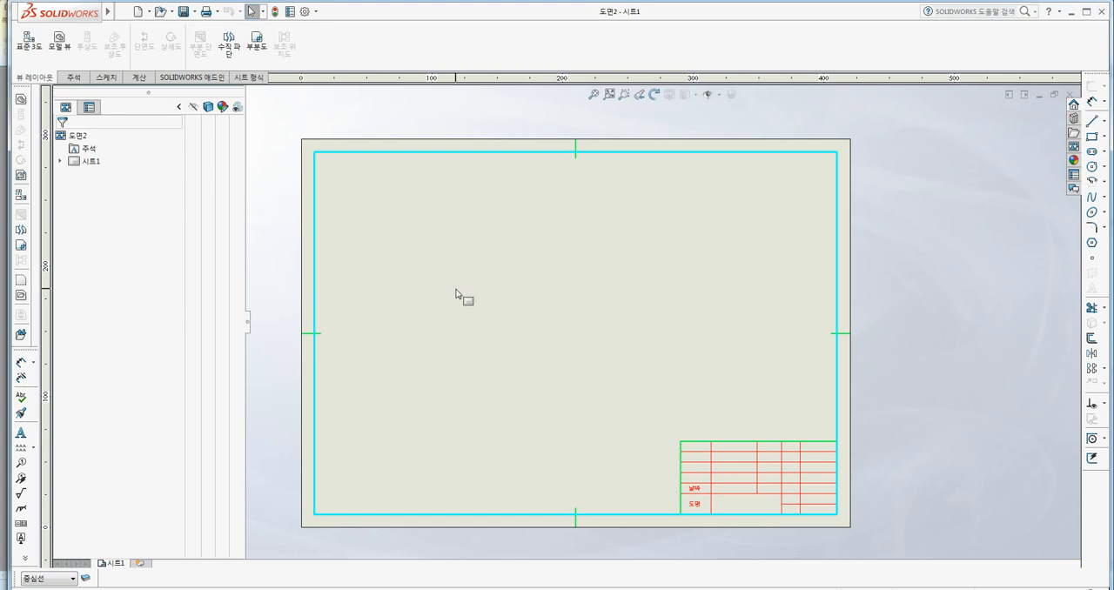
Start a model view using the part file 파트1 from the desktop (바탕 화면).
left_click(60, 40)
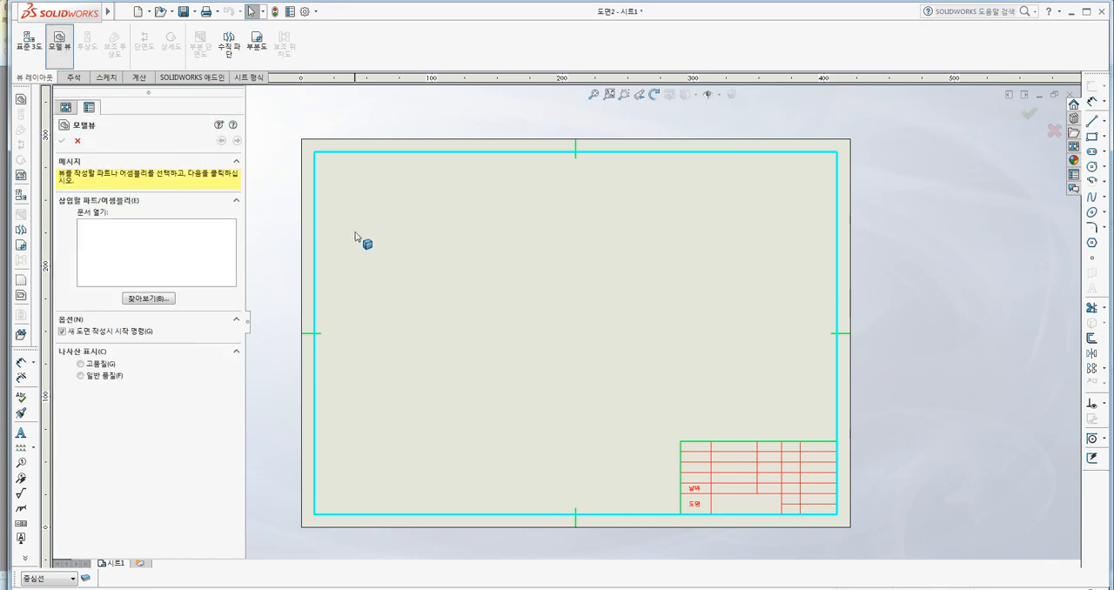
left_click(144, 299)
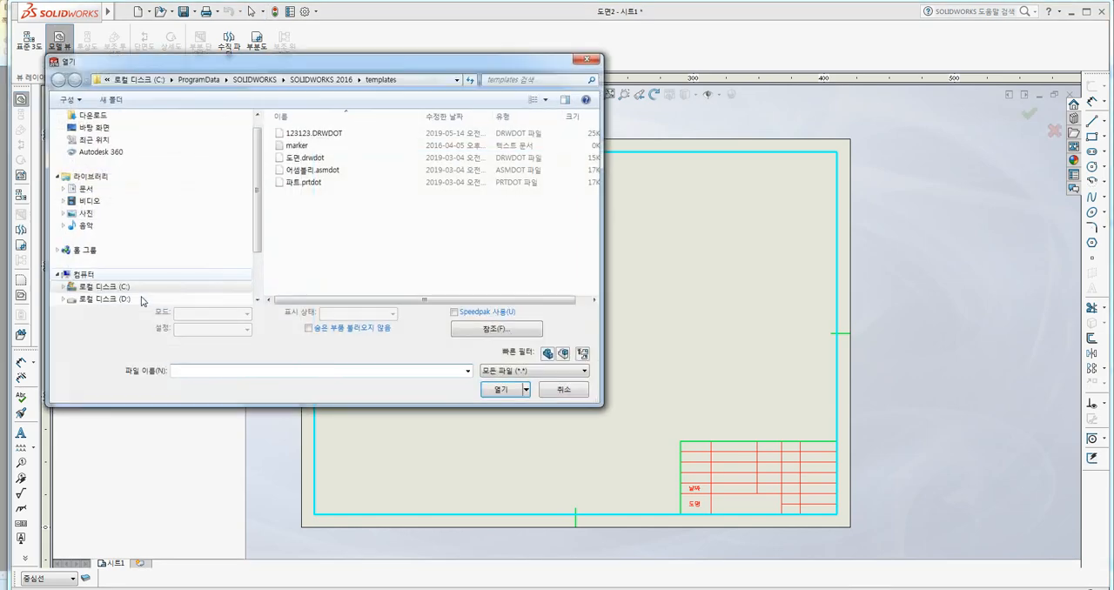
left_click(94, 128)
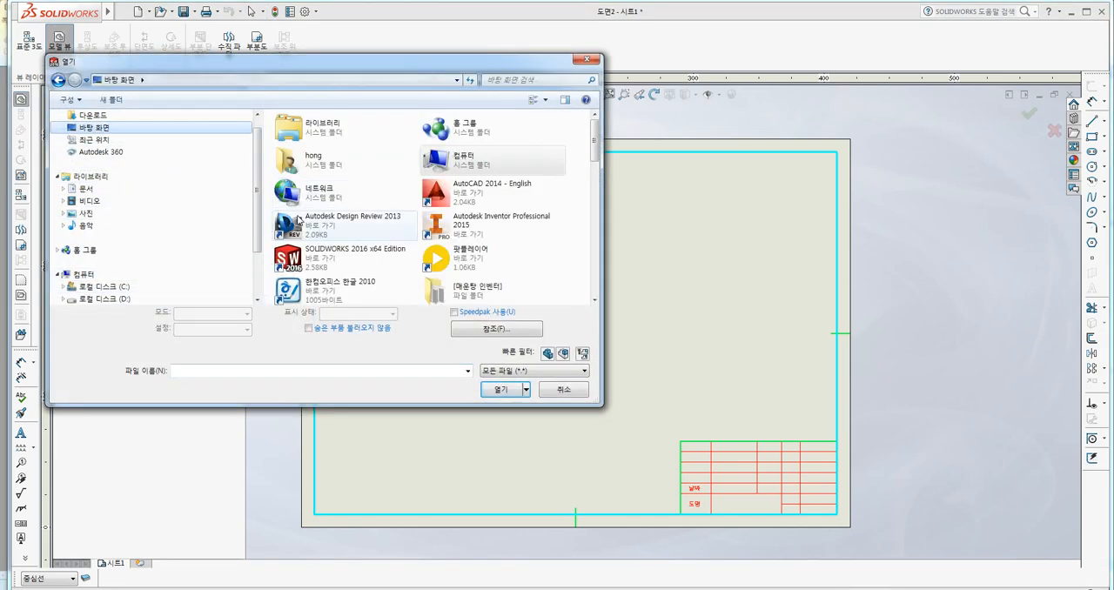
left_click(597, 210)
left_click(597, 210)
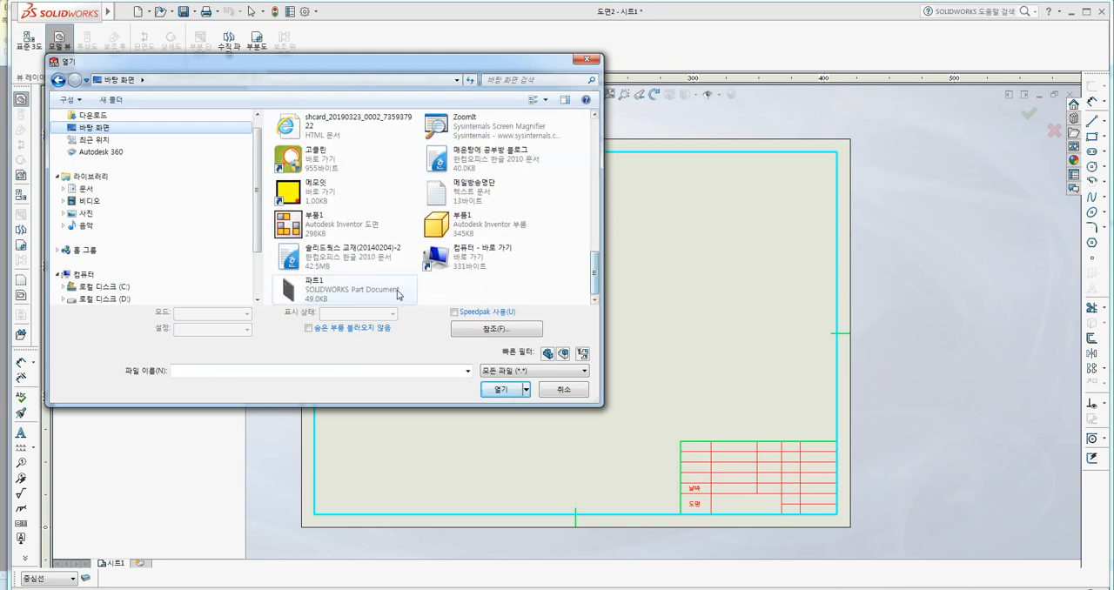
left_click(315, 290)
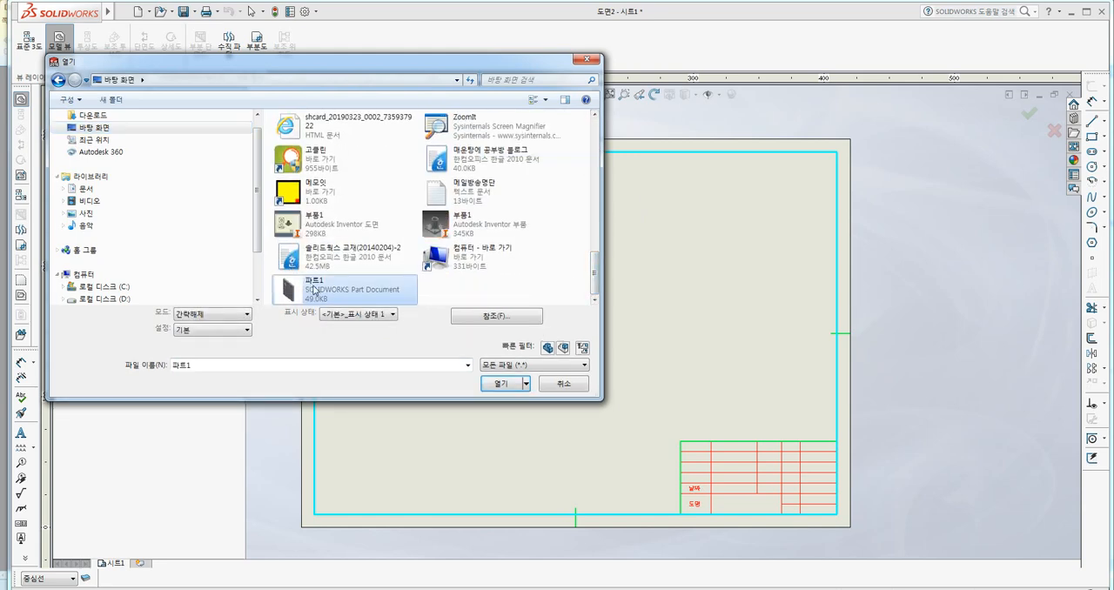
left_click(500, 383)
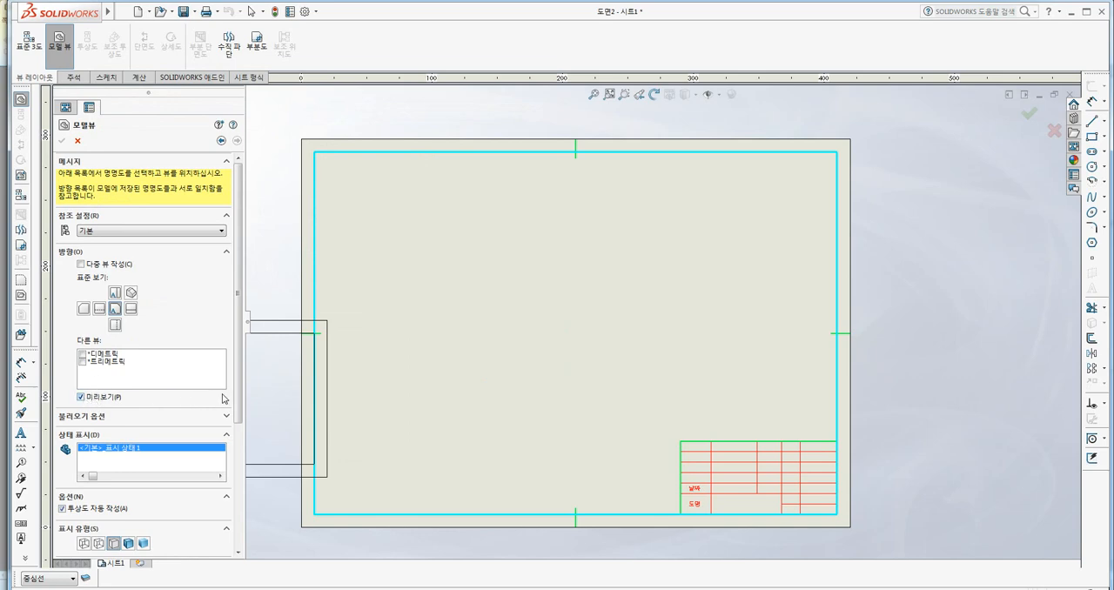
Set the model view to a custom scale of 1:1 and place the front view on the sheet.
left_click_drag(239, 397, 240, 509)
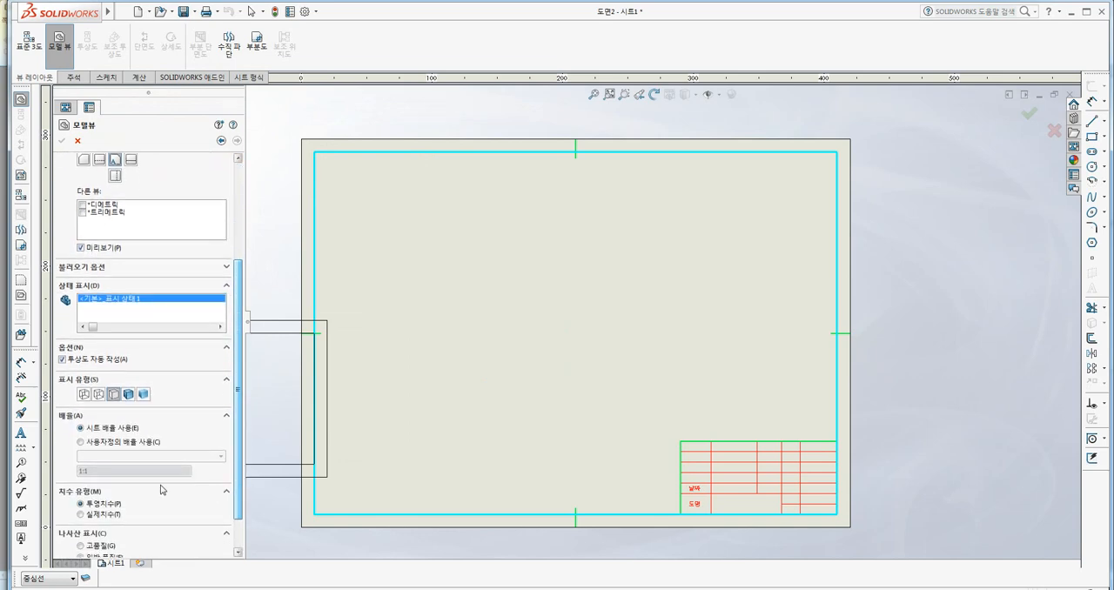
left_click(105, 444)
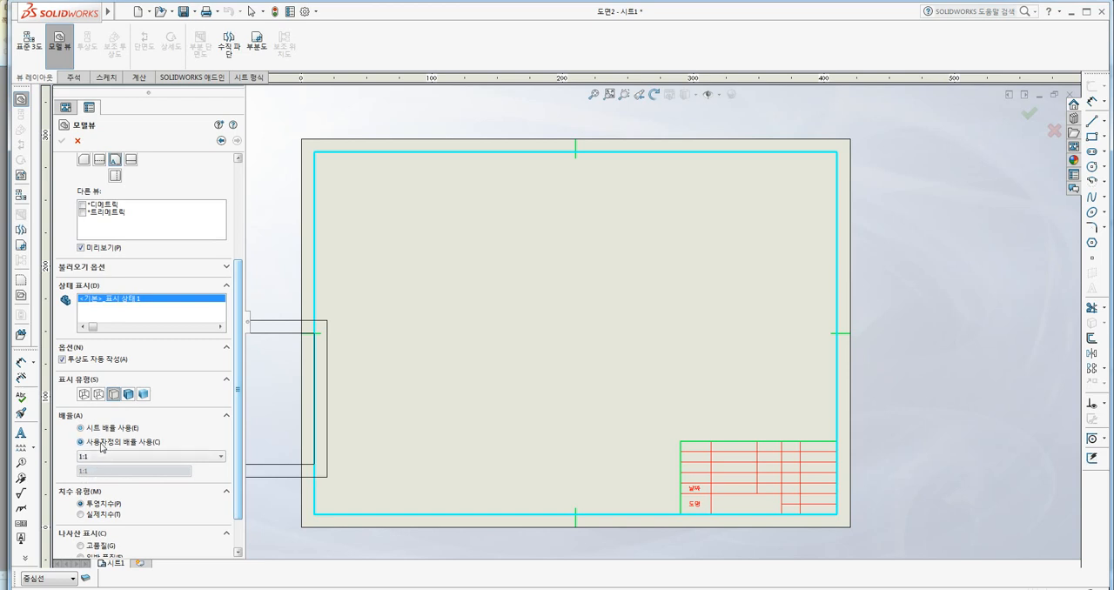
left_click(119, 457)
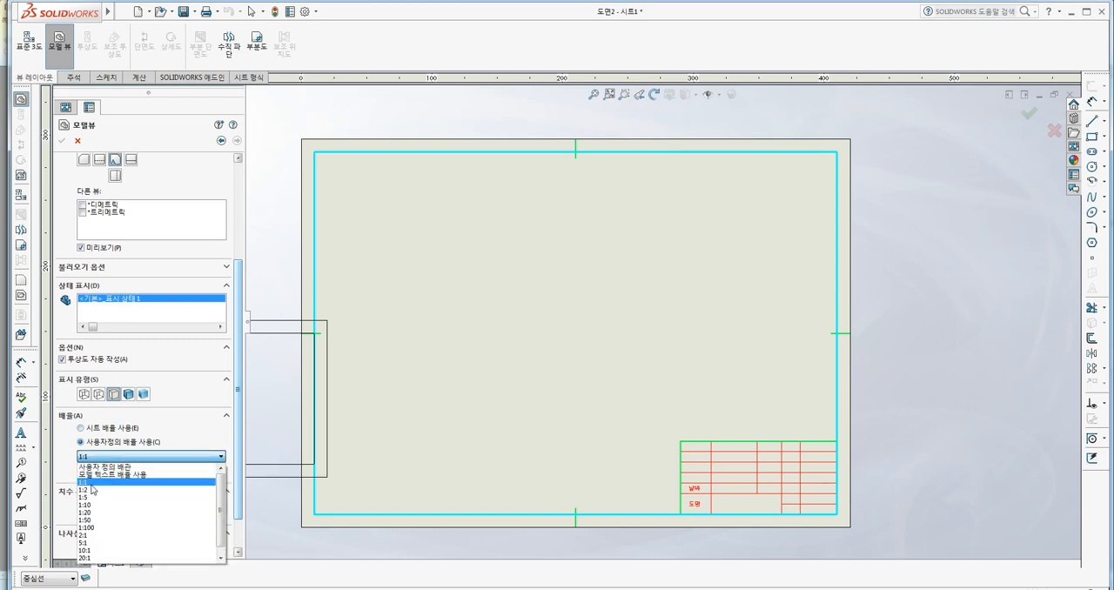
scroll(150, 494, "up", 1)
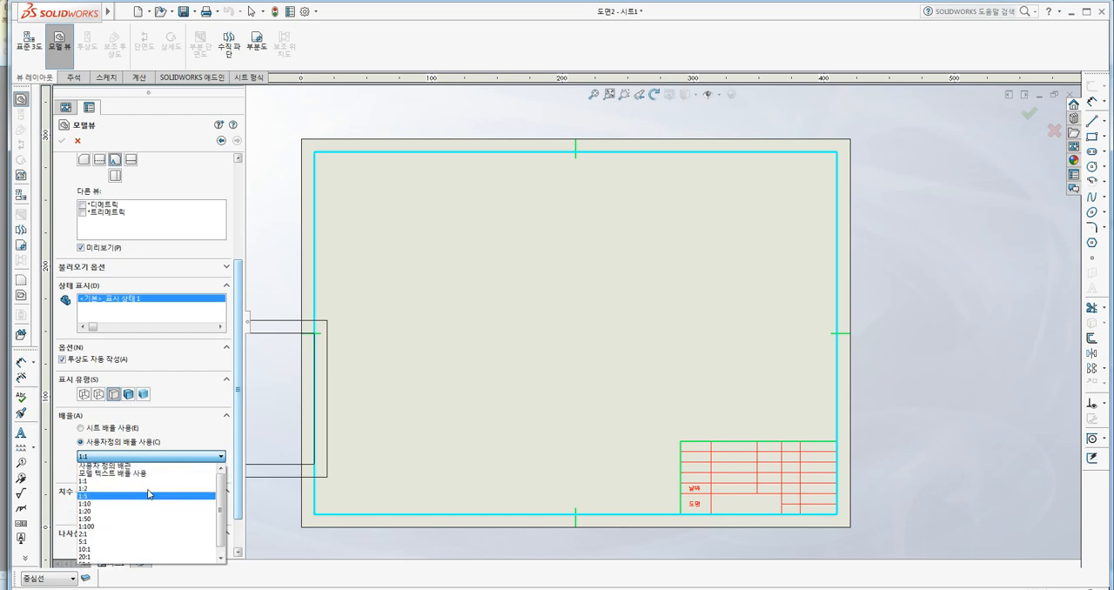
left_click(88, 483)
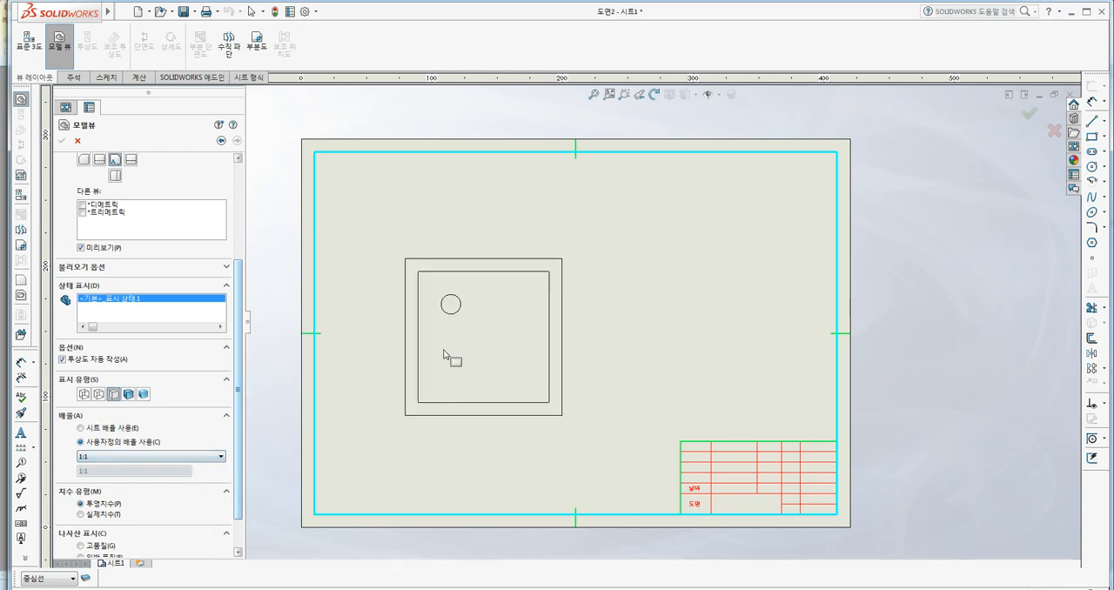
left_click(490, 370)
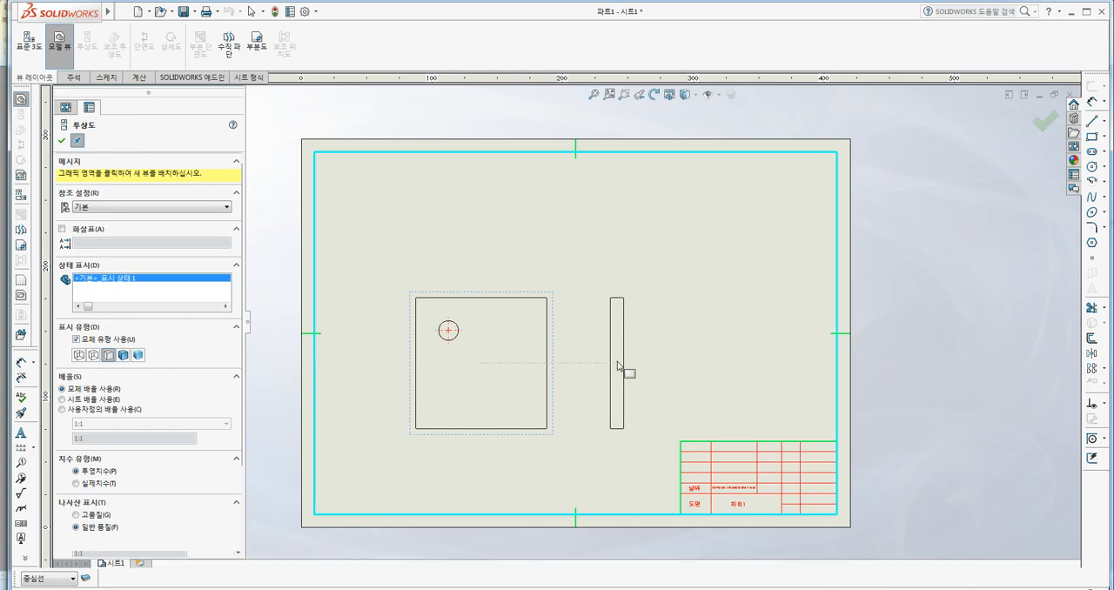
Add projected views to the right of and above the front view, and finish view placement.
left_click(621, 372)
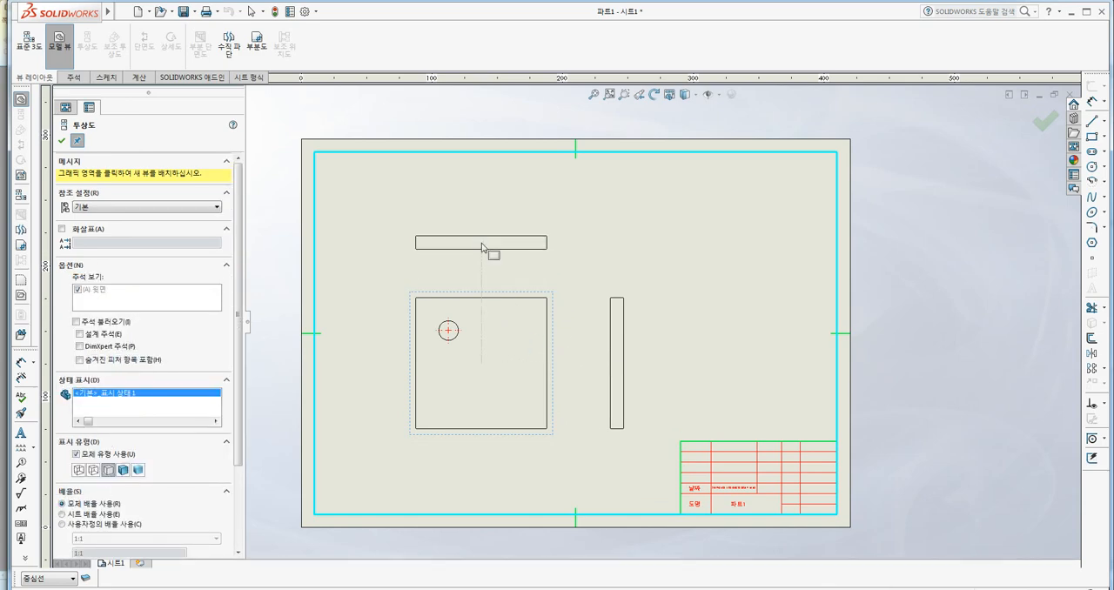
left_click(457, 244)
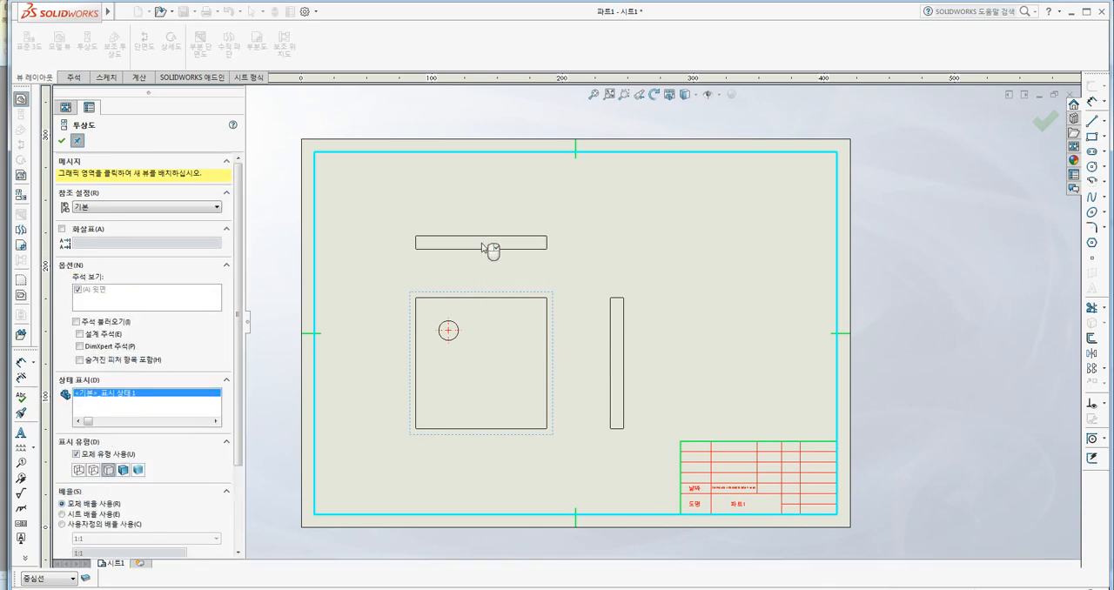
left_click(61, 140)
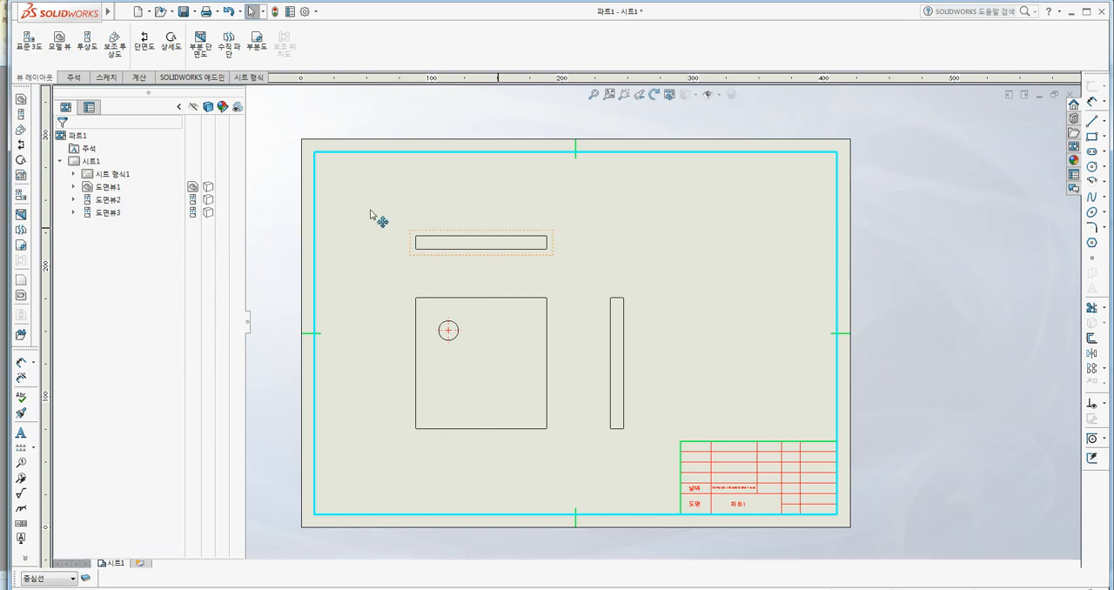
Insert the model's dimensions into the front view only with Model Items, using the entire model (전체 모델) as the source.
middle_click_drag(322, 252, 304, 248)
middle_click_drag(661, 336, 675, 347)
scroll(450, 293, "down", 2)
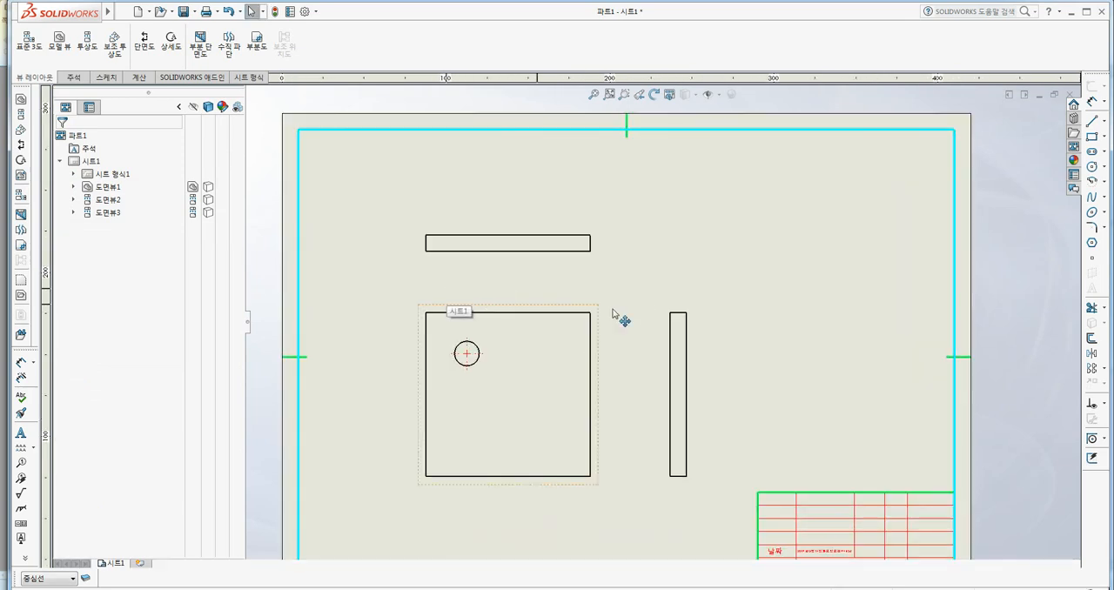
scroll(415, 346, "down", 1)
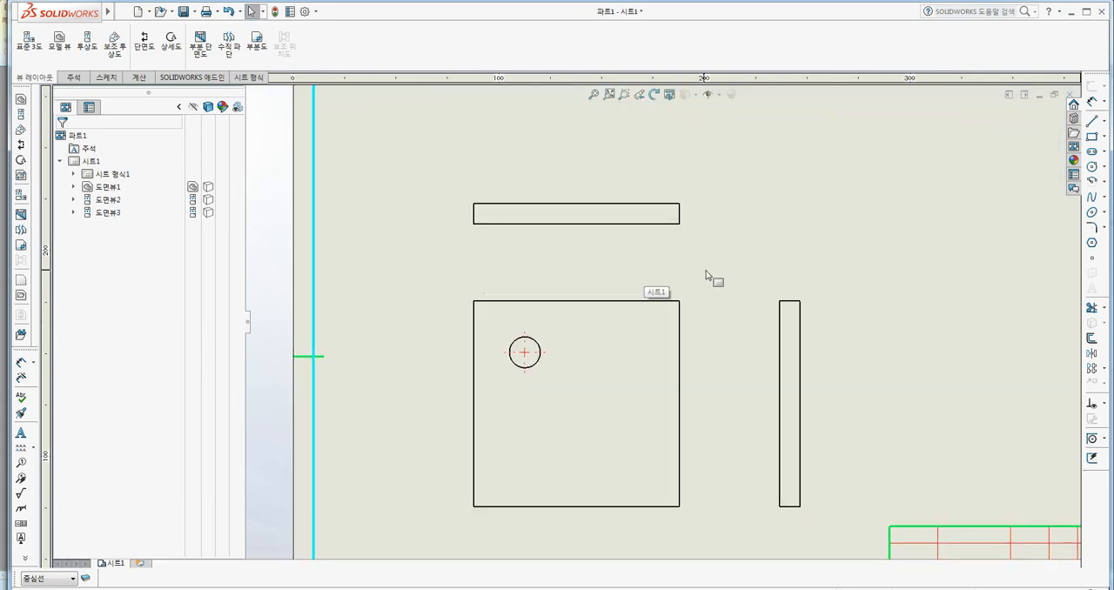
middle_click_drag(711, 276, 659, 269)
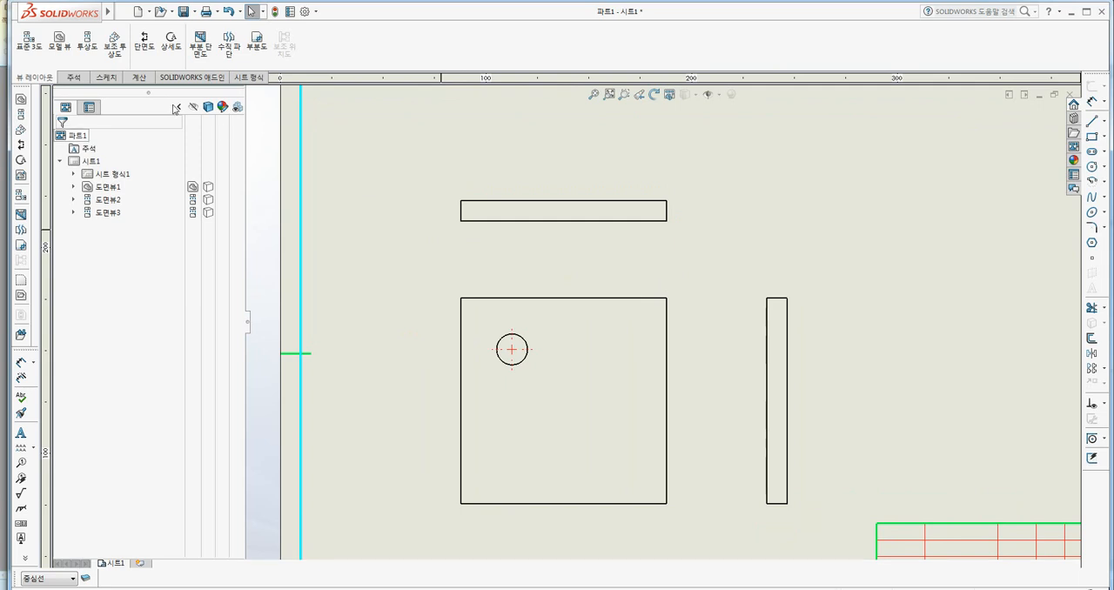
left_click(73, 77)
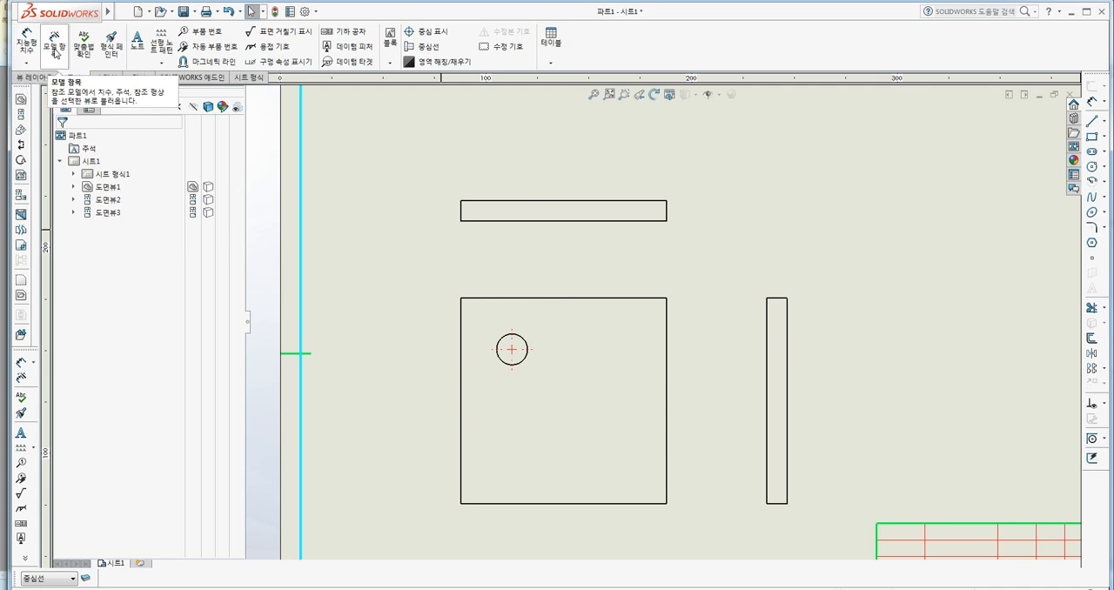
left_click(54, 50)
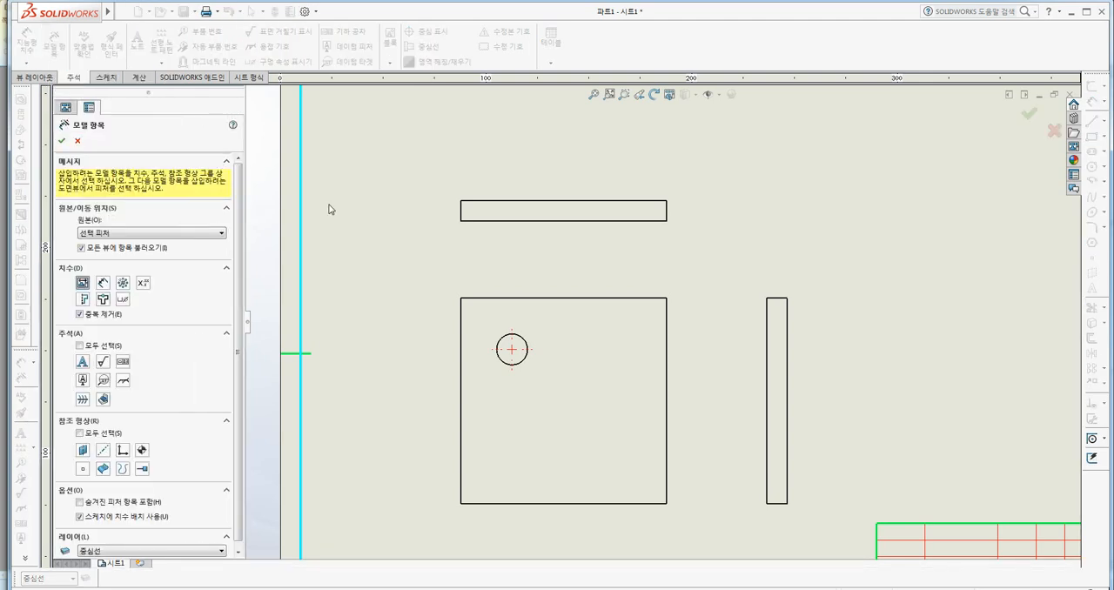
left_click(452, 287)
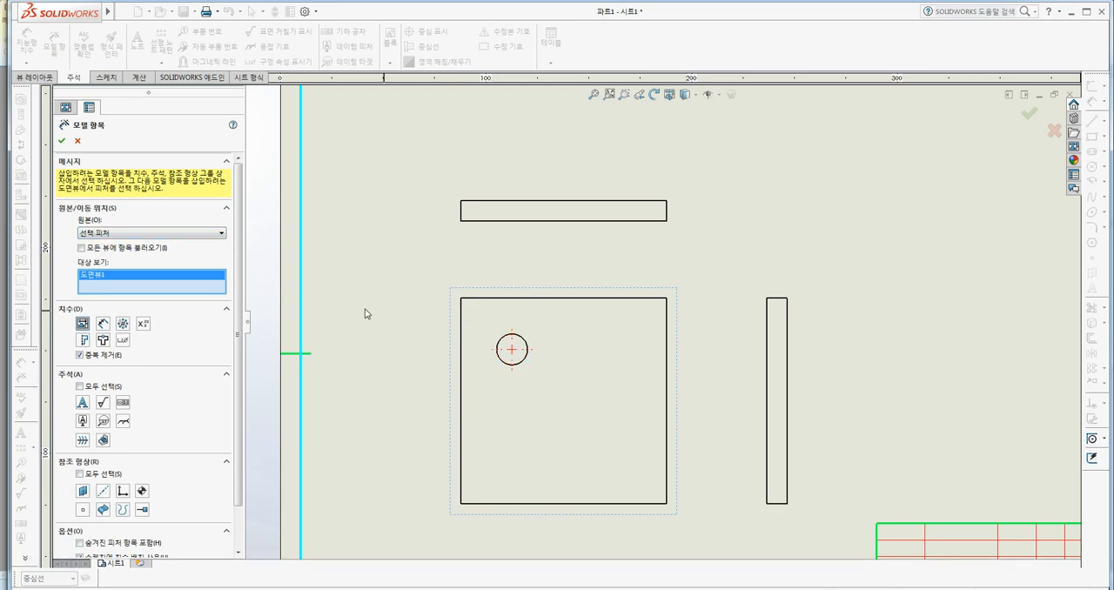
left_click(62, 143)
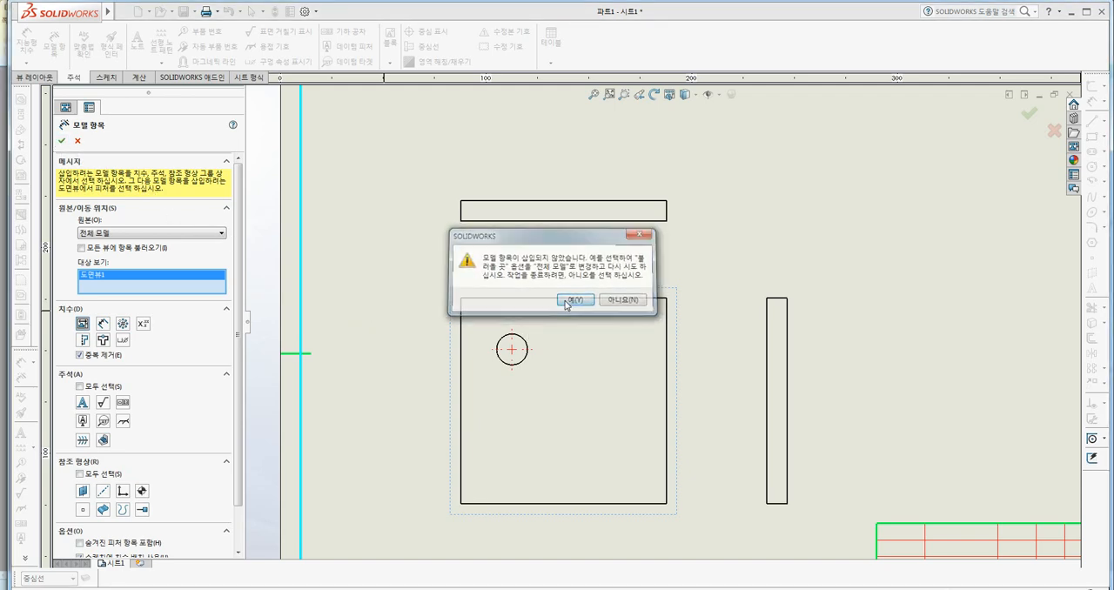
left_click(566, 304)
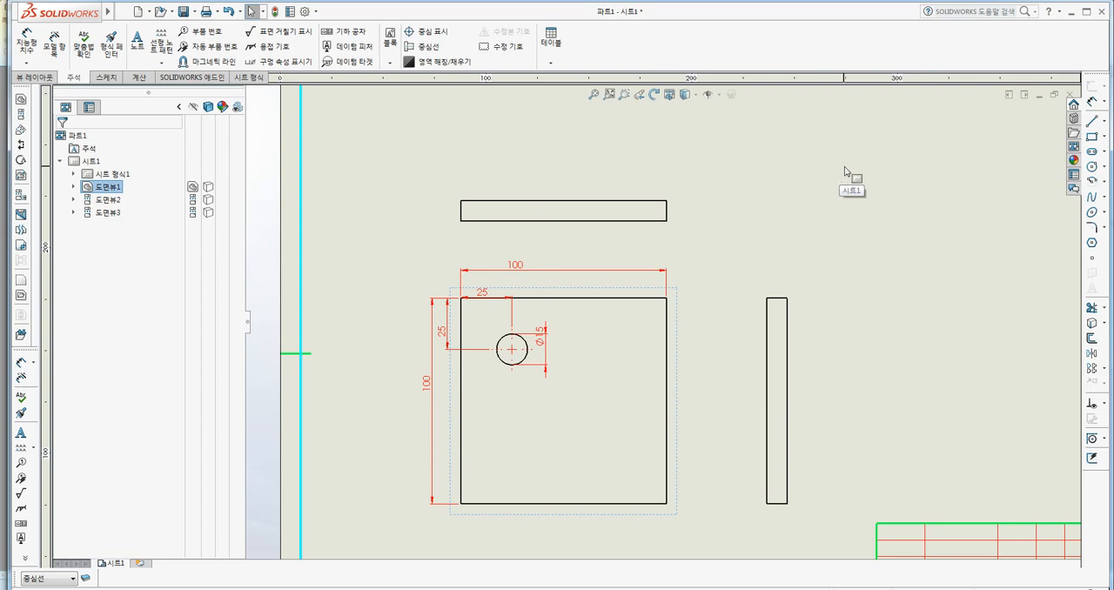
left_click(906, 175)
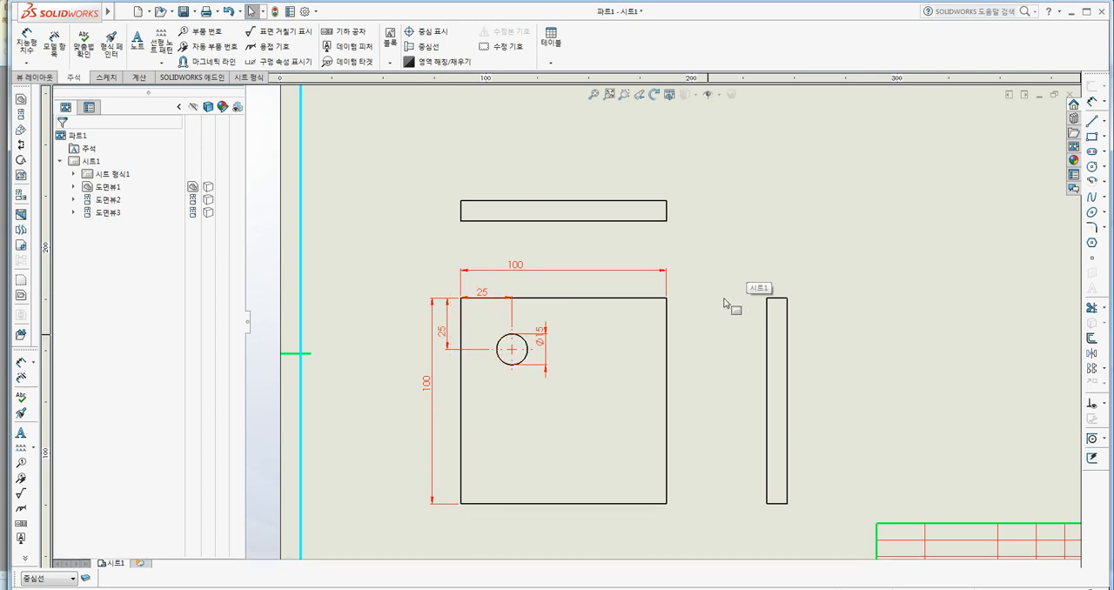
Open the part 파트1 from the front drawing view.
left_click(681, 357)
right_click(680, 357)
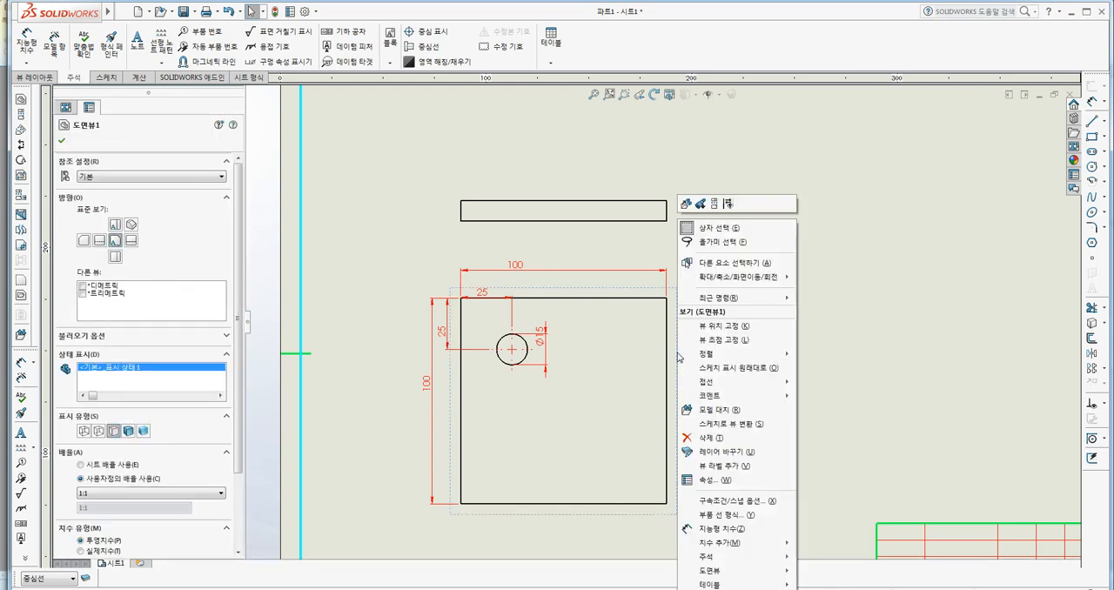
left_click(686, 206)
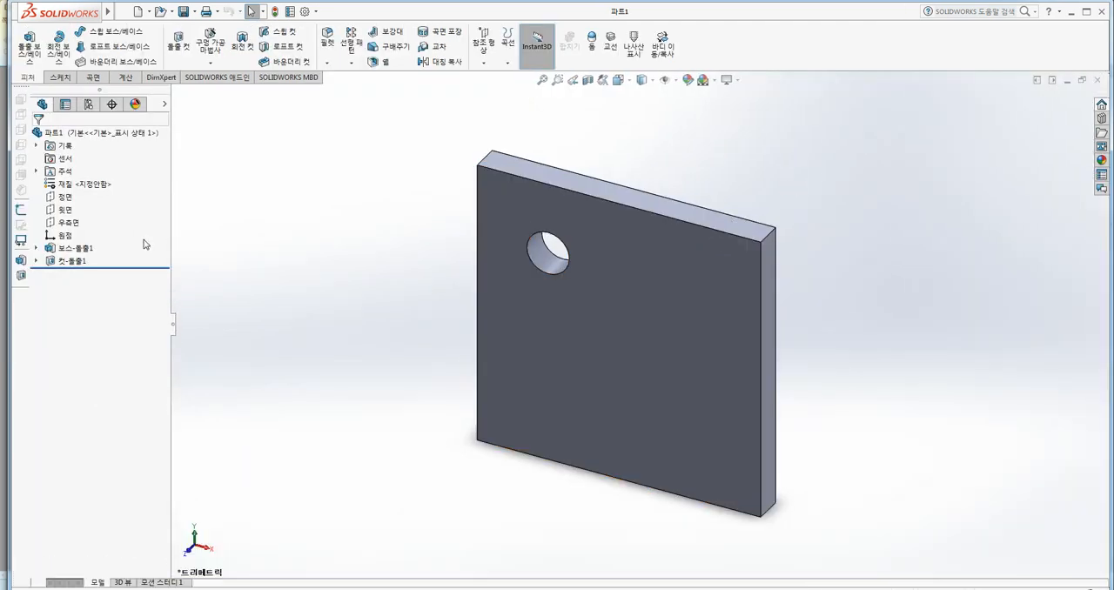
Open 스케치1 of the base extrusion 보스-돌출1 to examine its dimensions, and exit the sketch.
right_click(77, 250)
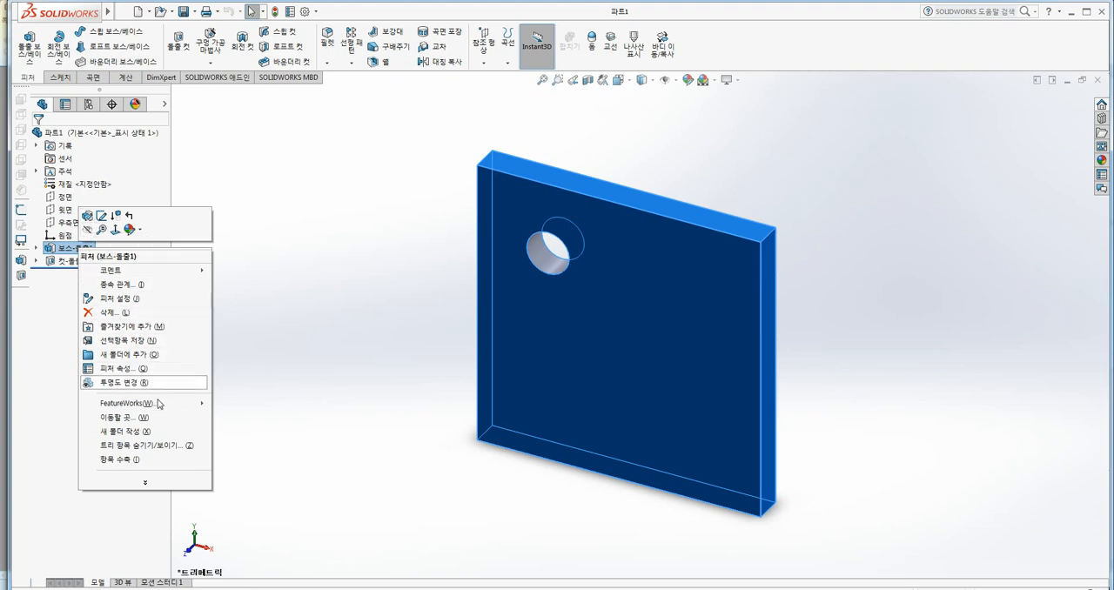
left_click(131, 382)
left_click(36, 249)
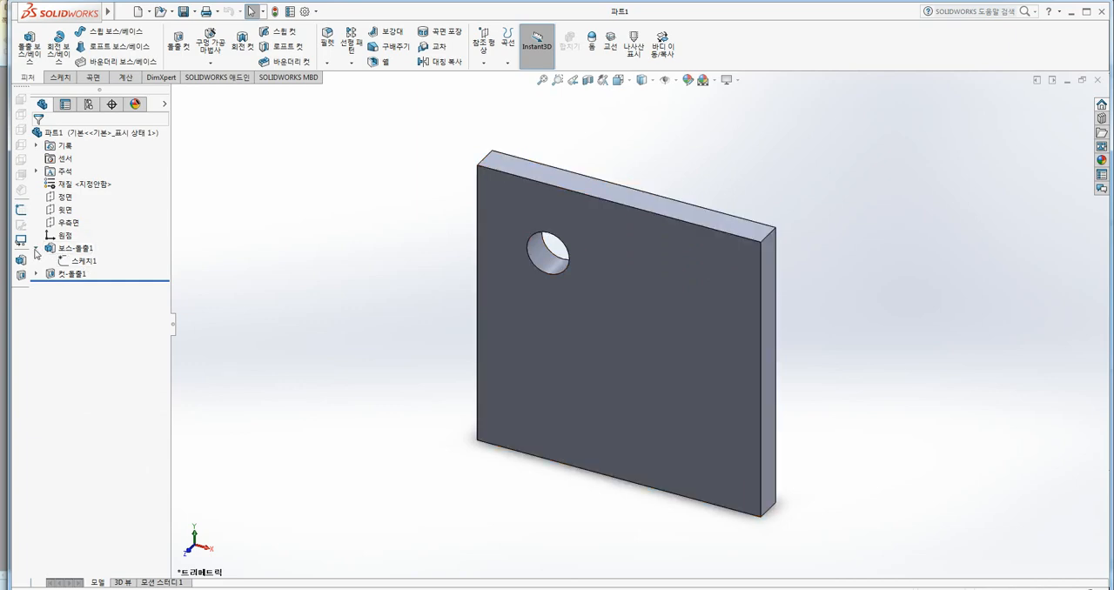
right_click(86, 265)
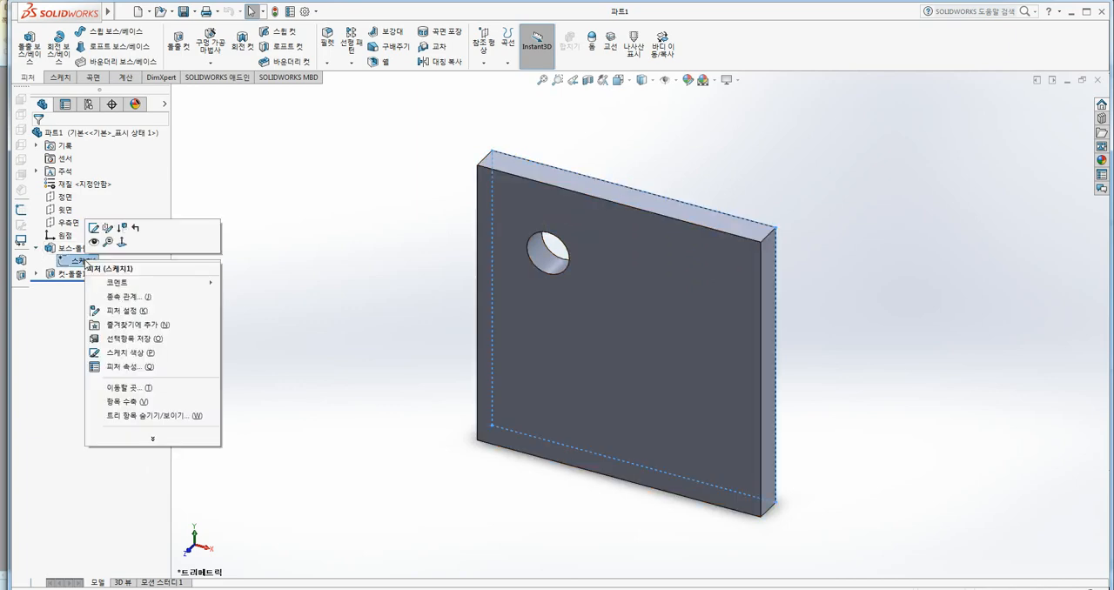
left_click(95, 230)
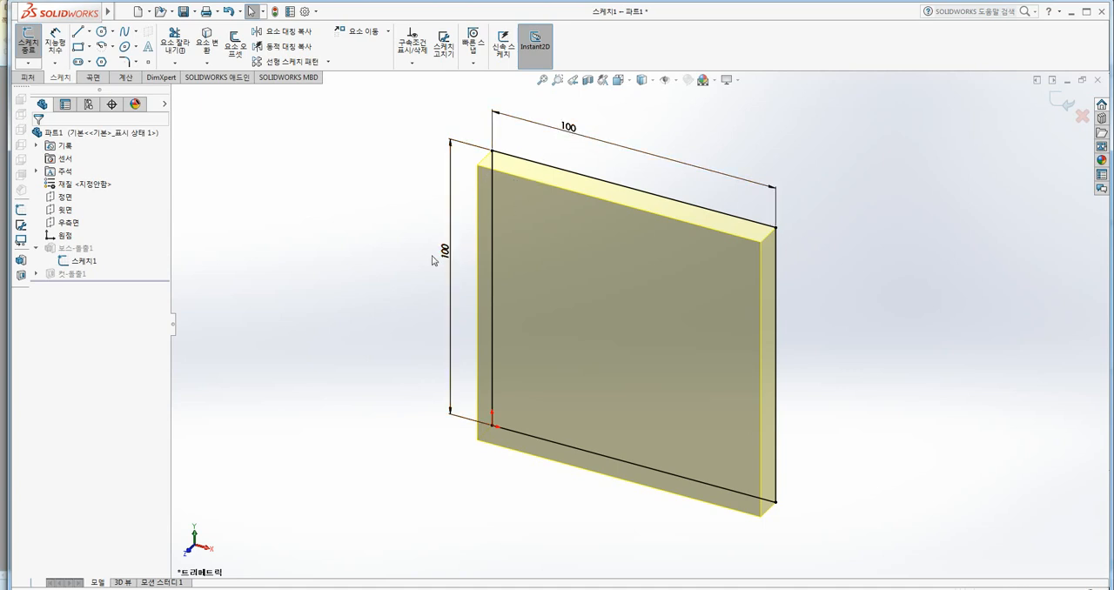
left_click(1059, 101)
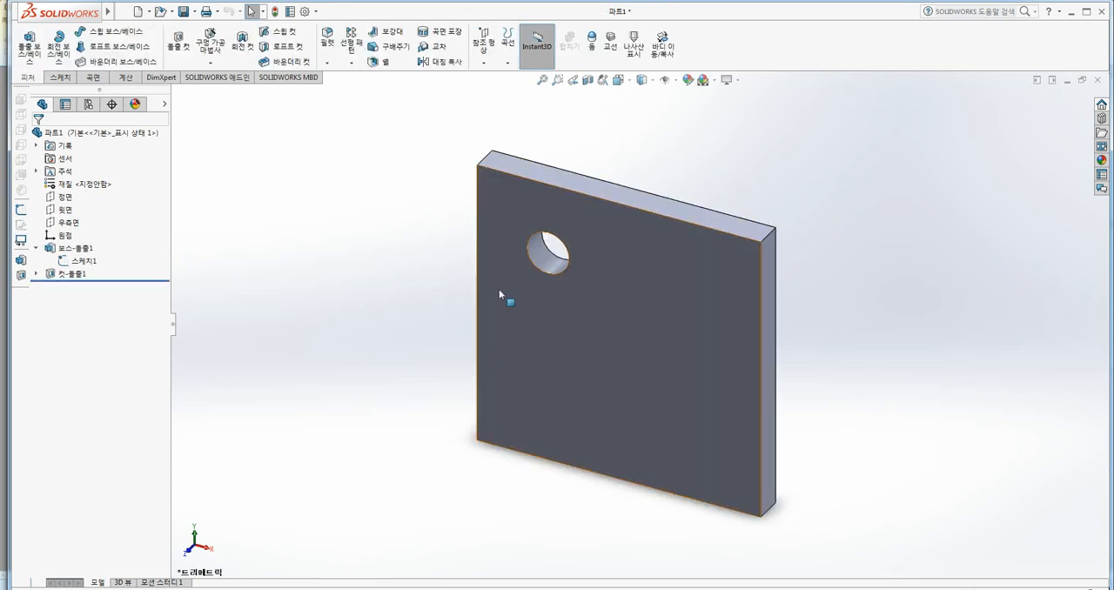
Open the sketch of the circular hole cut for editing and orient it to the front view.
right_click(548, 258)
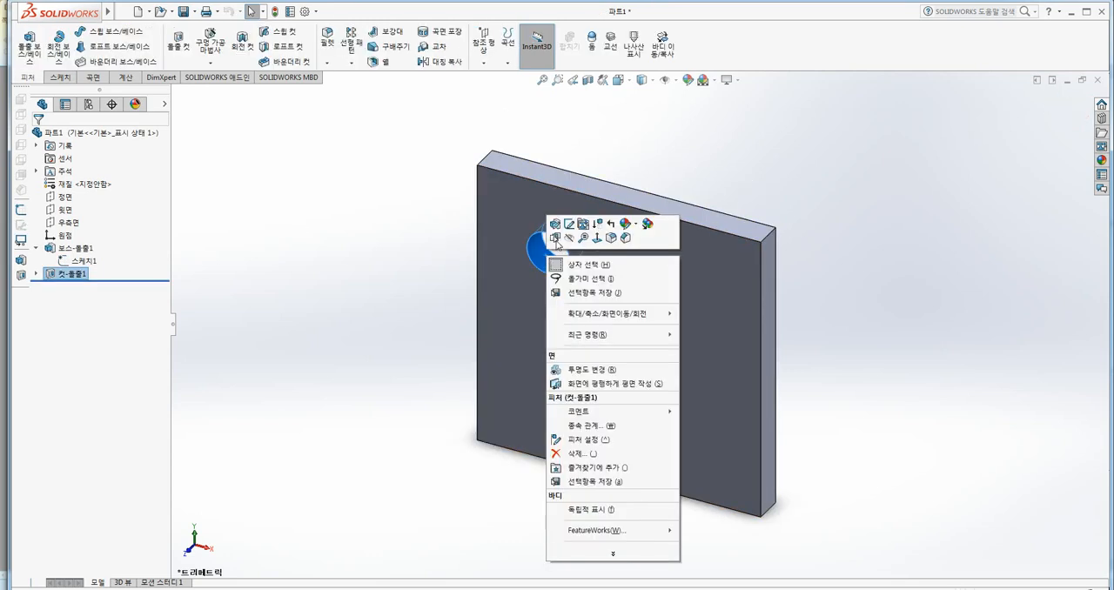
left_click(570, 225)
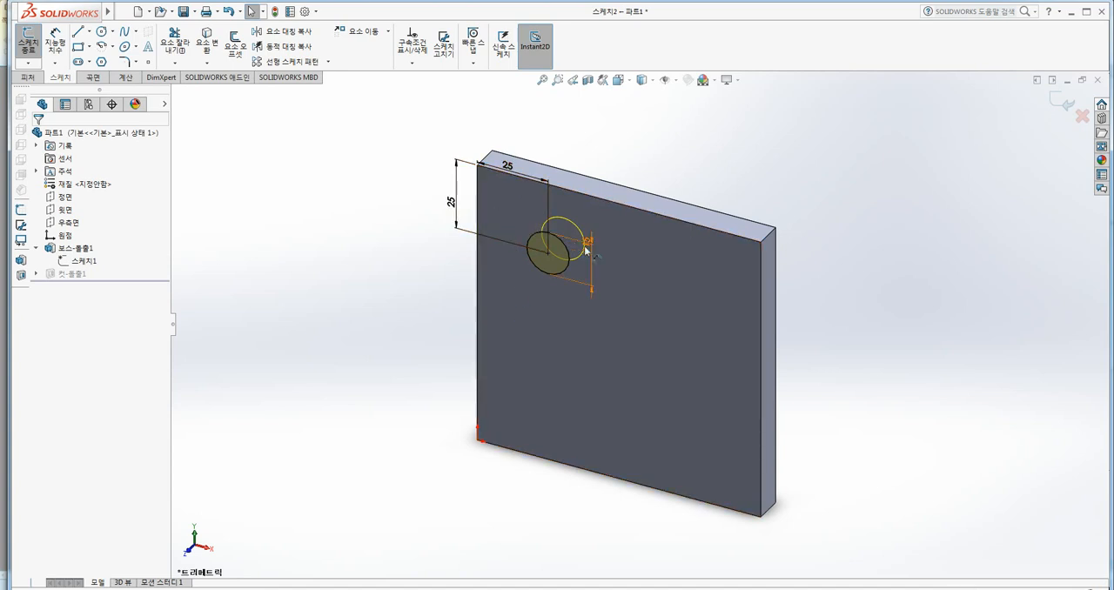
left_click(627, 82)
left_click(635, 129)
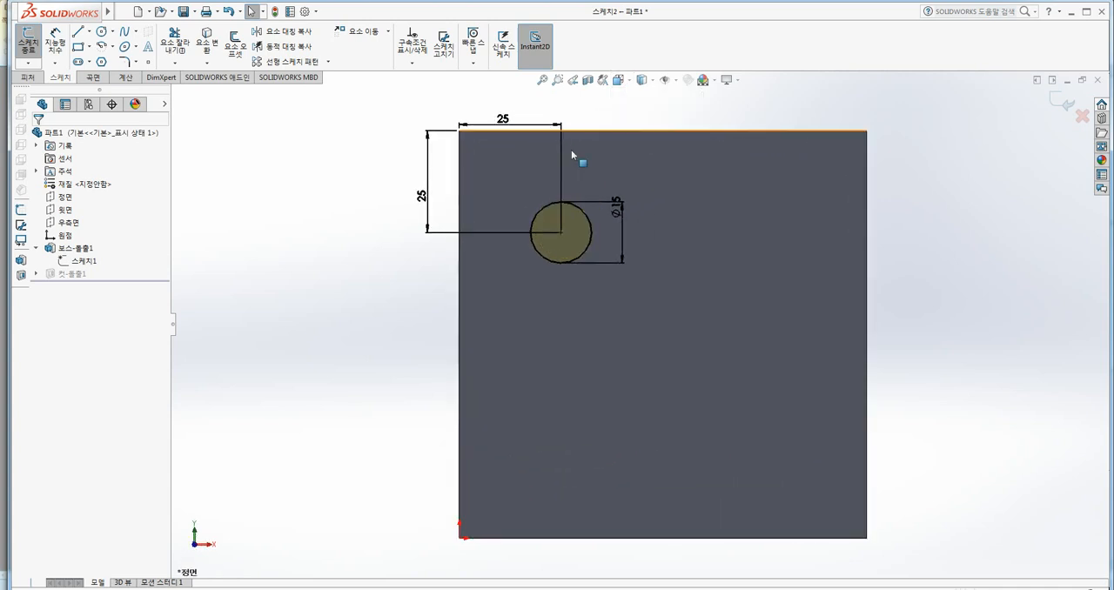
Delete the horizontal 25 mm dimension between the plate's left edge and the hole centre.
left_click(503, 119)
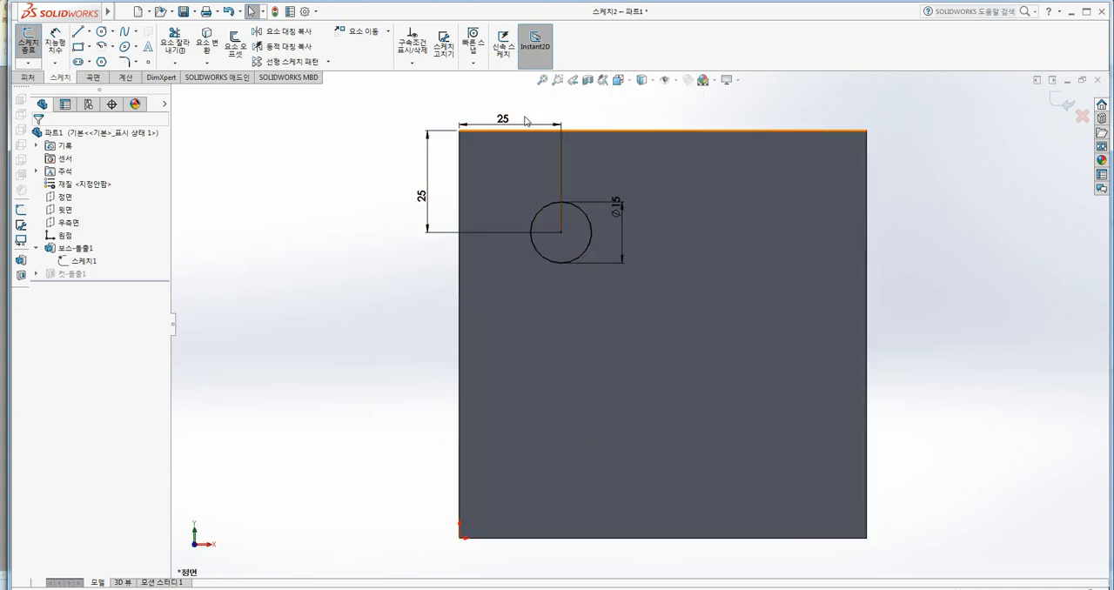
key("BackSpace")
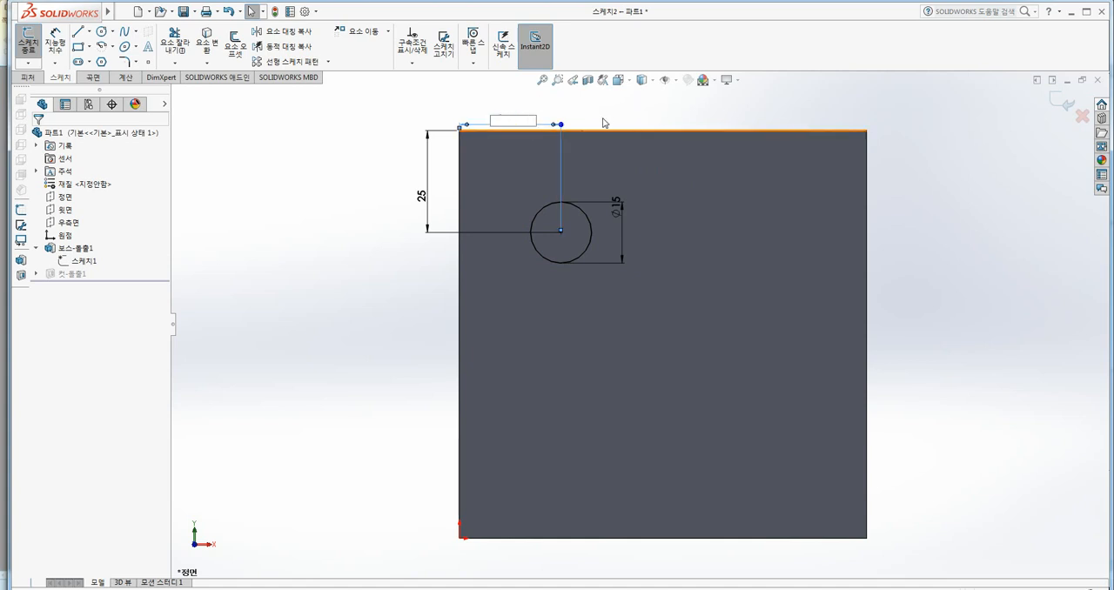
left_click(633, 116)
key("Return")
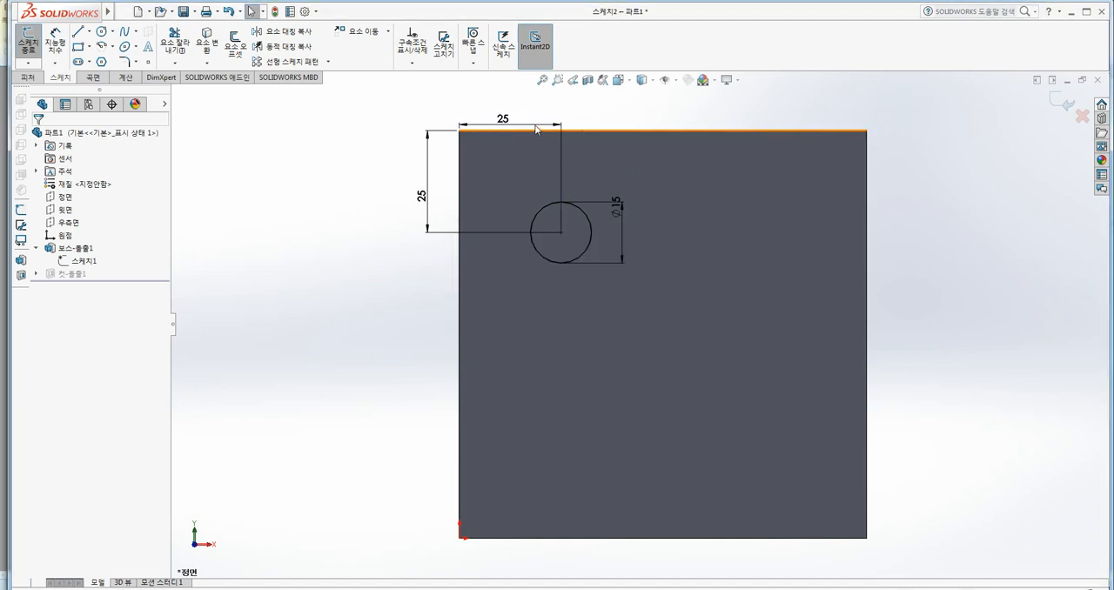
left_click(561, 136)
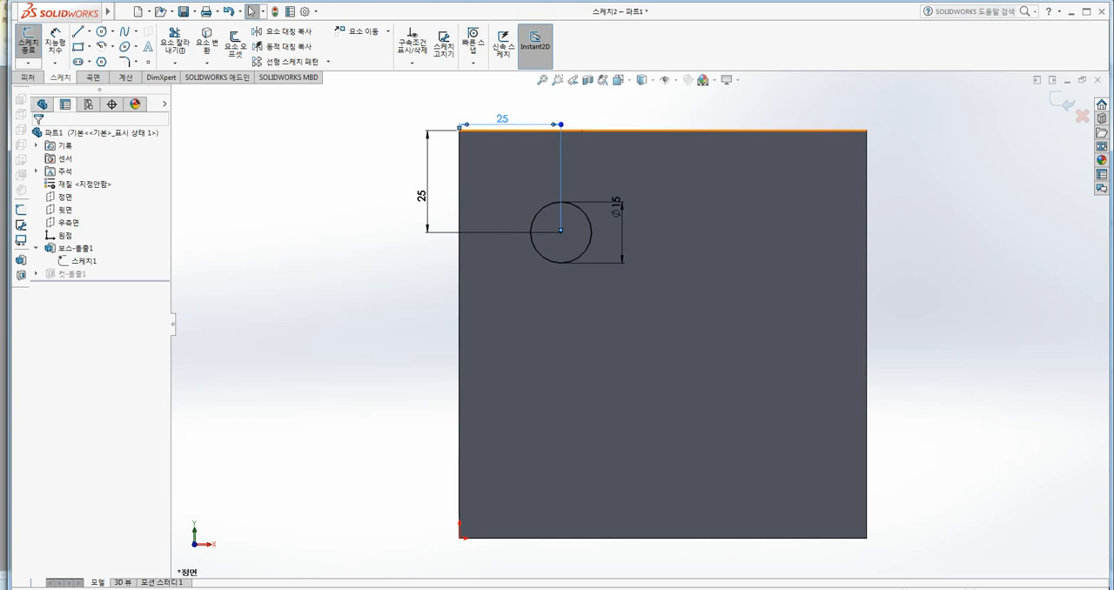
key("Delete")
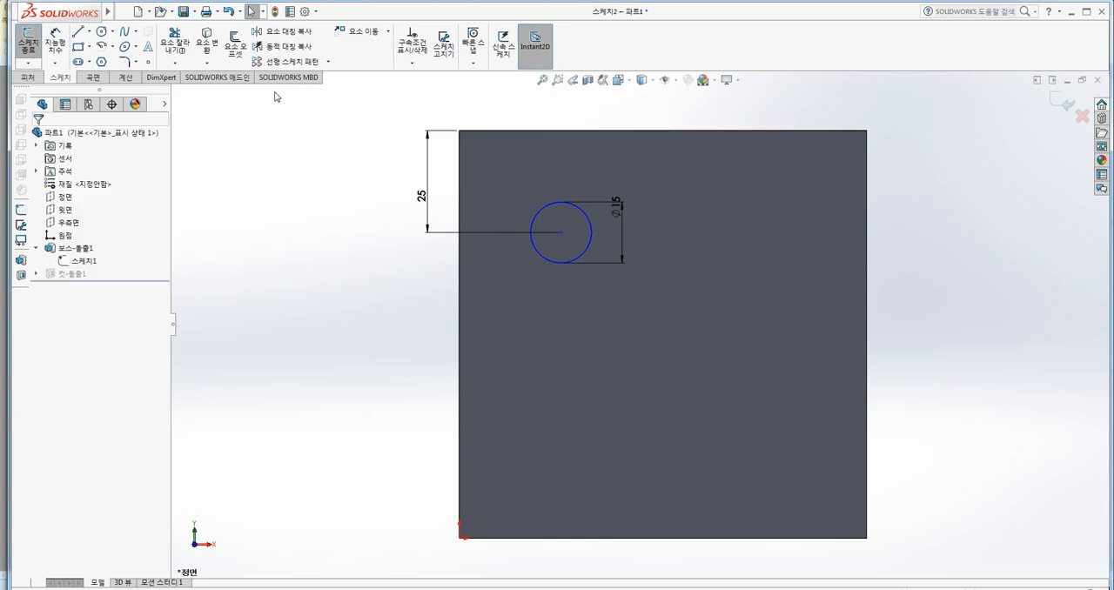
Dimension the horizontal distance from the hole's circle to the plate's right edge with Smart Dimension, and exit the sketch.
left_click(56, 45)
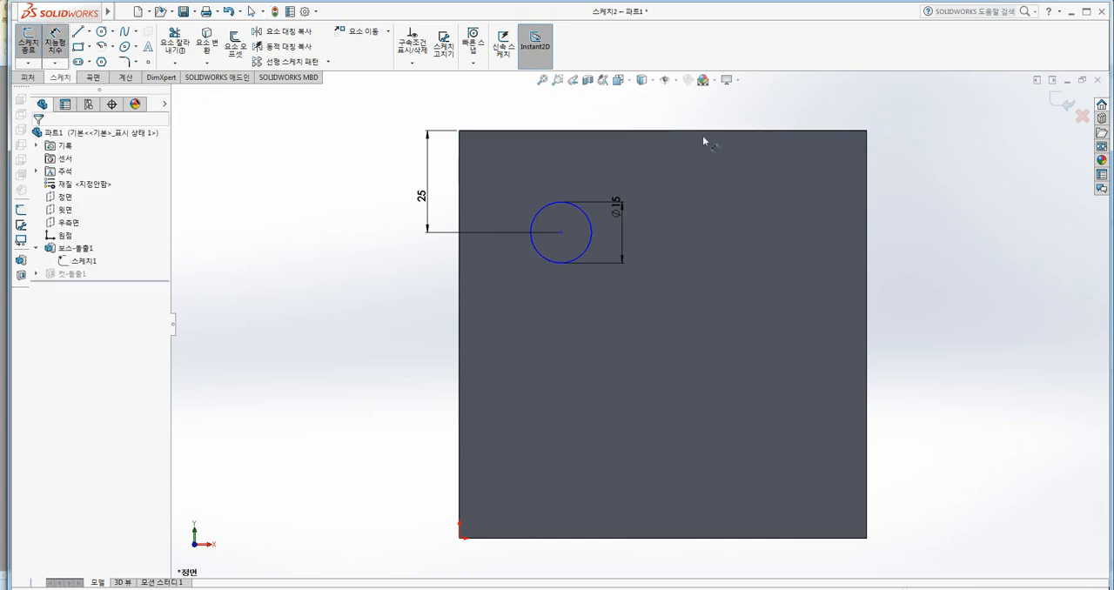
left_click(867, 168)
left_click(586, 219)
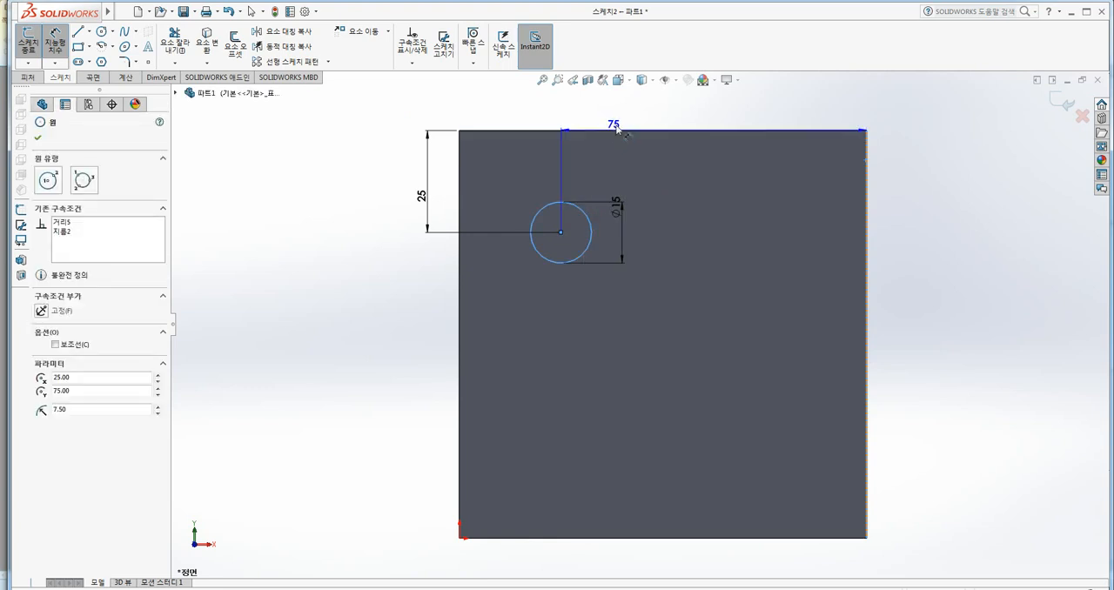
left_click(635, 115)
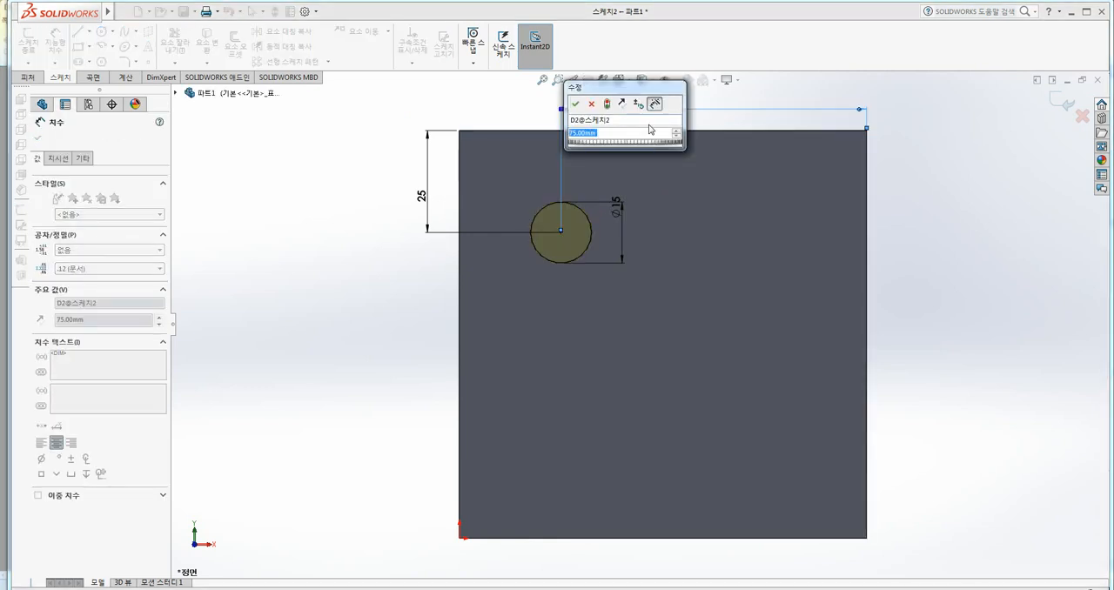
key("Return")
key("Escape")
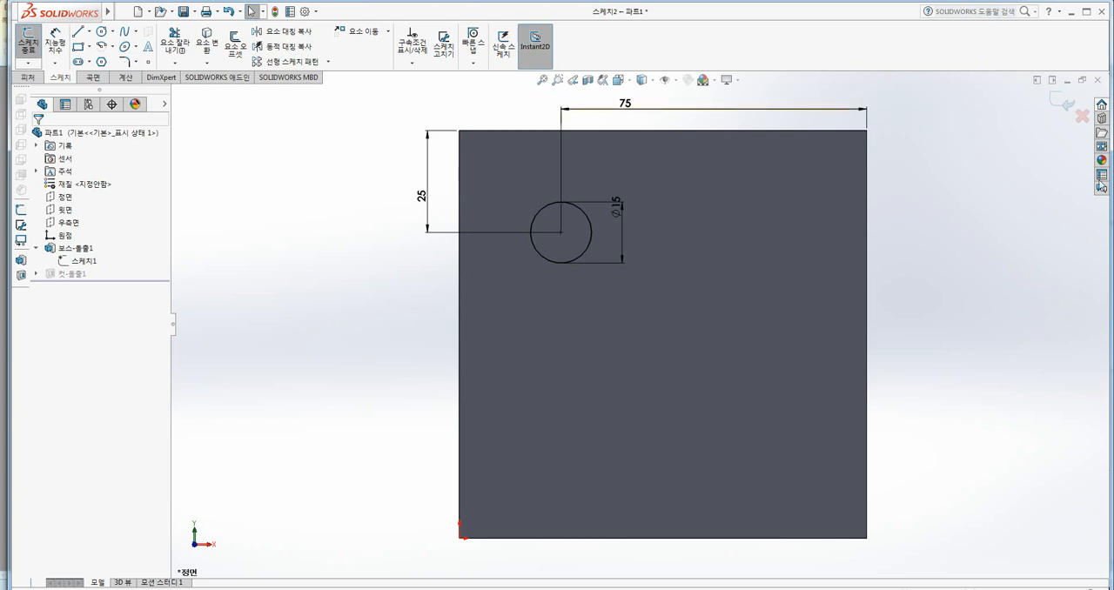
left_click(1061, 102)
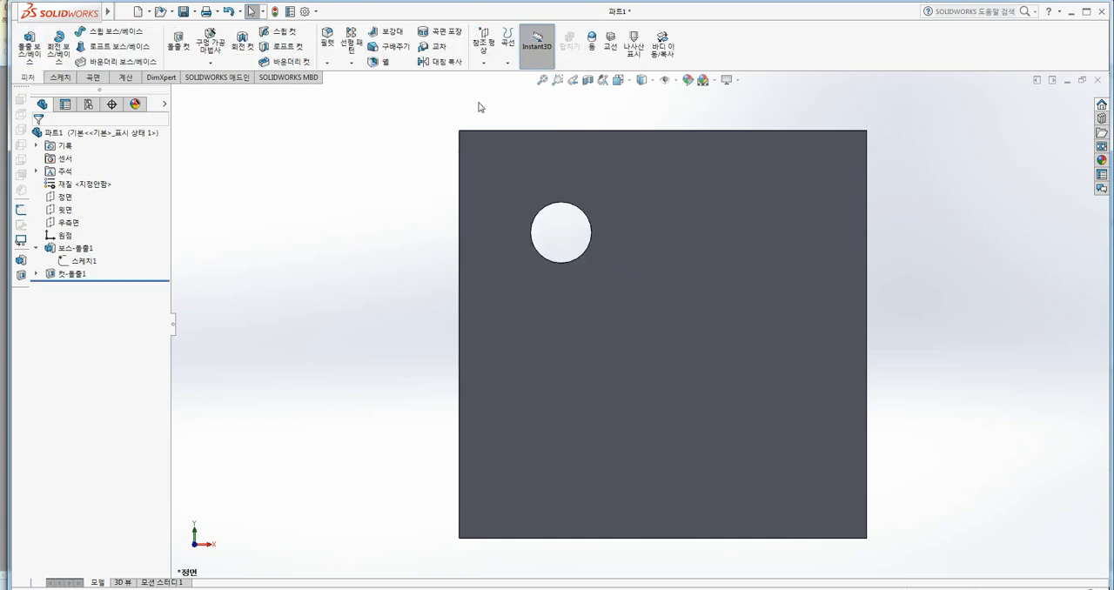
Save the part, and switch to its drawing to rebuild it.
left_click(183, 11)
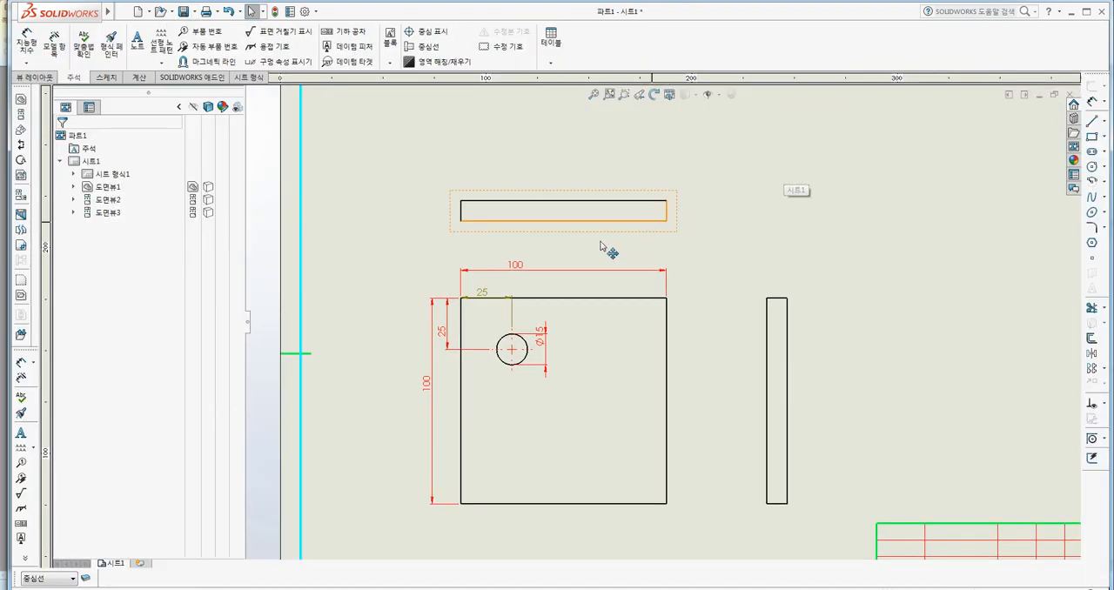
scroll(523, 291, "down", 1)
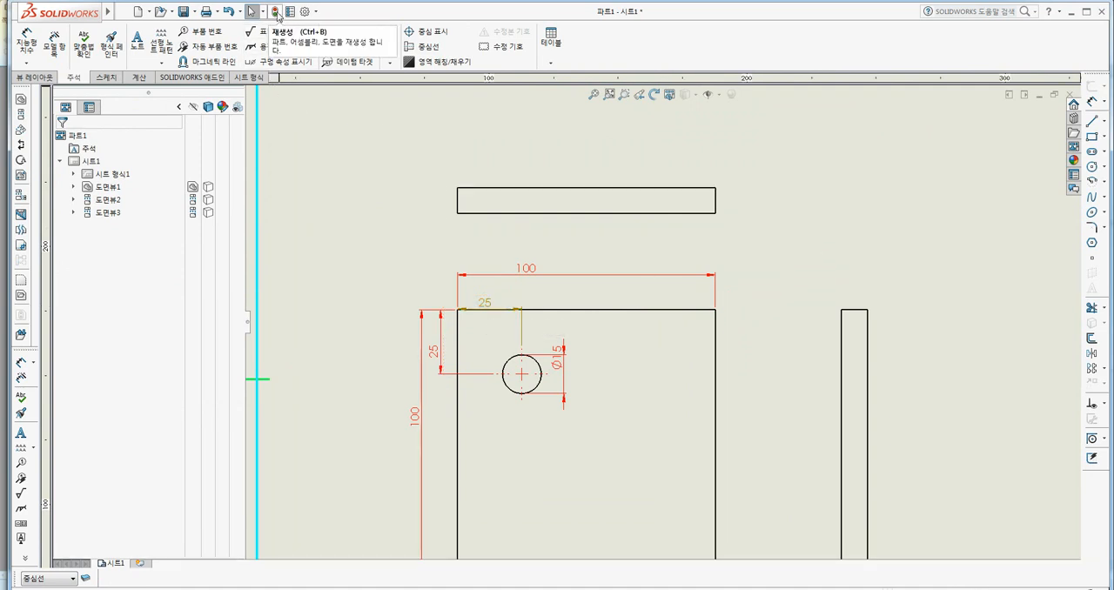
left_click(275, 12)
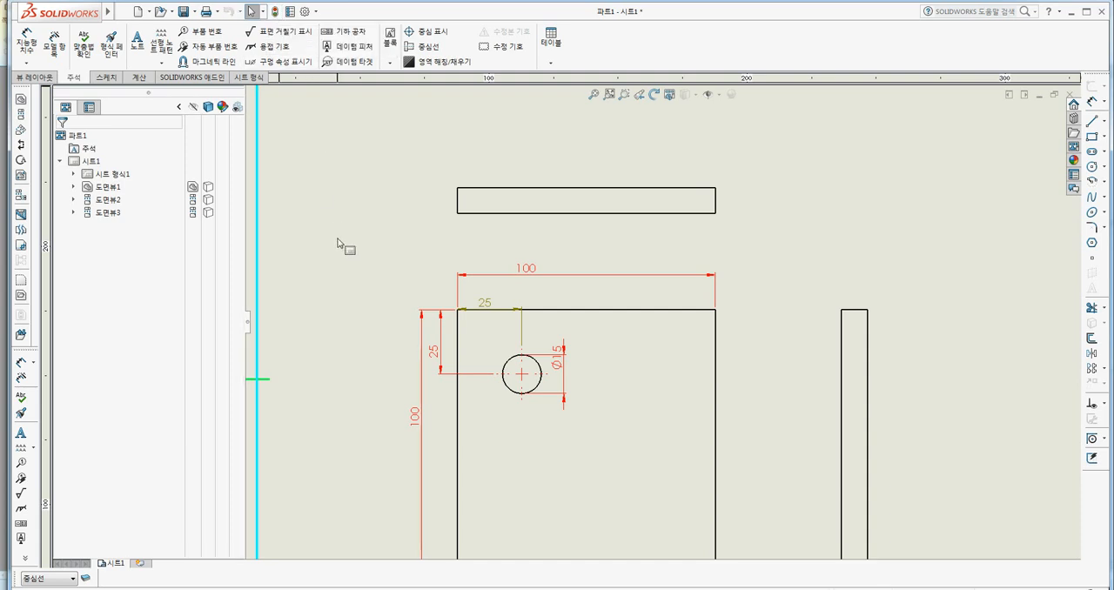
Delete the dangling horizontal 25 mm dimension of the hole from the front drawing view.
scroll(340, 243, "up", 1)
mouse_move(487, 280)
middle_mouse_down()
mouse_move(455, 245)
mouse_move(426, 254)
middle_mouse_up()
left_click(455, 285)
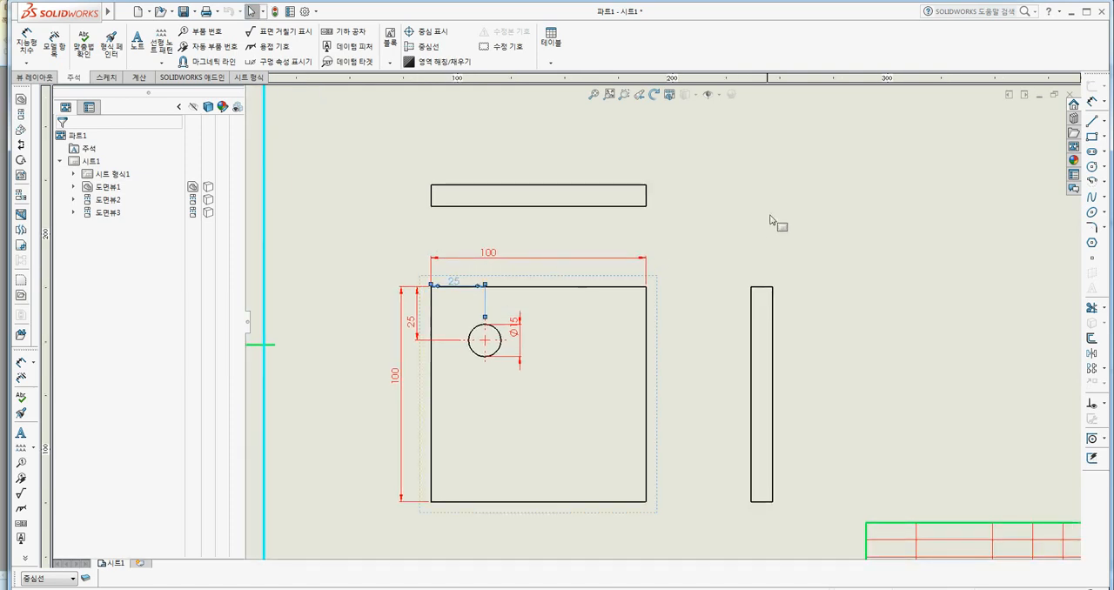
key("Delete")
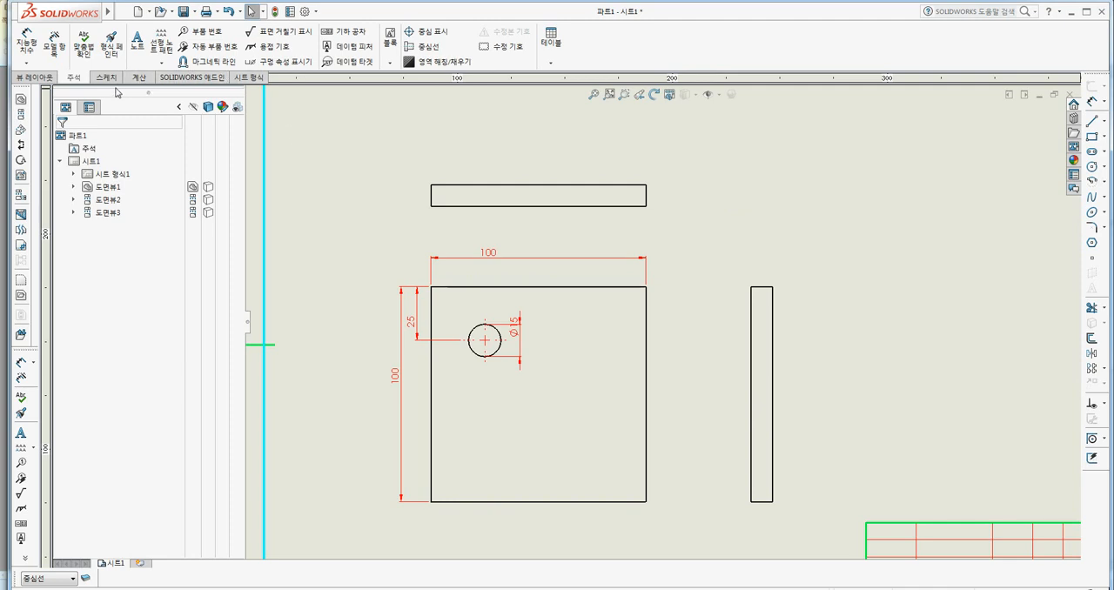
Insert the missing model dimensions into the front view only with Model Items, using the entire model (전체 모델) as the source.
left_click(54, 41)
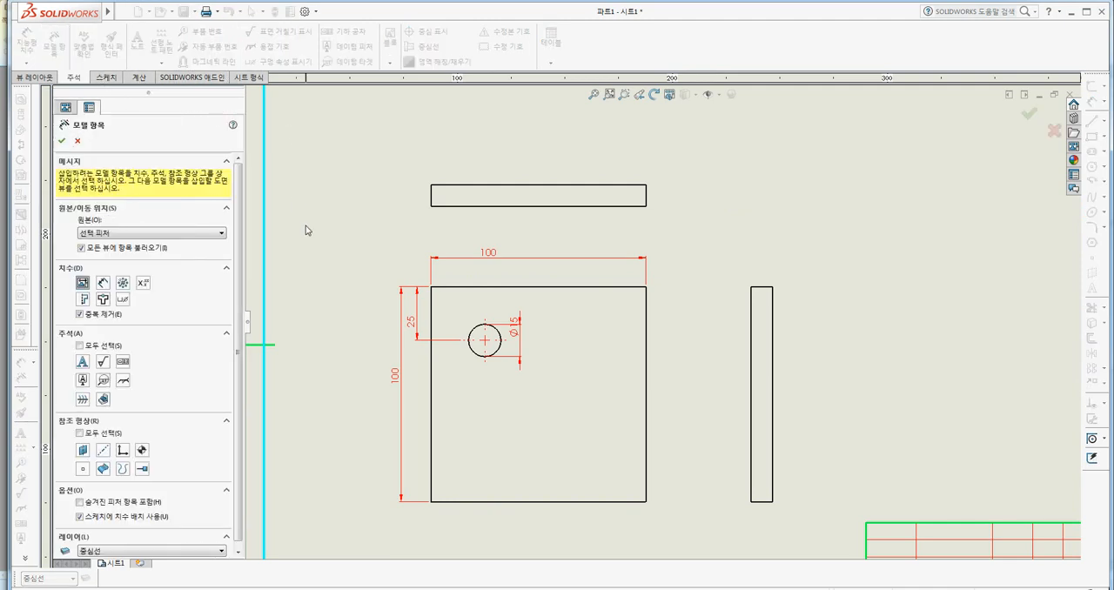
left_click(490, 287)
left_click(62, 142)
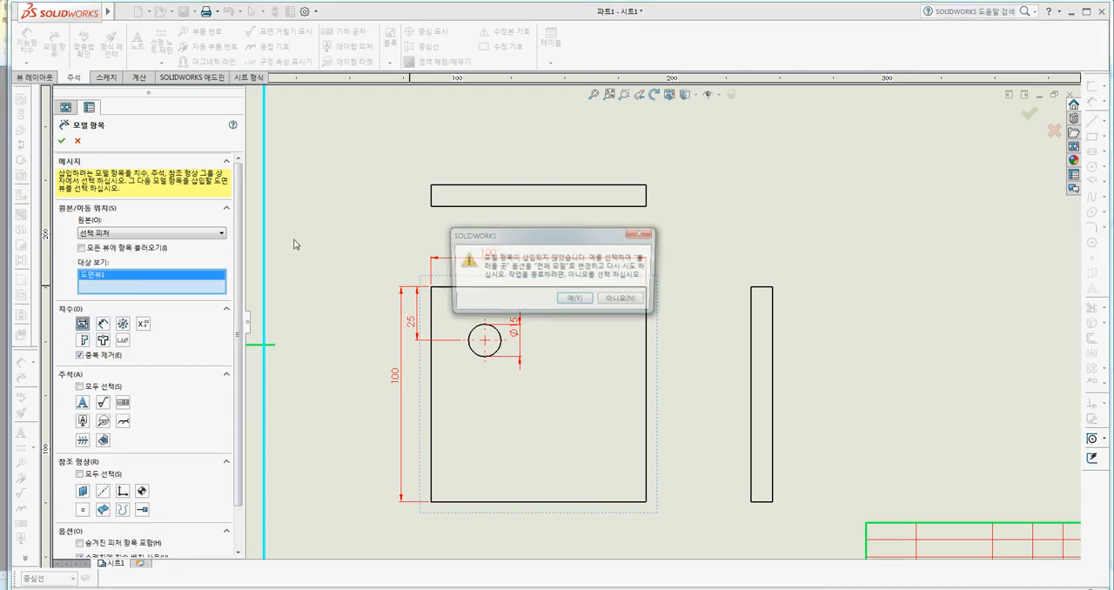
left_click(578, 301)
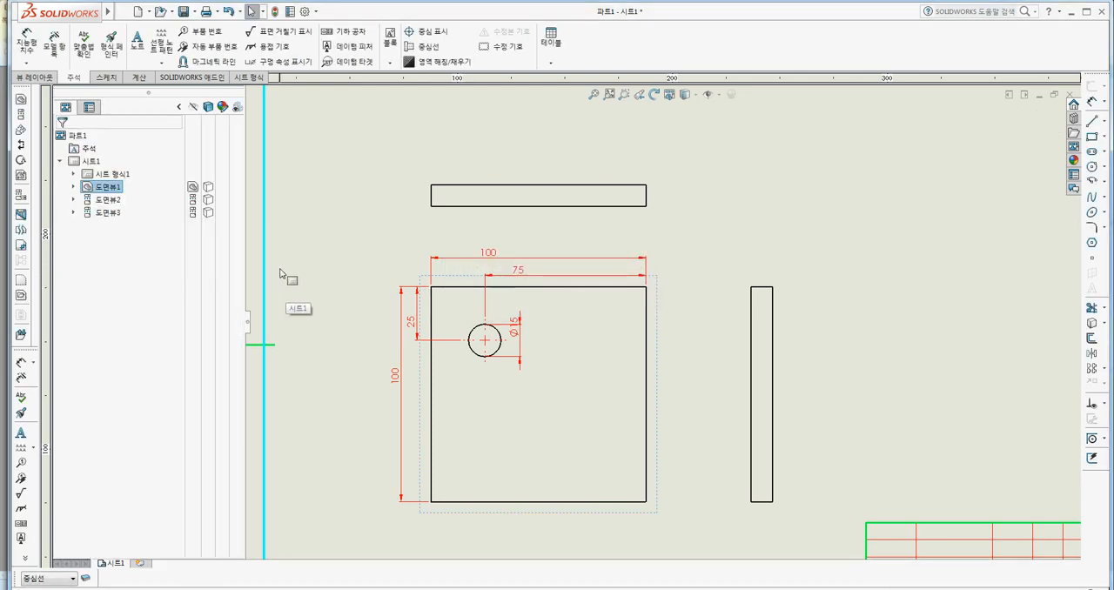
left_click(304, 257)
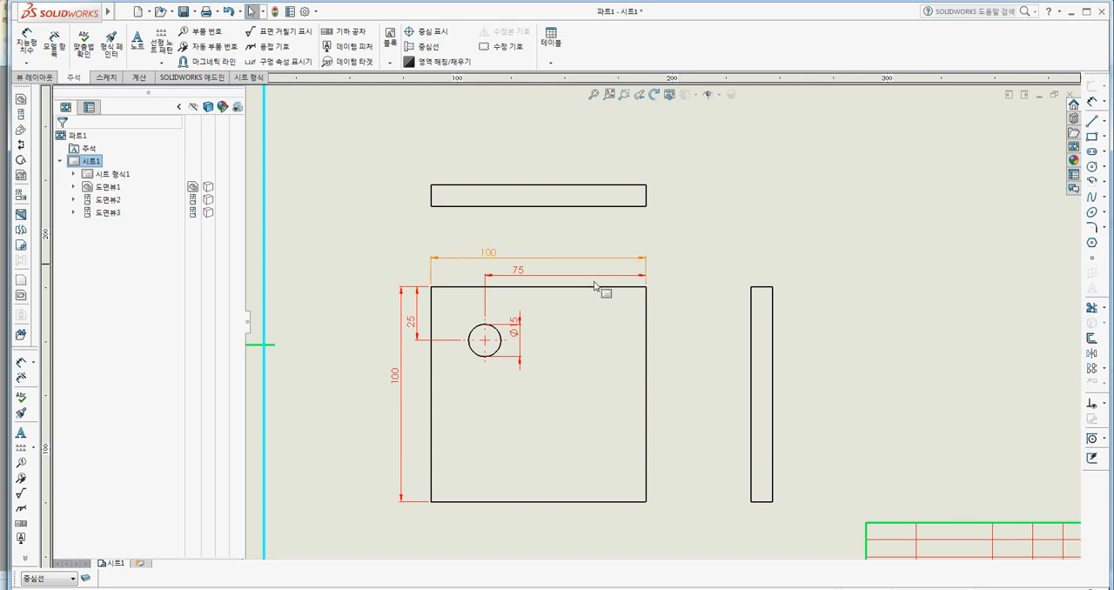
Move the hole's Ø15 dimension slightly away from the circle in the front view.
left_click(522, 333)
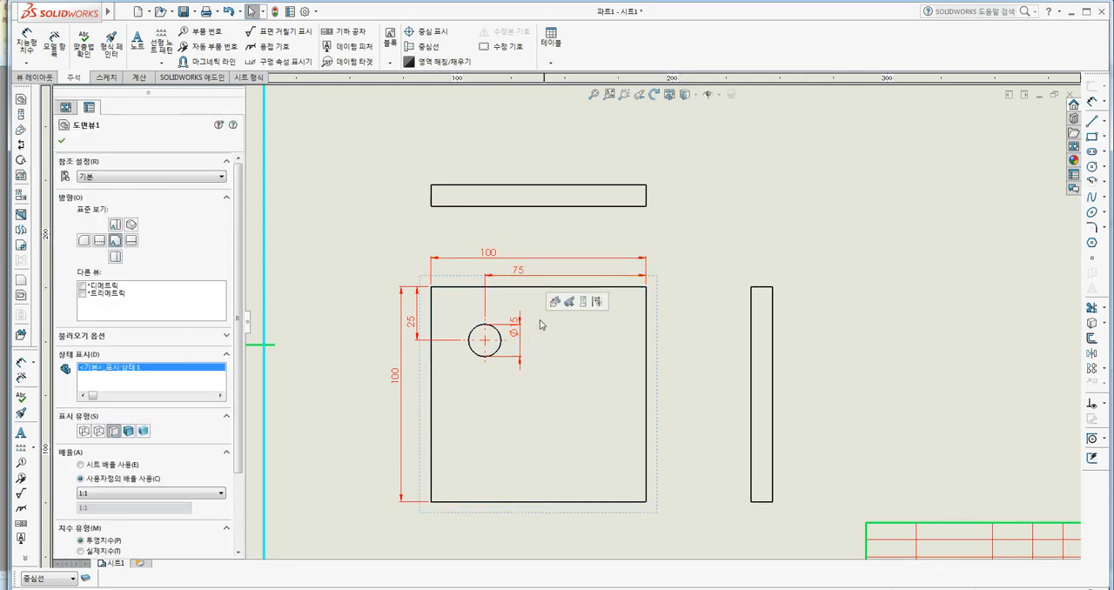
key("Escape")
left_click_drag(516, 328, 520, 335)
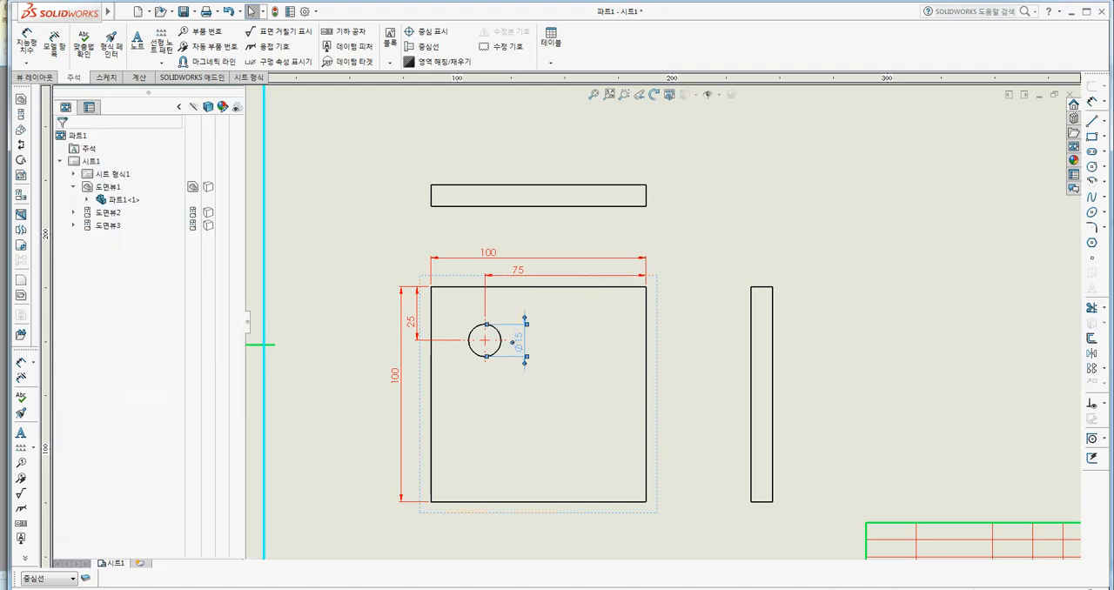
left_click(778, 182)
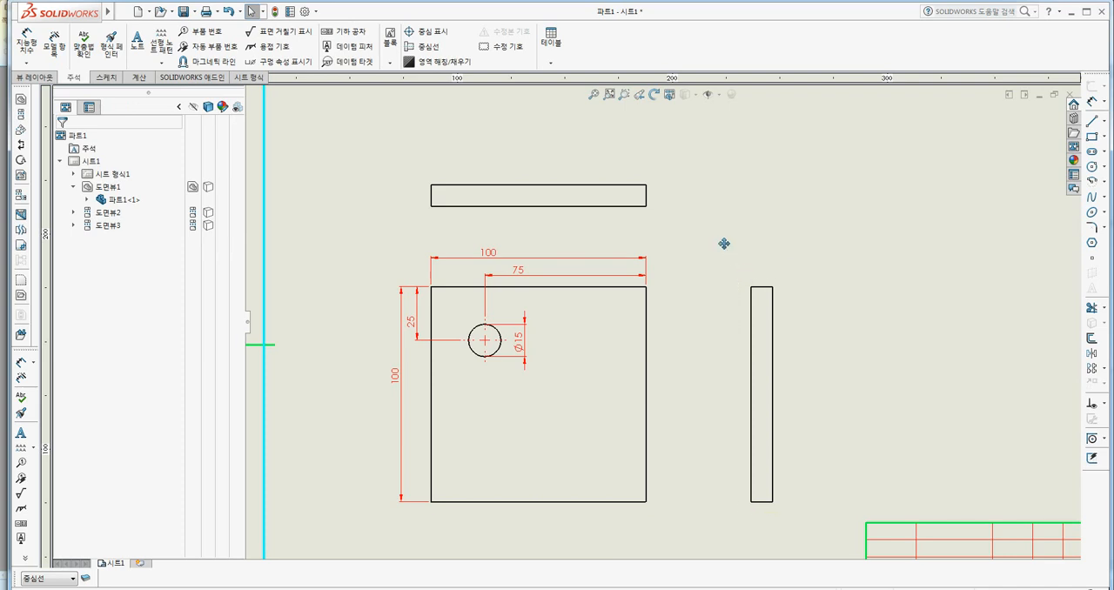
Open the part 파트1 from the front drawing view again.
middle_click_drag(722, 244, 719, 229)
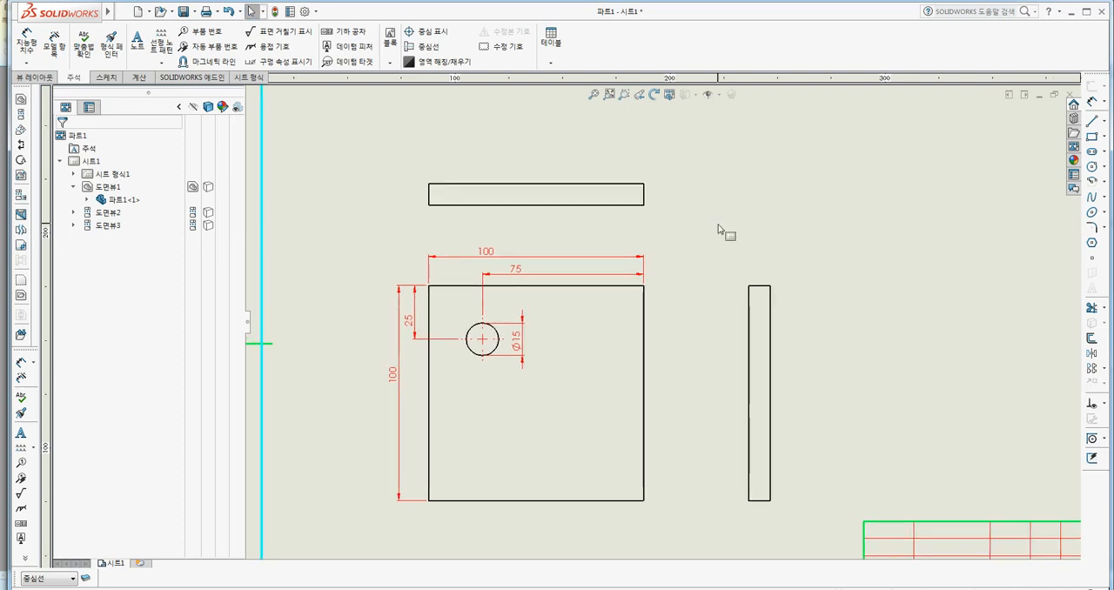
left_click(660, 310)
right_click(665, 311)
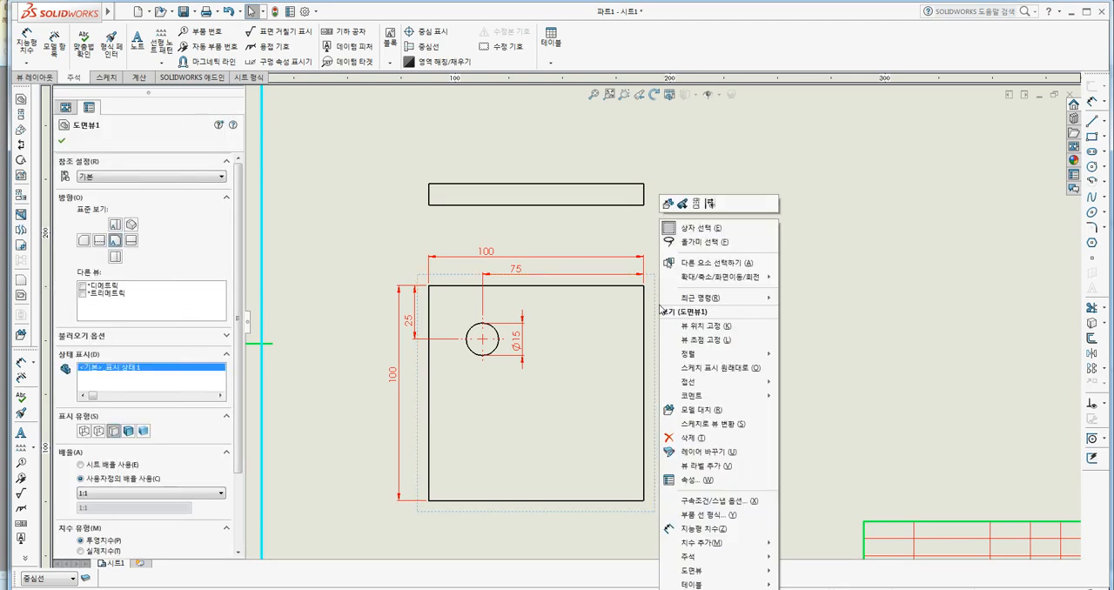
left_click(669, 204)
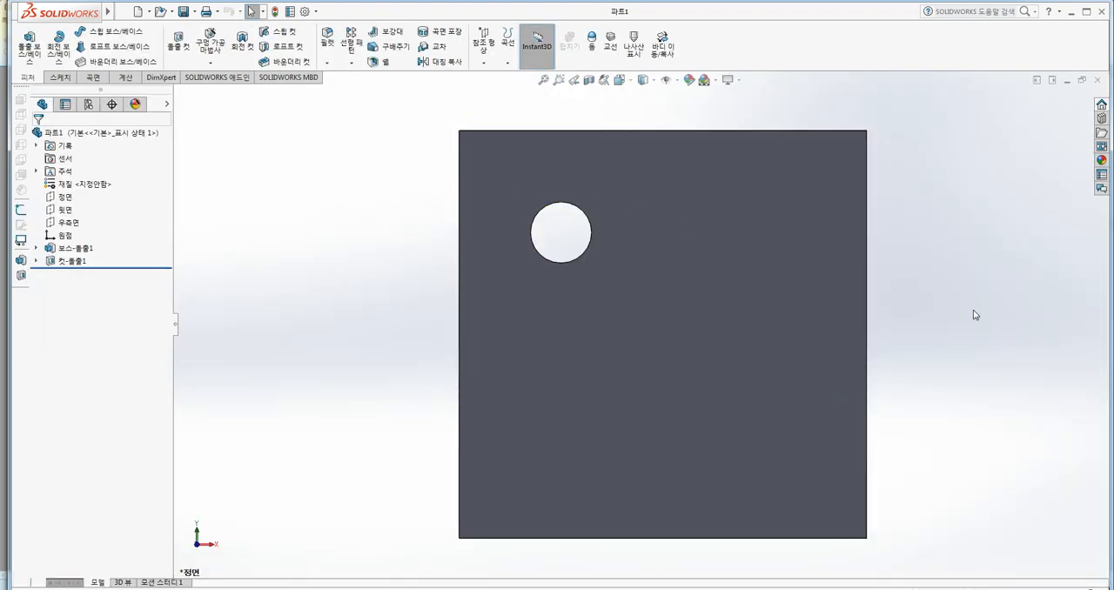
Chamfer the plate's upper-right corner edge 10 mm at 45°, and fillet its upper-left corner edge with a 10 mm radius.
key("ctrl+7")
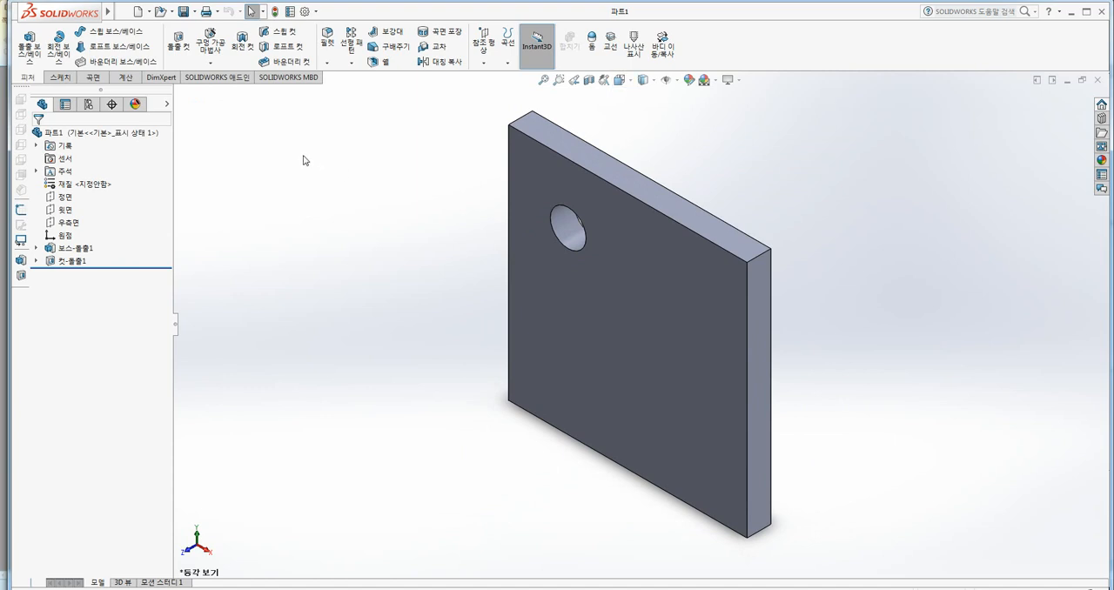
left_click(329, 63)
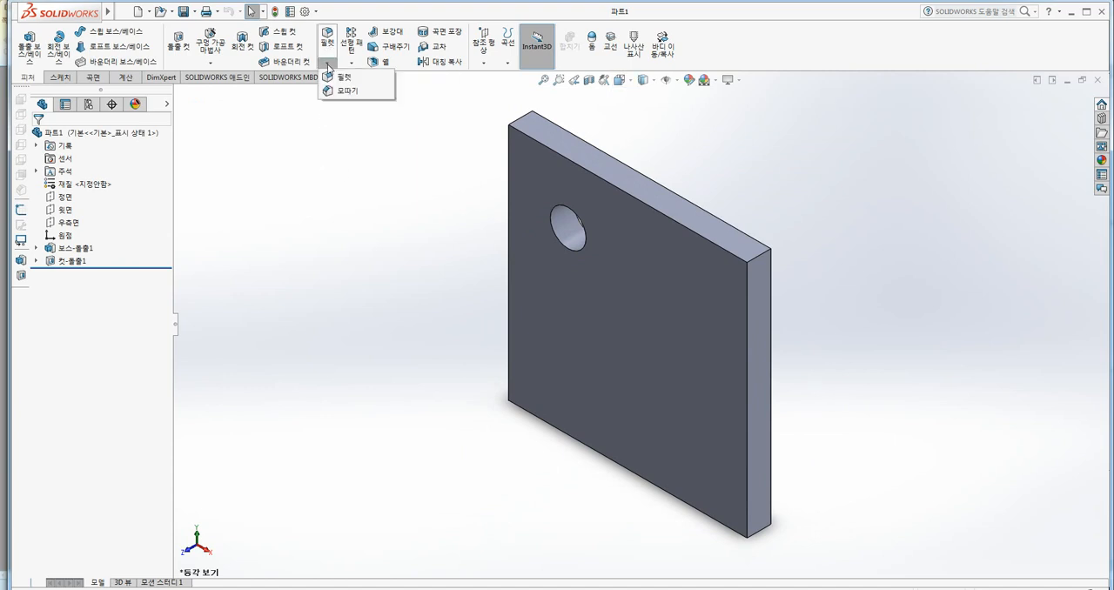
left_click(349, 92)
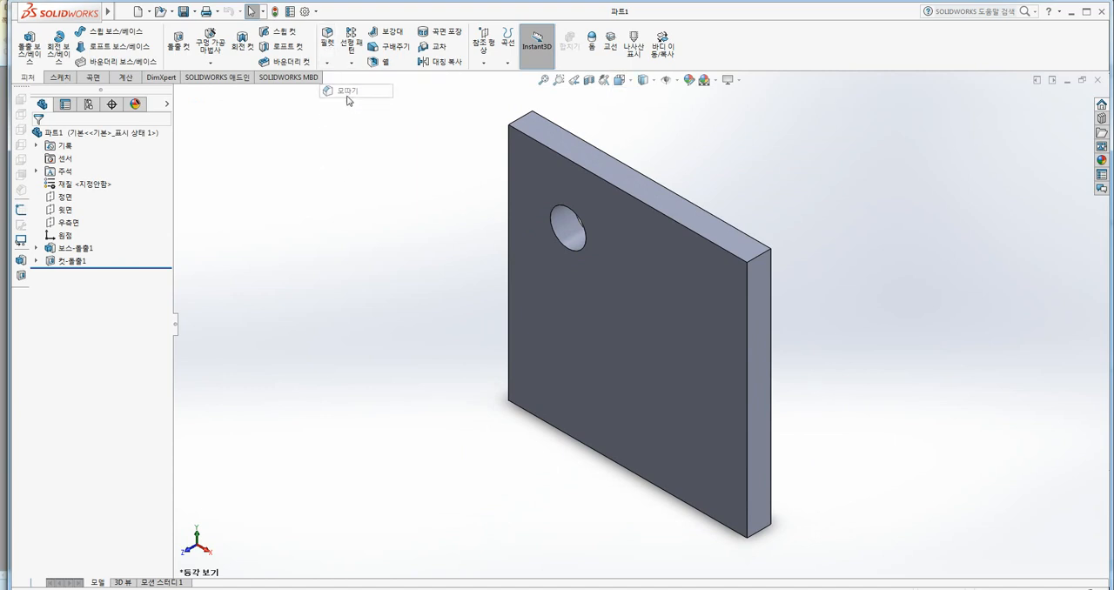
left_click(765, 258)
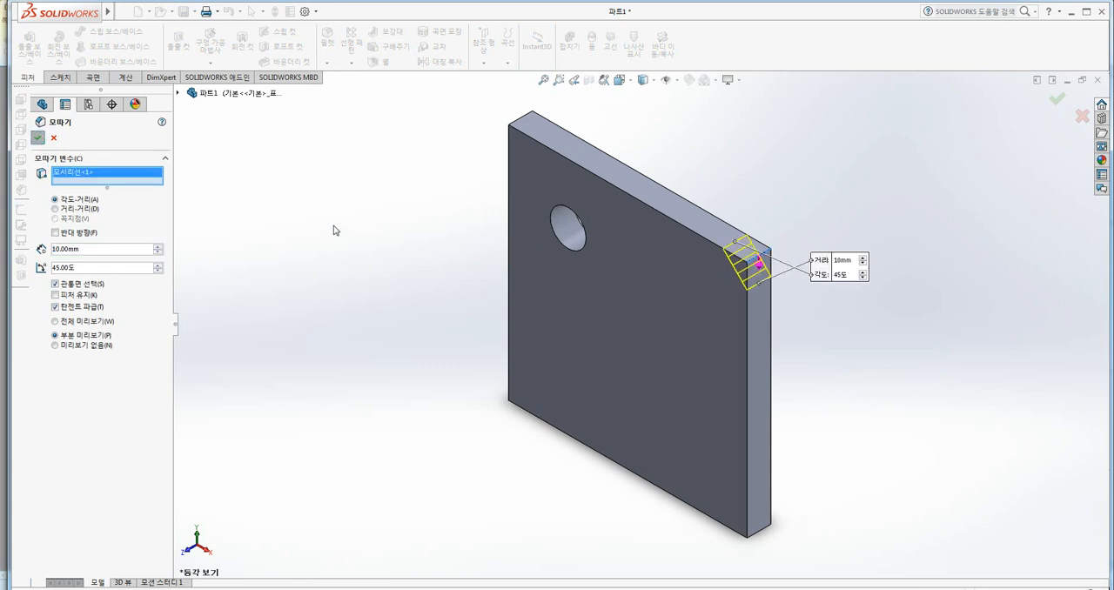
key("Return")
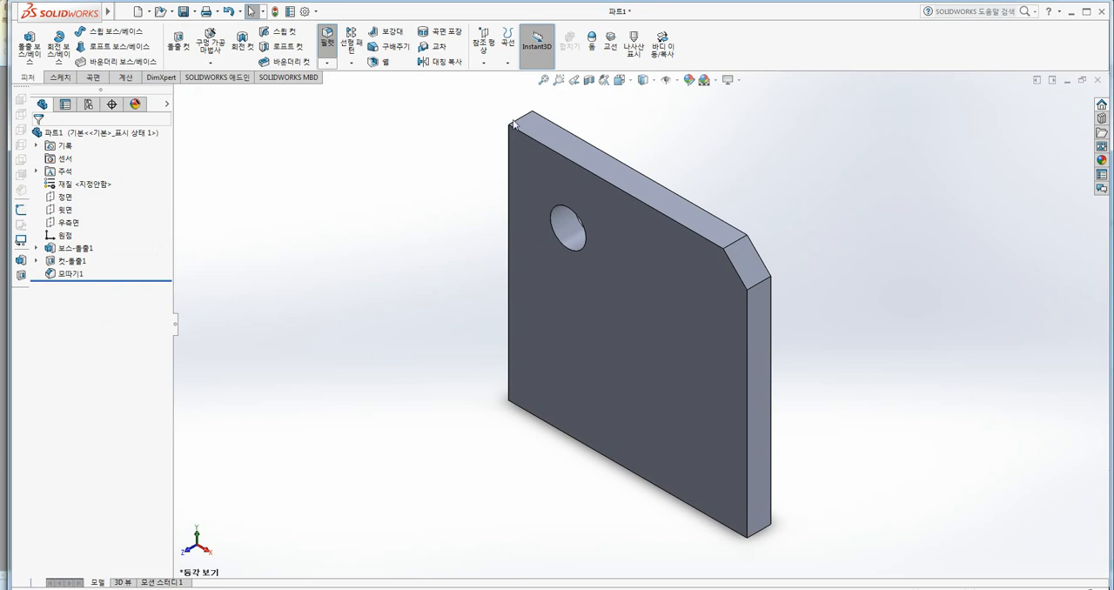
left_click(514, 122)
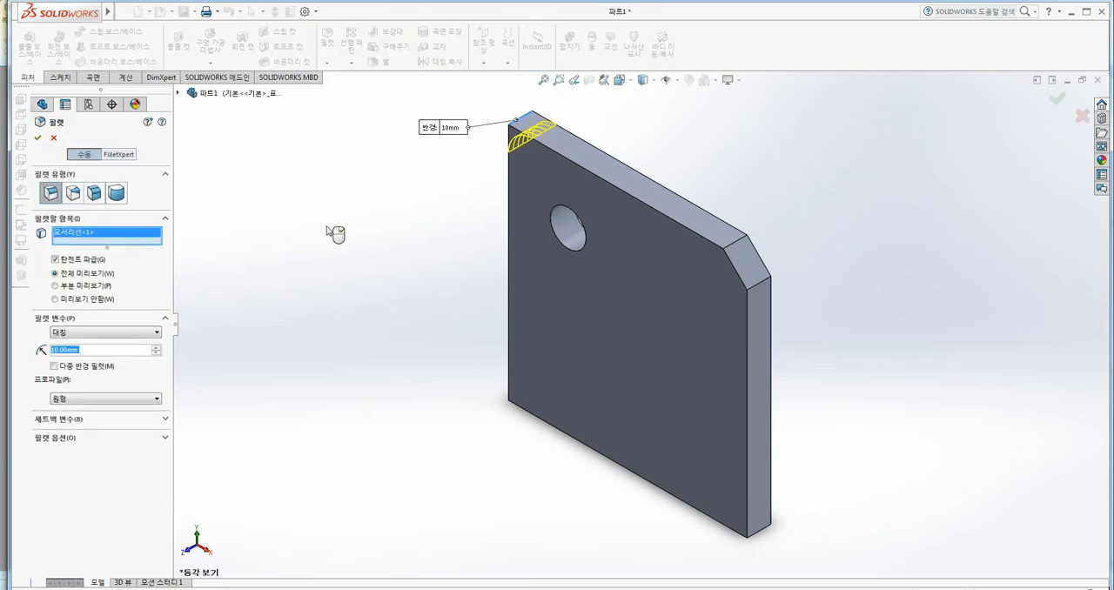
left_click(44, 141)
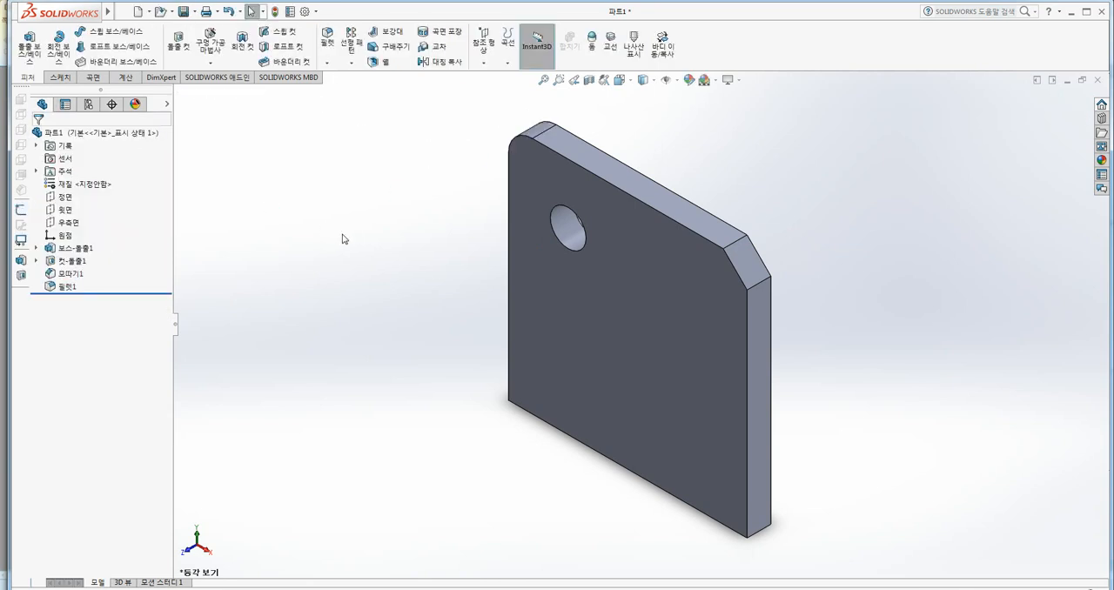
Save the modified part and close it to return to its drawing.
key("ctrl+s")
left_click(1098, 81)
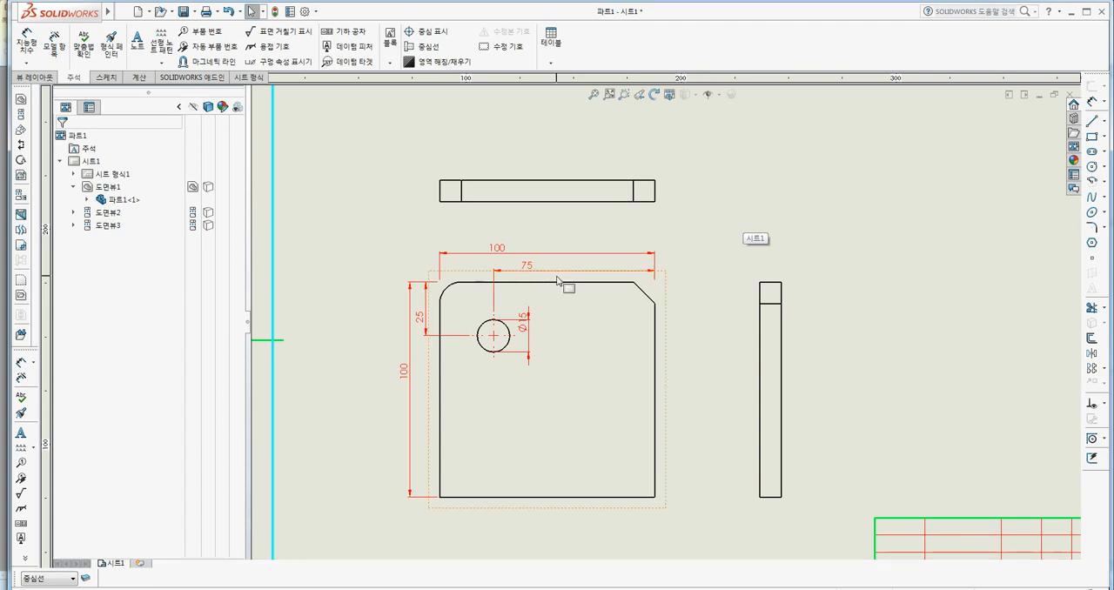
Insert the chamfer and fillet dimensions into the front view with Model Items, placing them on the 가는실선(치수) layer.
left_click(54, 39)
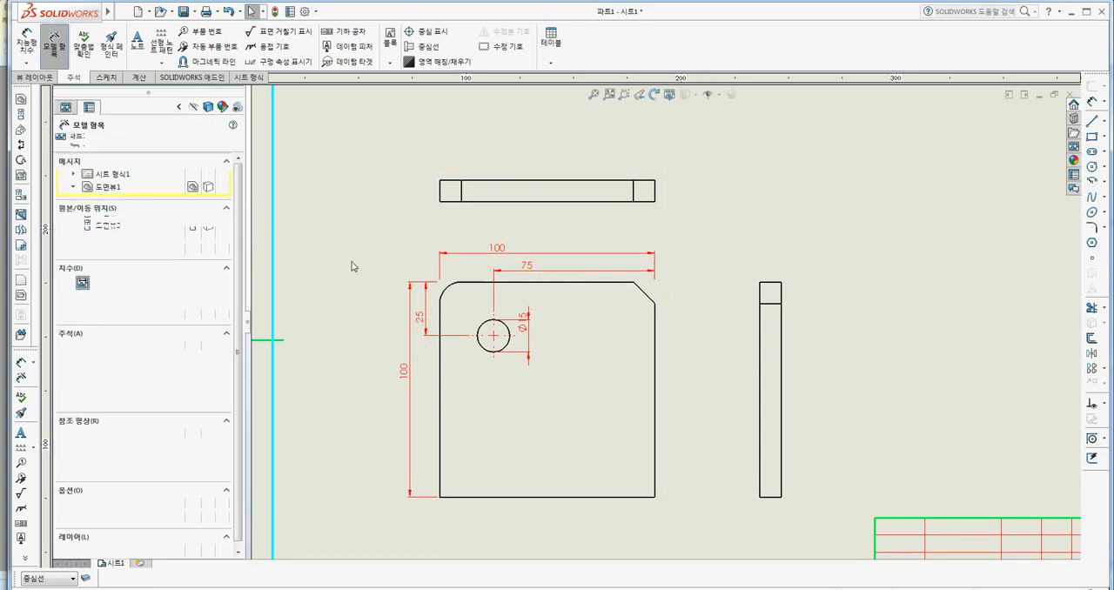
left_click(428, 361)
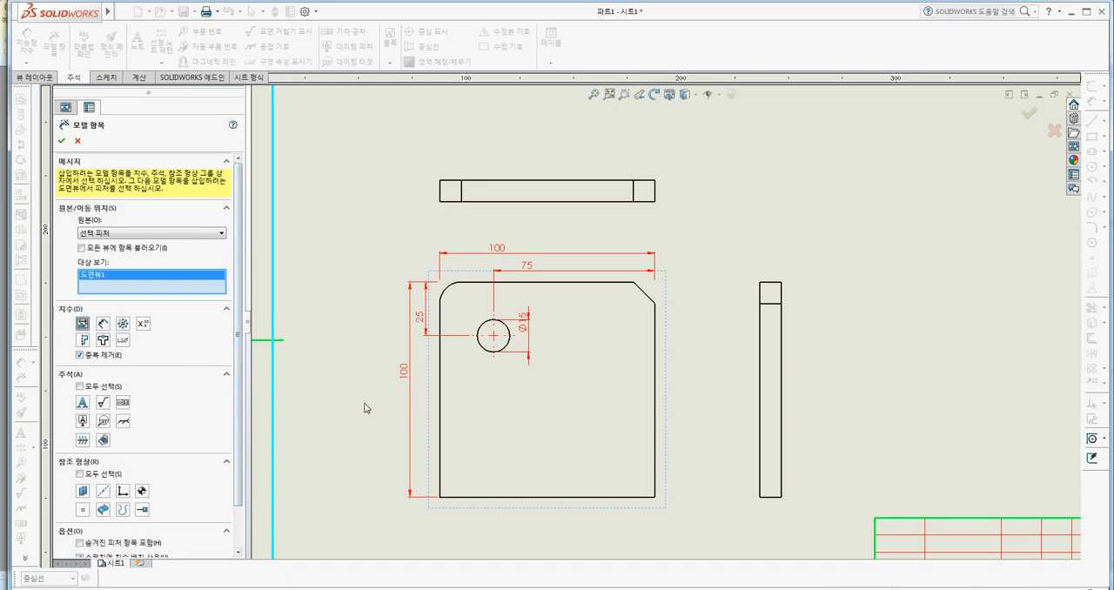
scroll(157, 436, "down", 2)
left_click(152, 544)
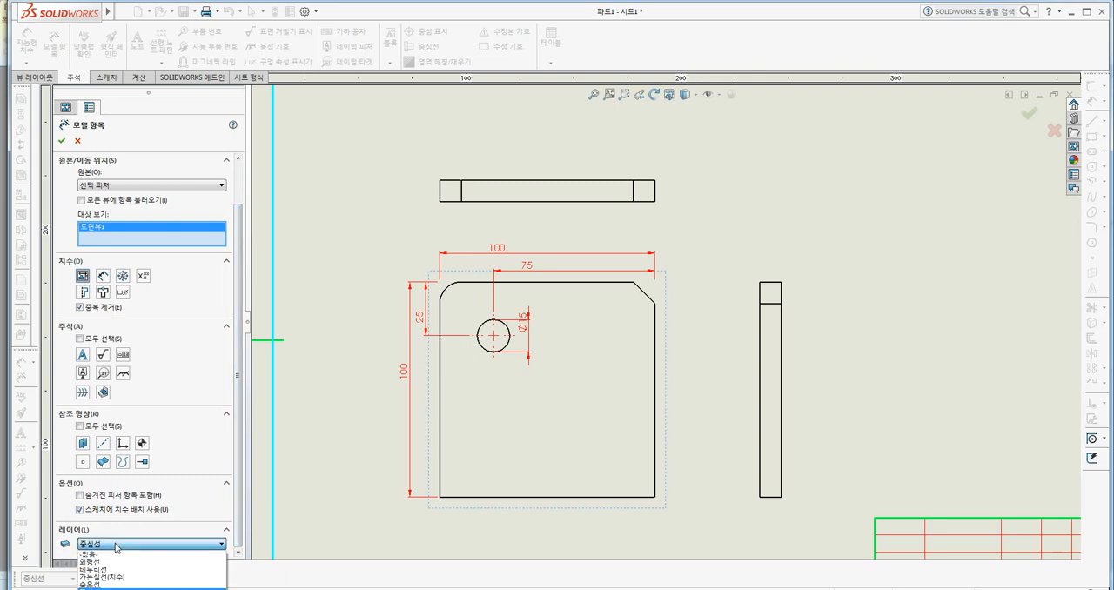
left_click(118, 577)
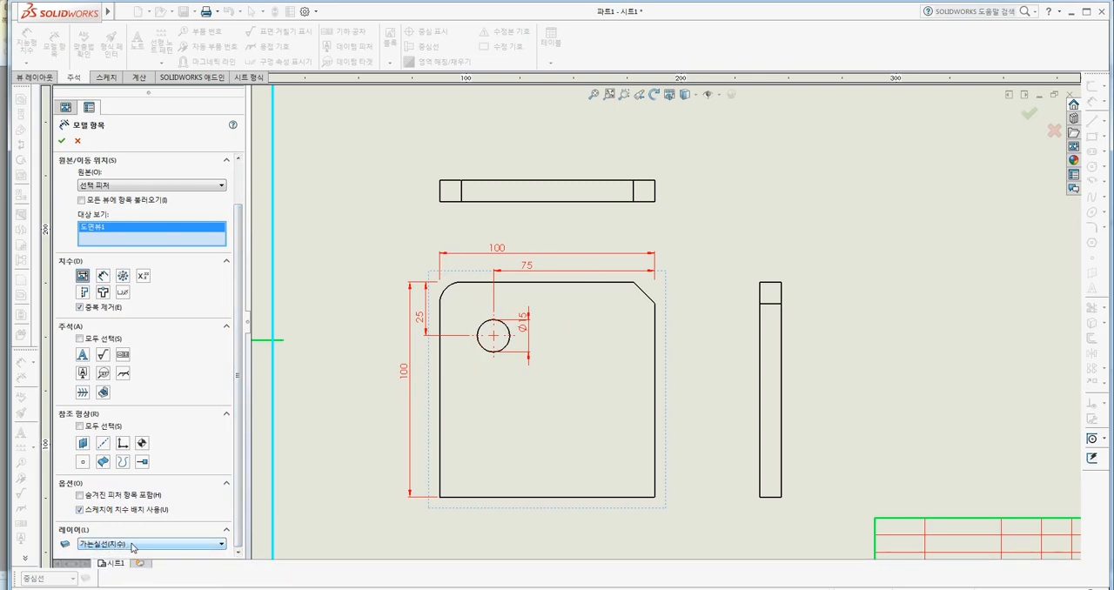
left_click(62, 141)
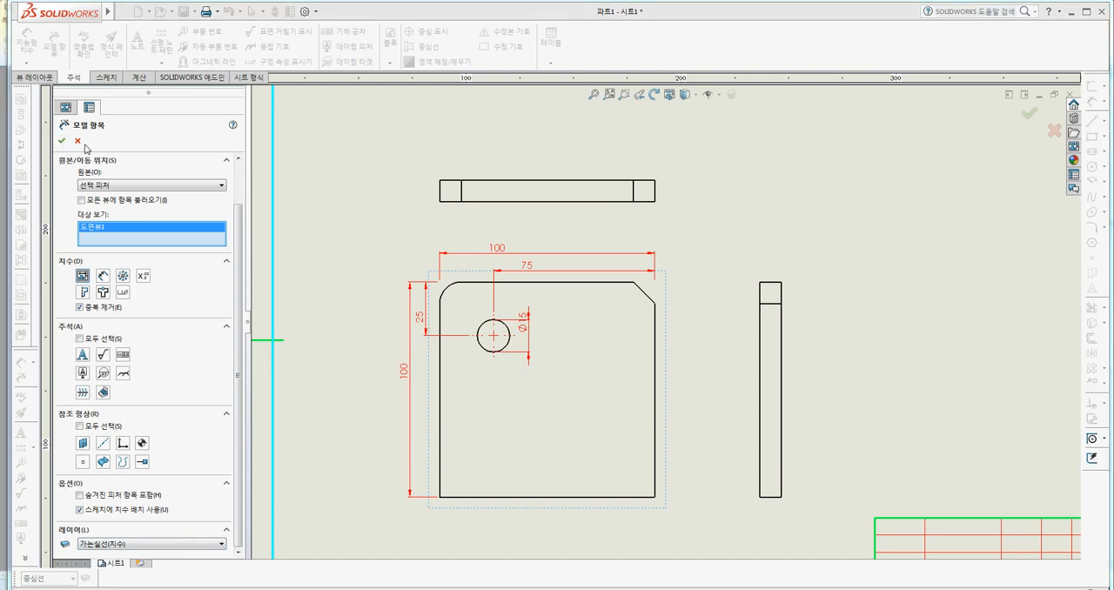
left_click(570, 303)
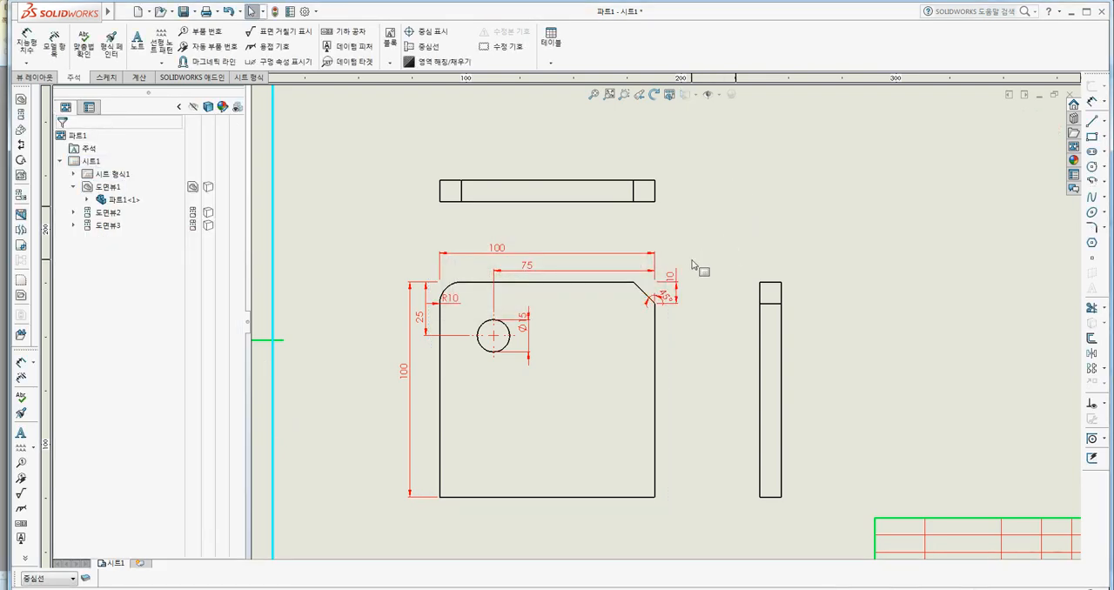
Insert the plate's thickness dimension into the side view only with Model Items, using the entire model (전체 모델) as the source.
scroll(702, 270, "down", 2)
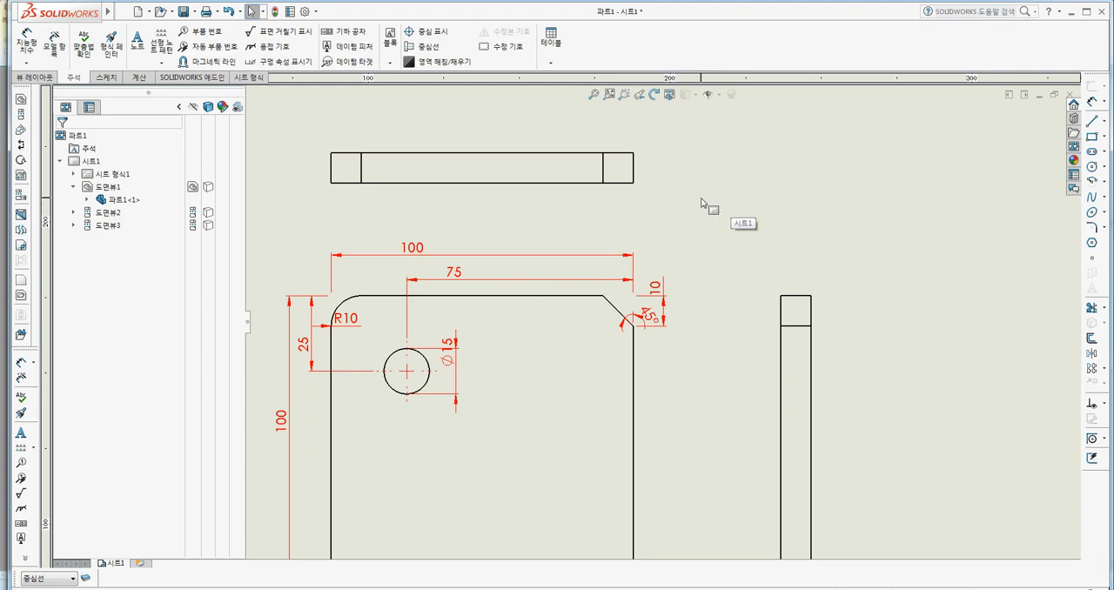
scroll(705, 203, "up", 5)
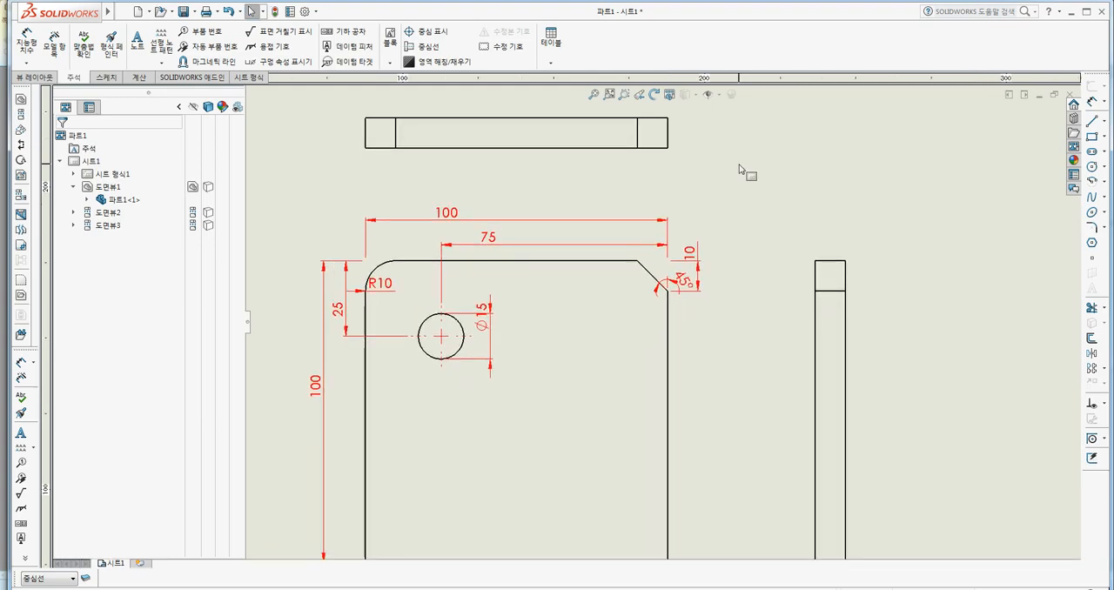
scroll(679, 241, "down", 1)
scroll(580, 343, "down", 1)
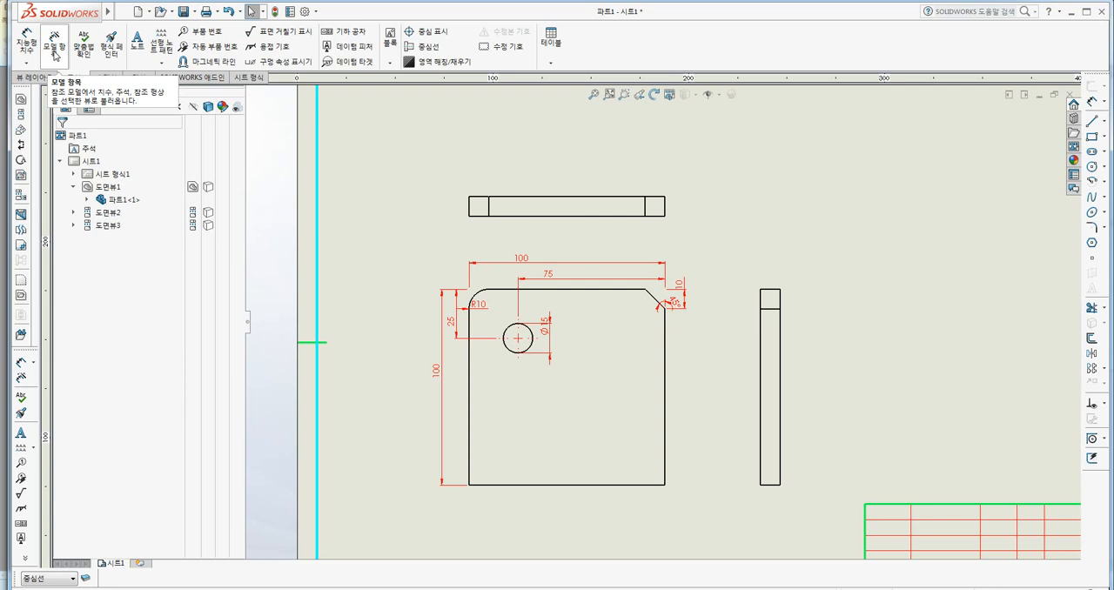
left_click(900, 257)
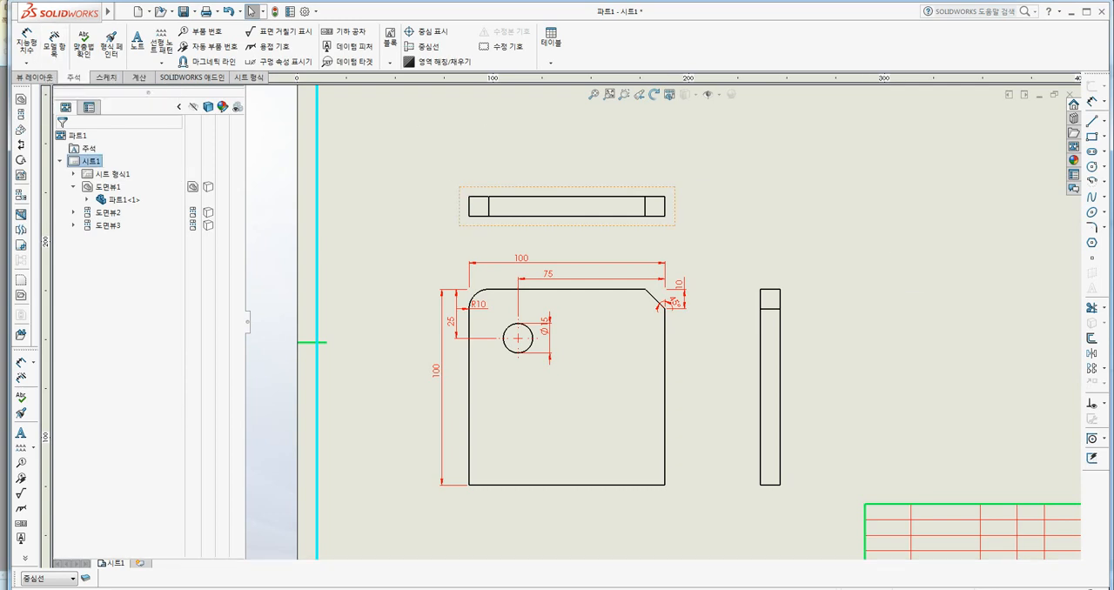
left_click(54, 42)
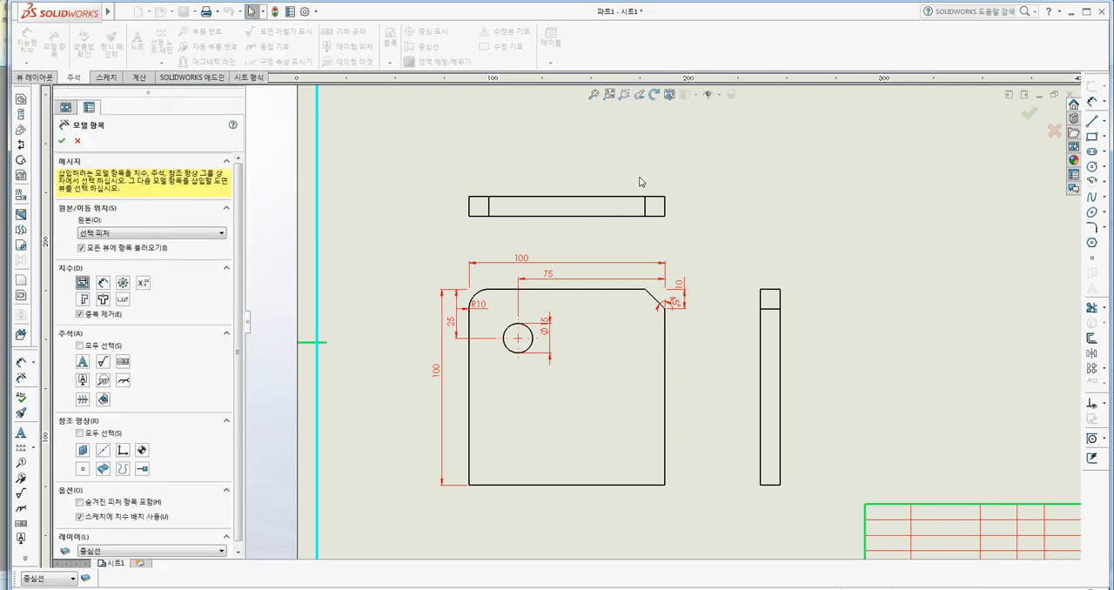
left_click(789, 294)
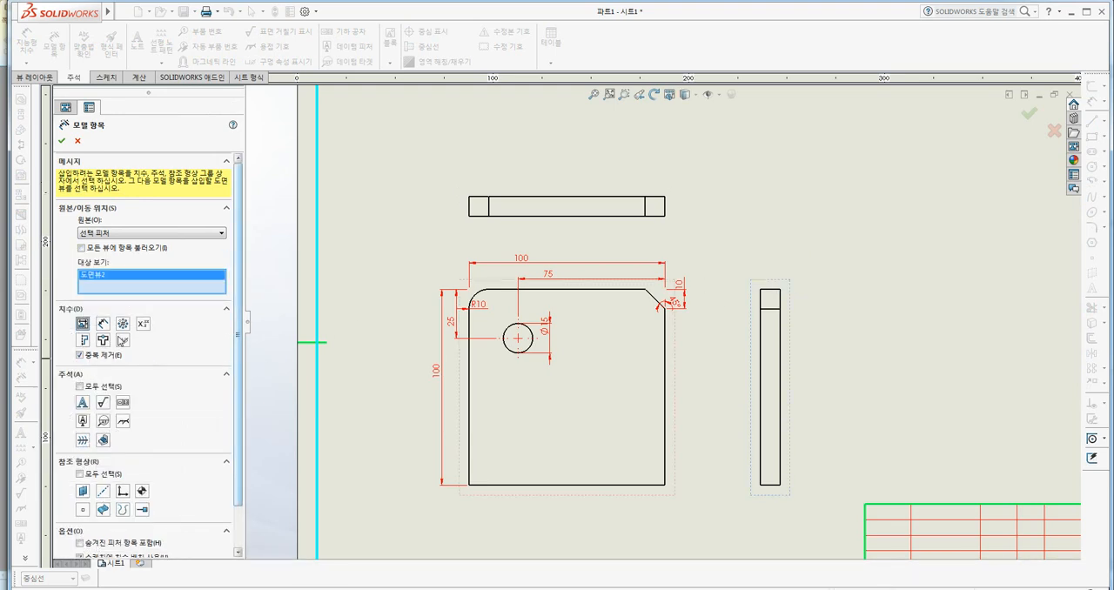
left_click(61, 140)
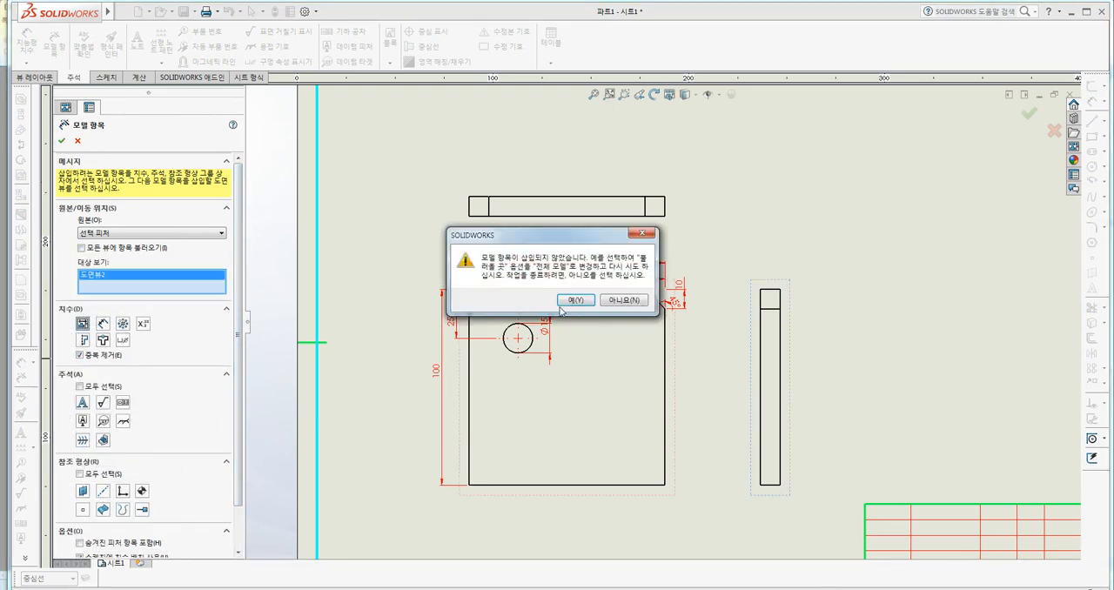
left_click(564, 304)
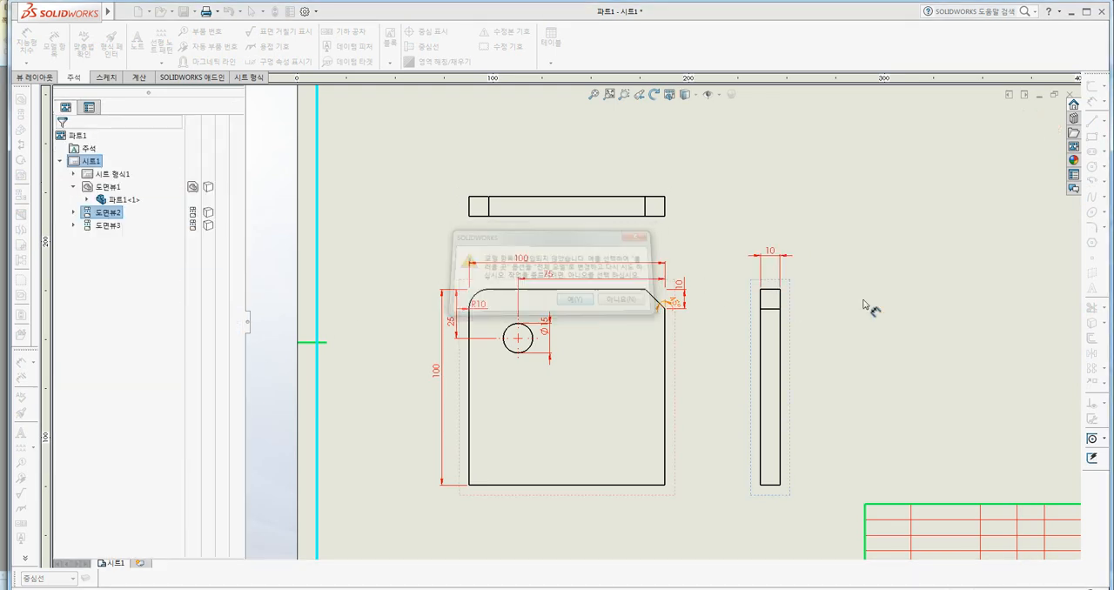
left_click(921, 292)
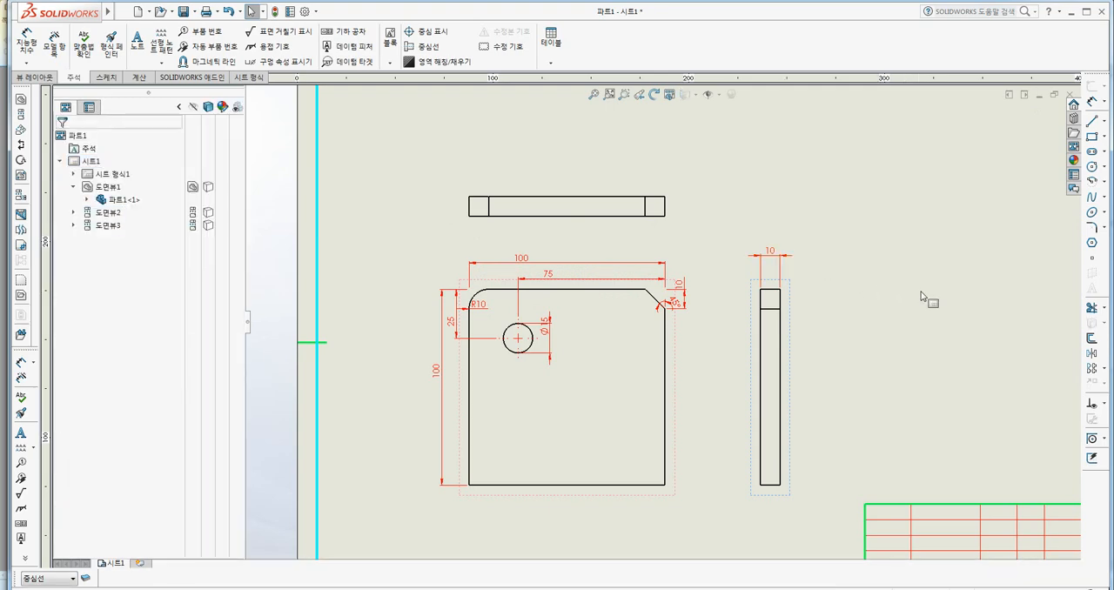
left_click(919, 295)
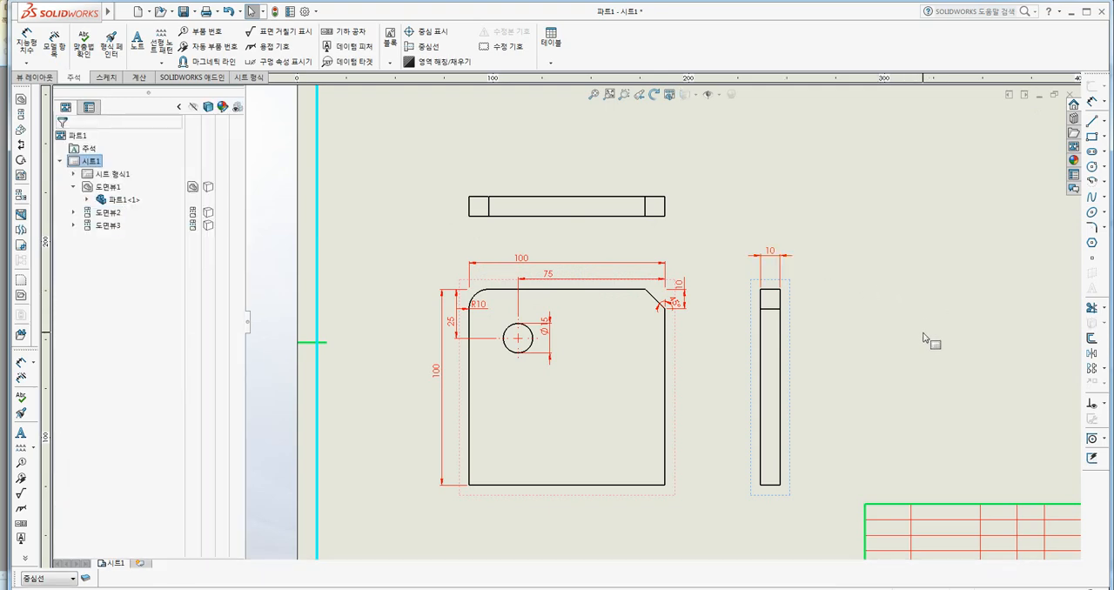
Undo the last model item insertions in the side and front views.
key("f")
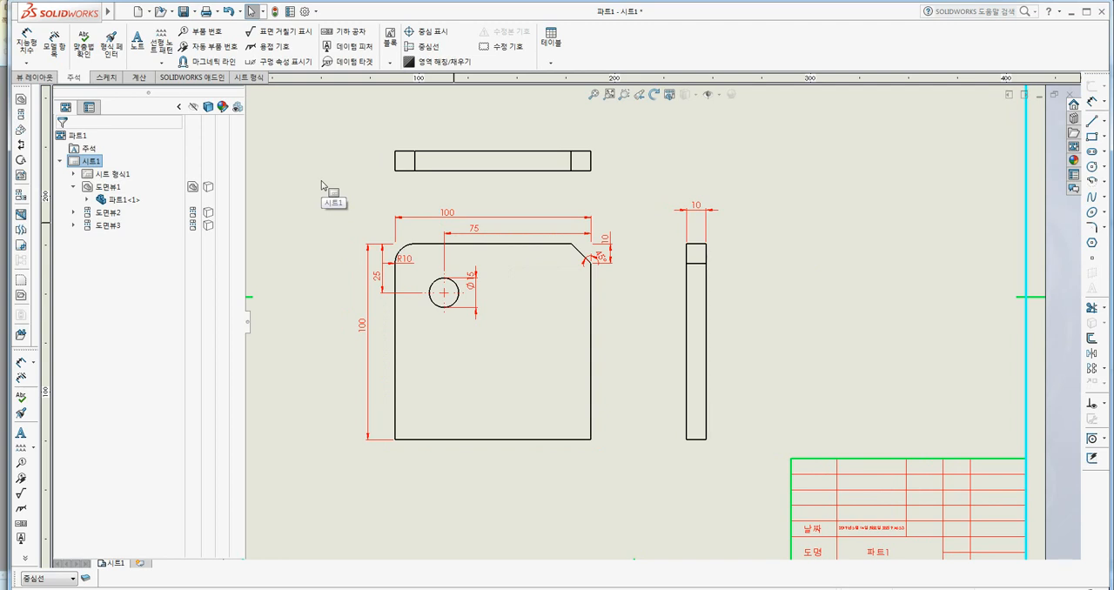
key("ctrl+z")
key("ctrl+z")
key("ctrl+z")
key("ctrl+z")
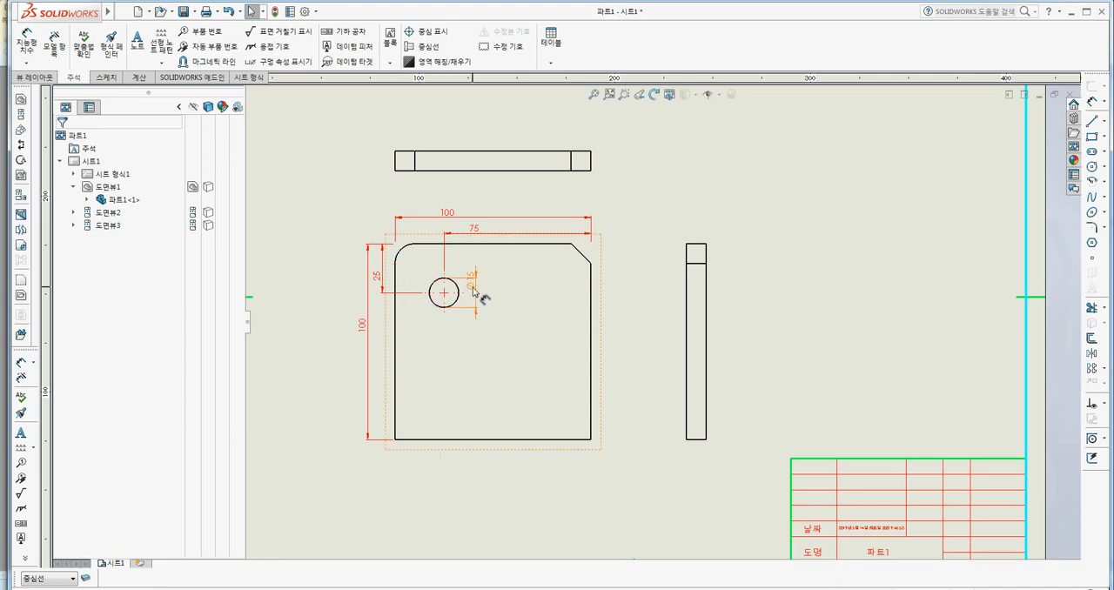
Delete all remaining dimensions from the front view, including the hole position and overall size dimensions.
left_click(479, 233)
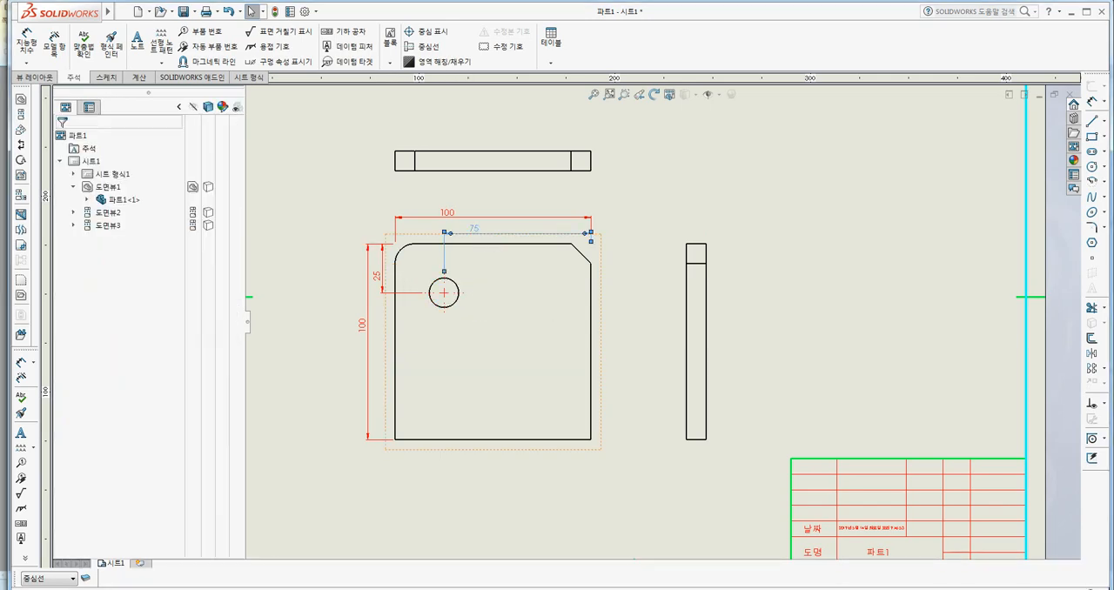
key("Delete")
left_click(453, 217)
left_click(454, 231)
key("Delete")
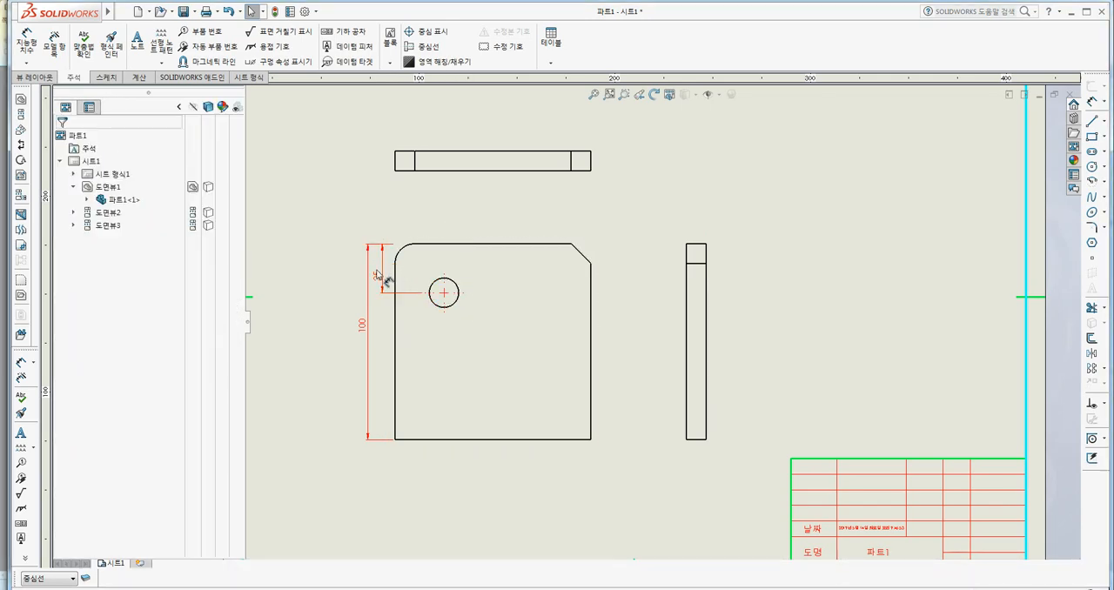
left_click(378, 276)
key("Delete")
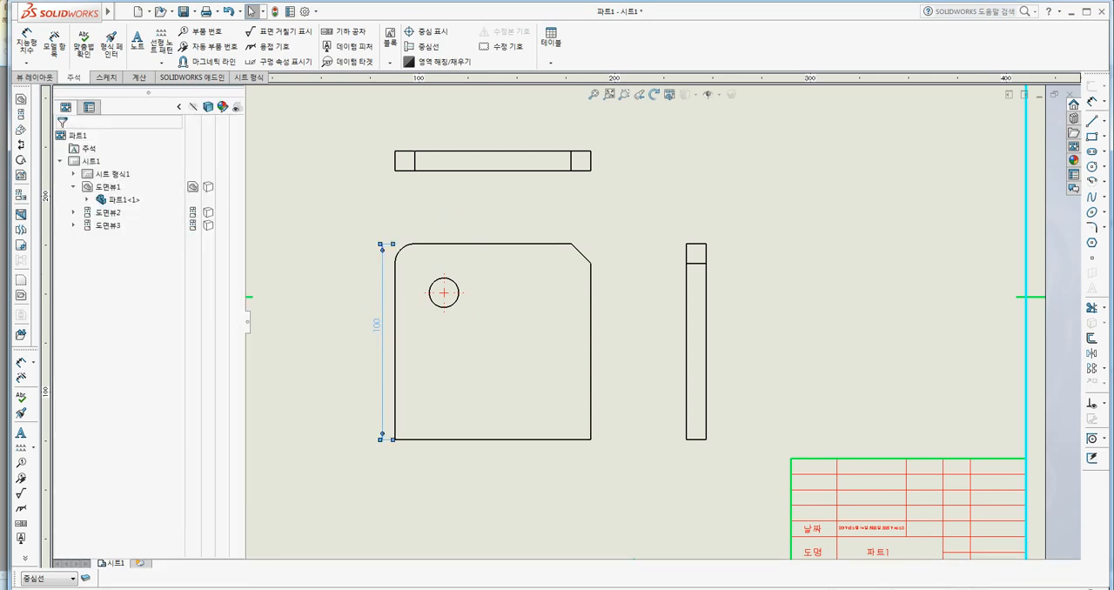
left_click(383, 336)
key("Delete")
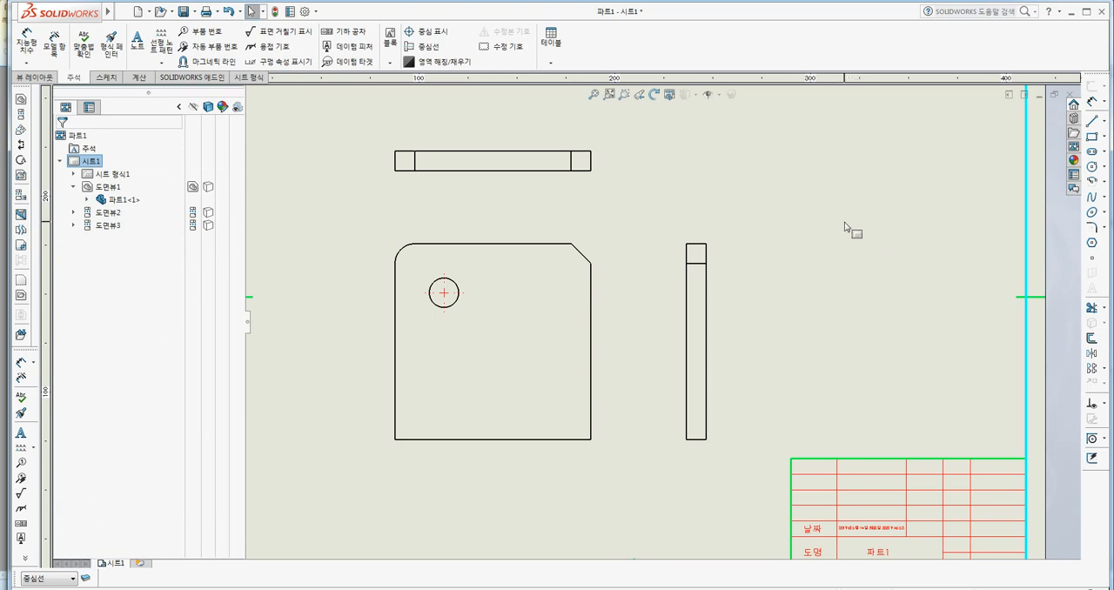
Dimension the plate's height between its top and bottom edges in the front view, and add a diameter symbol to the dimension text.
middle_click_drag(818, 209, 811, 220)
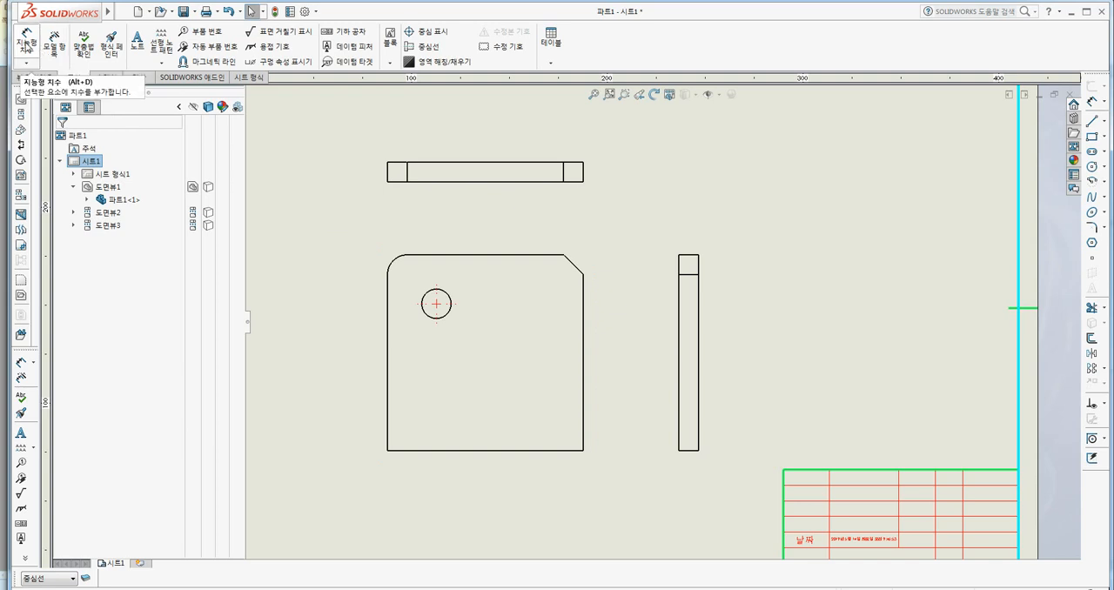
left_click(27, 39)
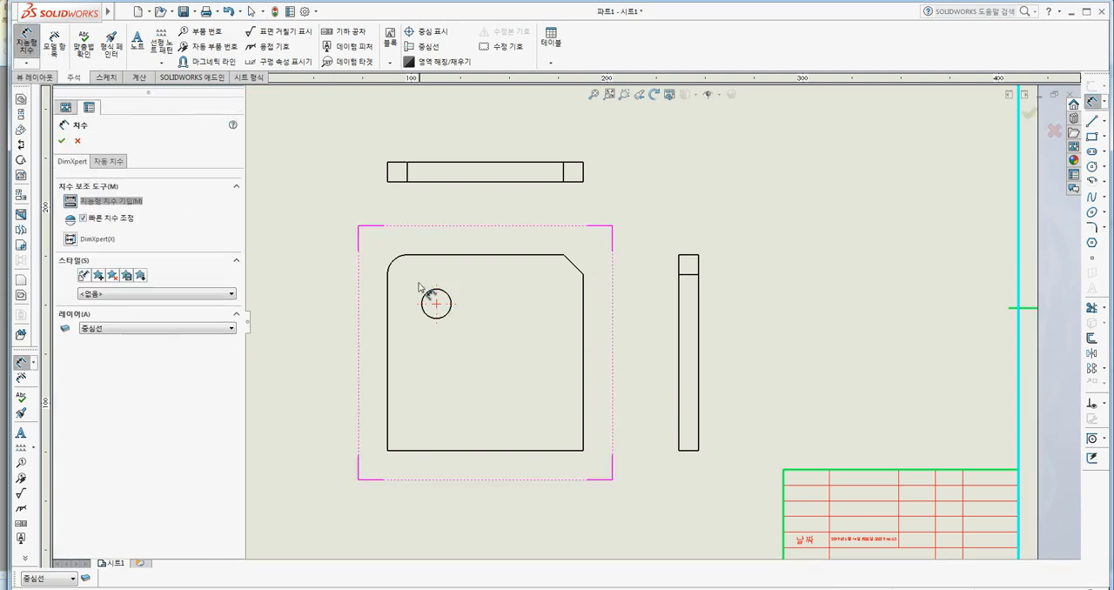
left_click(417, 256)
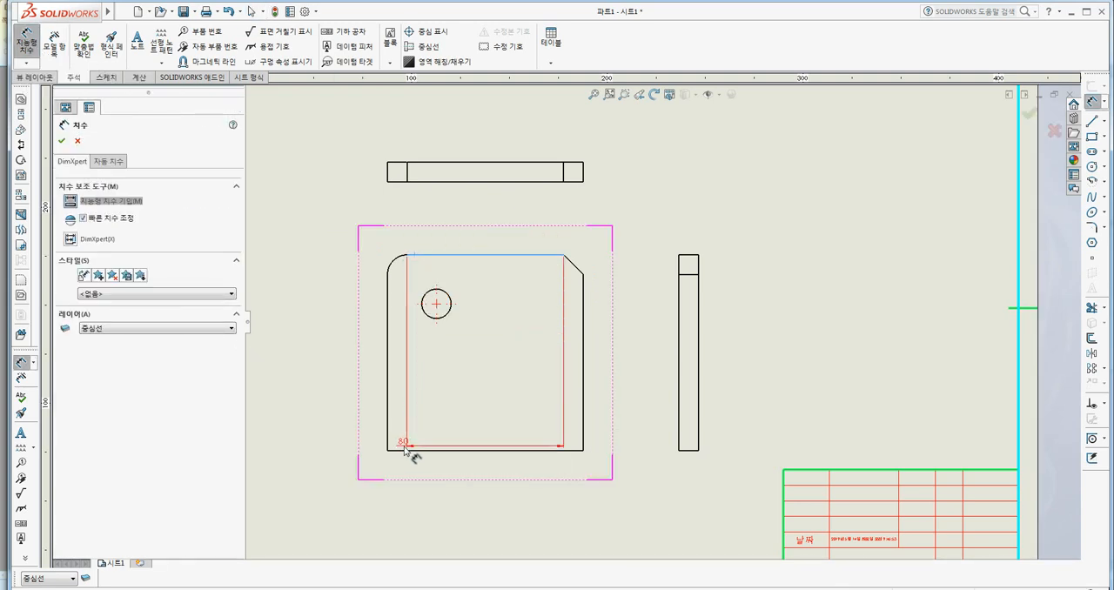
left_click(409, 449)
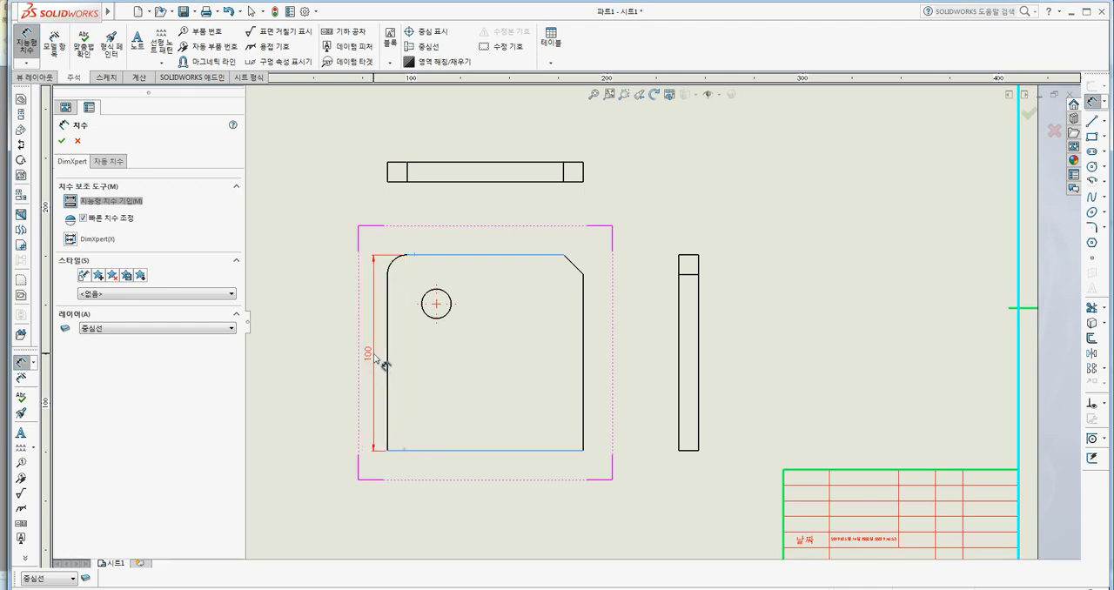
left_click(383, 364)
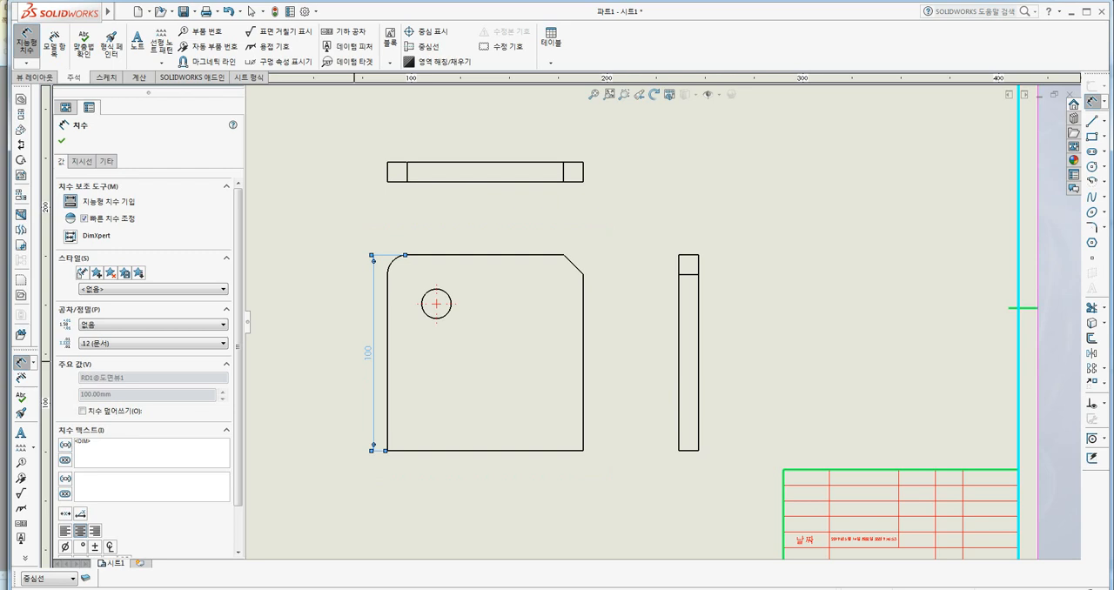
left_click(64, 547)
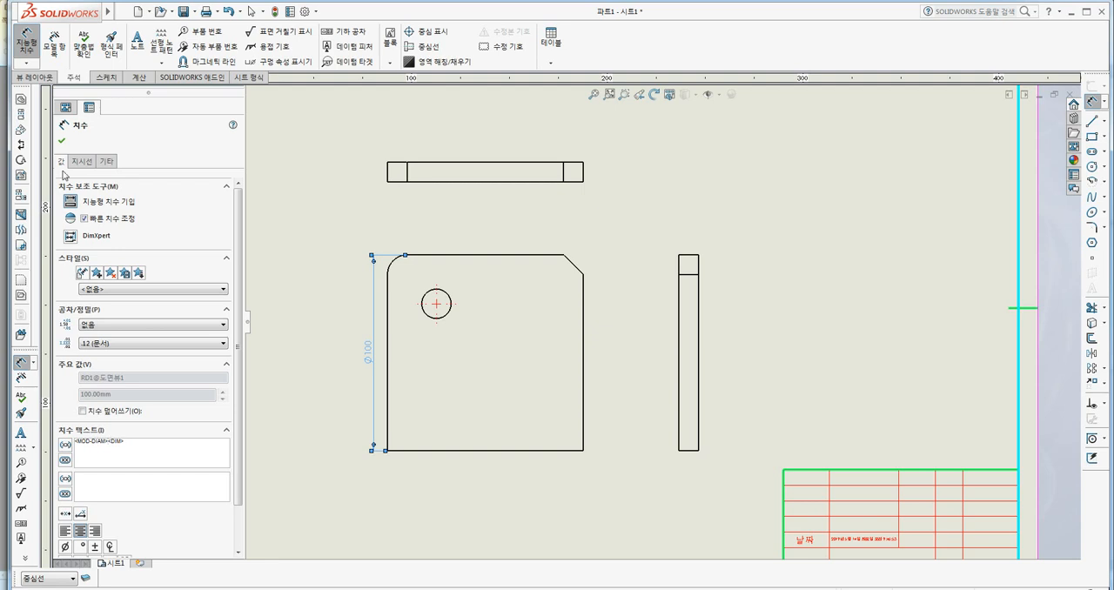
left_click(60, 140)
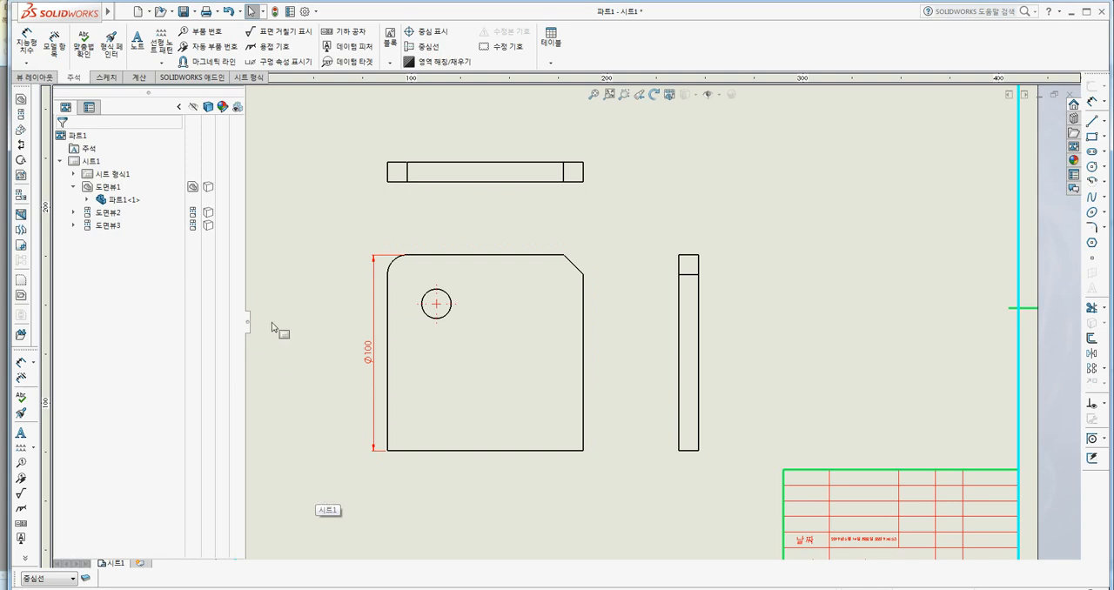
Add a Smart Dimension for the plate's width on the front view's bottom edge, placed below the view.
left_click(26, 40)
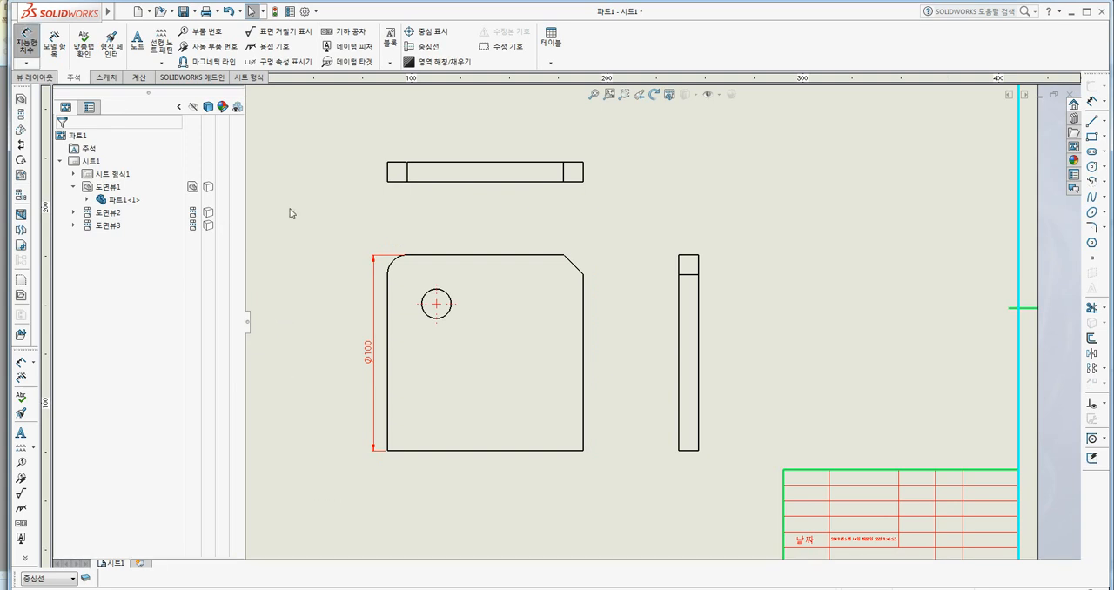
left_click(458, 451)
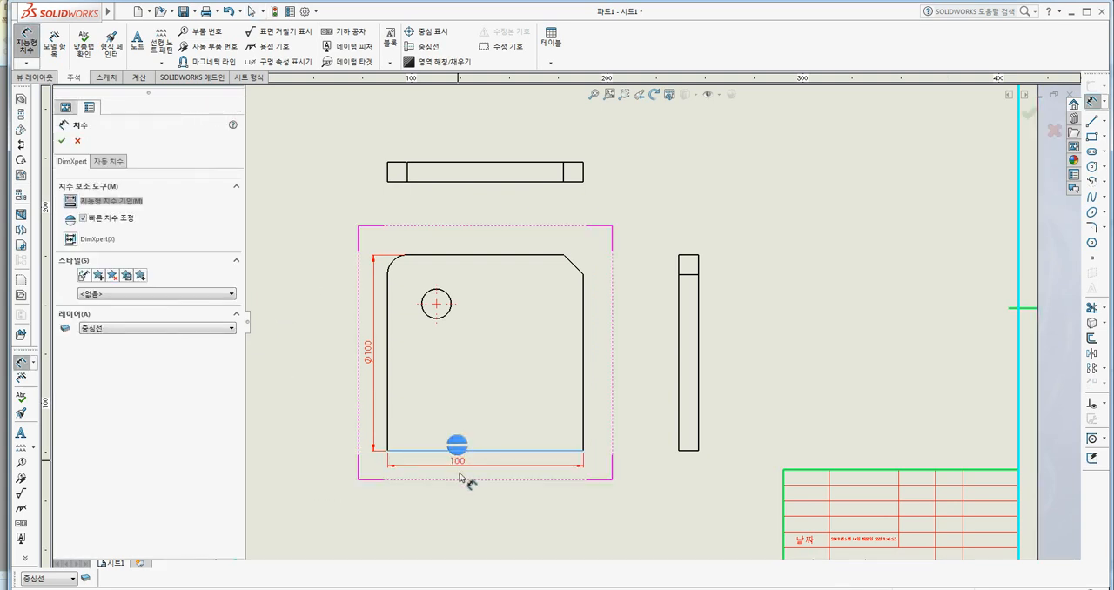
left_click(493, 474)
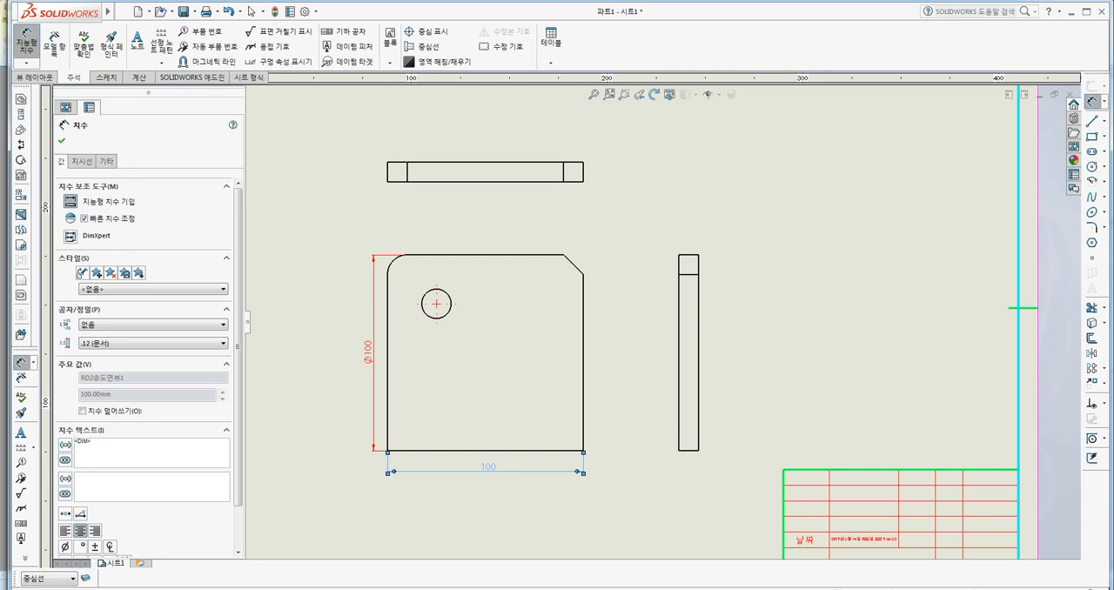
Replace the front view's width dimension text with a diameter symbol followed by 101.
key("BackSpace")
key("BackSpace")
key("BackSpace")
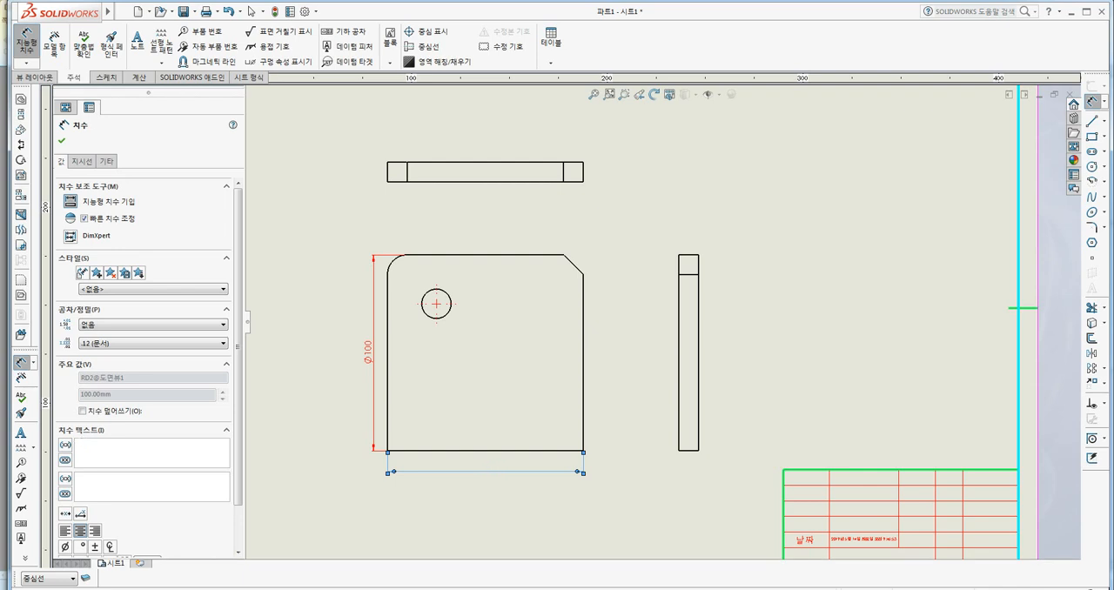
left_click(65, 550)
left_click(98, 344)
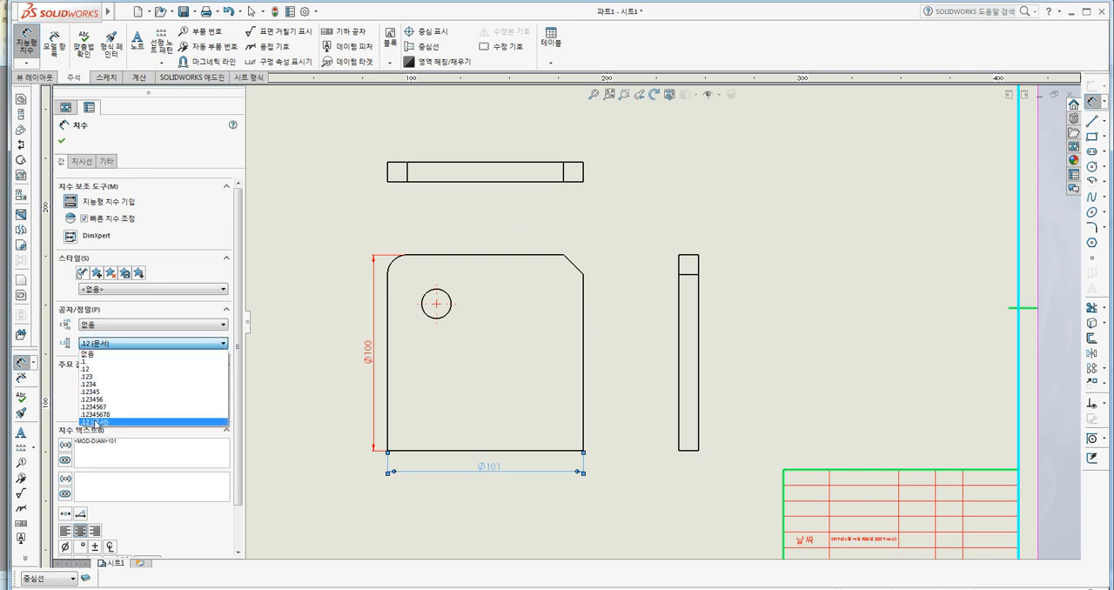
left_click(112, 345)
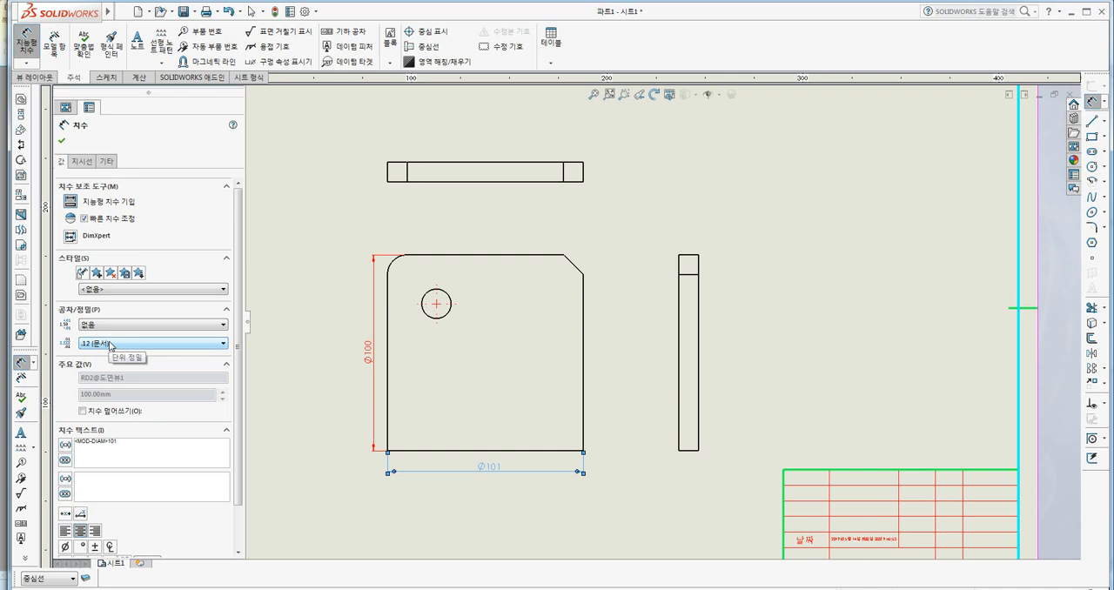
left_click(111, 345)
left_click(112, 345)
left_click(136, 328)
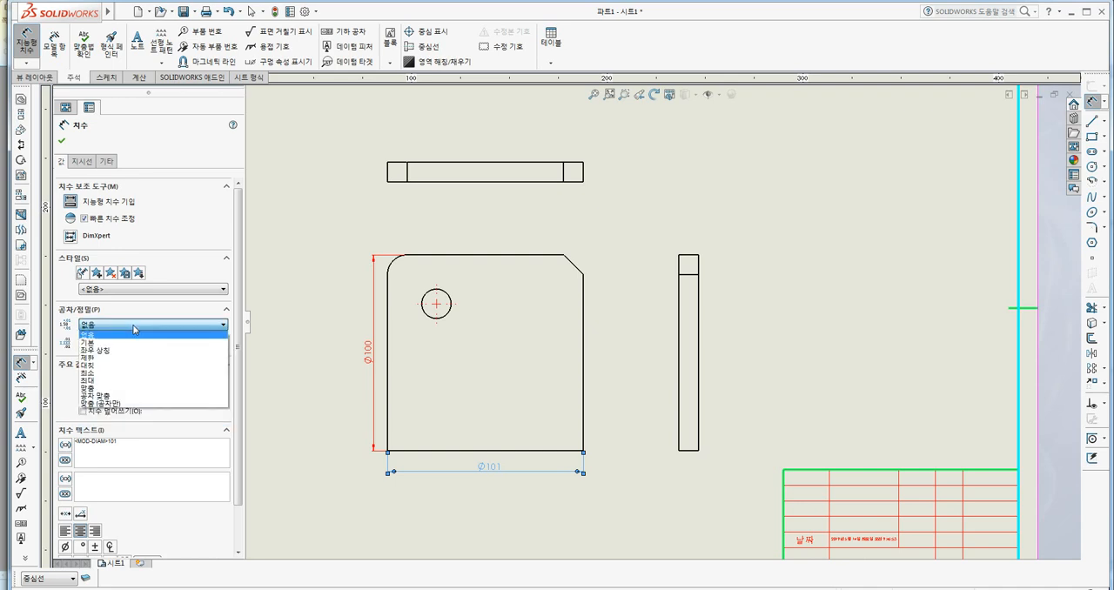
left_click(135, 328)
left_click(133, 327)
left_click(133, 327)
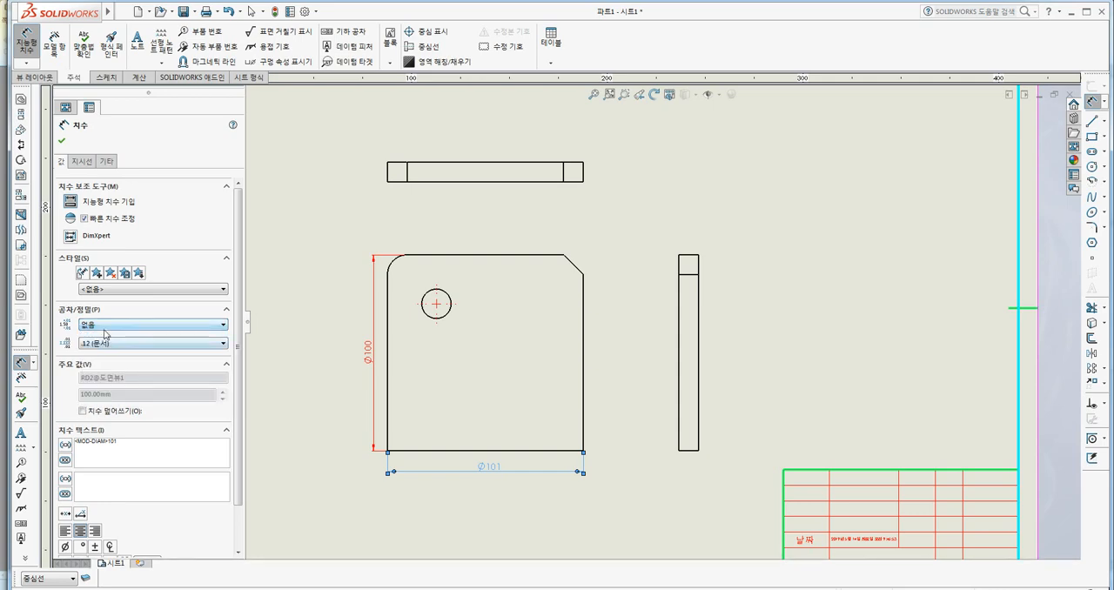
Finish the width dimension and add a Smart Dimension for the plate's thickness above the side view.
left_click(60, 144)
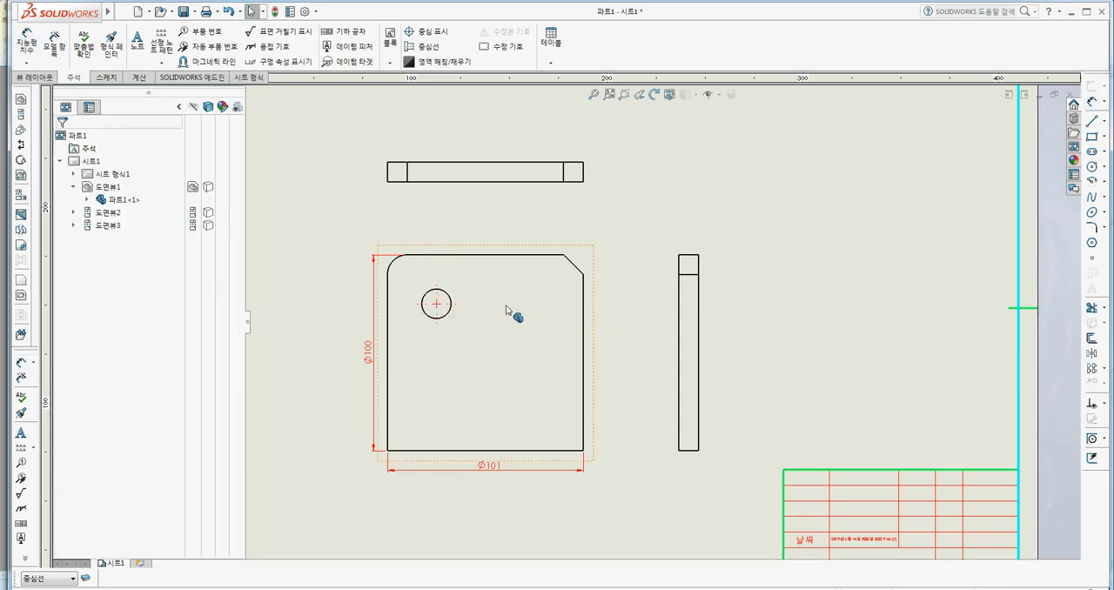
middle_click_drag(719, 247, 638, 293)
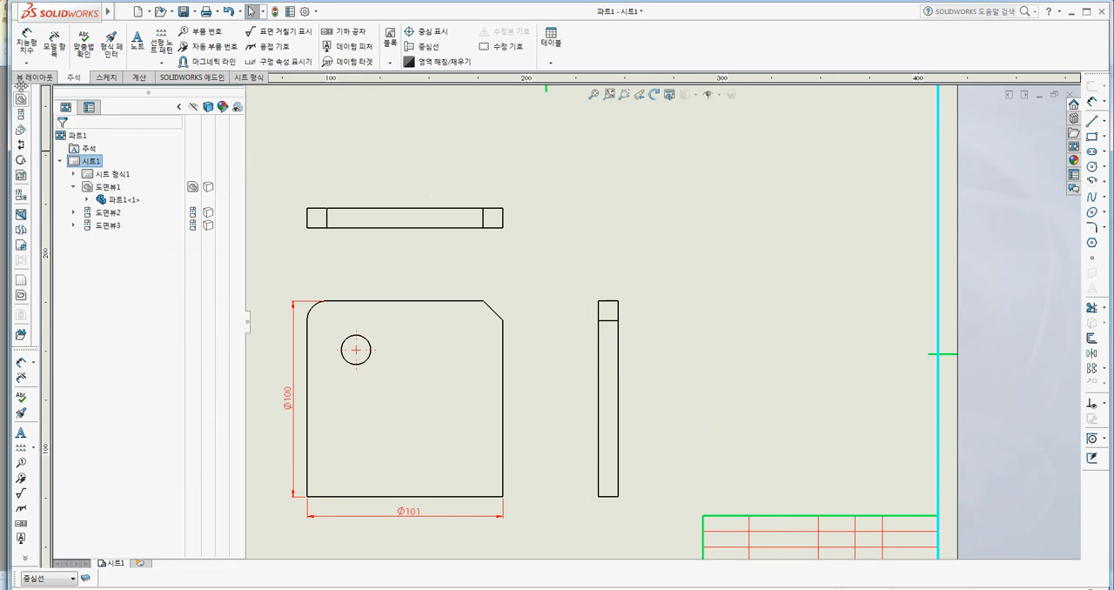
left_click(27, 39)
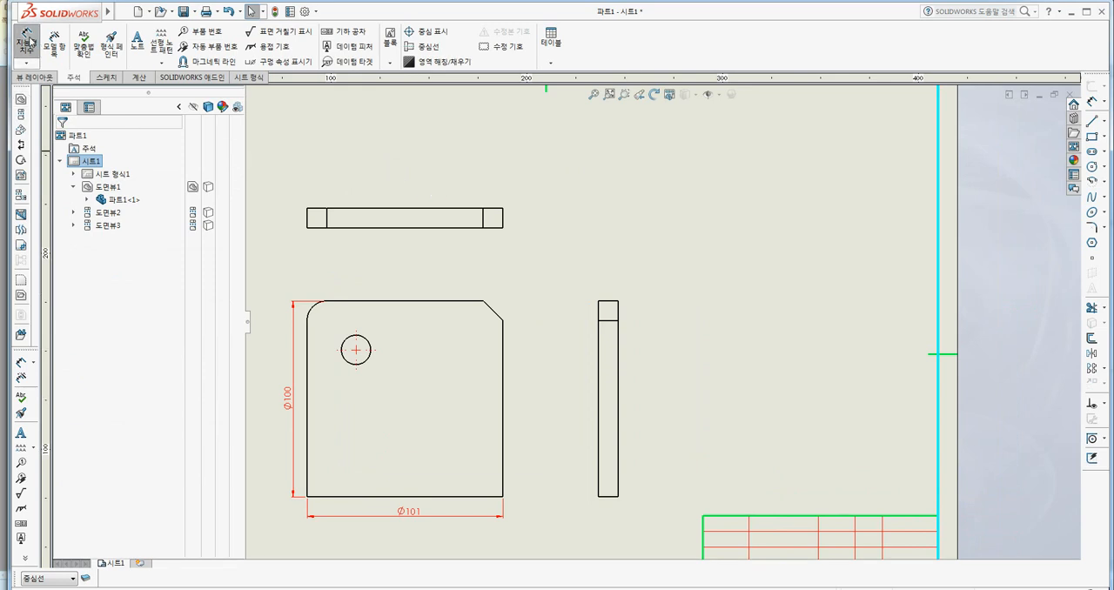
left_click(608, 301)
left_click(609, 273)
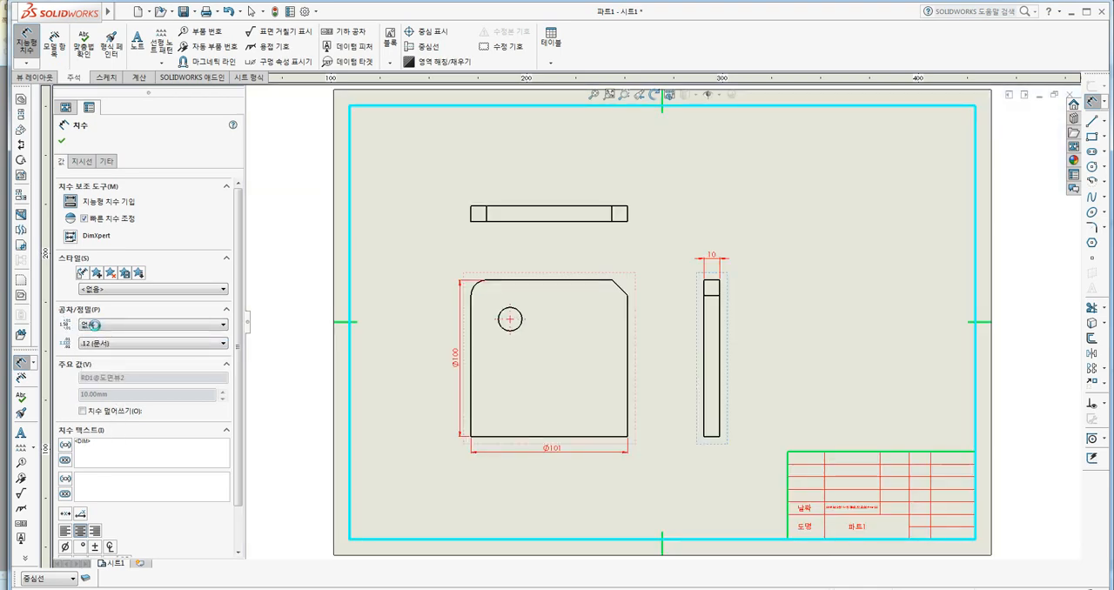
Give the thickness dimension a bilateral (좌우 상칭) tolerance of +0.01 mm and -0.03 mm.
left_click(92, 326)
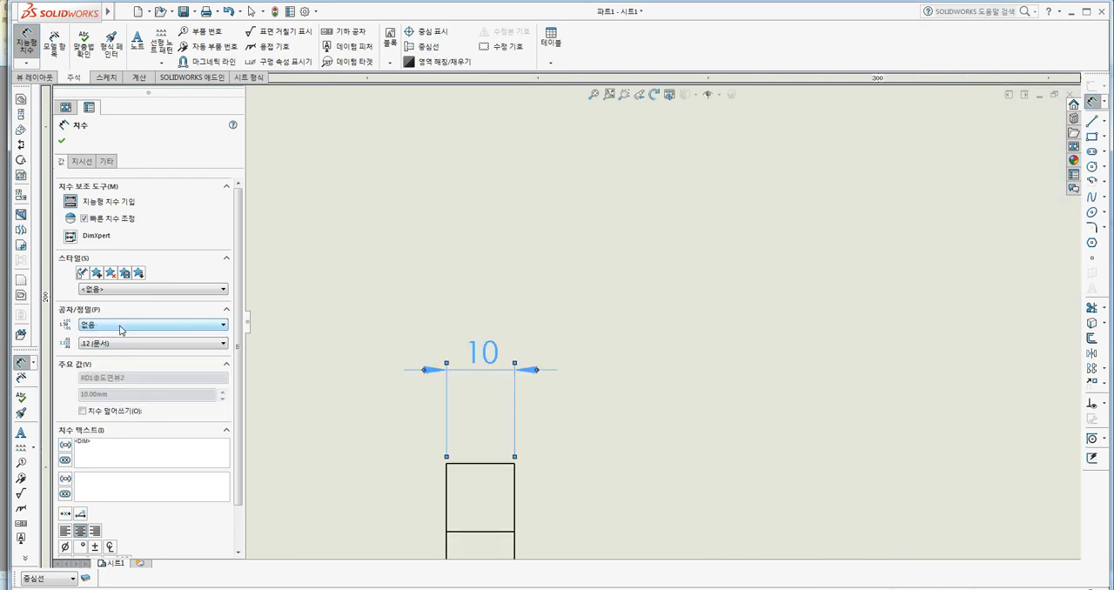
left_click(121, 327)
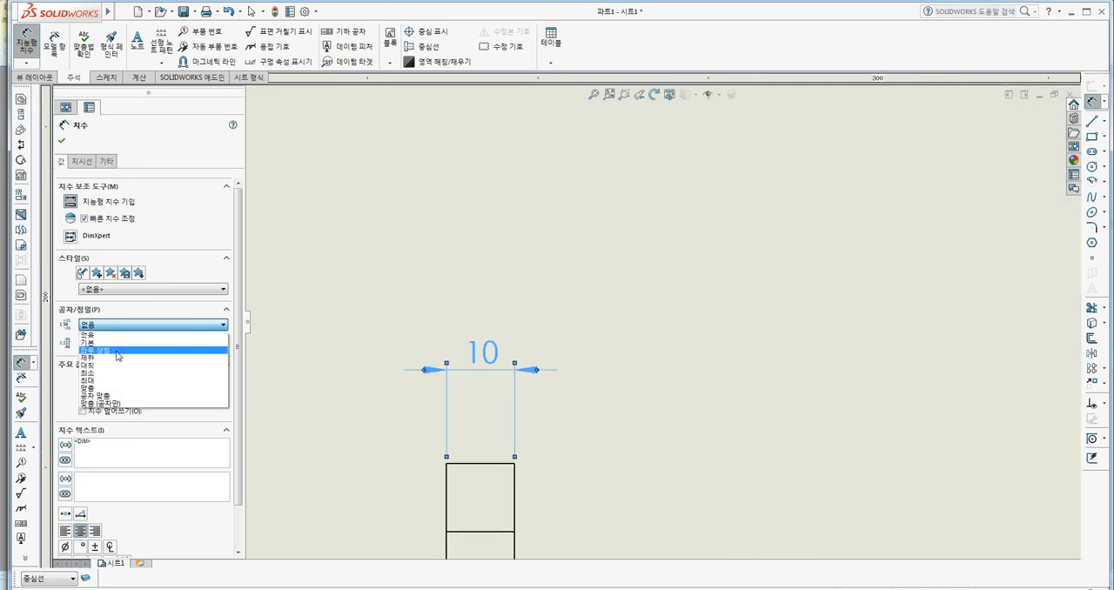
left_click(119, 351)
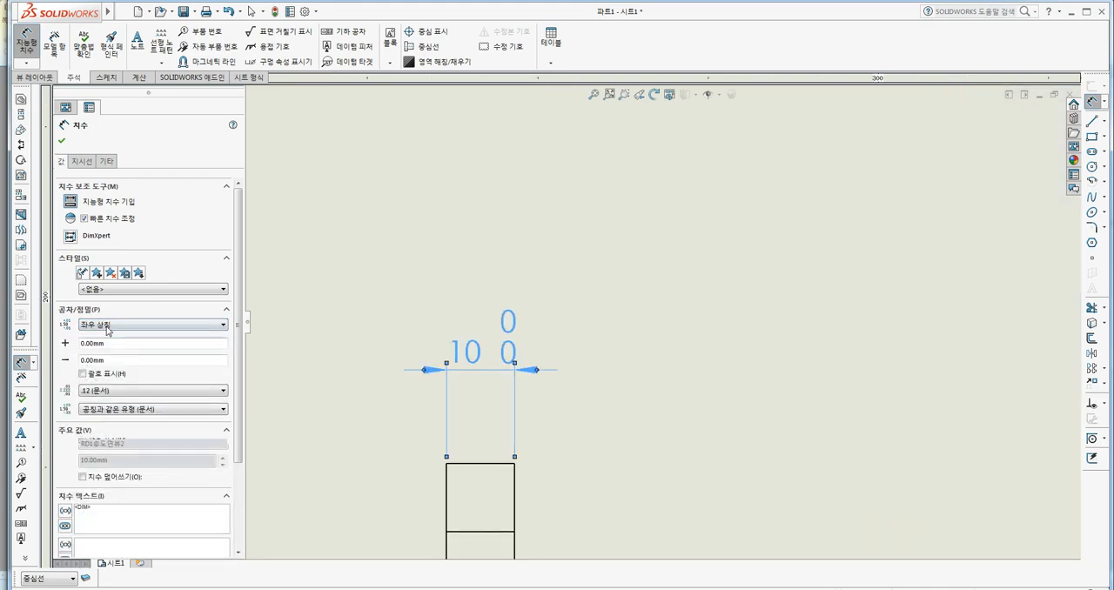
left_click(98, 344)
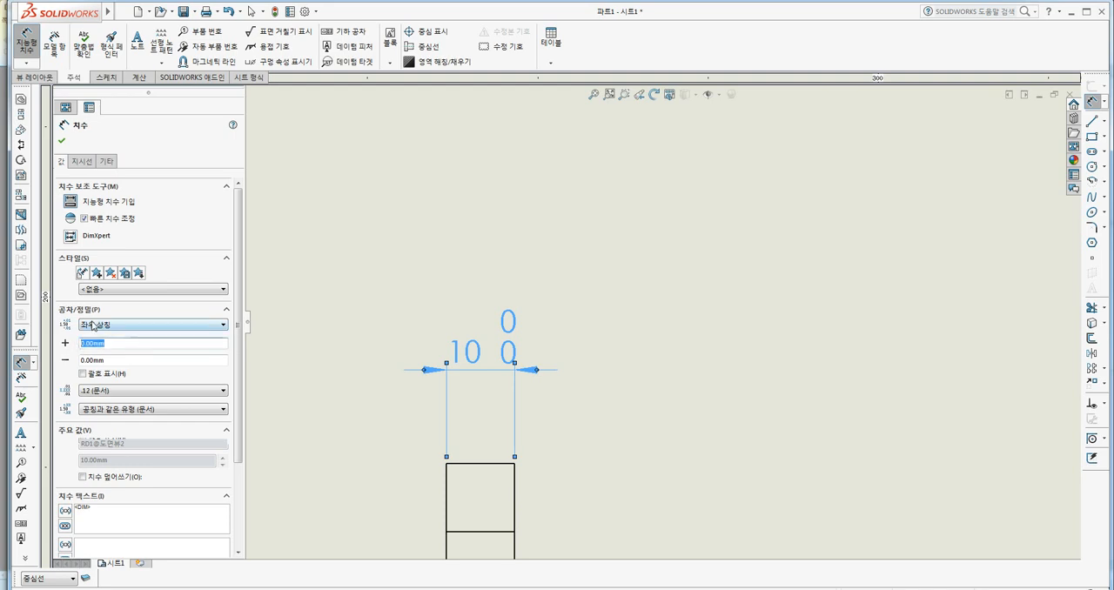
type("0.01")
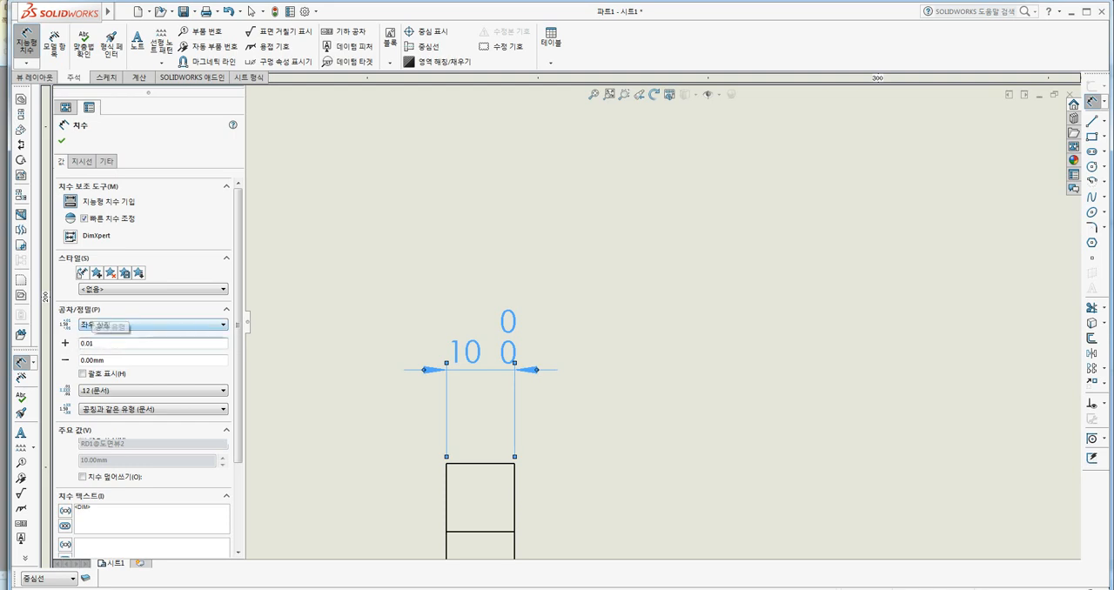
key("Tab")
type("0.")
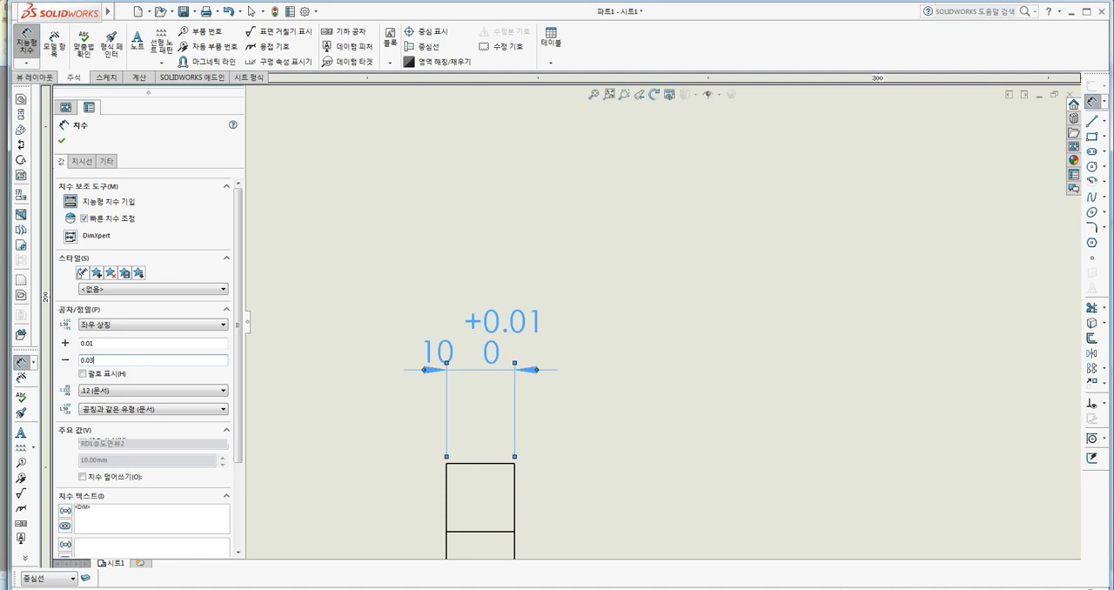
key("Tab")
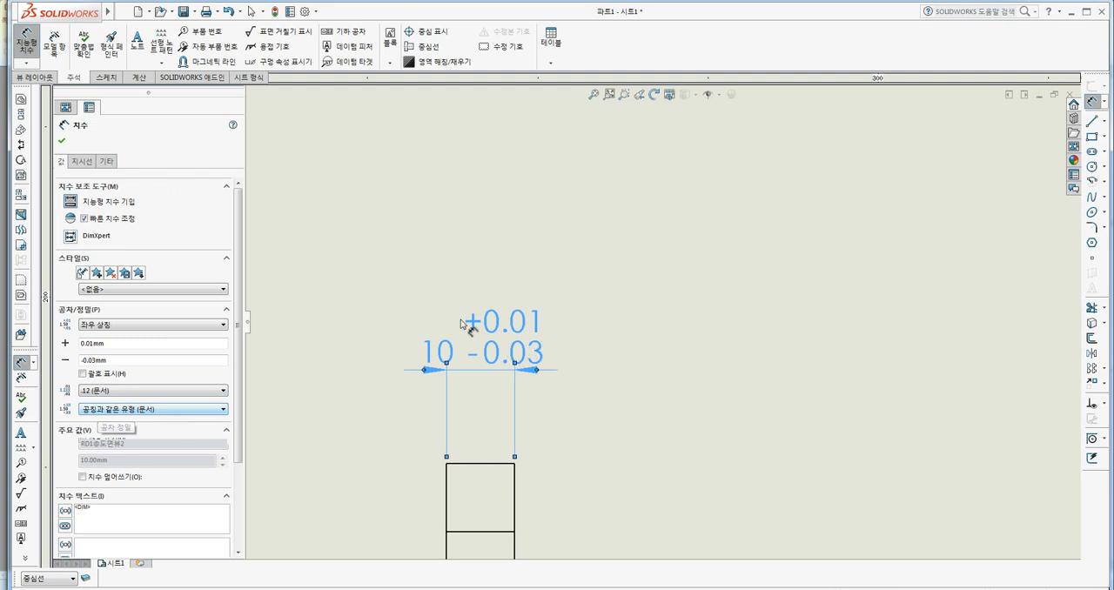
Try the .123 tolerance precision on the thickness dimension and restore the document's same-as-nominal setting.
left_click(122, 411)
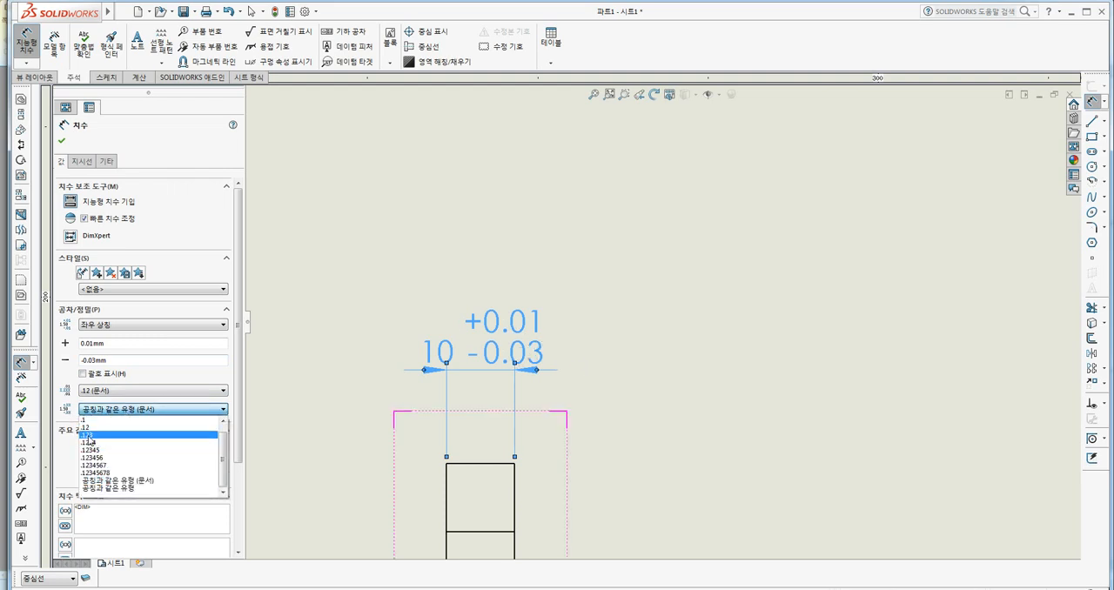
left_click(90, 436)
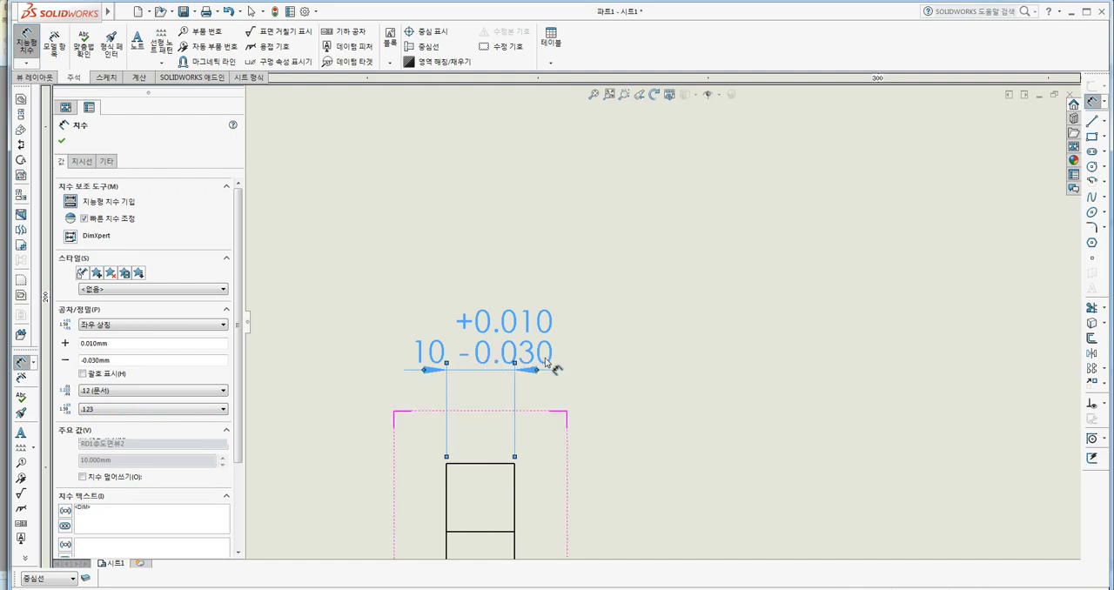
left_click(102, 411)
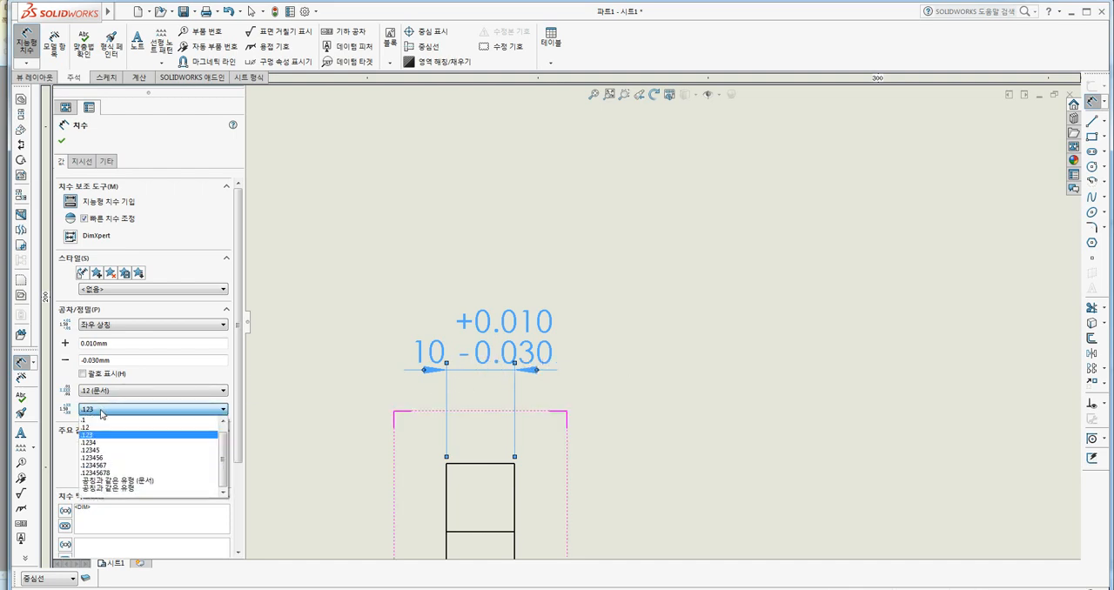
left_click(117, 481)
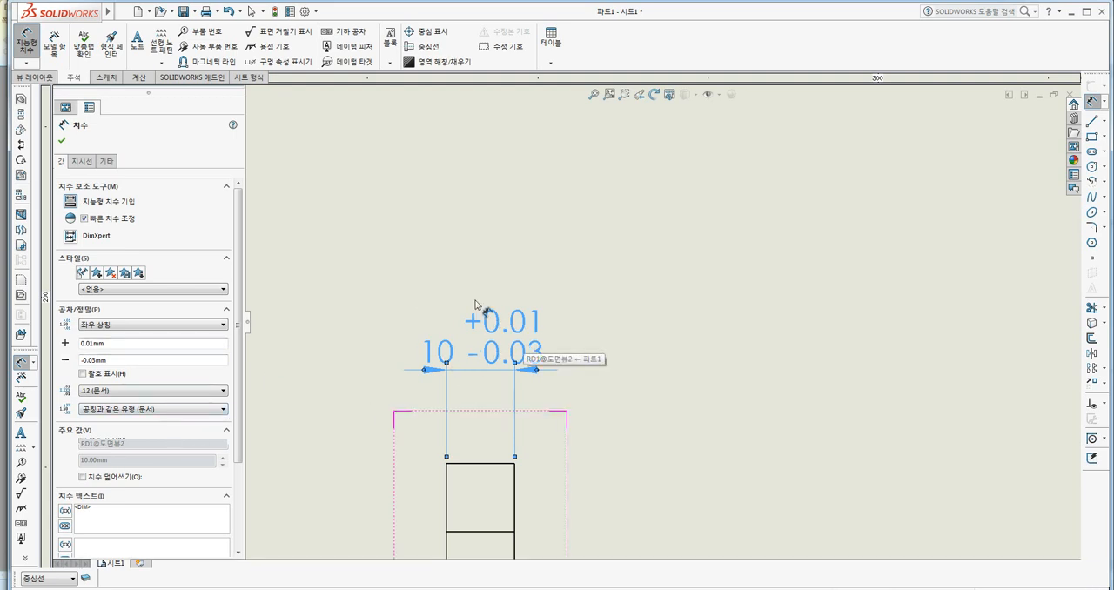
Accept the thickness dimension with its tolerance settings.
scroll(242, 454, "down", 1)
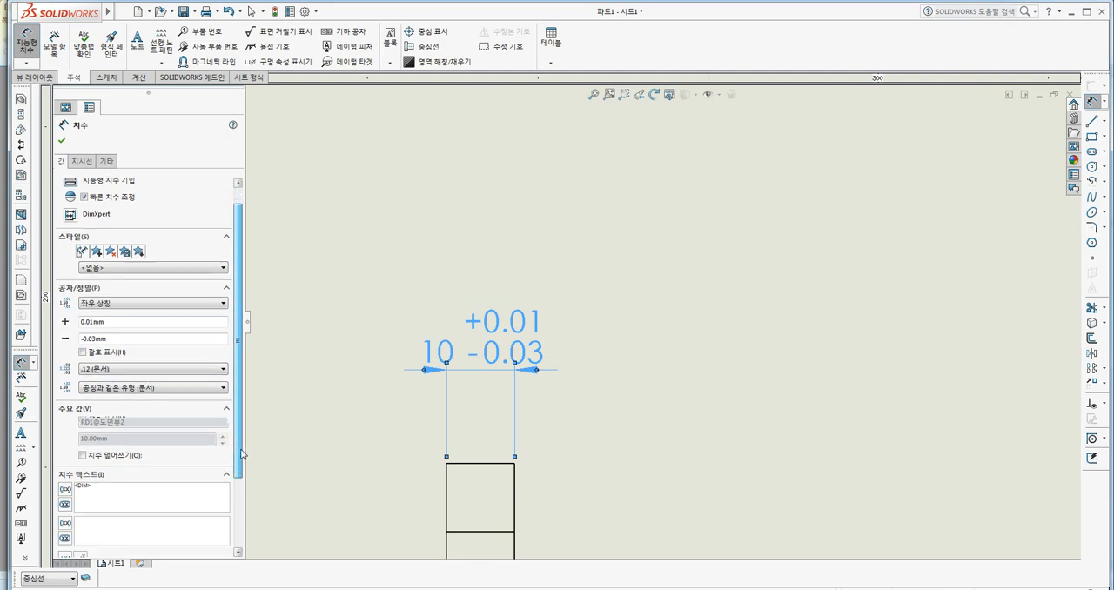
left_click_drag(241, 451, 239, 398)
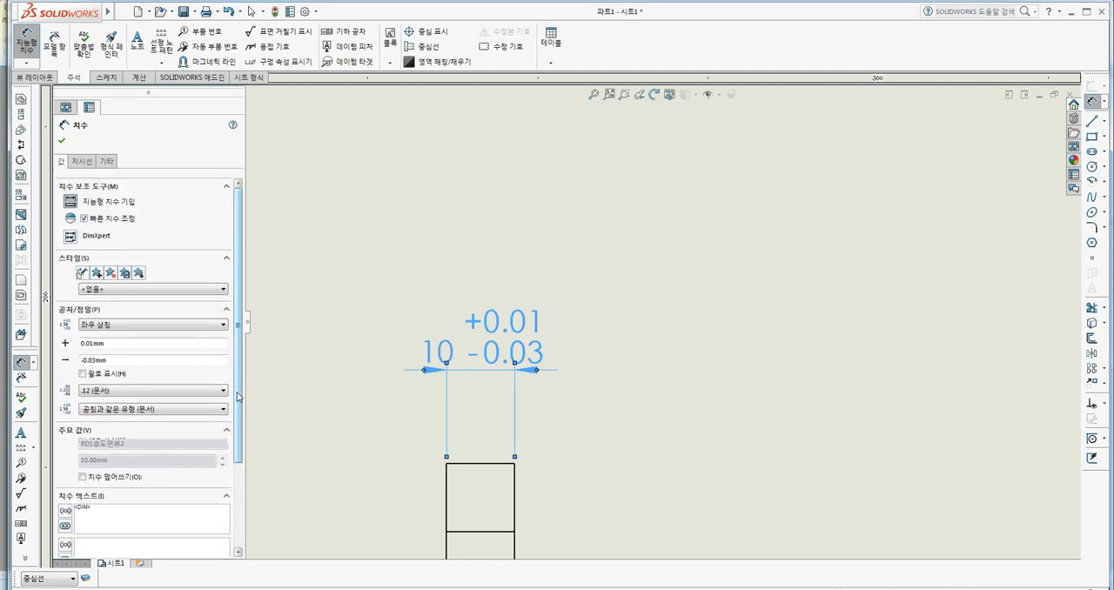
left_click(61, 140)
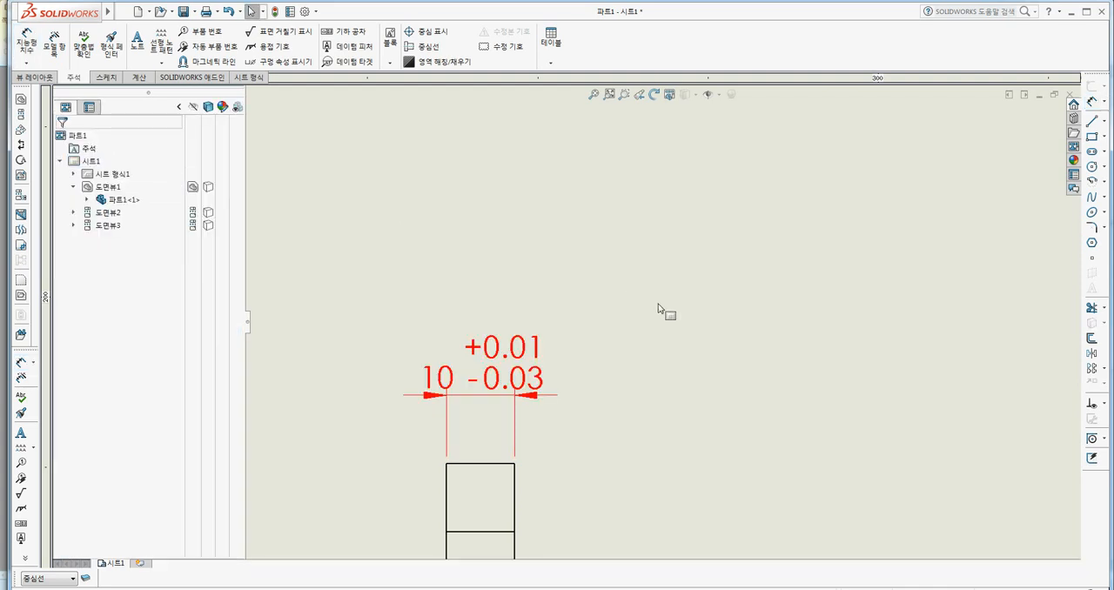
Add a note reading C10 with an underlined leader pointing to the chamfered corner in the front view.
scroll(658, 303, "up", 2)
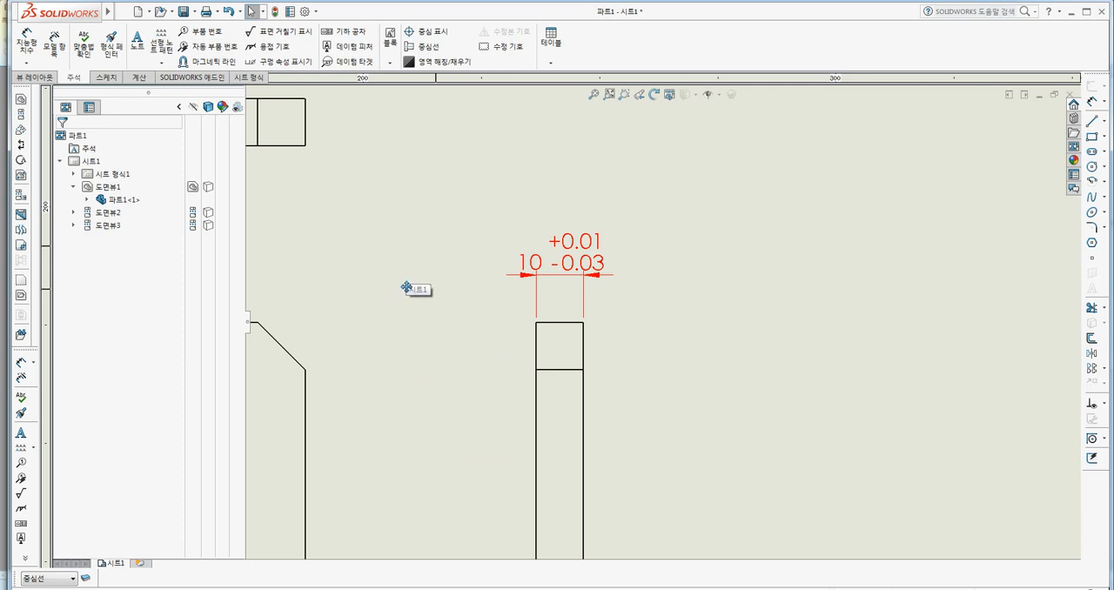
middle_click_drag(407, 287, 502, 262)
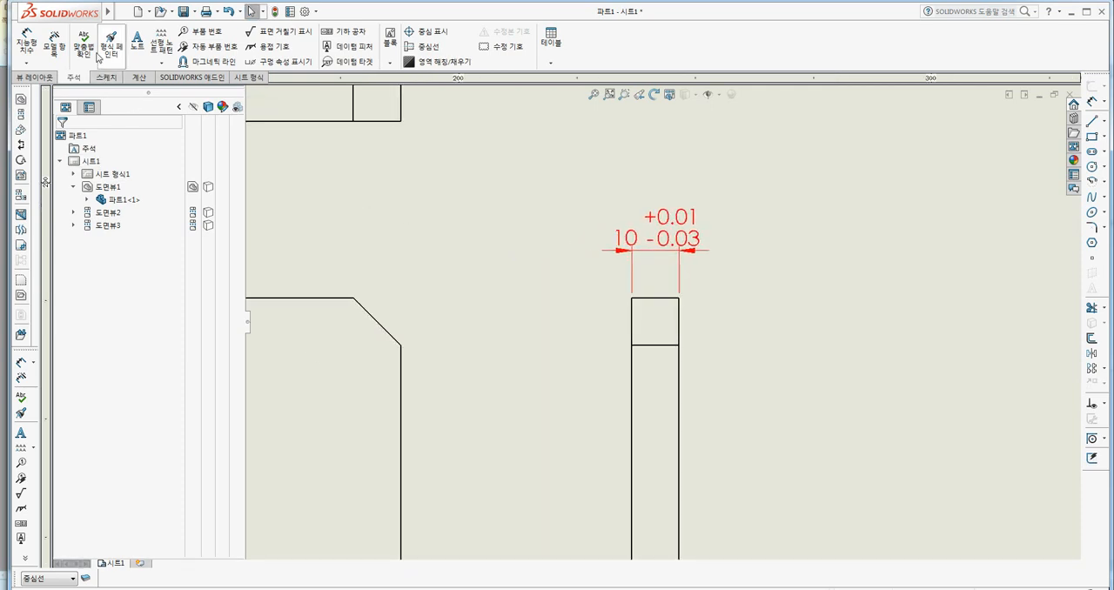
left_click(142, 54)
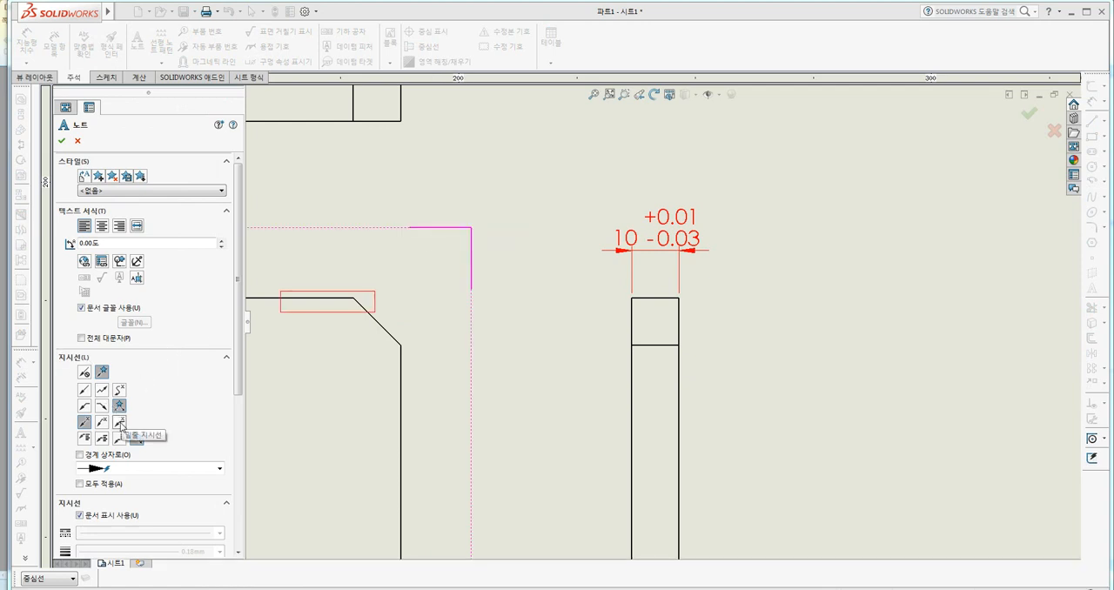
left_click(121, 424)
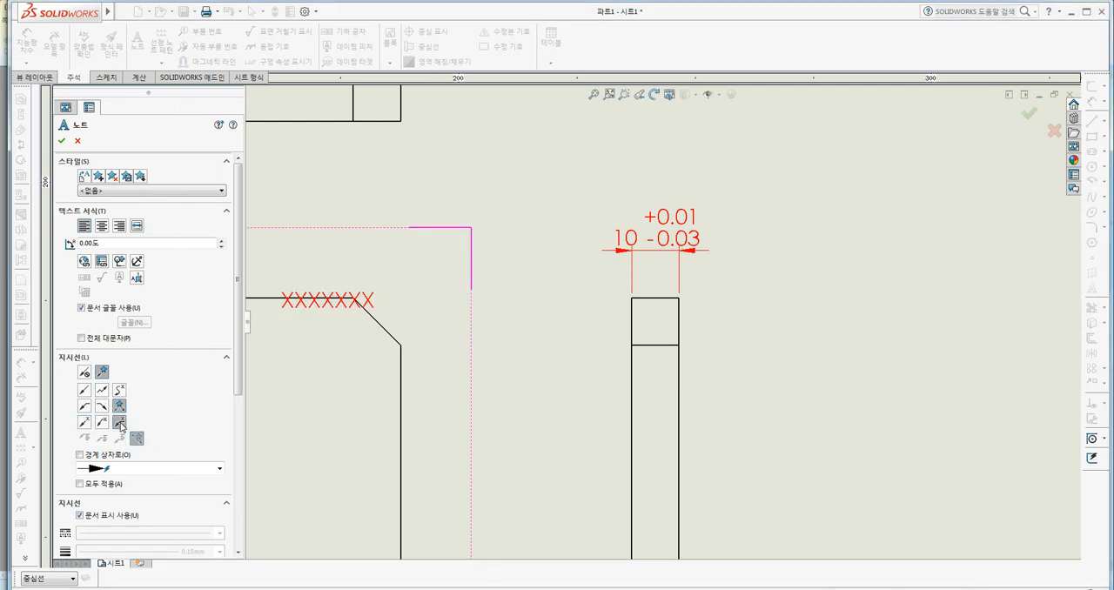
left_click(379, 321)
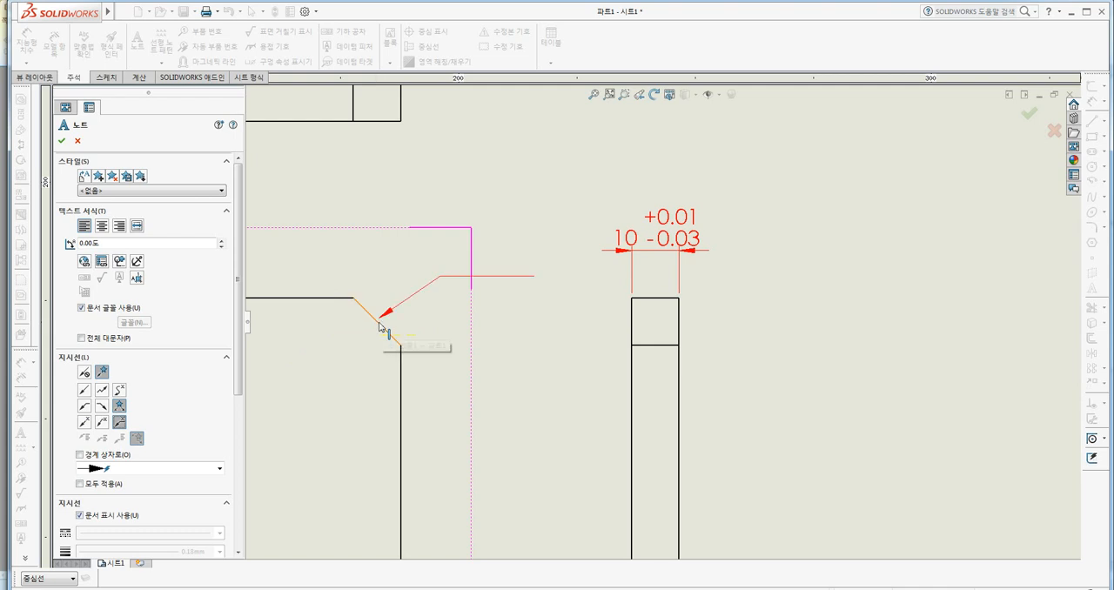
left_click(449, 232)
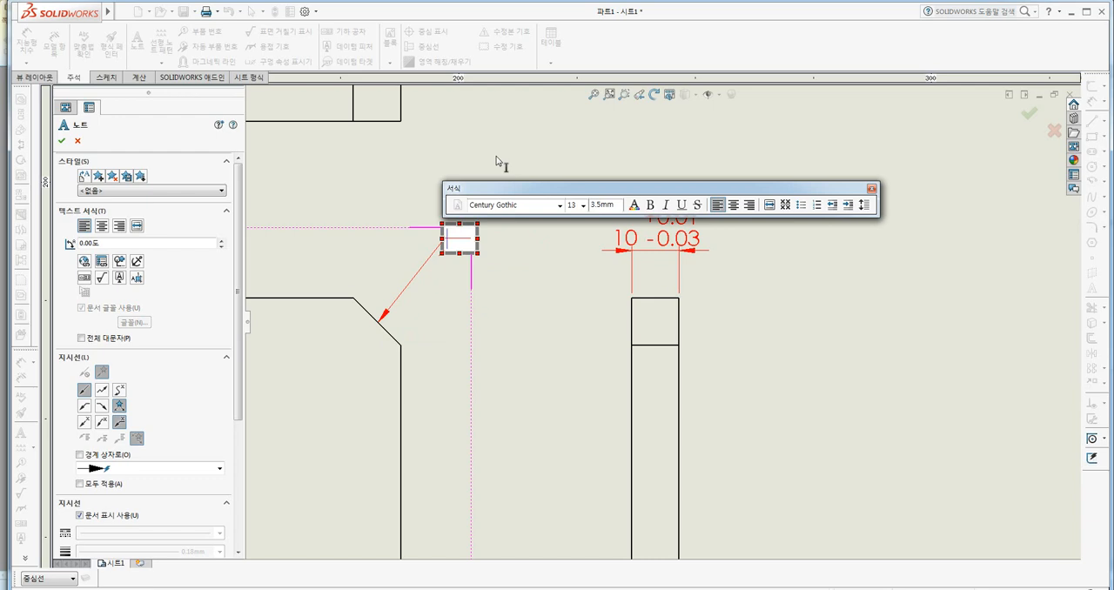
type("ㅊ")
key("BackSpace")
type("C10")
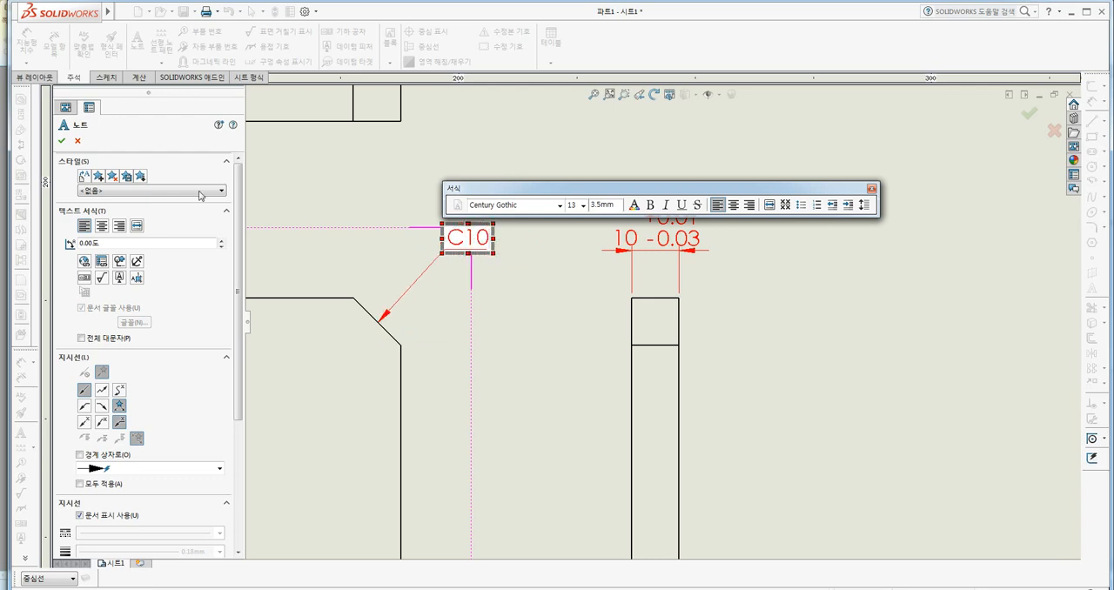
left_click(60, 140)
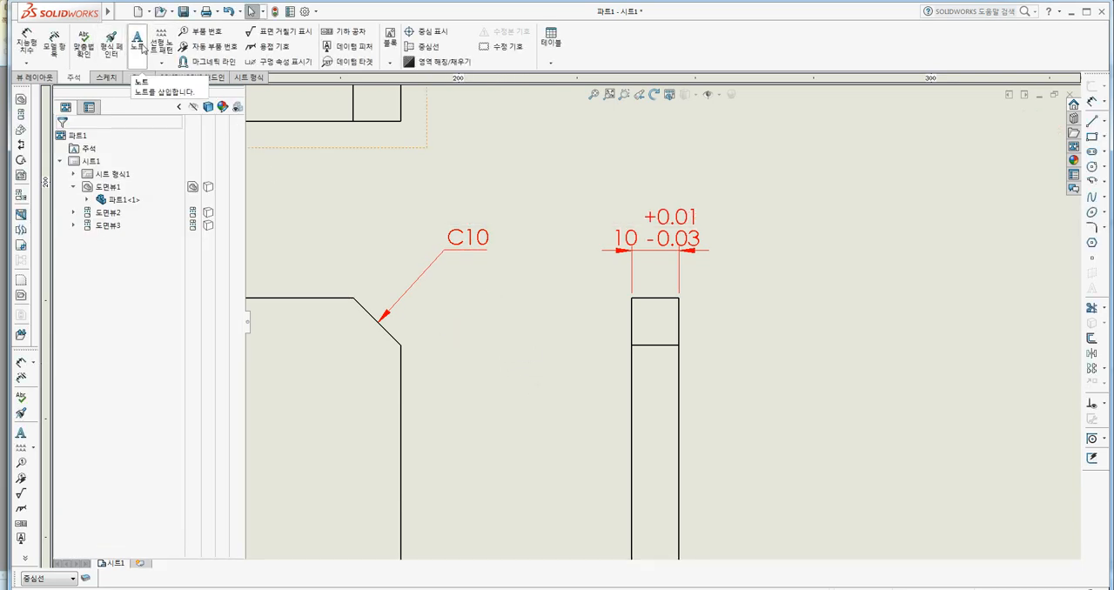
Add a radius Smart Dimension to the rounded corner in the front view, placed outside the corner.
scroll(514, 340, "up", 3)
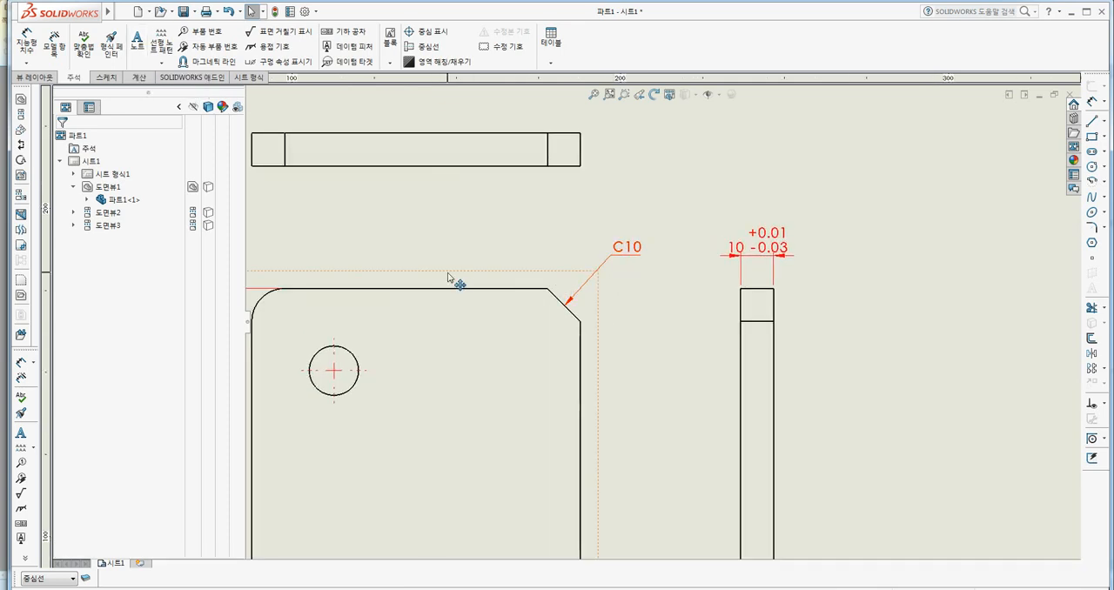
middle_click_drag(400, 280, 532, 302)
scroll(377, 348, "down", 3)
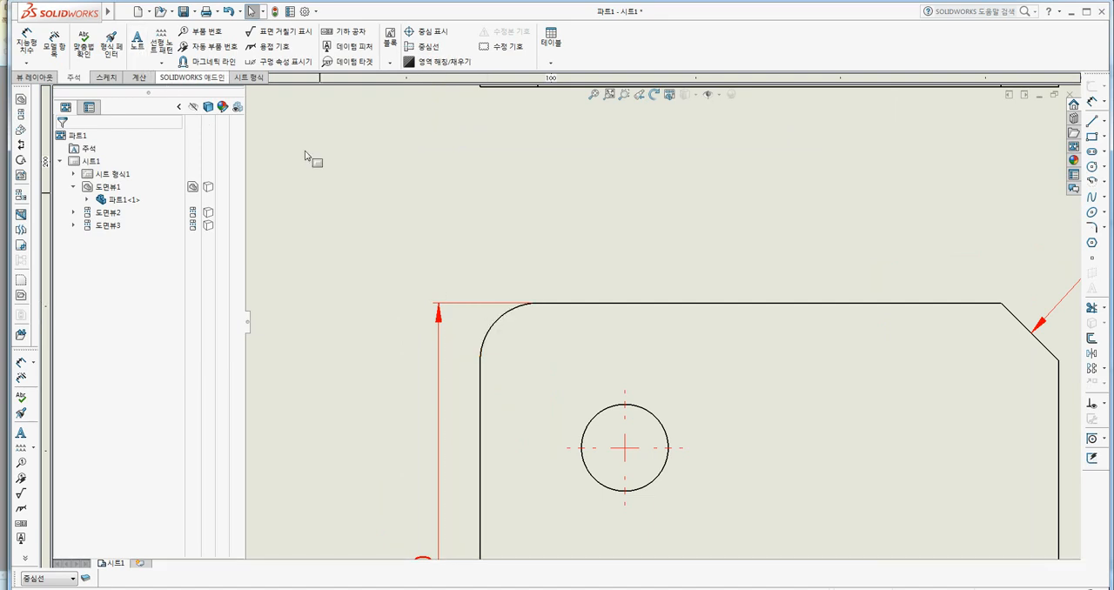
left_click(38, 49)
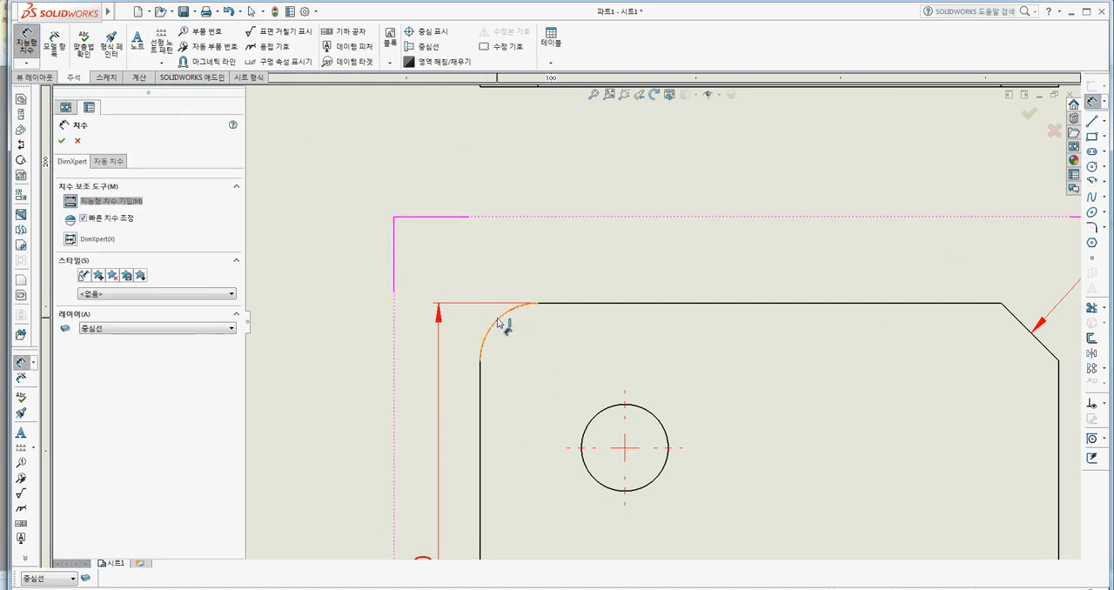
left_click(504, 318)
left_click(462, 294)
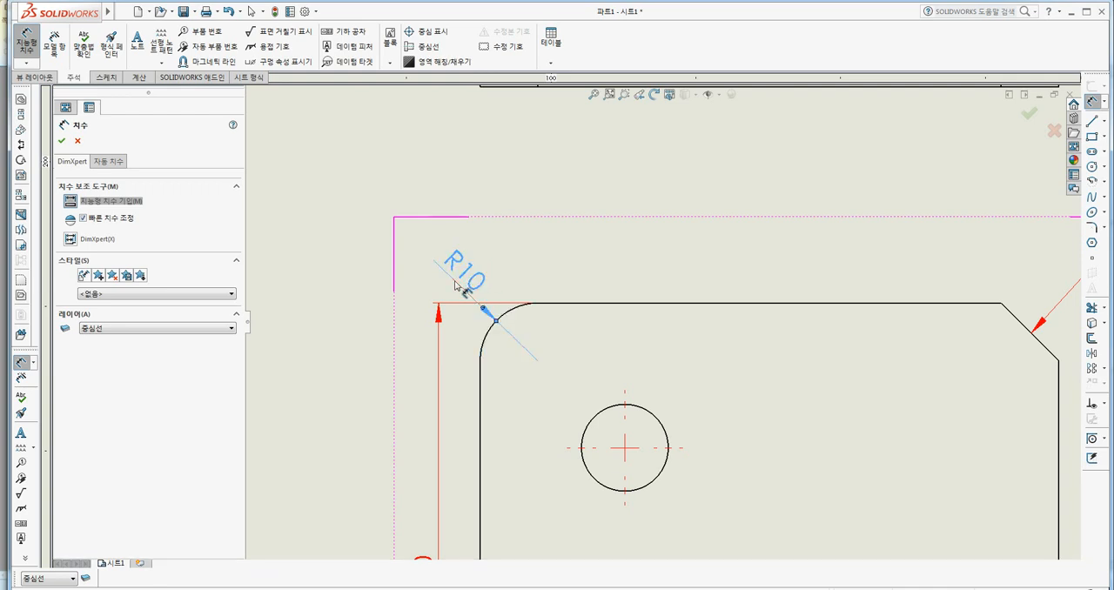
left_click(60, 141)
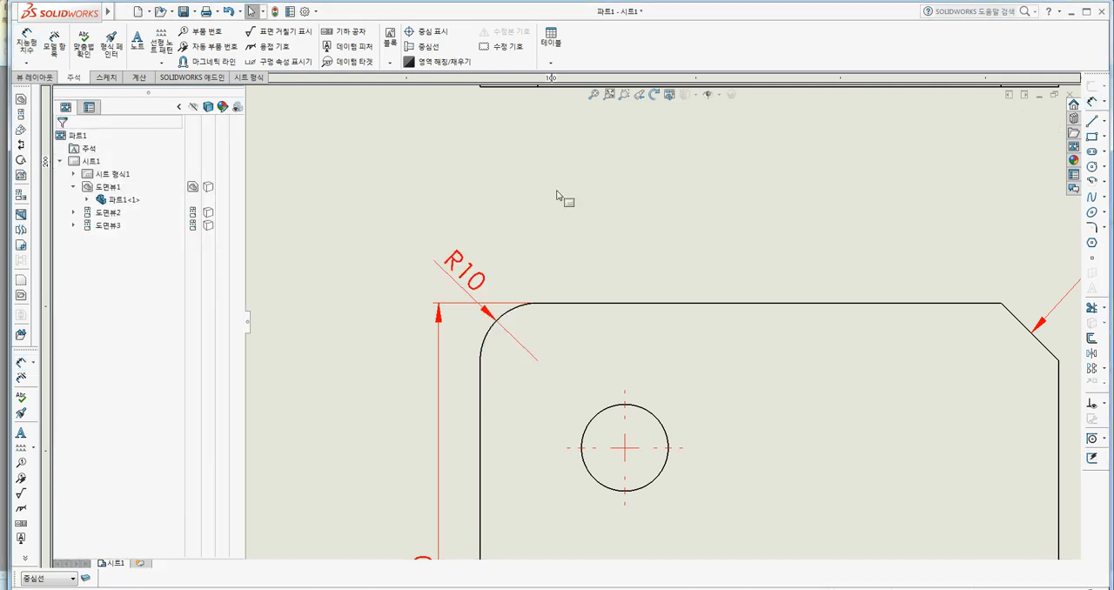
Add an R10 note with an underlined leader to the front view's rounded corner and delete the radius dimension there.
left_click(137, 40)
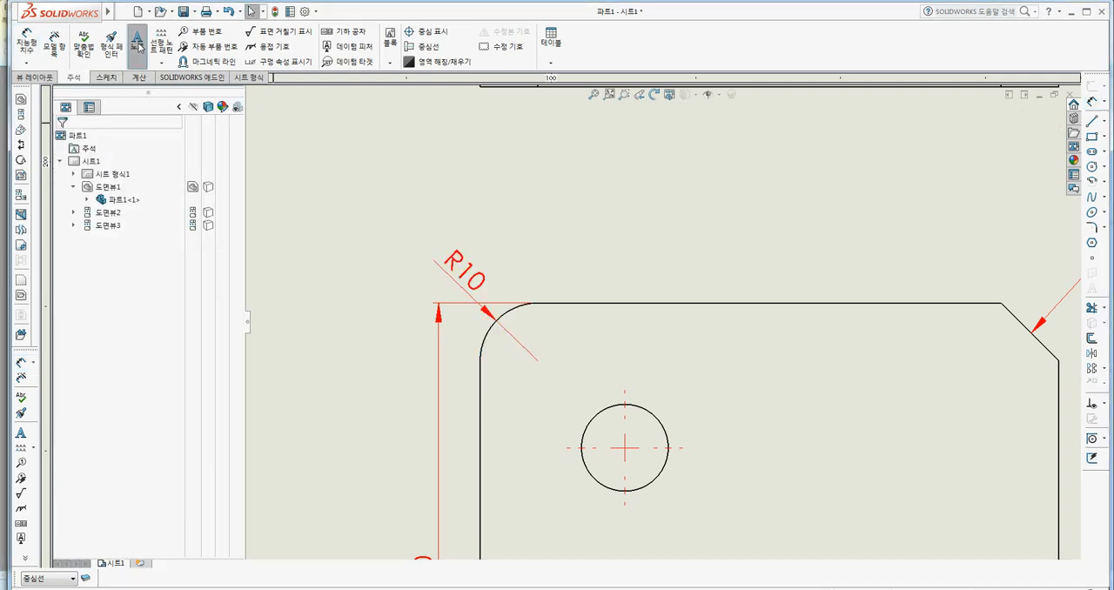
left_click(501, 319)
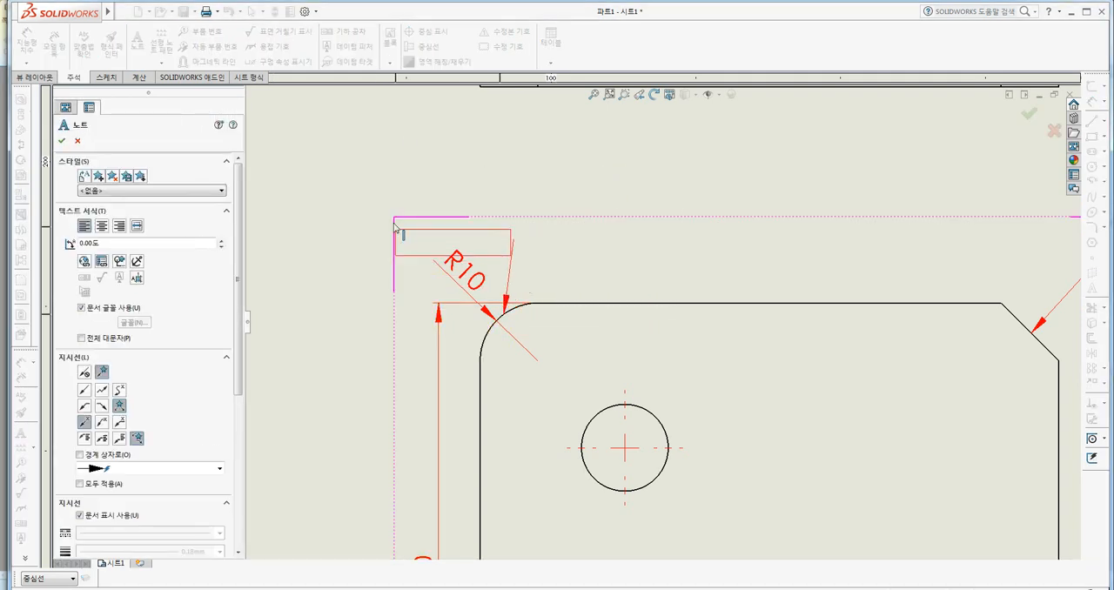
left_click(121, 423)
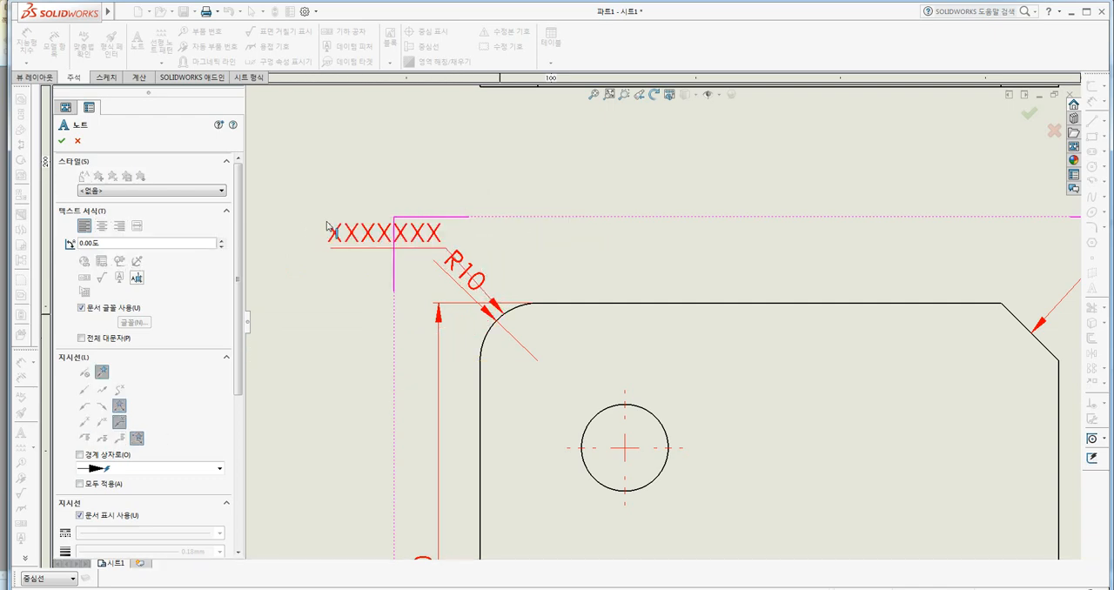
left_click(324, 228)
type("R10")
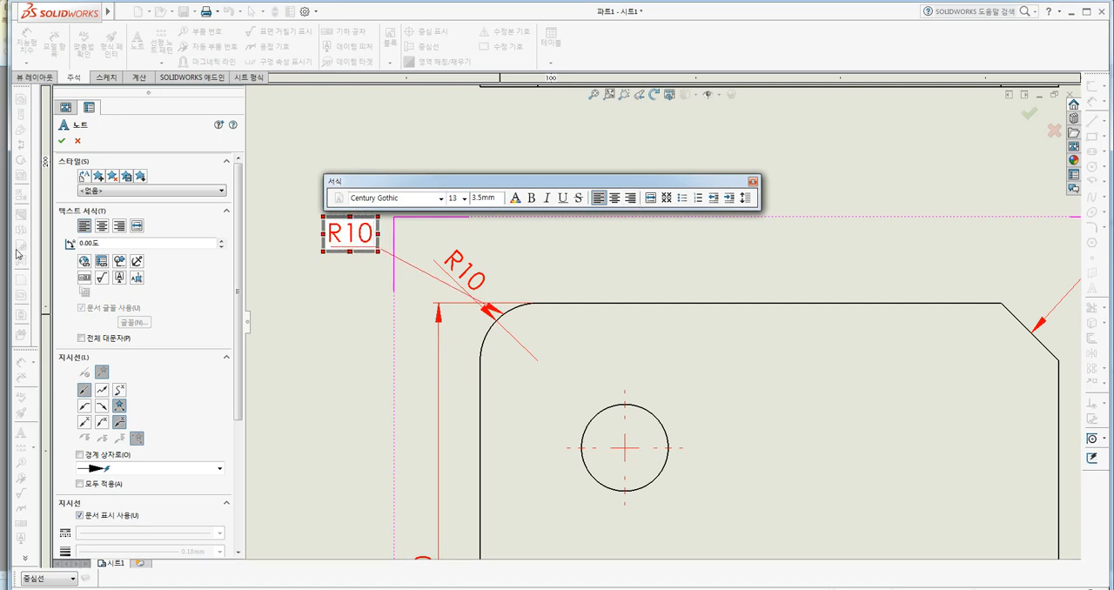
left_click(61, 141)
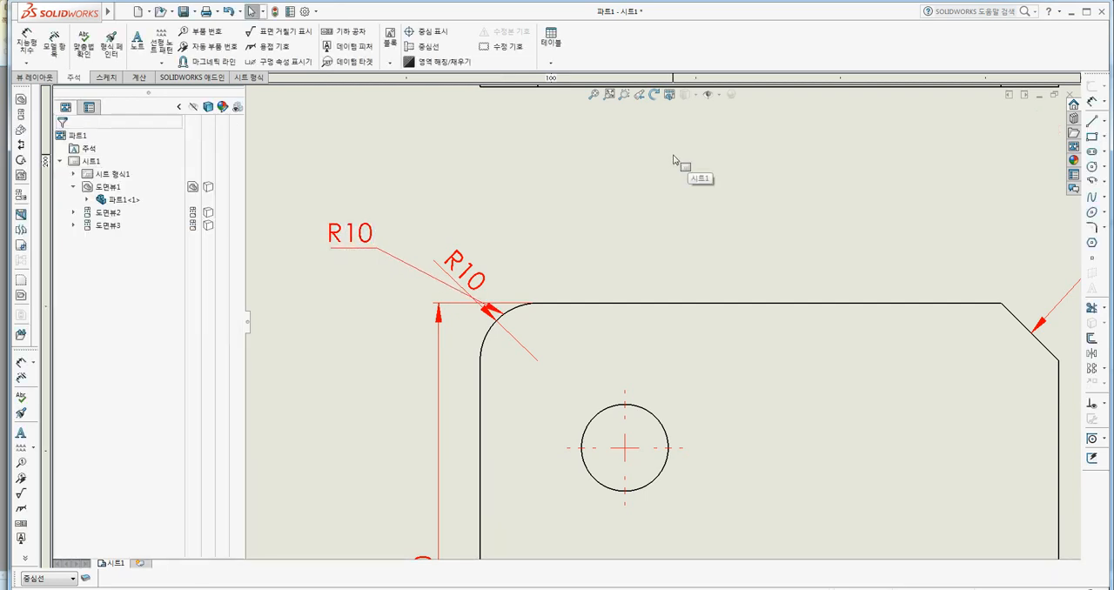
left_click(448, 262)
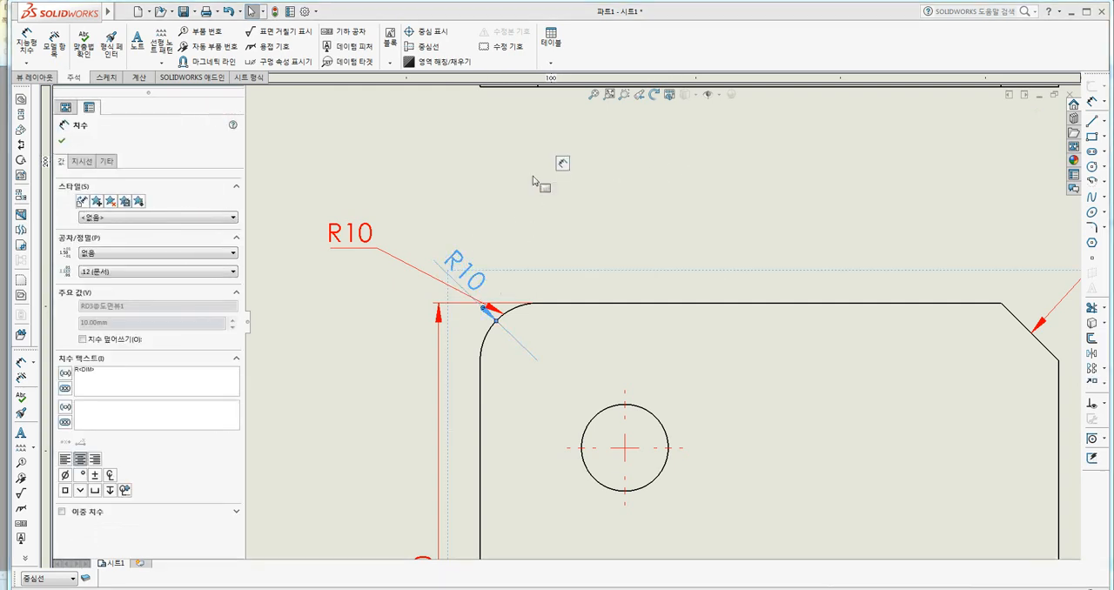
key("Delete")
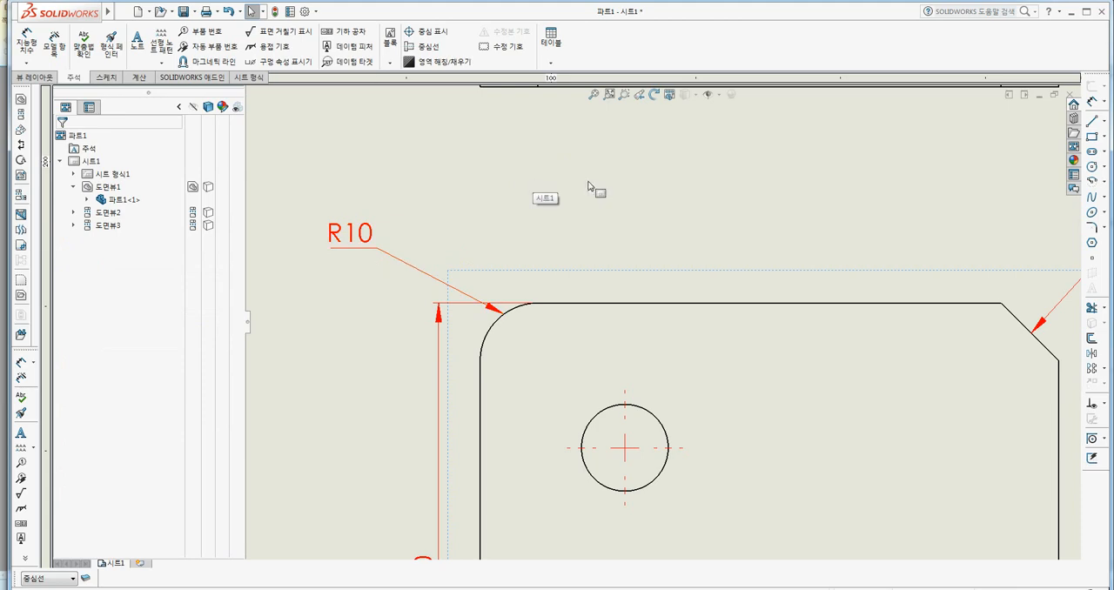
Add a horizontal Smart Dimension to the straight top edge of the front view, placed above the edge.
scroll(598, 233, "up", 3)
middle_click_drag(729, 339, 578, 290)
scroll(576, 294, "up", 3)
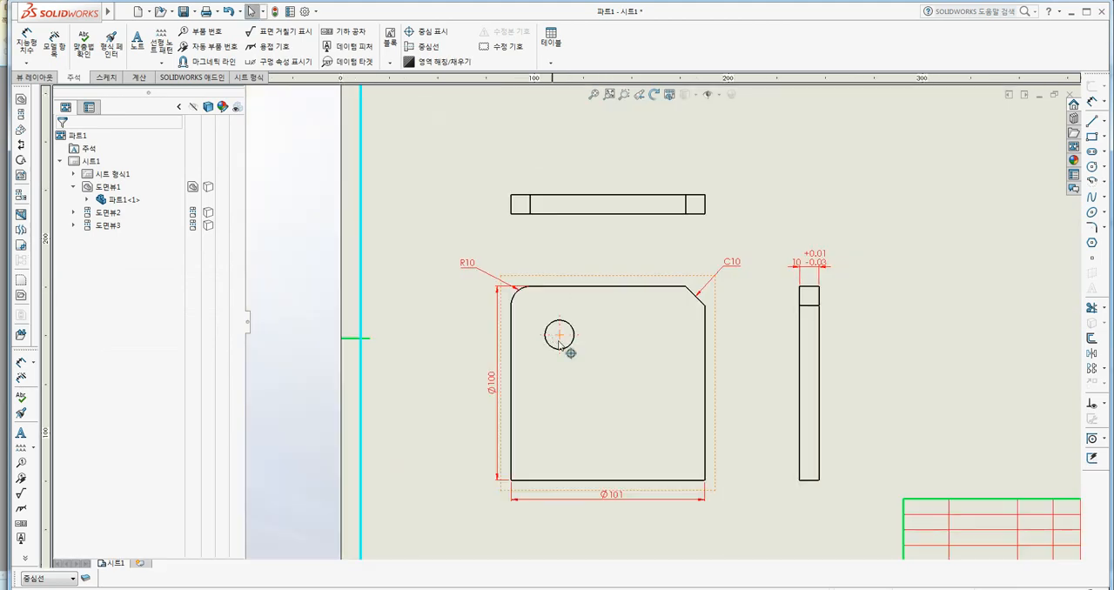
middle_click_drag(602, 389, 451, 372)
scroll(468, 385, "down", 1)
scroll(479, 349, "down", 1)
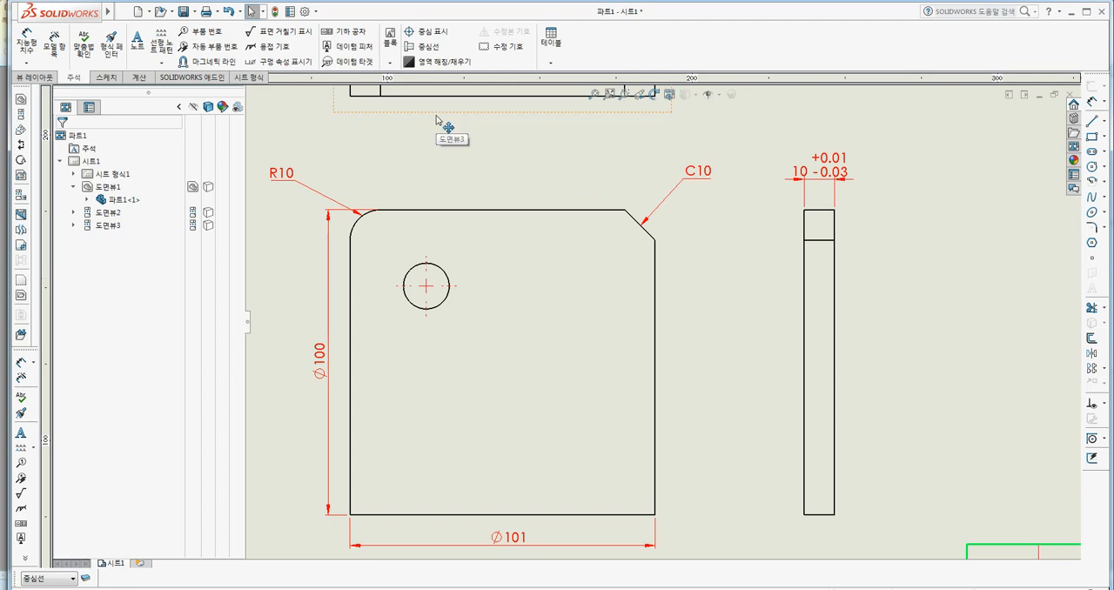
left_click(27, 44)
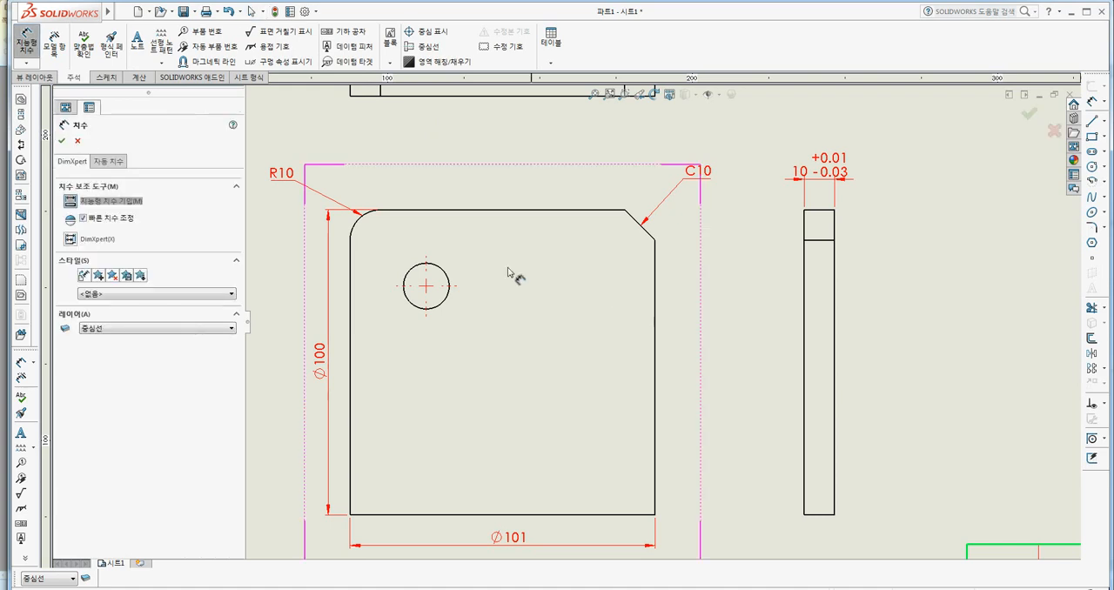
left_click(477, 210)
left_click(488, 149)
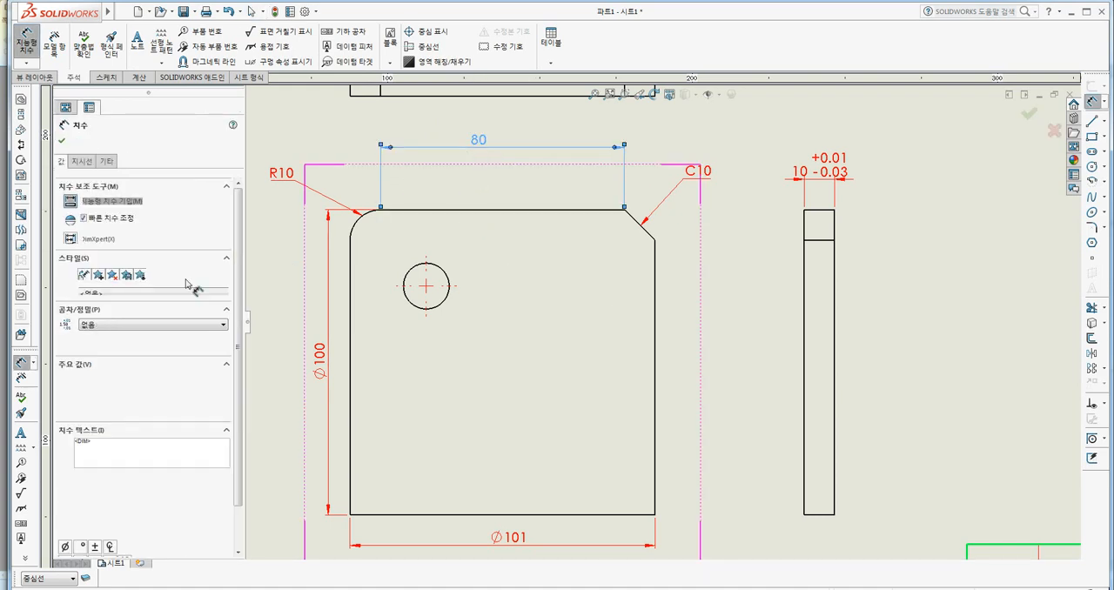
left_click_drag(239, 411, 242, 460)
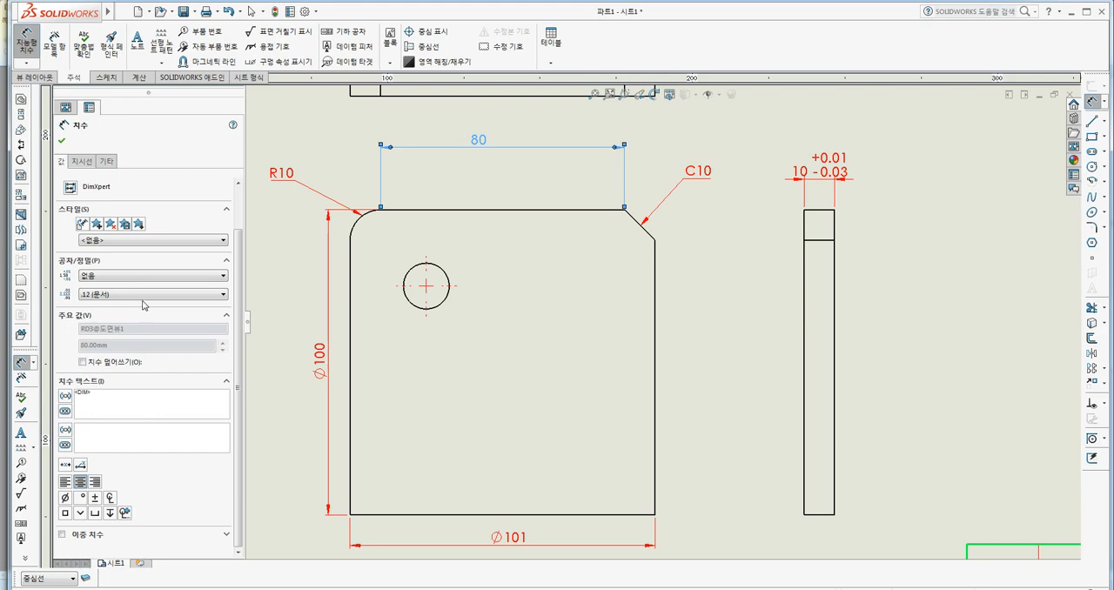
left_click(62, 140)
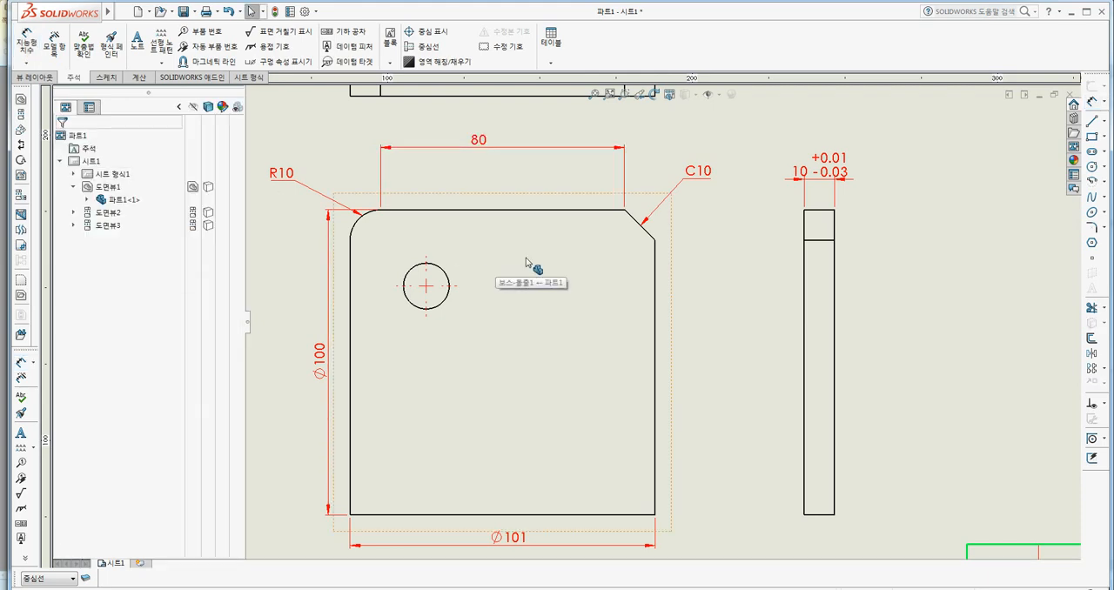
scroll(595, 352, "up", 2)
middle_click_drag(597, 353, 558, 391)
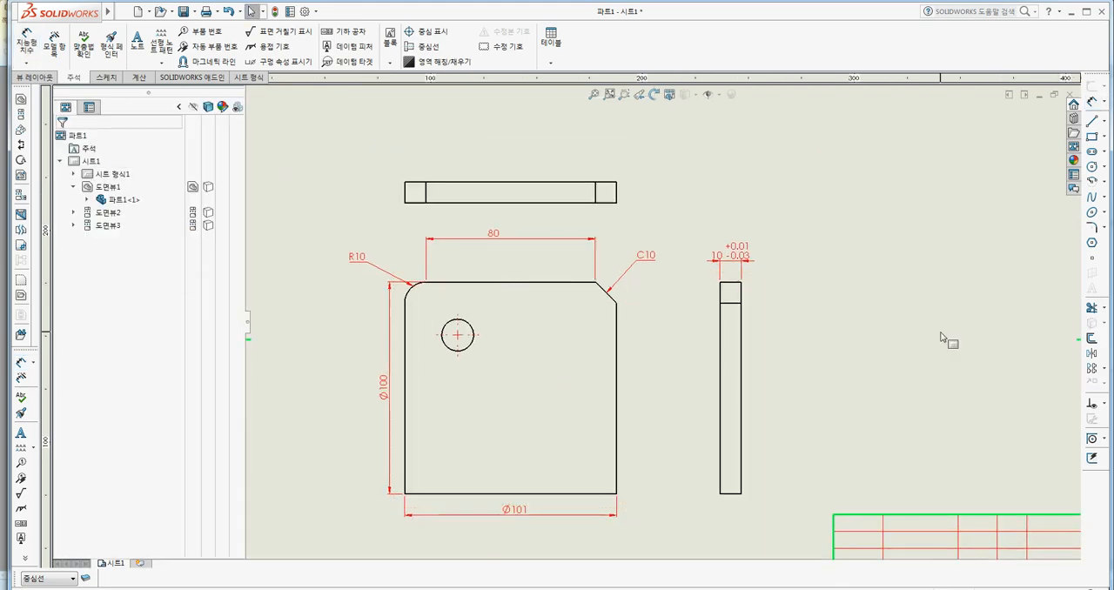
left_click(941, 337)
middle_click_drag(902, 300, 862, 301)
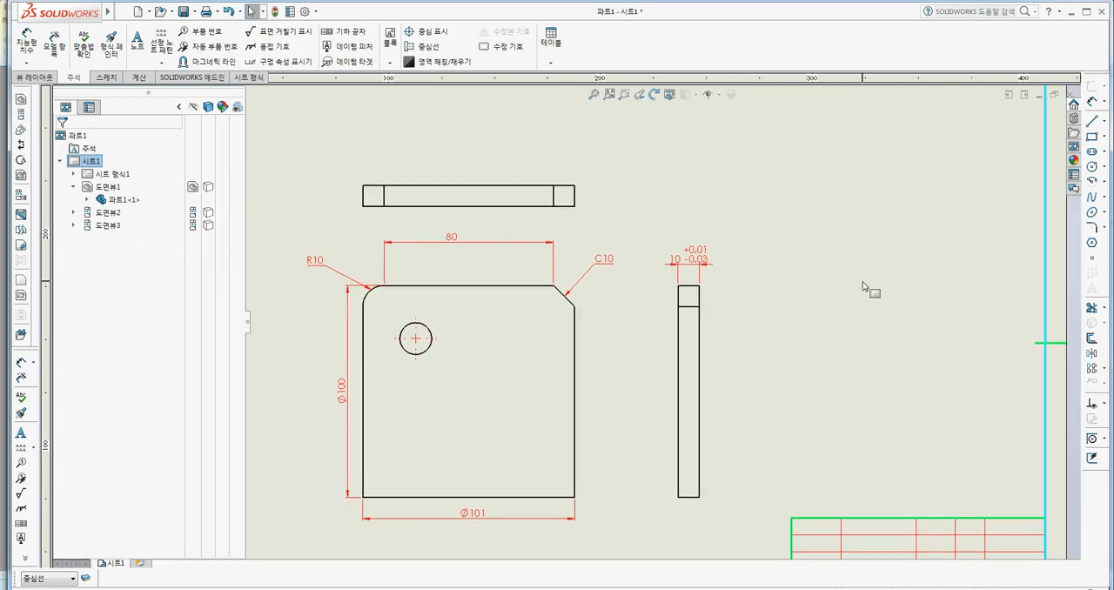
left_click(316, 12)
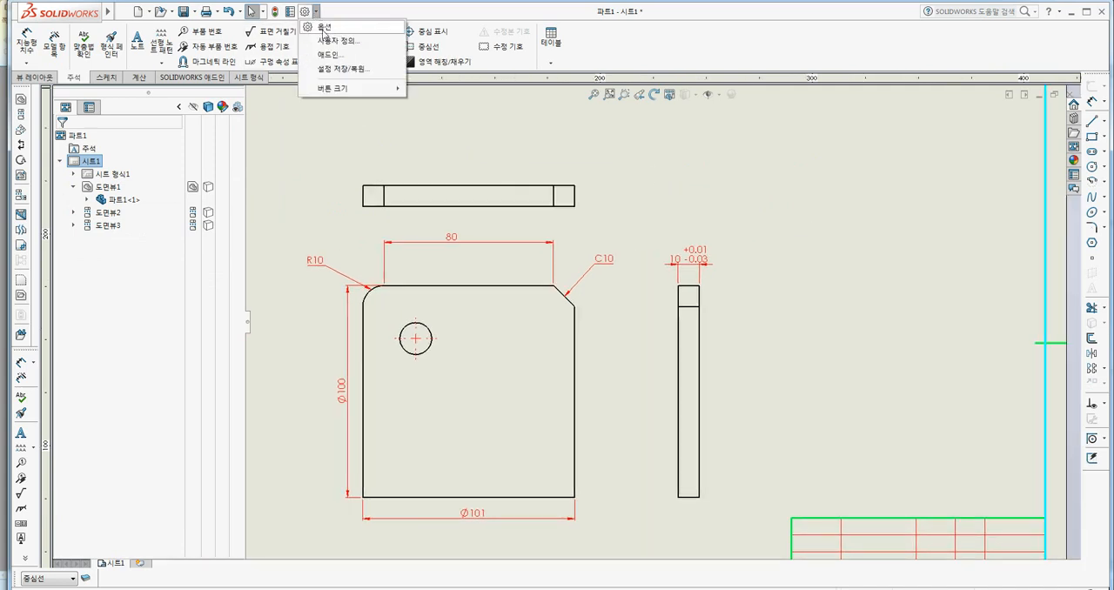
left_click(329, 29)
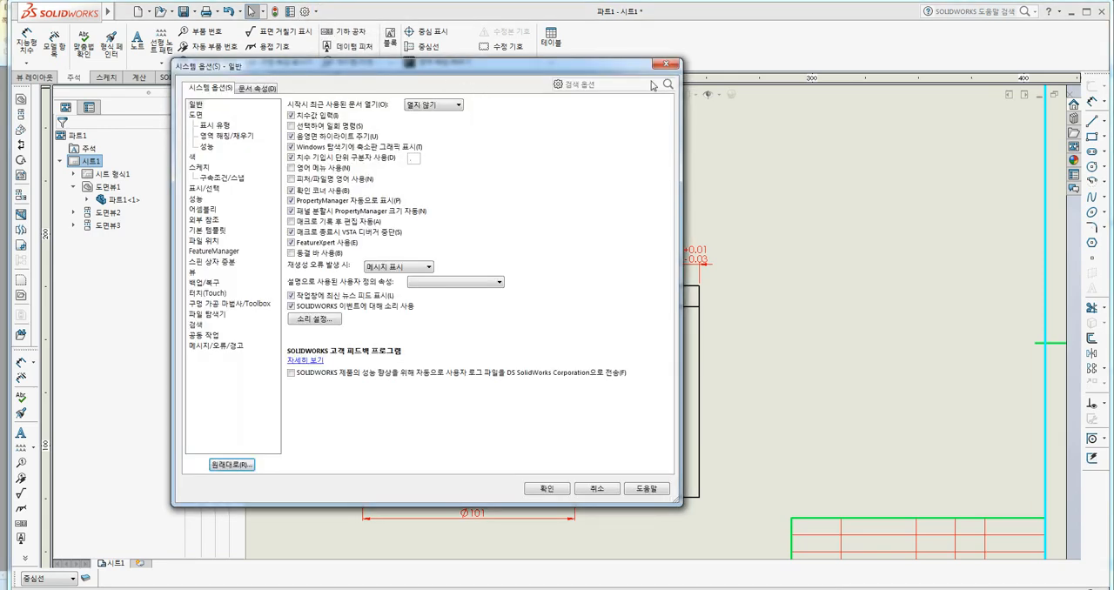
left_click(663, 65)
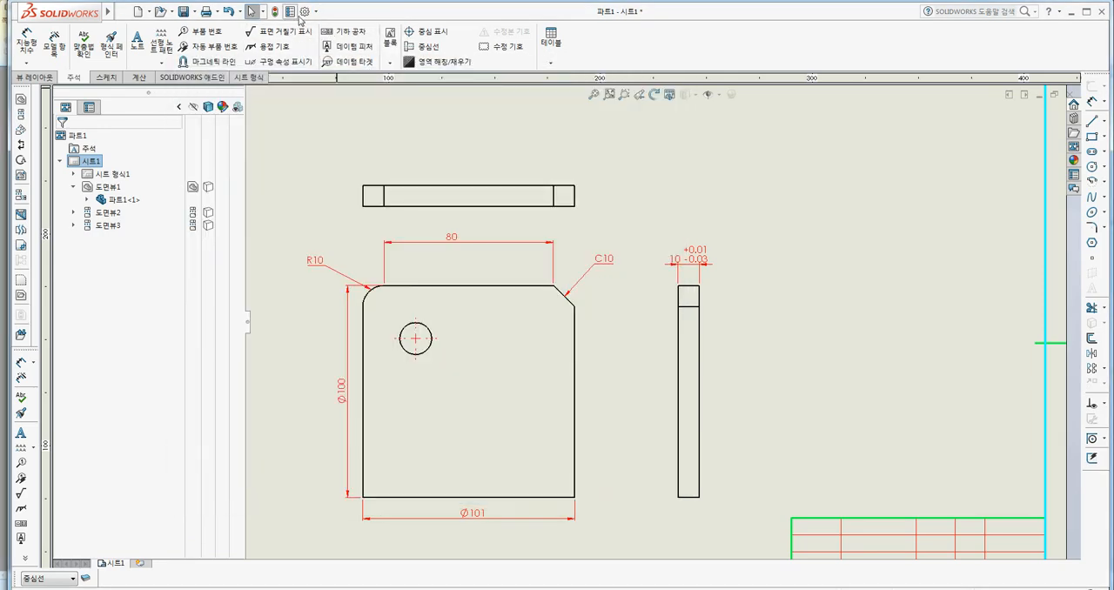
right_click(207, 49)
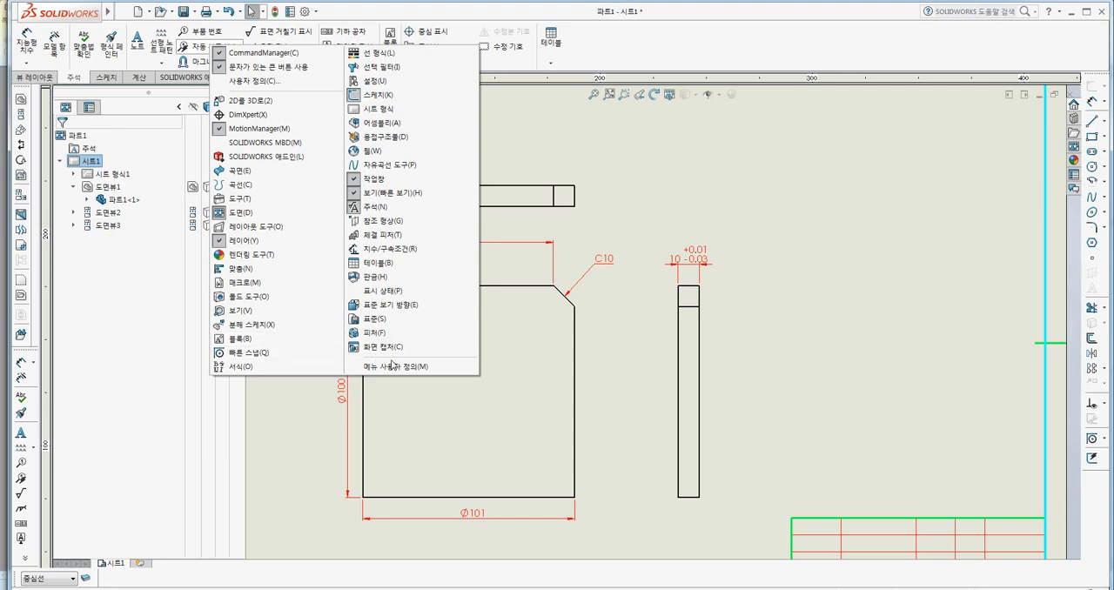
left_click(301, 213)
right_click(287, 58)
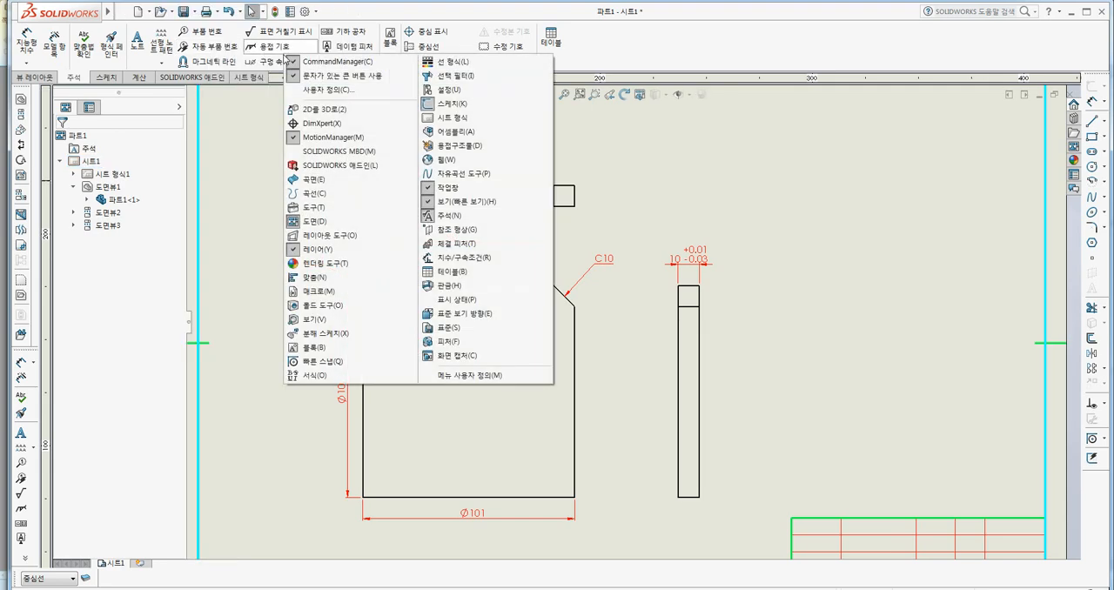
left_click(323, 91)
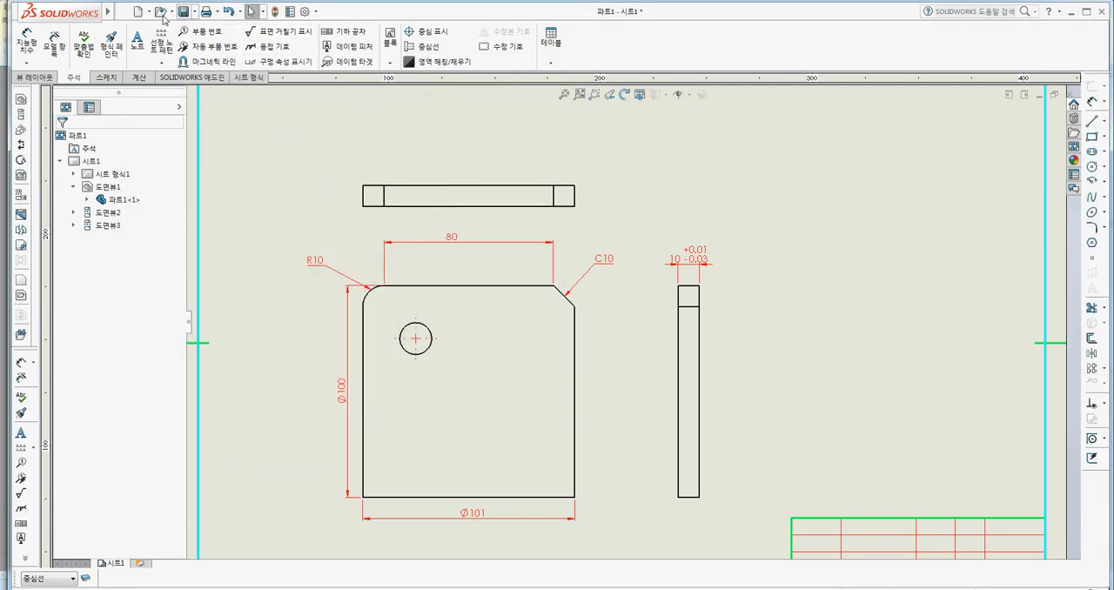
Open the dimension settings in the drawing's document properties.
mouse_move(108, 11)
left_click(158, 11)
left_click(159, 11)
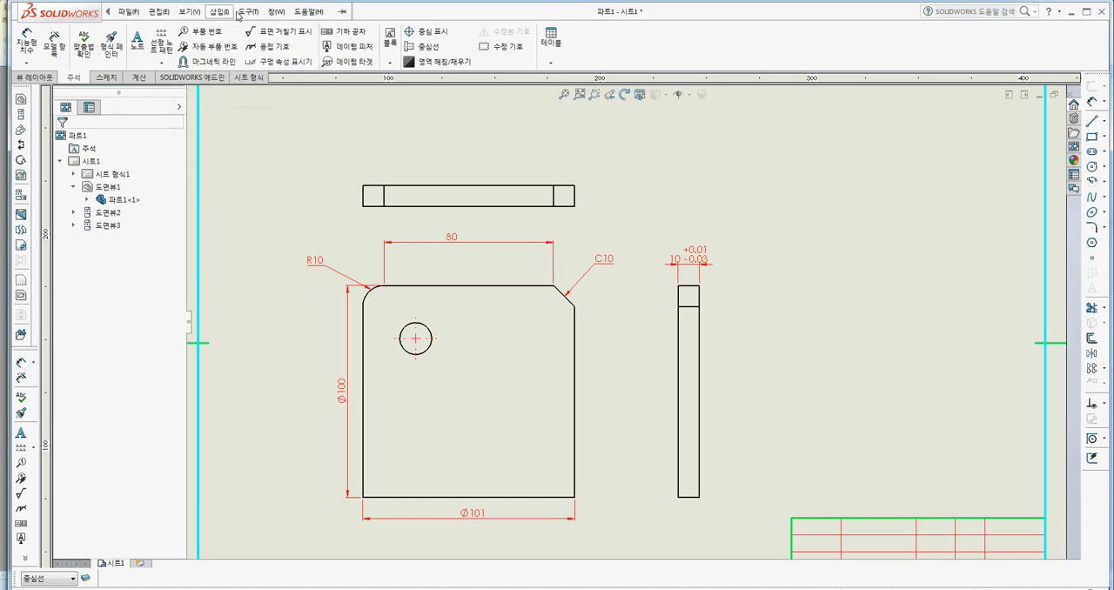
left_click(249, 12)
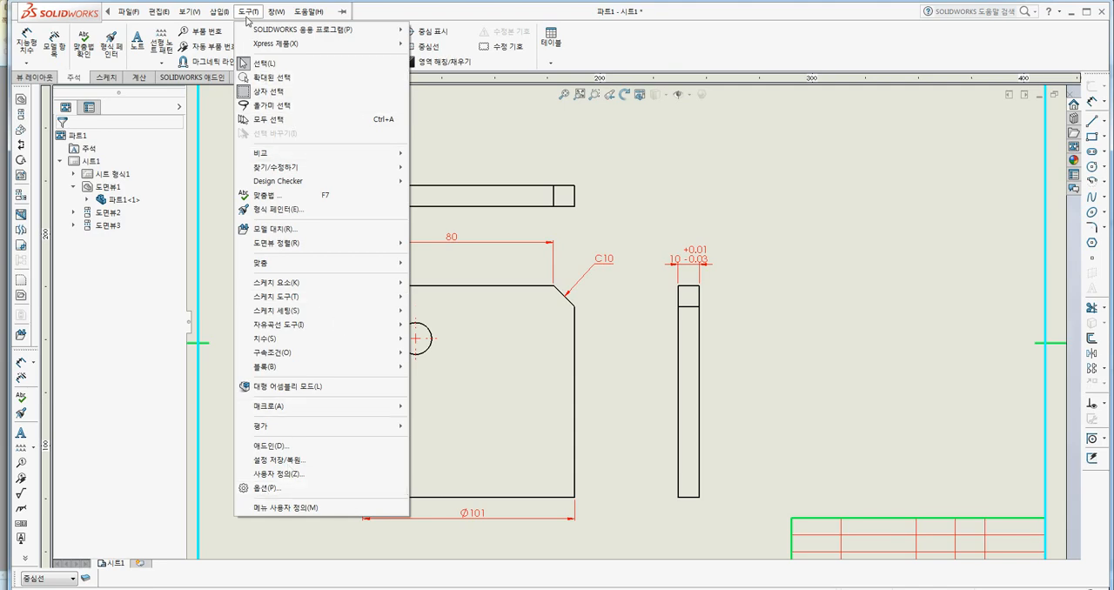
left_click(267, 493)
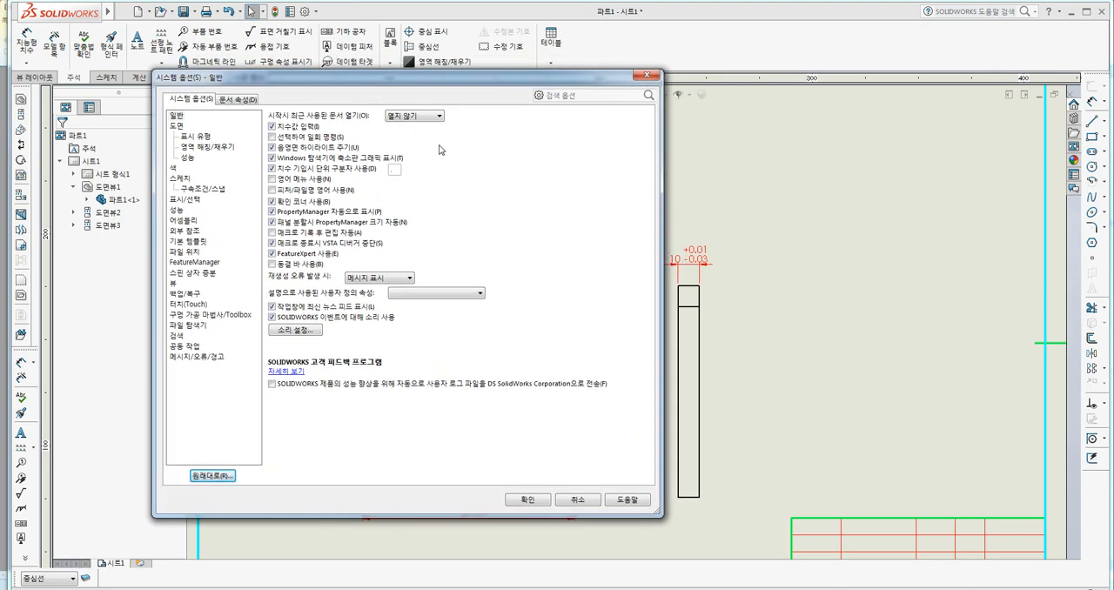
left_click(236, 100)
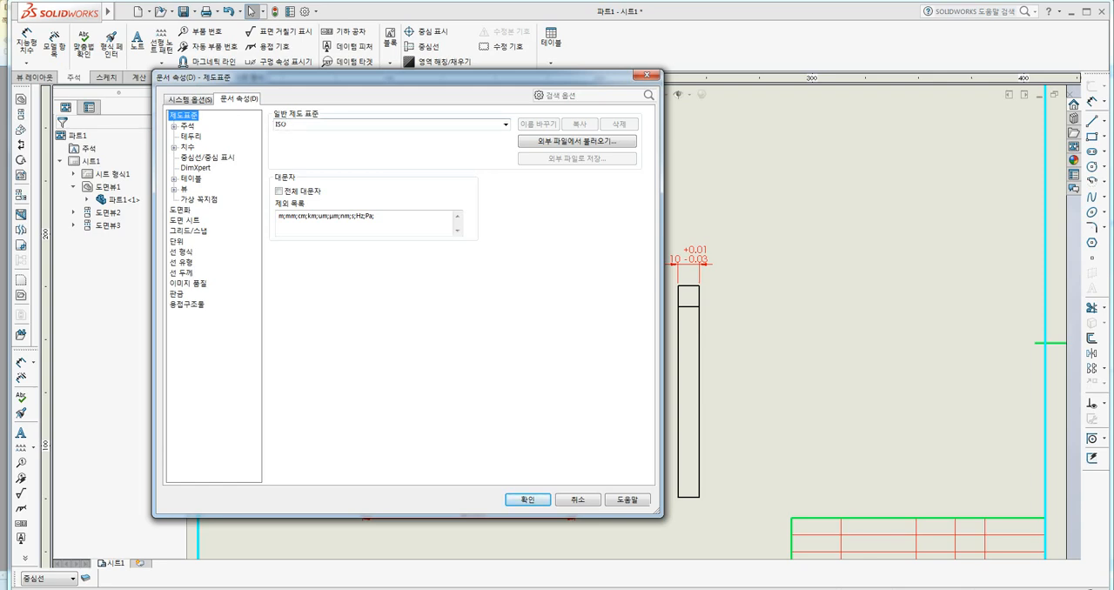
left_click(190, 148)
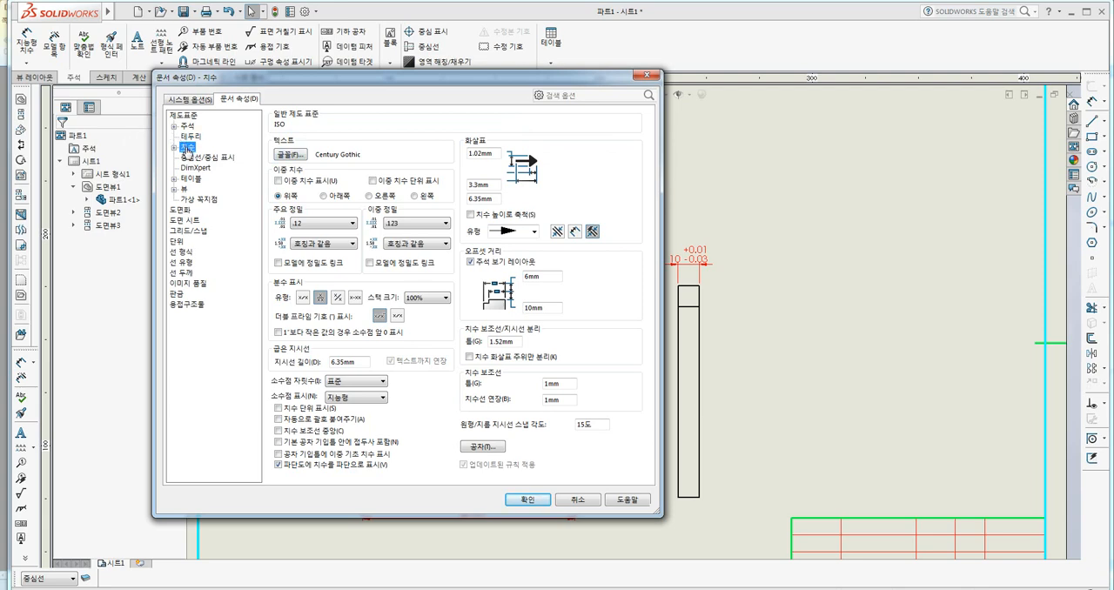
left_click(187, 126)
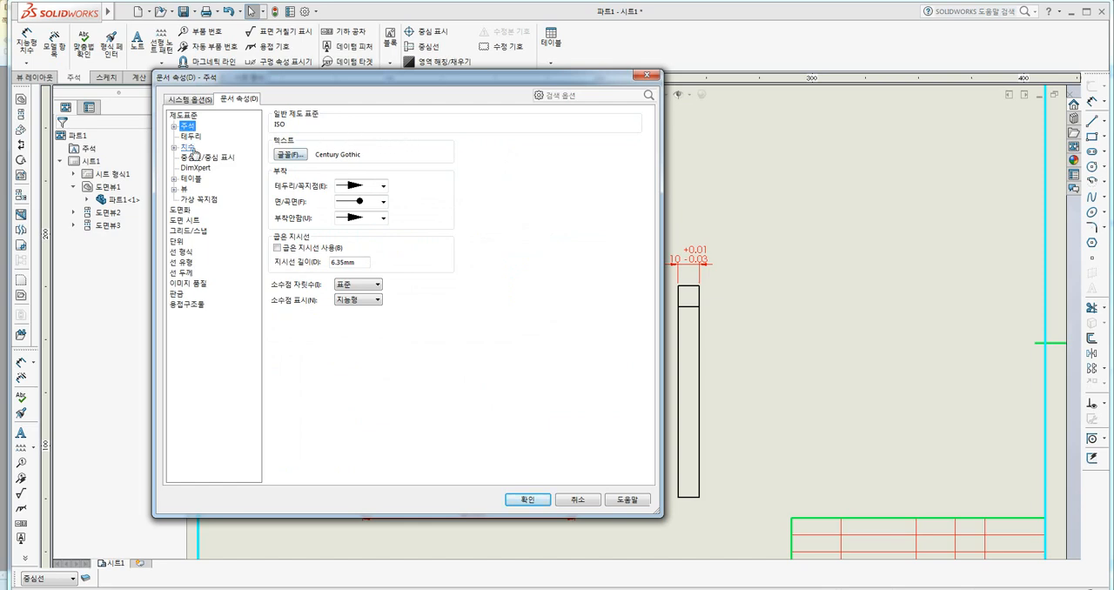
left_click(190, 149)
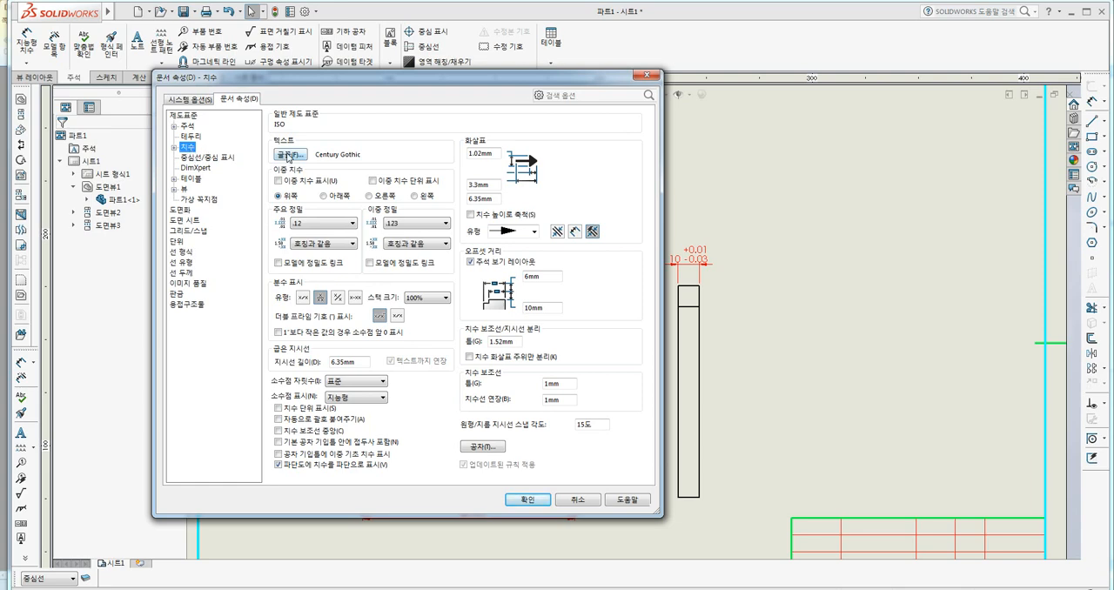
Set the document's dimension font to ISOCP with a text height of 3.15 mm.
left_click(286, 154)
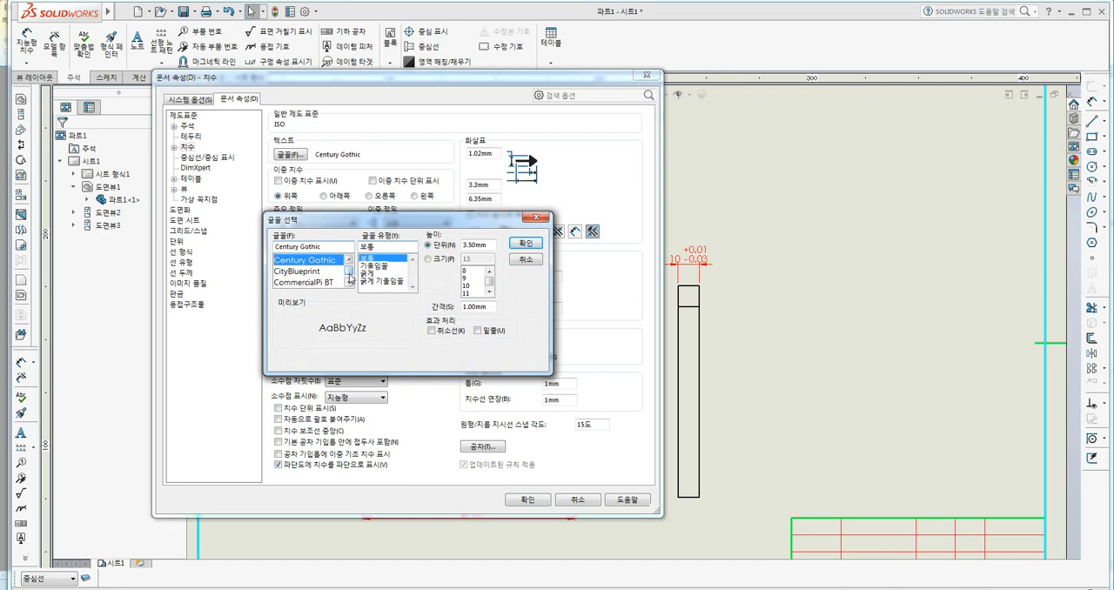
left_click_drag(350, 270, 275, 248)
type("is")
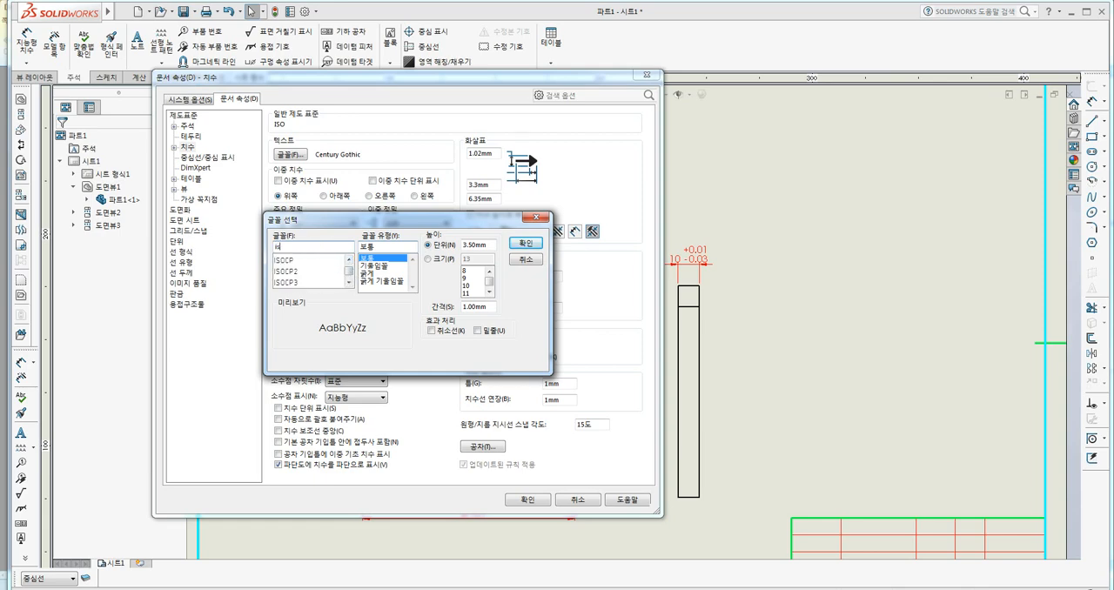
type("ocp")
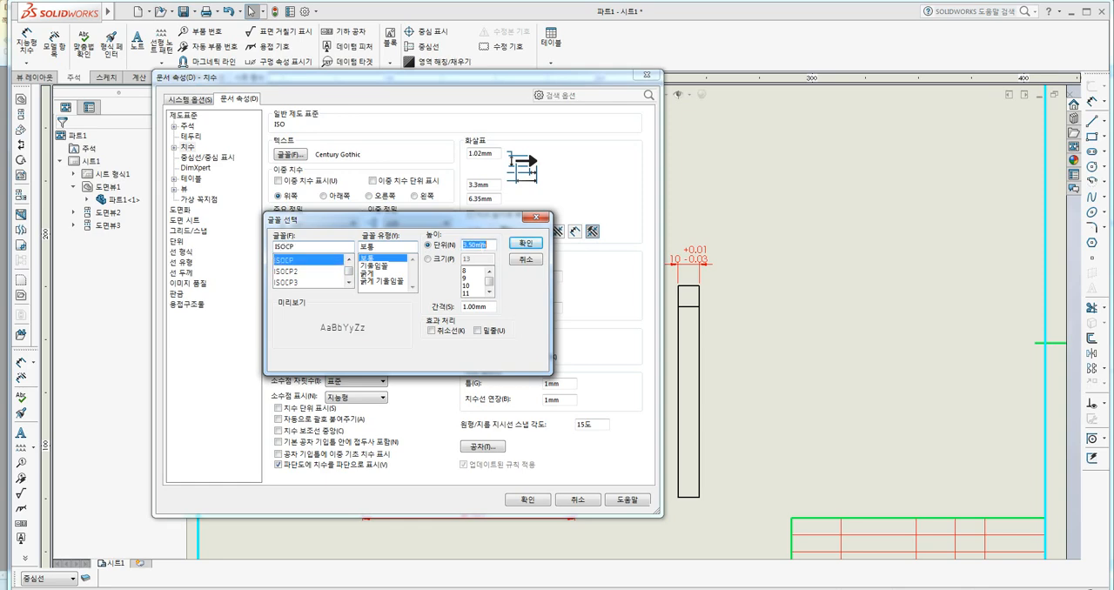
type("3.15")
left_click(527, 245)
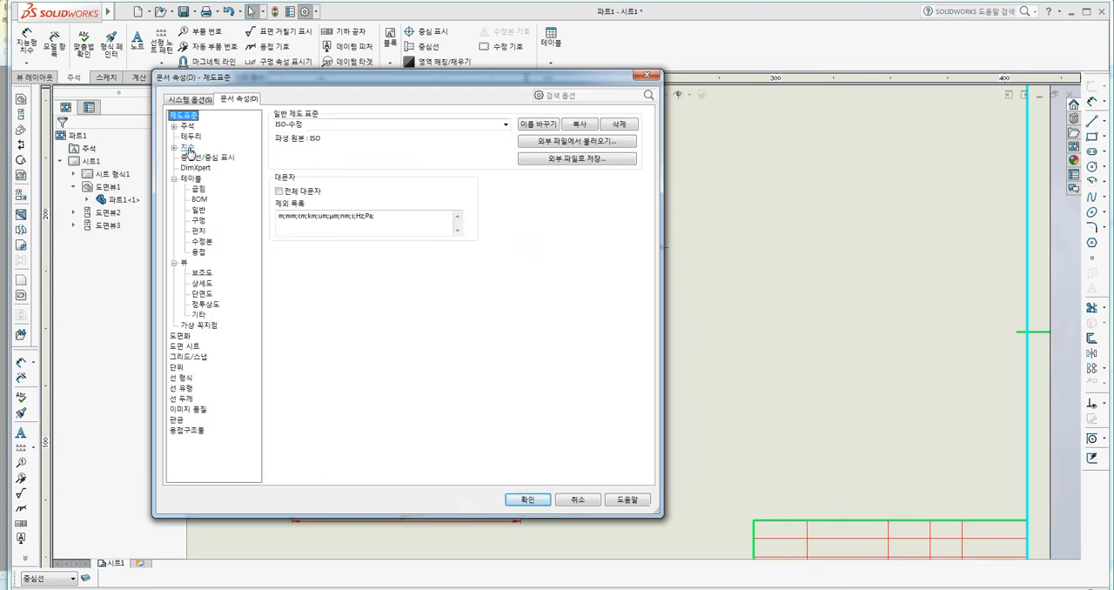
Set the tolerance text of linear dimensions in the document properties to its own font height of 1.5 mm instead of the dimension font.
left_click(174, 148)
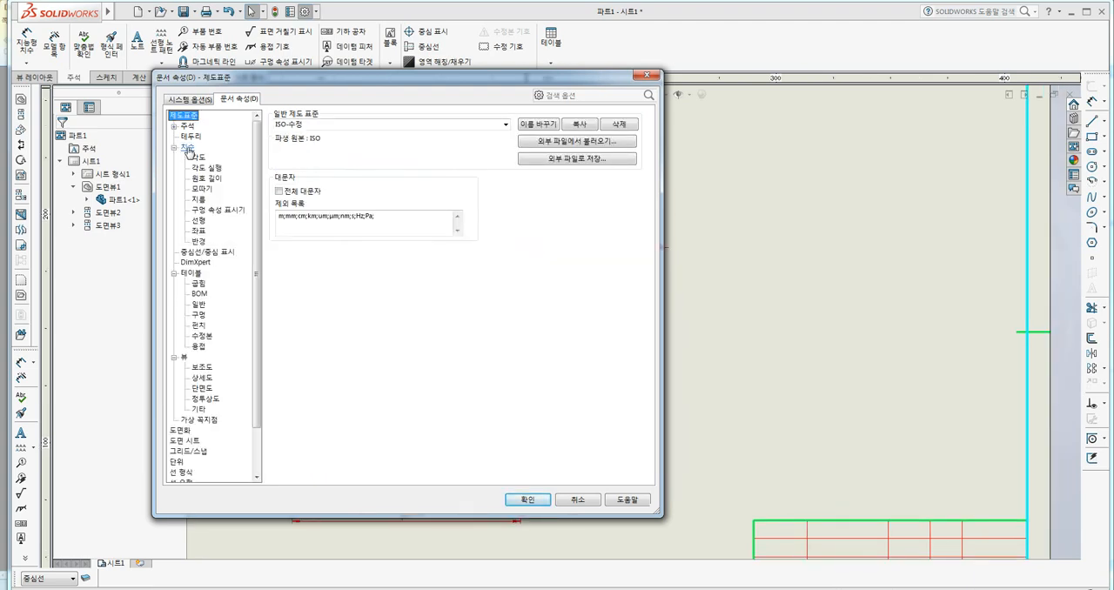
left_click(200, 222)
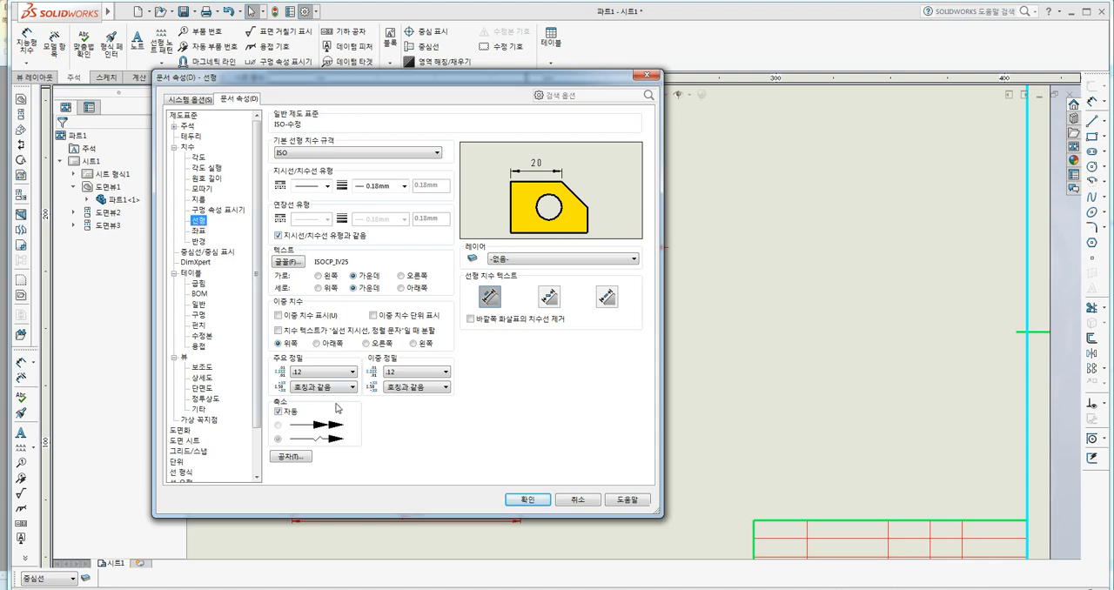
left_click(290, 457)
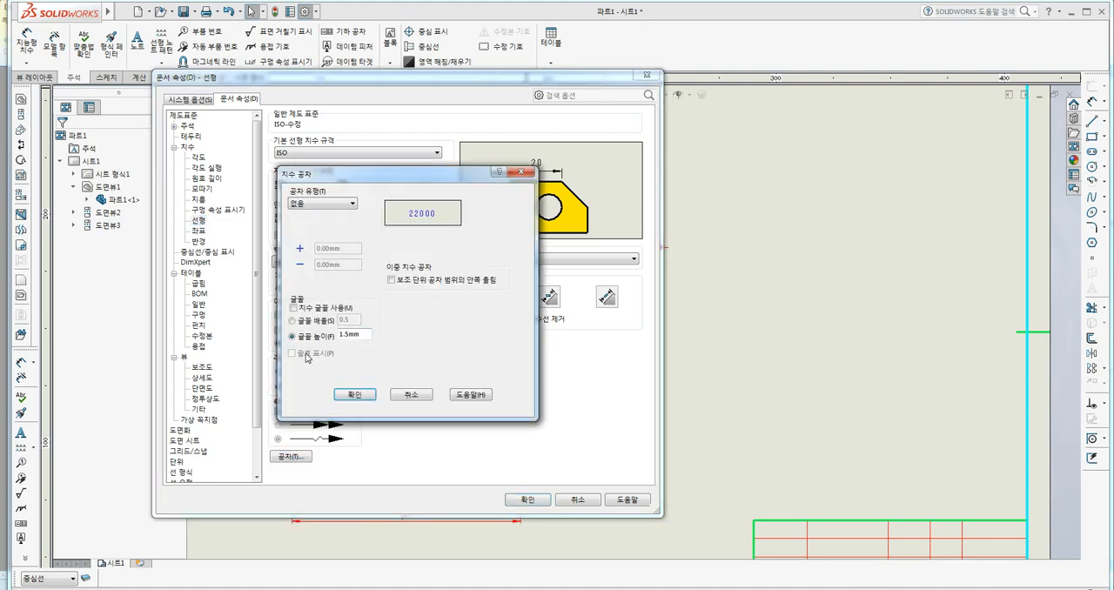
left_click(303, 311)
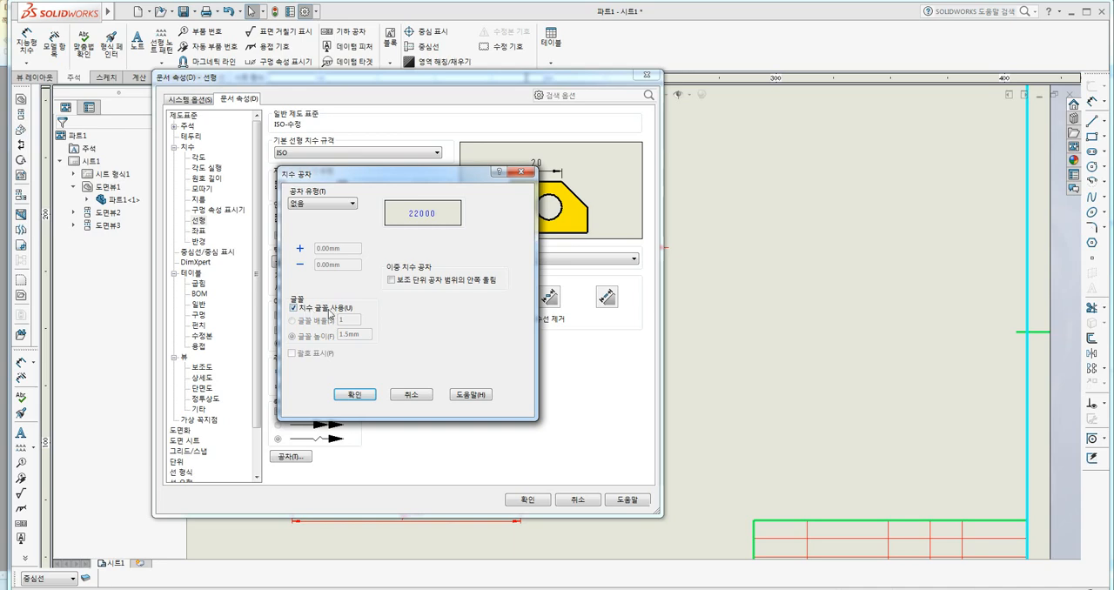
left_click(297, 310)
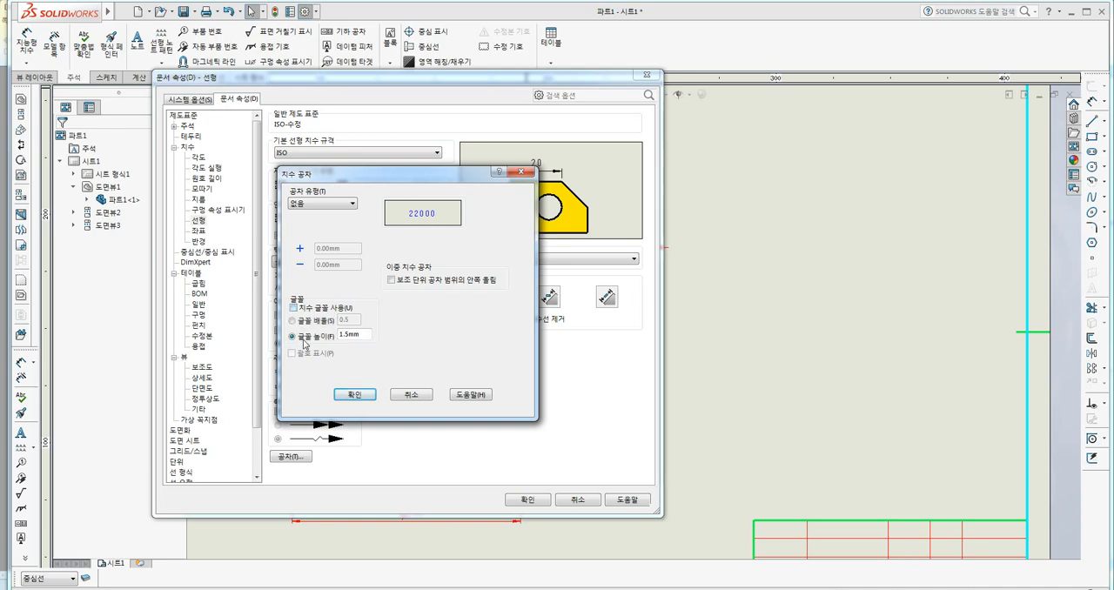
left_click(305, 338)
left_click(361, 335)
left_click_drag(361, 335, 323, 342)
left_click(365, 396)
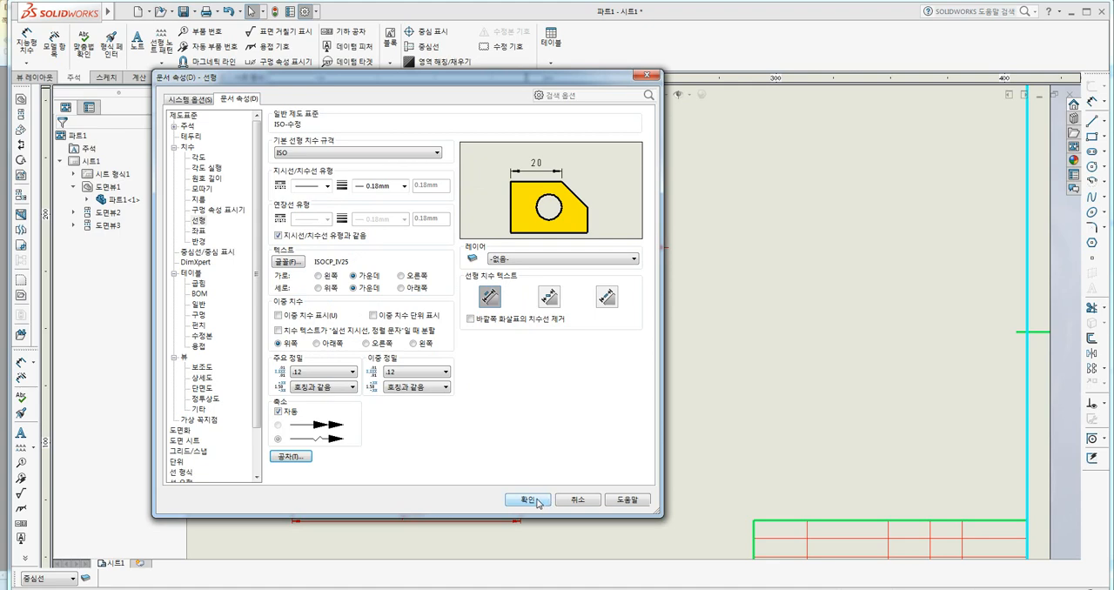
left_click(529, 501)
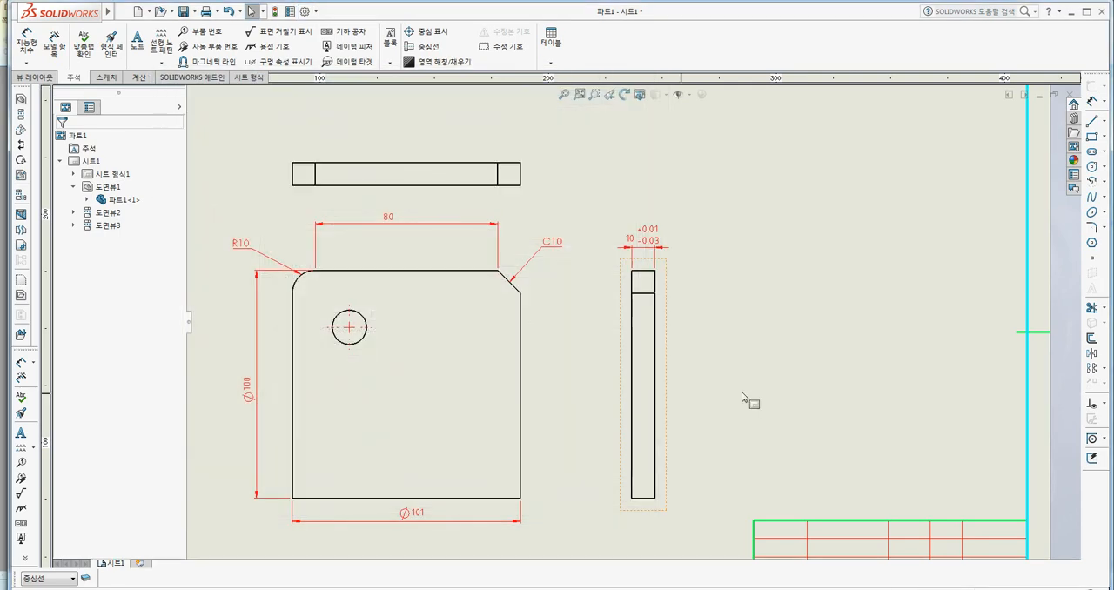
Add a vertical Smart Dimension to the short right end edge of the top view, placed just outside it.
left_click(19, 43)
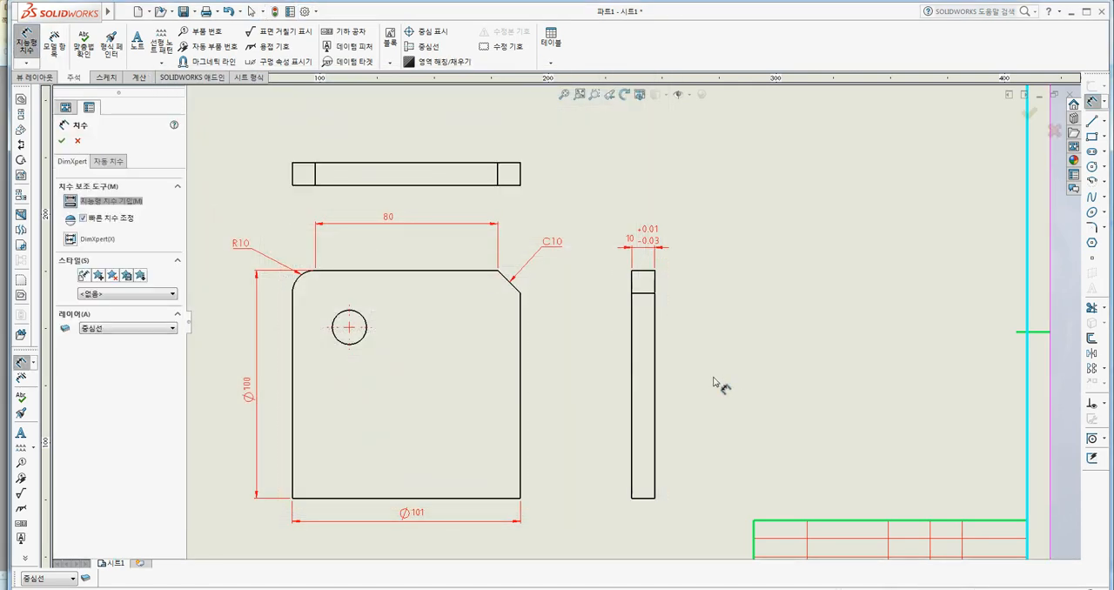
scroll(514, 166, "down", 2)
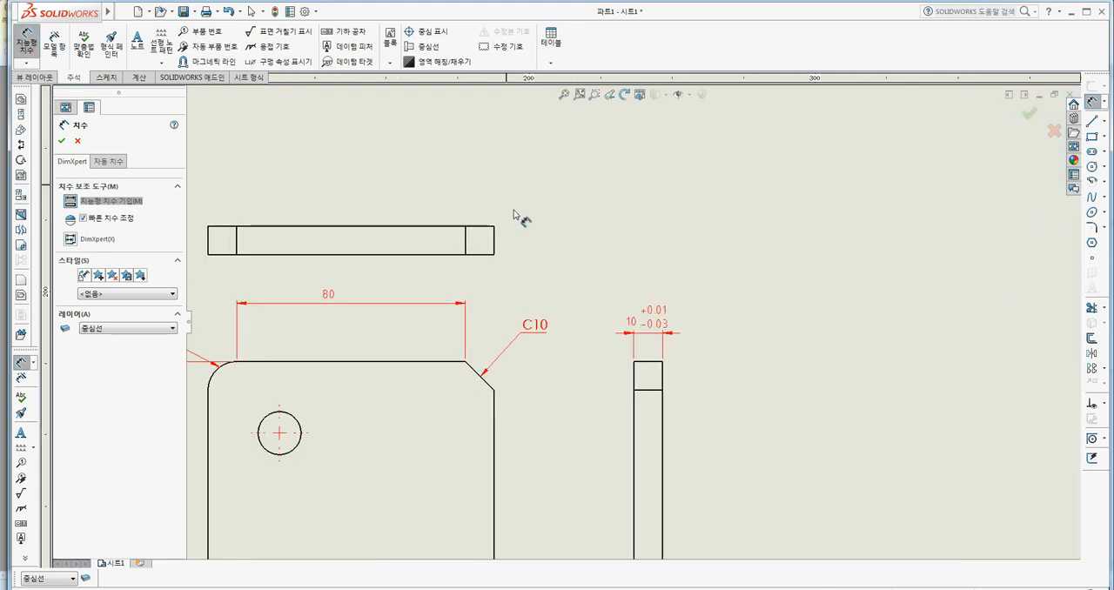
left_click(495, 239)
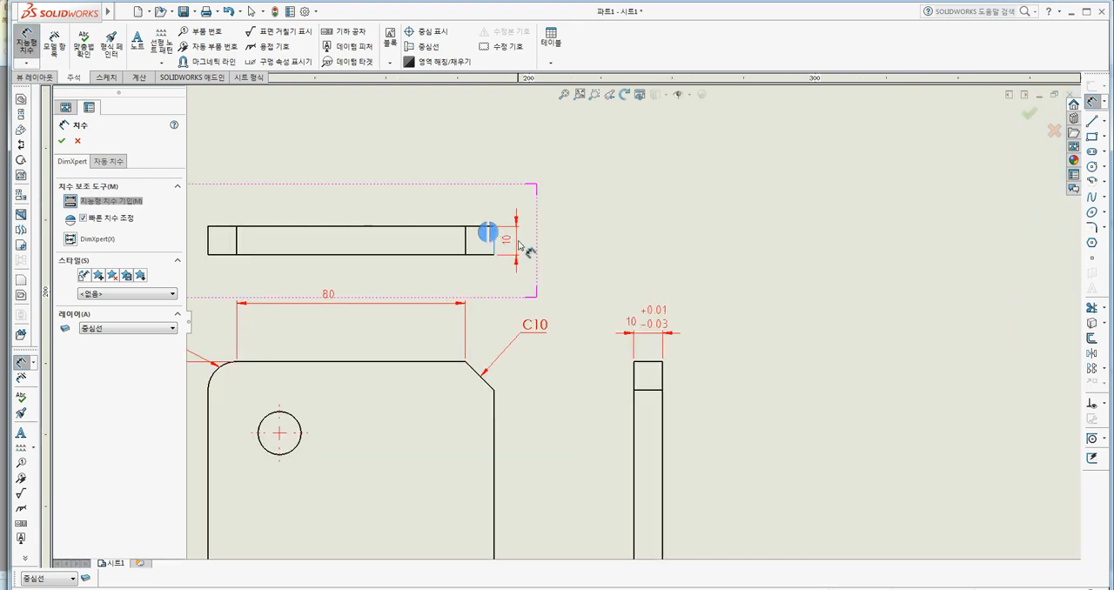
left_click(528, 251)
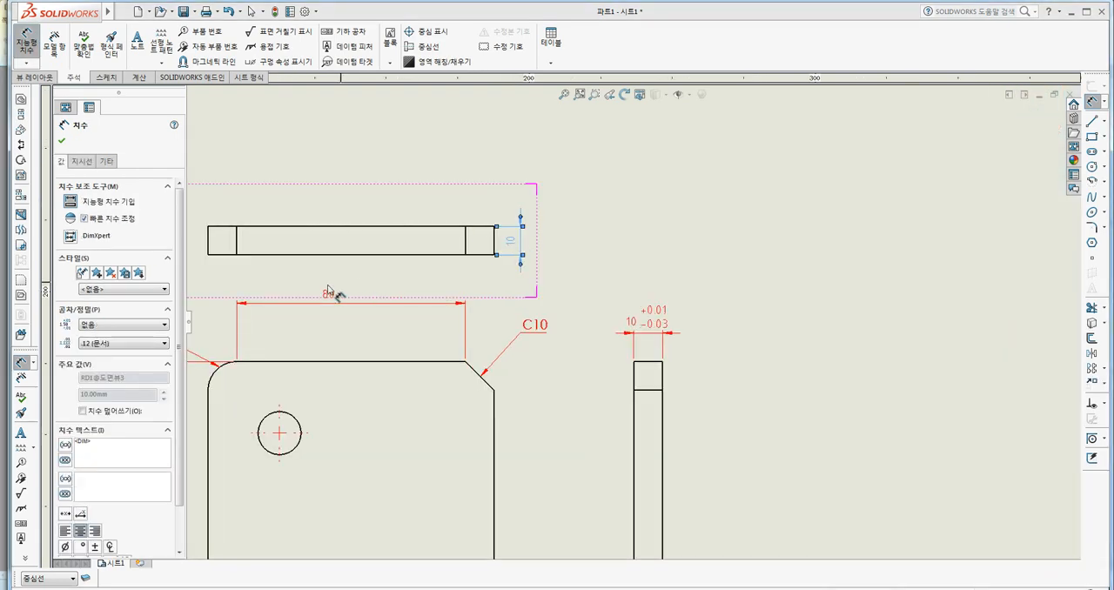
Give the top view's thickness dimension a bilateral tolerance of +0.01 and -0.02 mm.
scroll(165, 340, "down", 1)
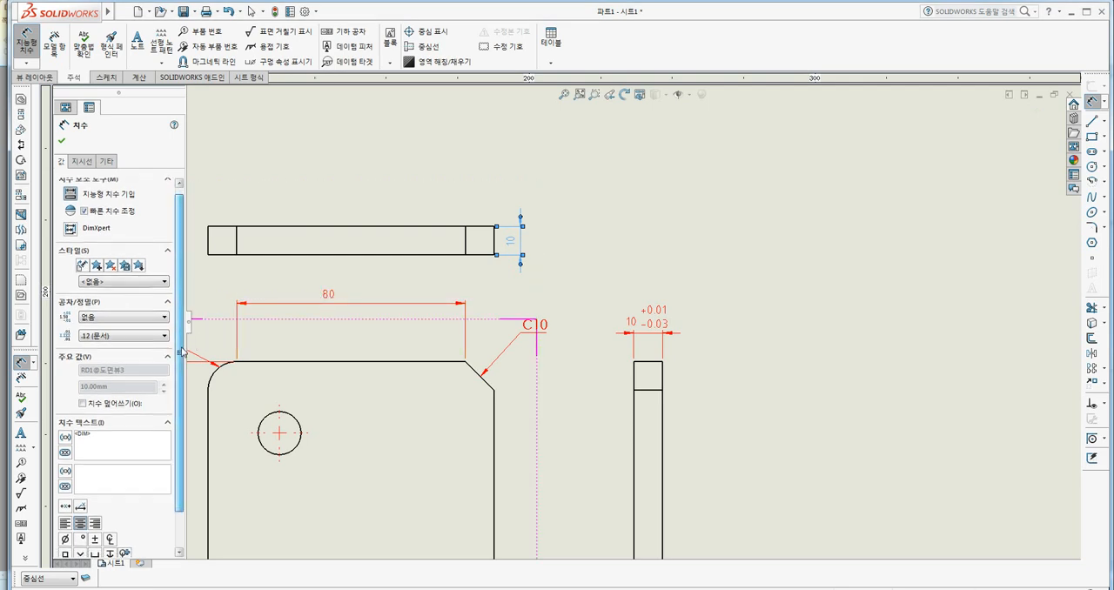
left_click(102, 312)
left_click(103, 335)
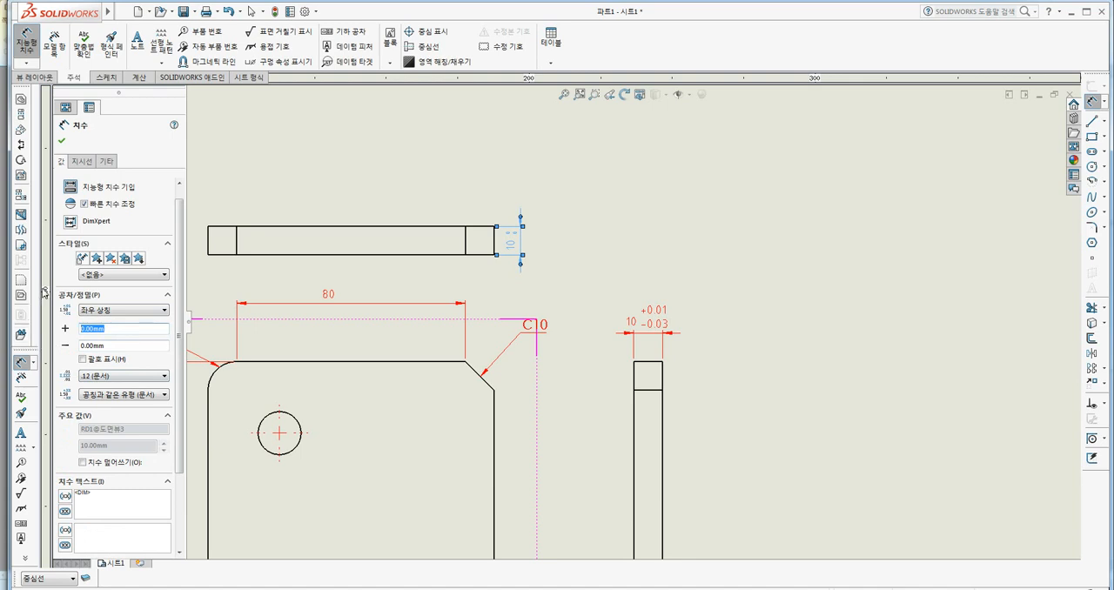
key("Tab")
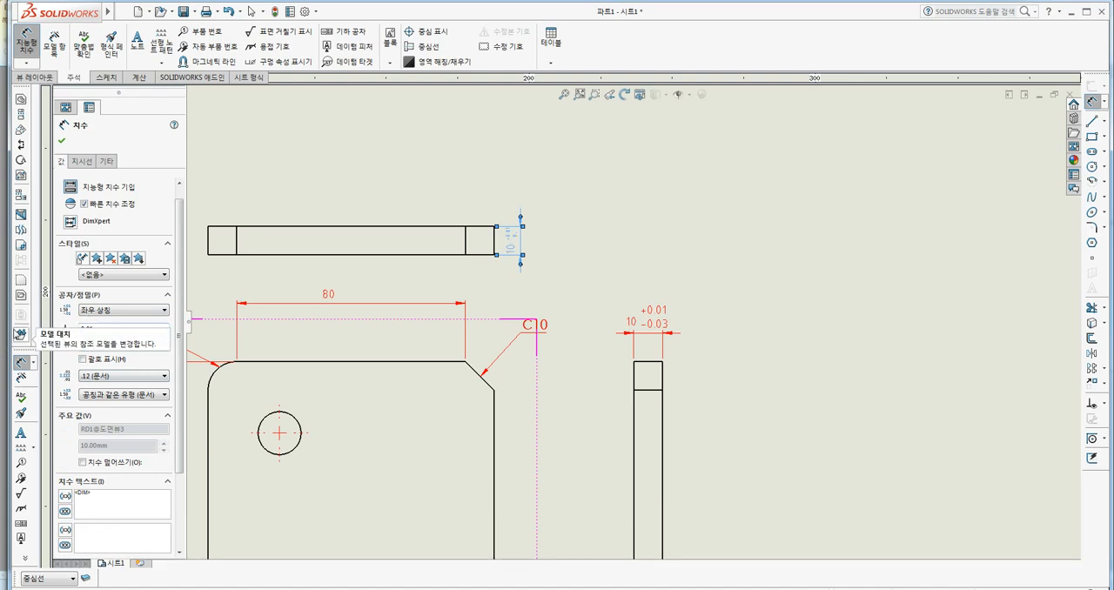
type("0.02")
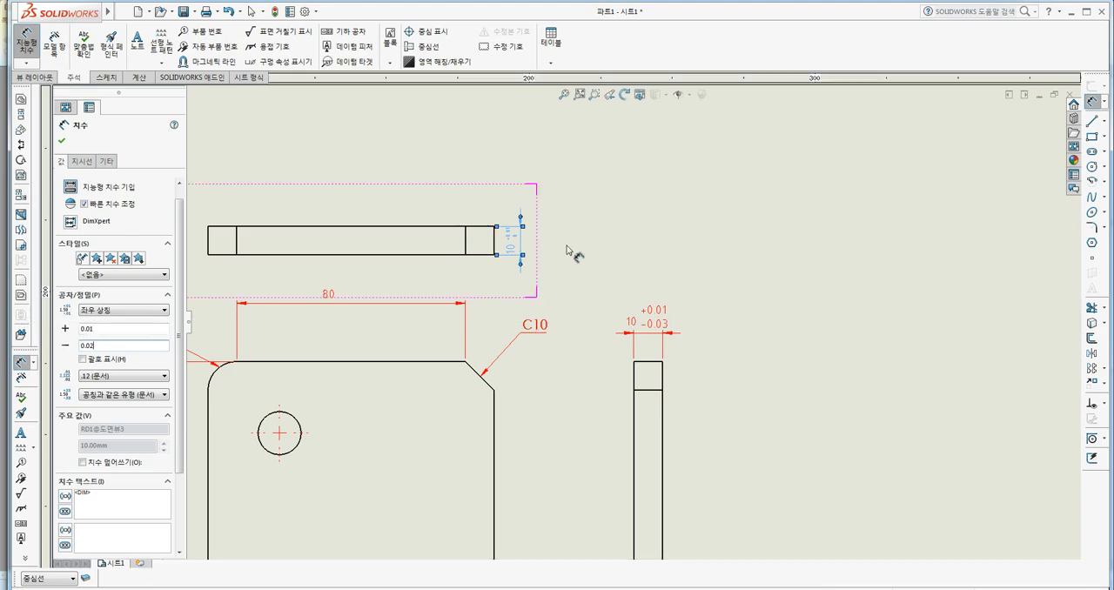
left_click(117, 330)
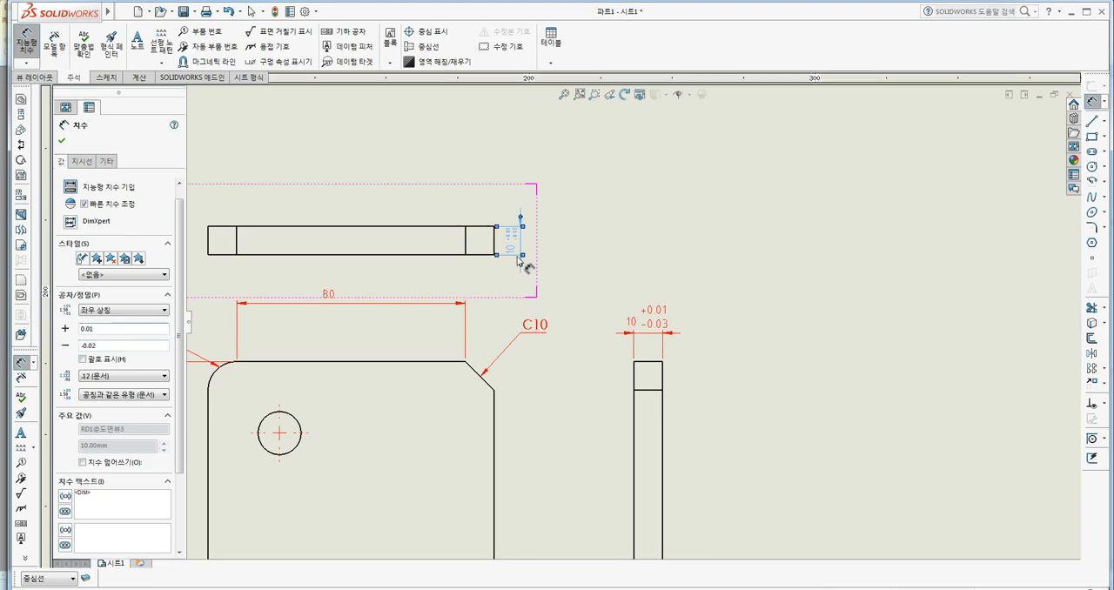
scroll(523, 238, "down", 5)
middle_click_drag(619, 317, 542, 266)
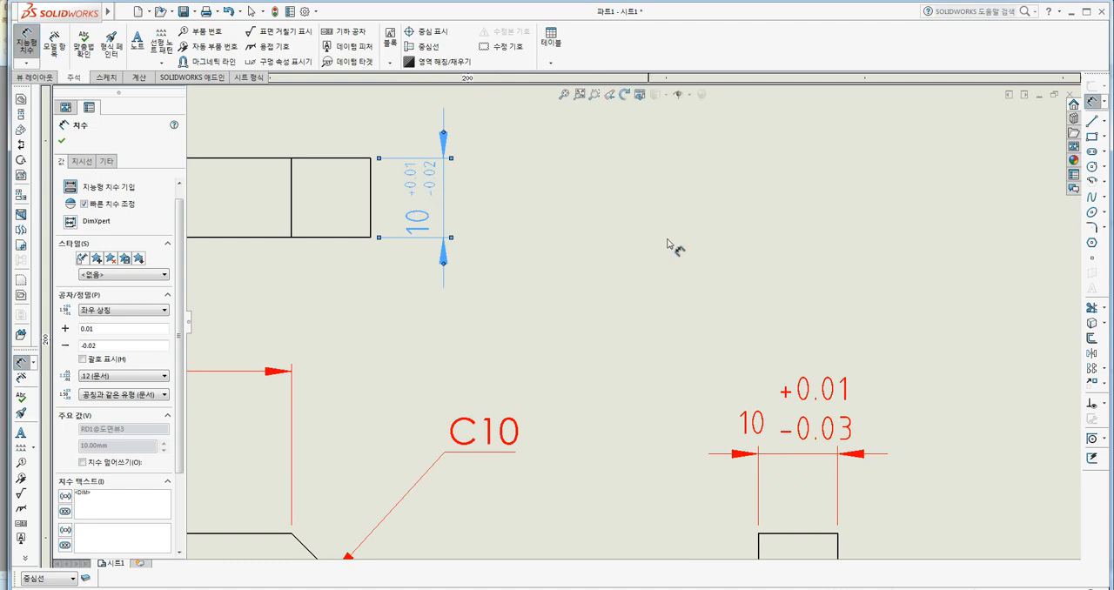
middle_click_drag(693, 244, 659, 235)
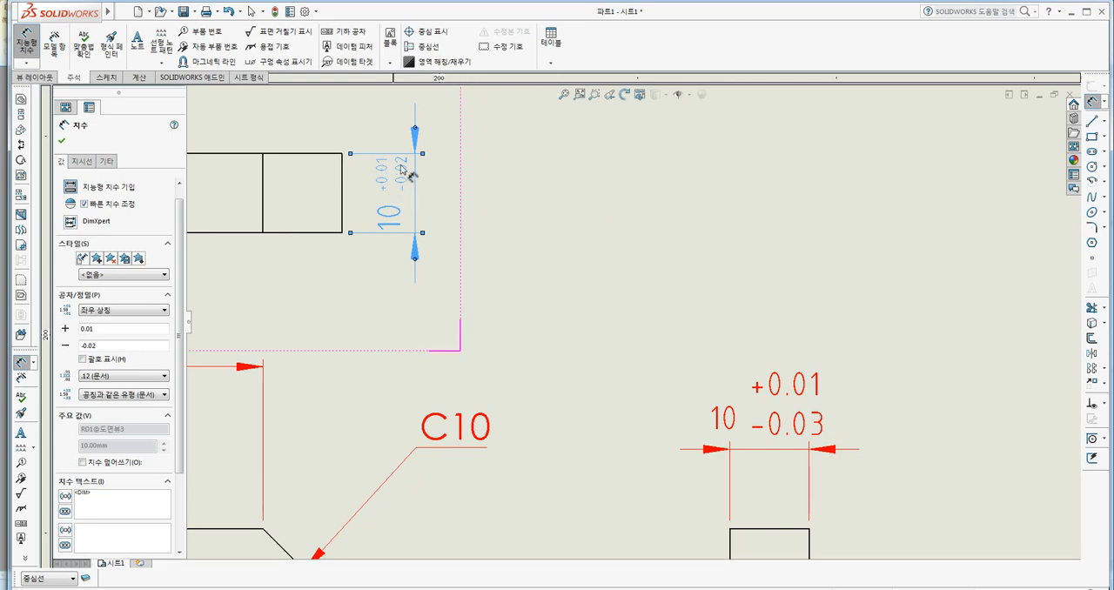
Save the top view's toleranced dimension format as a new dimension style named 33 and finish the dimension.
left_click(97, 258)
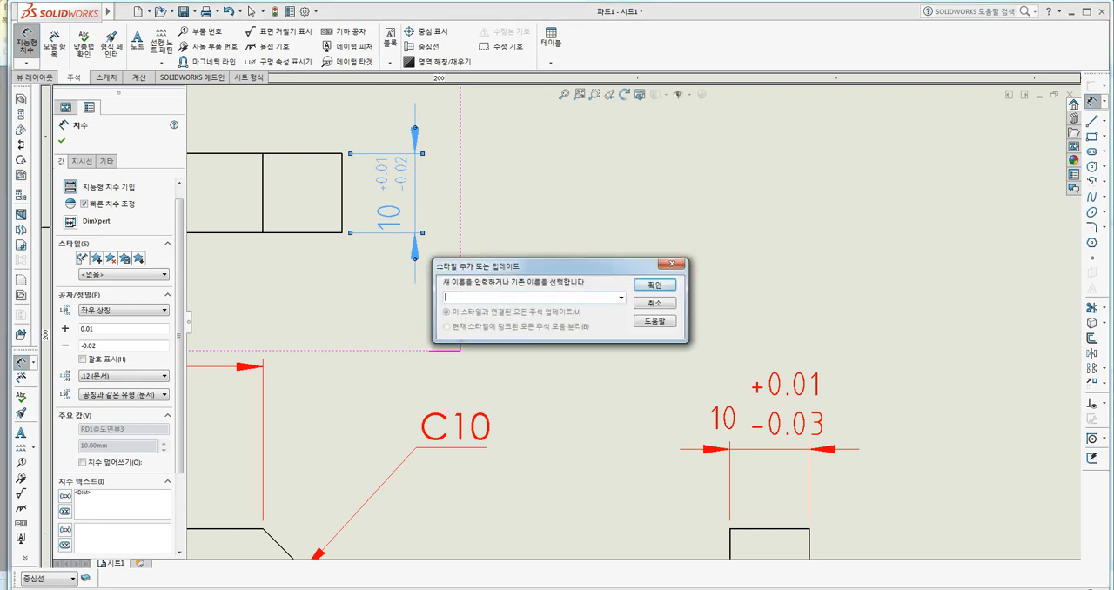
left_click(649, 285)
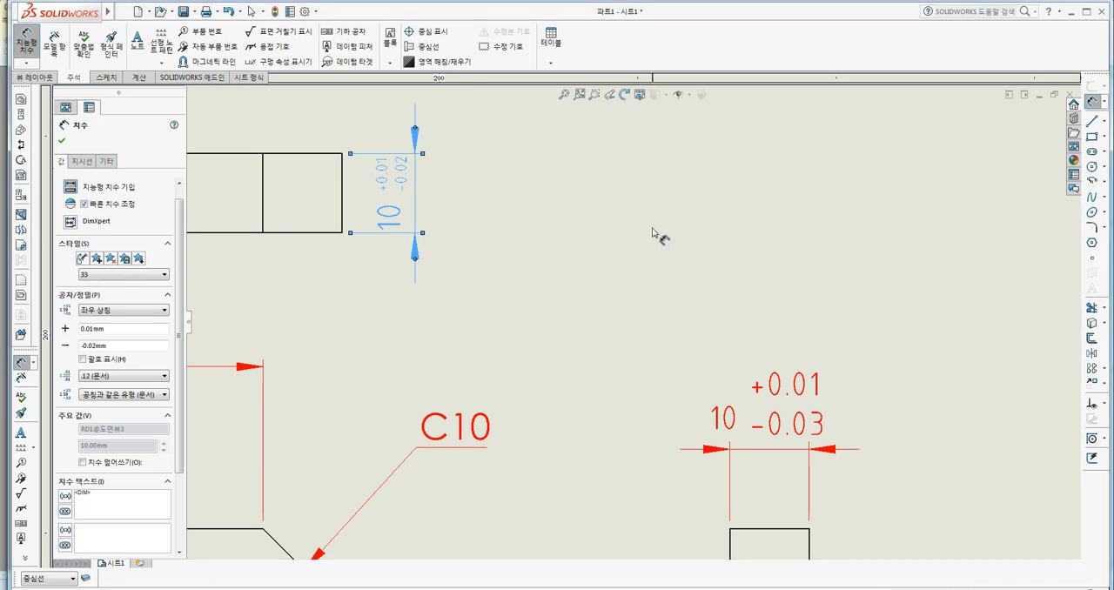
left_click(63, 142)
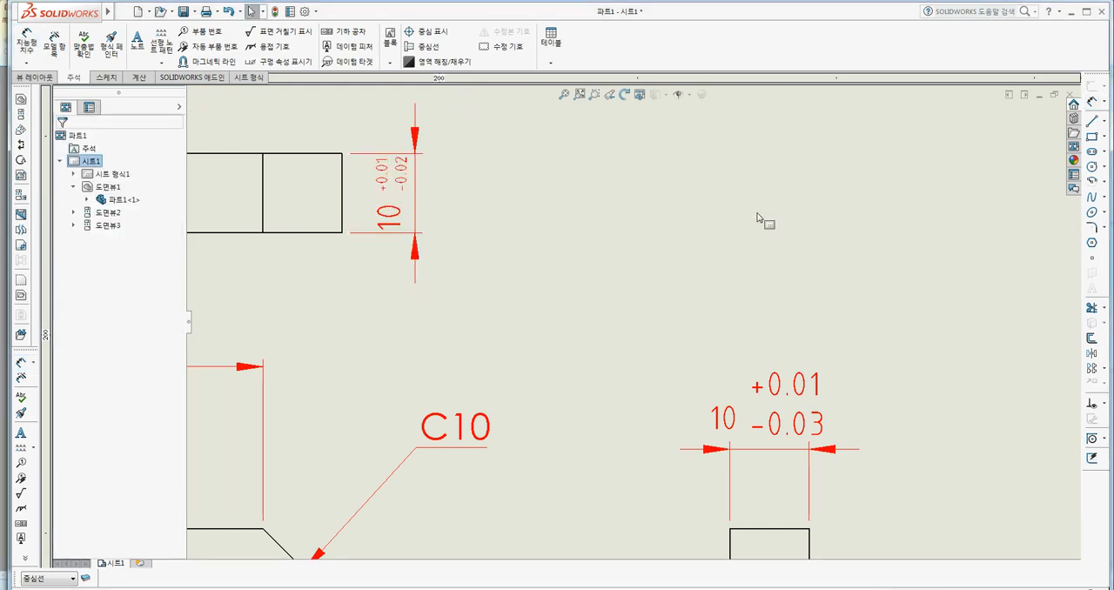
Apply dimension style 33 to the side view's thickness dimension.
scroll(692, 243, "up", 2)
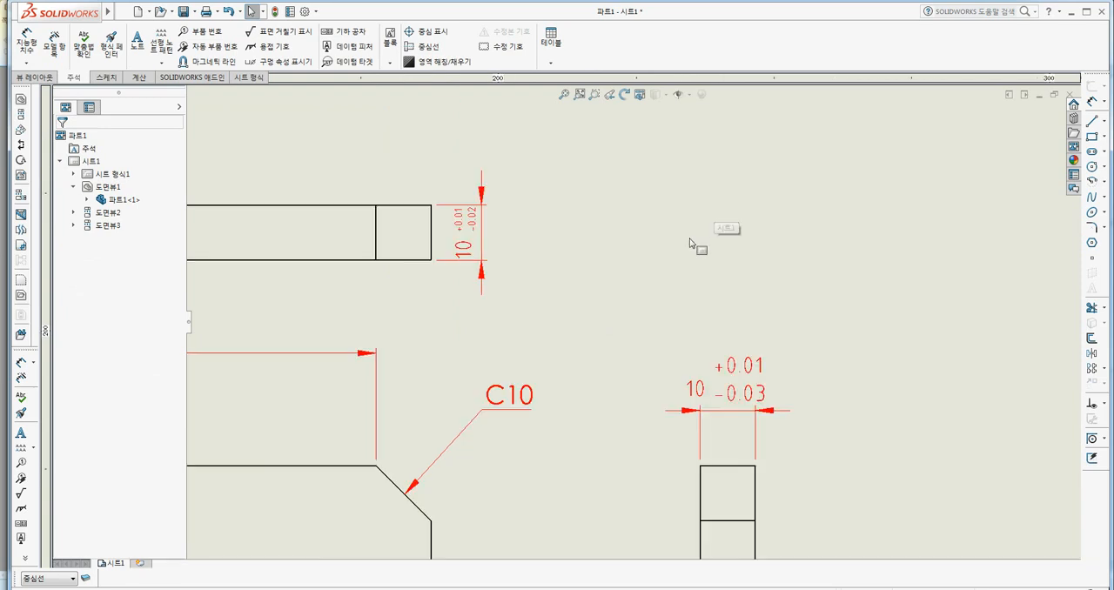
scroll(693, 243, "up", 1)
middle_click_drag(857, 252, 803, 244)
left_click(805, 246)
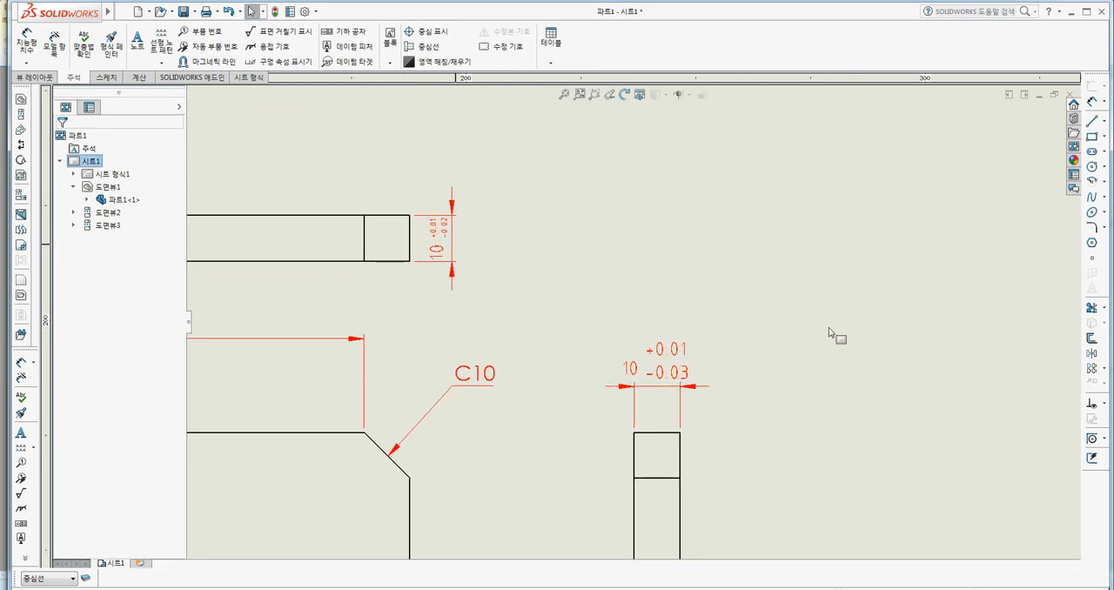
left_click(661, 383)
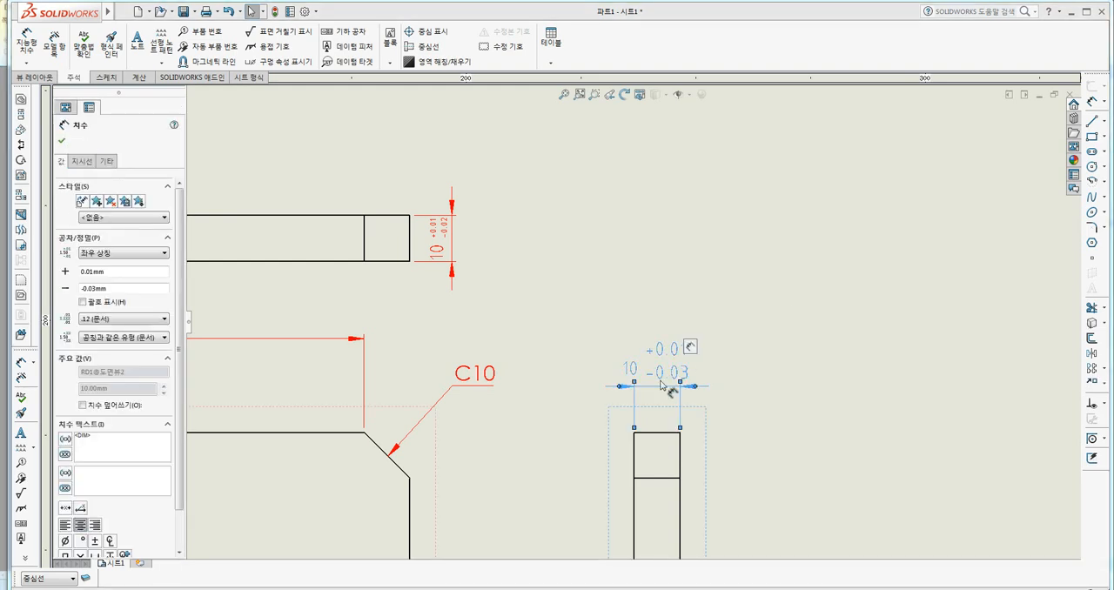
left_click(111, 218)
left_click(90, 244)
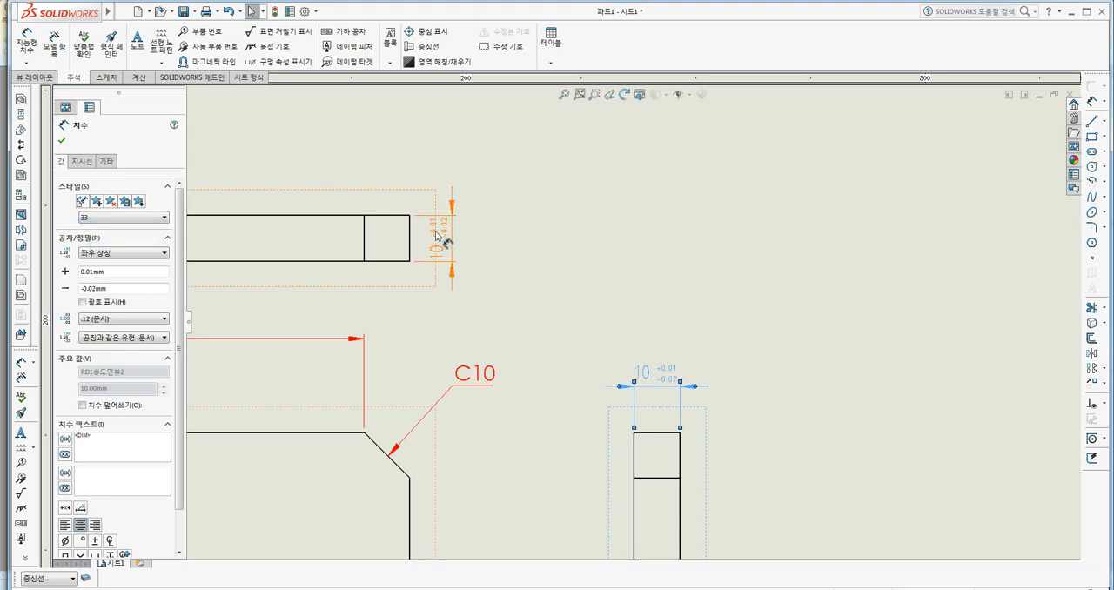
left_click(61, 143)
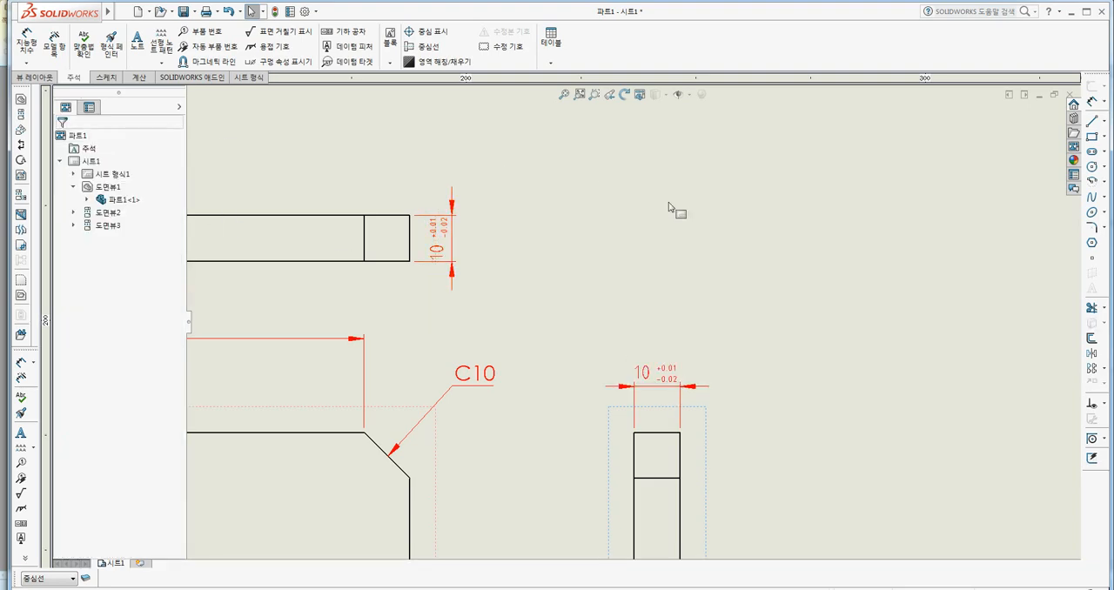
Examine the toleranced dimensions and corner notes across the three views on the sheet.
left_click(766, 345)
middle_click_drag(730, 317, 821, 273)
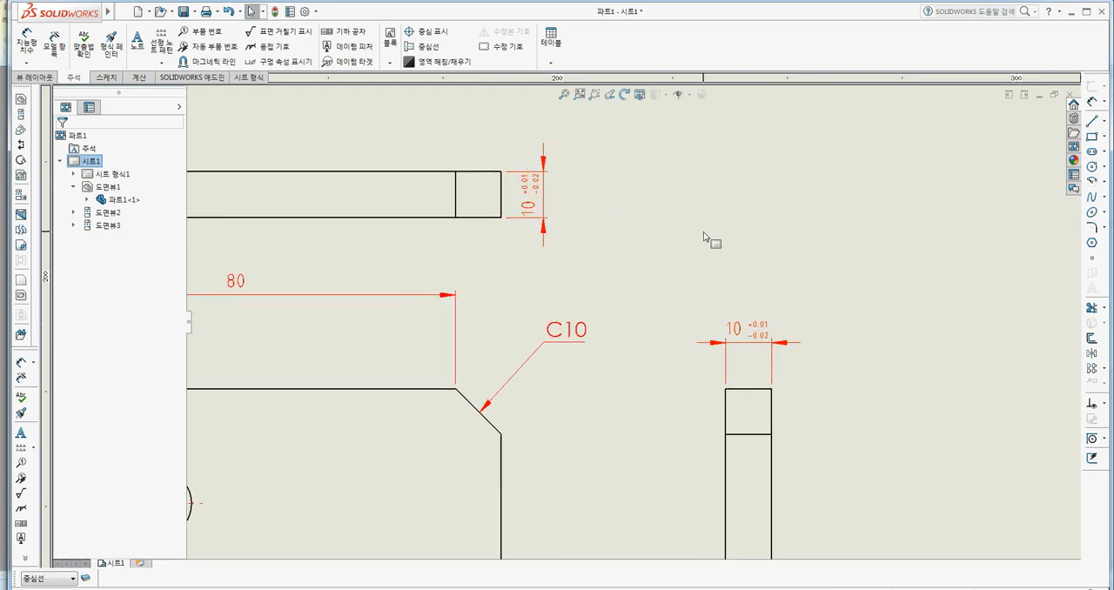
middle_click_drag(707, 236, 722, 245)
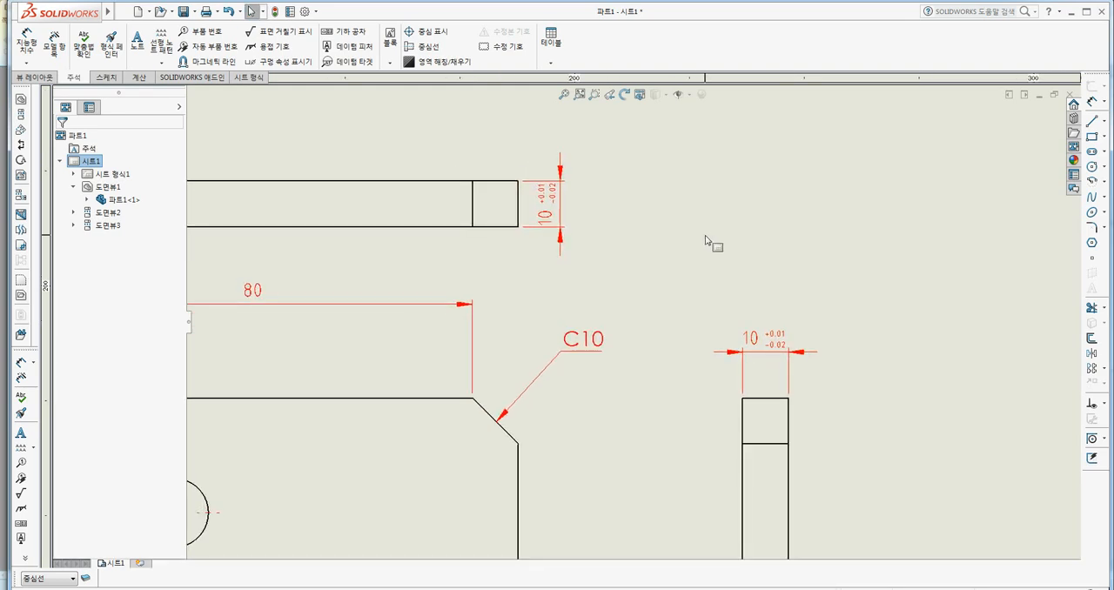
scroll(694, 238, "up", 2)
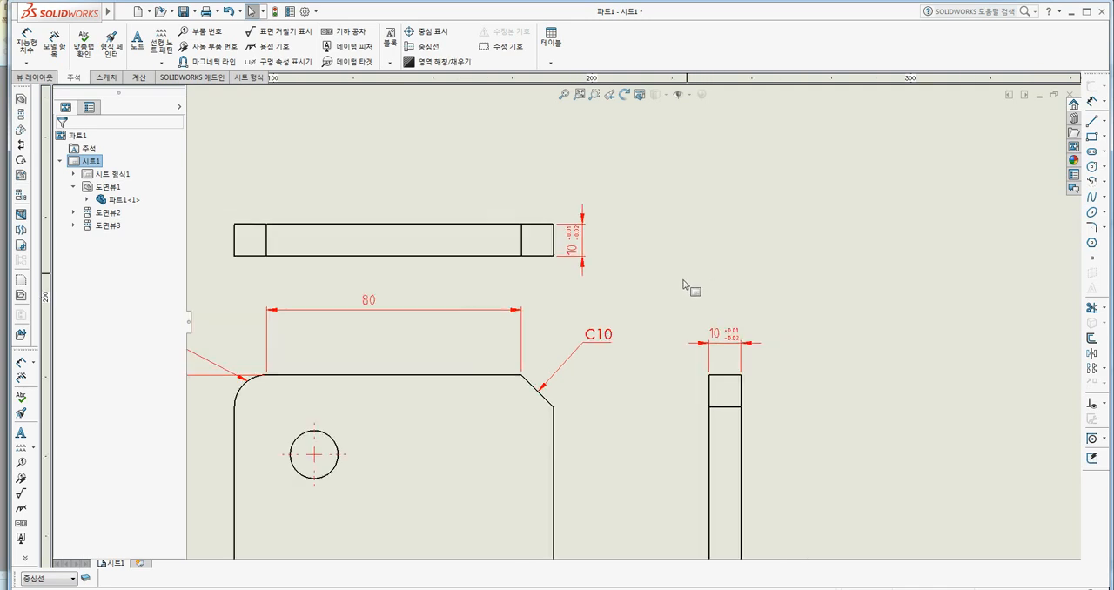
middle_click_drag(683, 280, 751, 236)
middle_click_drag(684, 320, 756, 253)
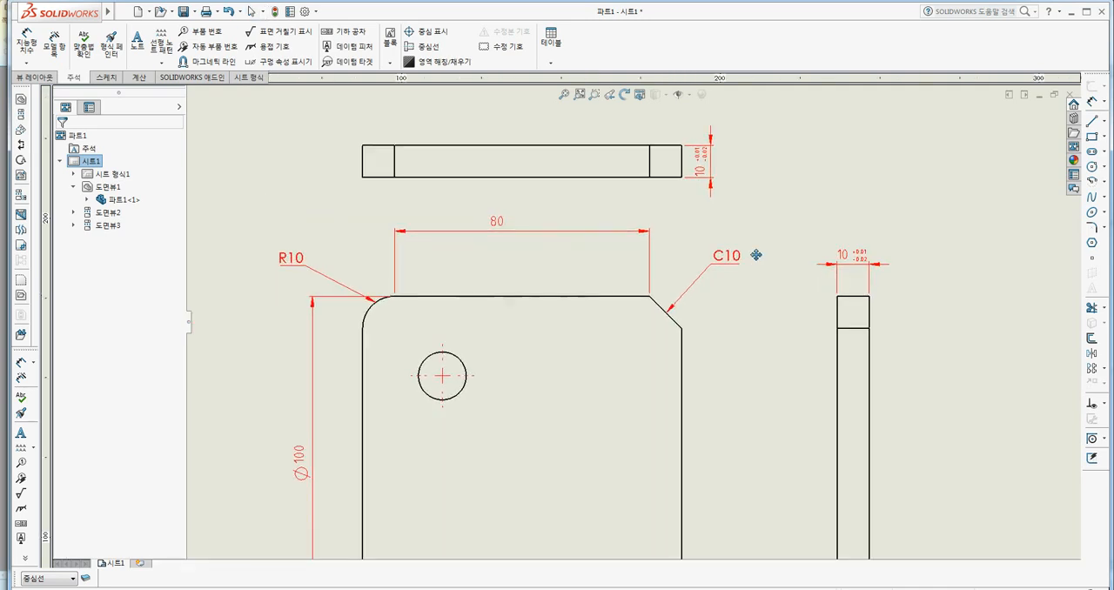
middle_click_drag(631, 322, 605, 222)
scroll(592, 331, "up", 3)
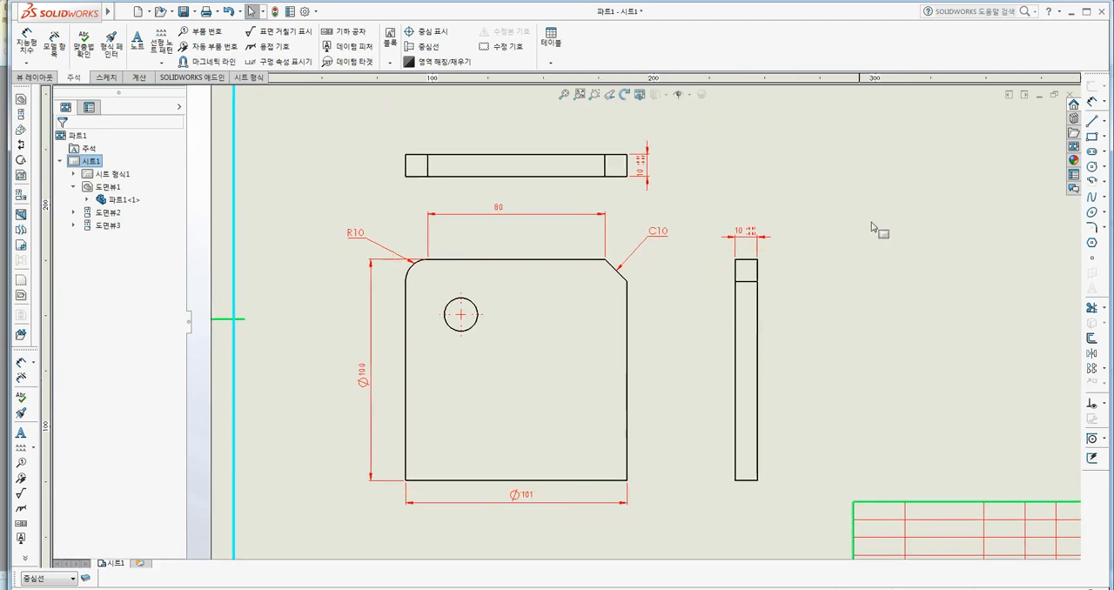
scroll(840, 258, "up", 1)
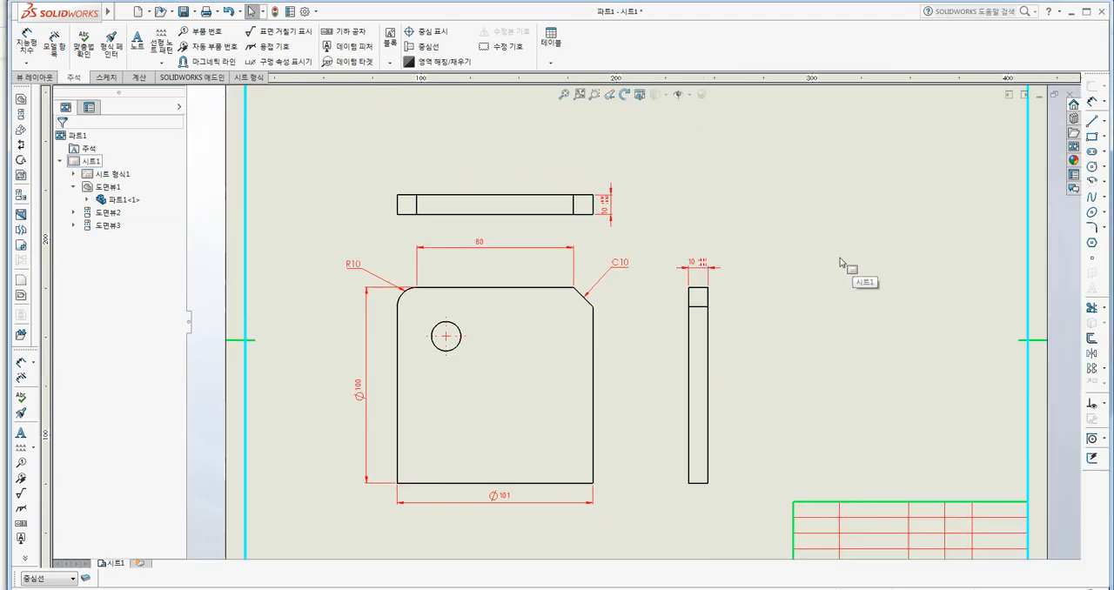
middle_click_drag(821, 298, 794, 287)
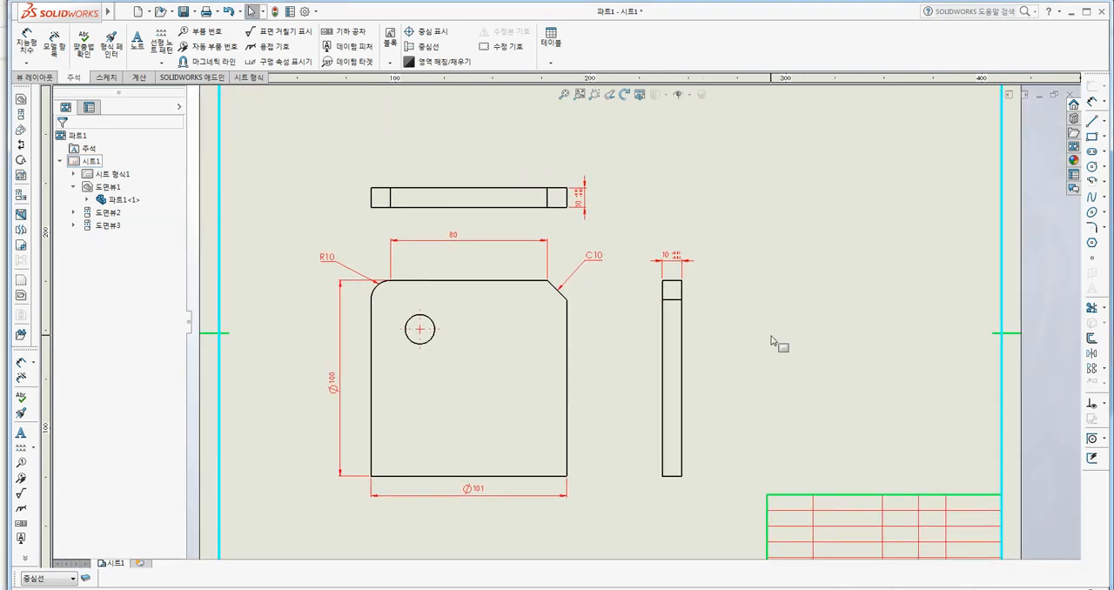
Open the layer properties and move the dialog clear of the toolbars.
scroll(603, 400, "down", 1)
middle_click_drag(602, 400, 648, 385)
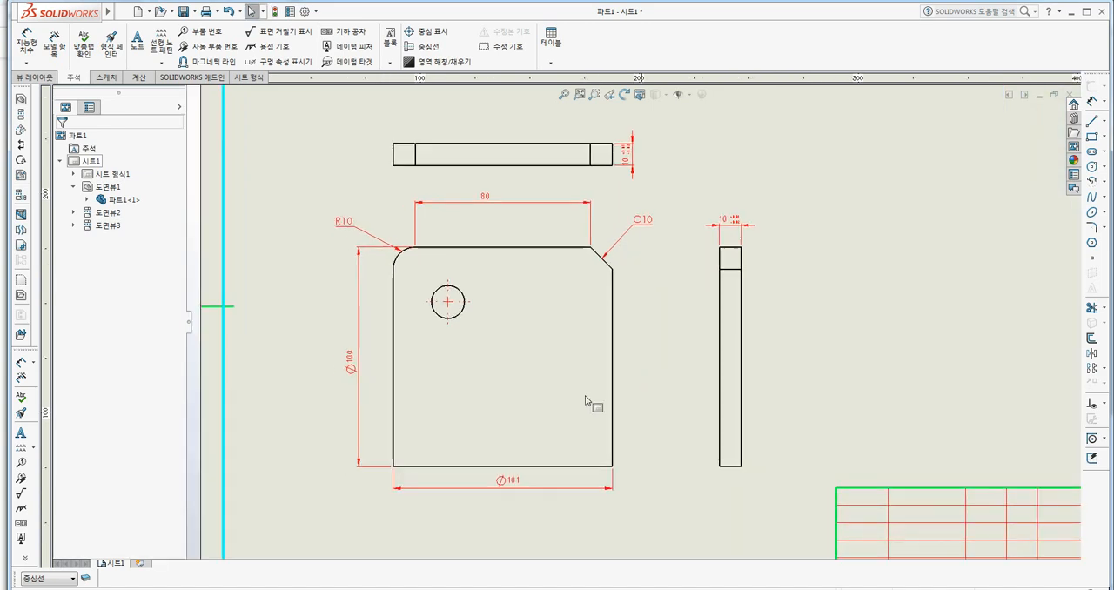
left_click(84, 579)
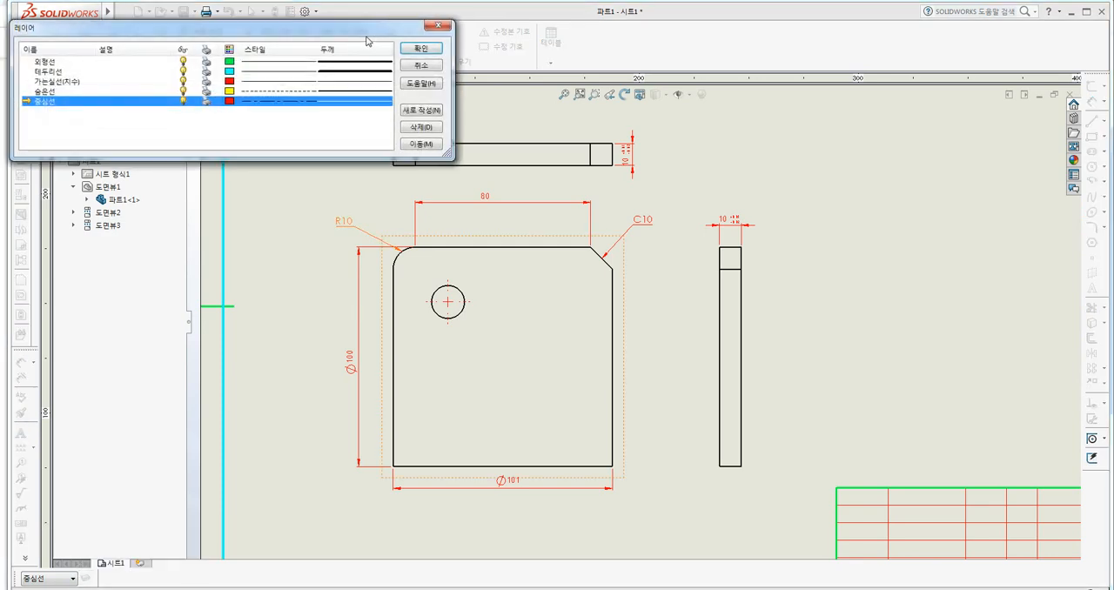
left_click_drag(365, 32, 353, 87)
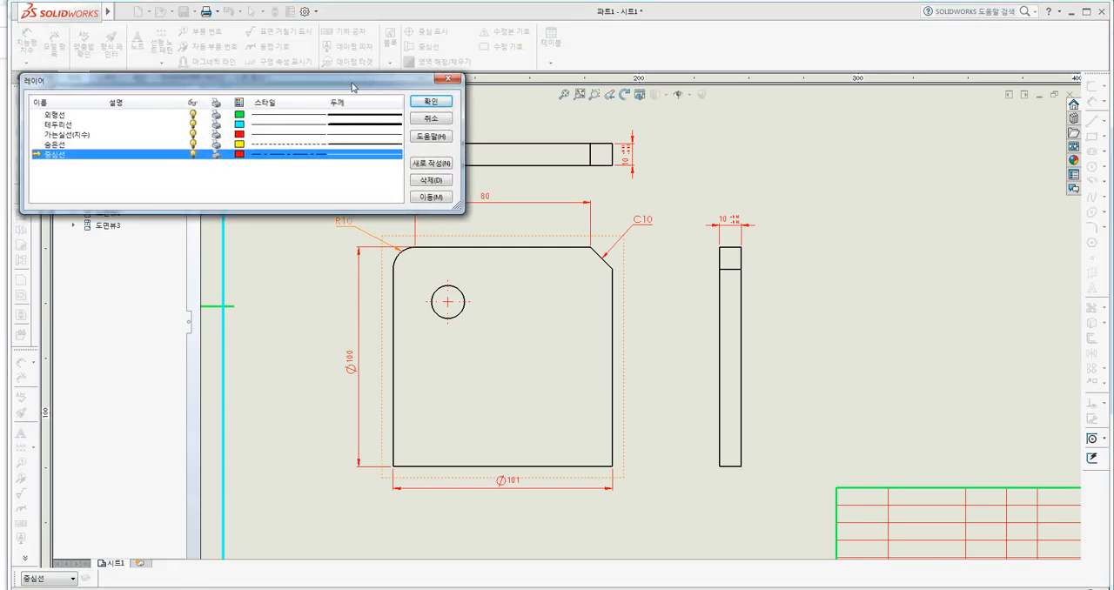
Test the visibility of the 중심선 and 가는실선(치수) layers by turning each off and back on.
left_click(193, 154)
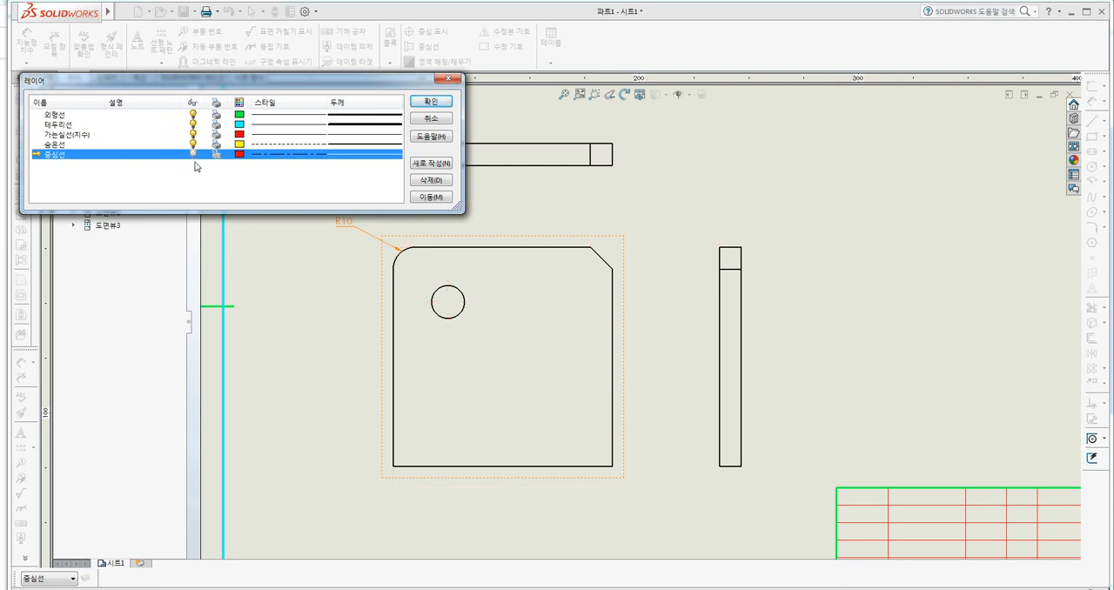
left_click(58, 136)
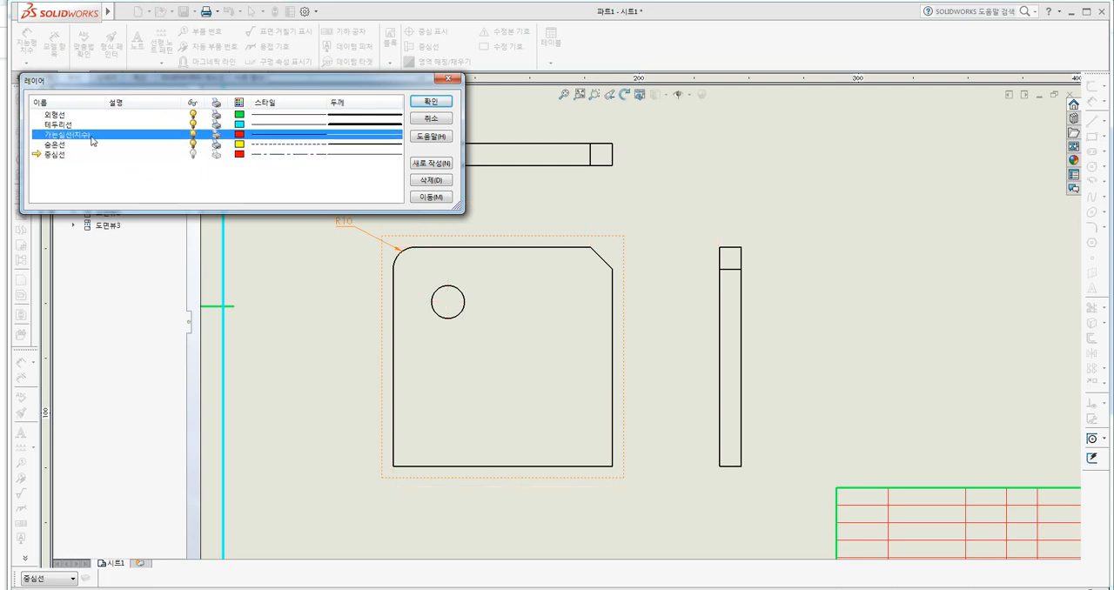
left_click(193, 135)
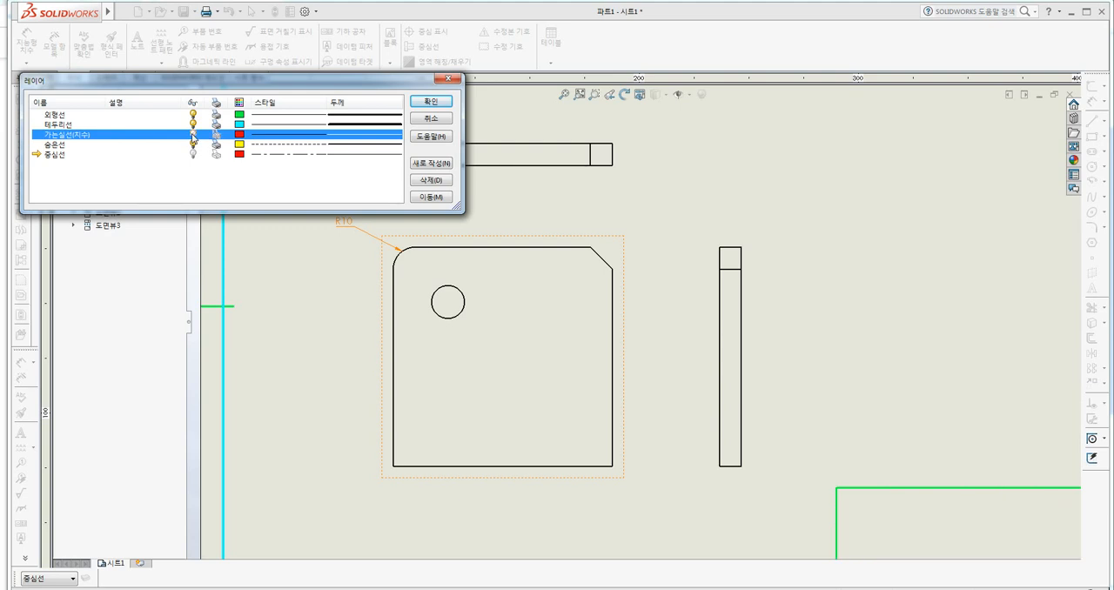
left_click(194, 135)
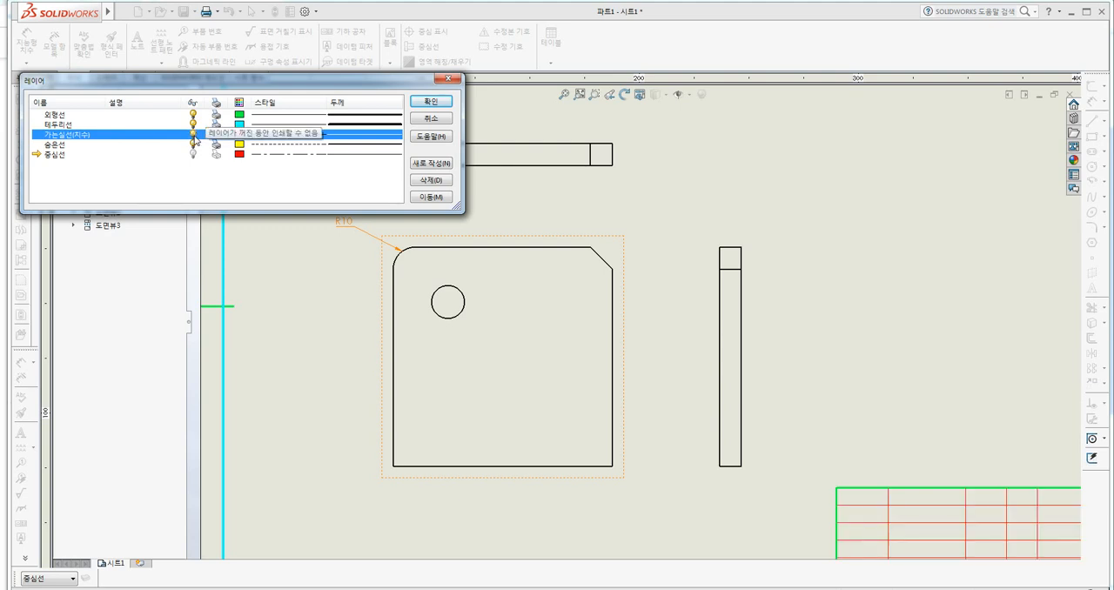
left_click(194, 154)
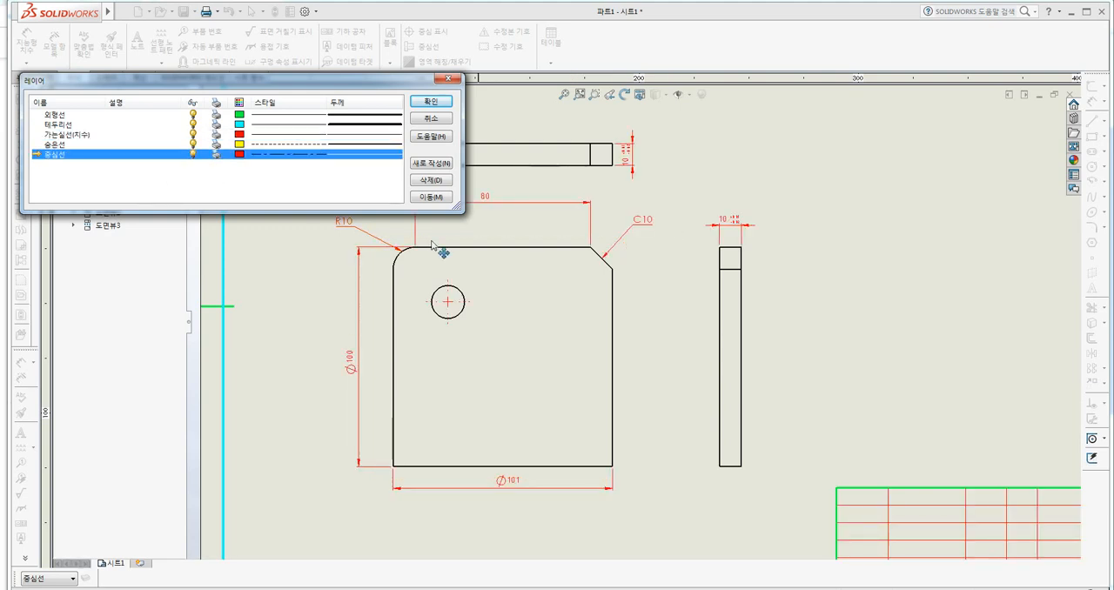
left_click(195, 157)
left_click(195, 157)
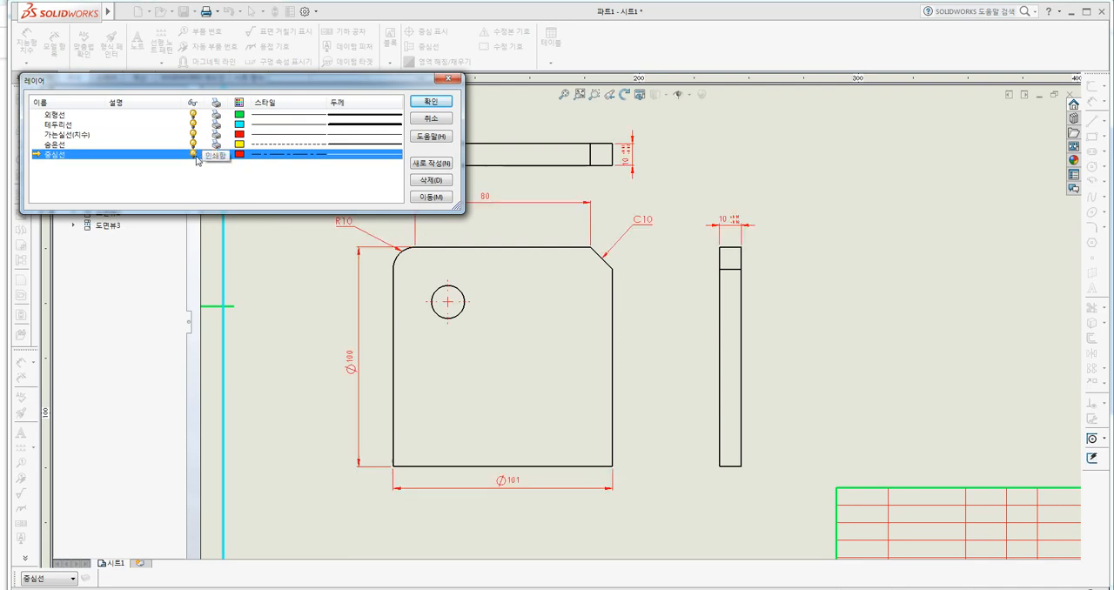
Hide the 중심선 and 가는실선(치수) layers and accept the layer settings.
left_click(195, 157)
left_click(195, 156)
left_click(195, 156)
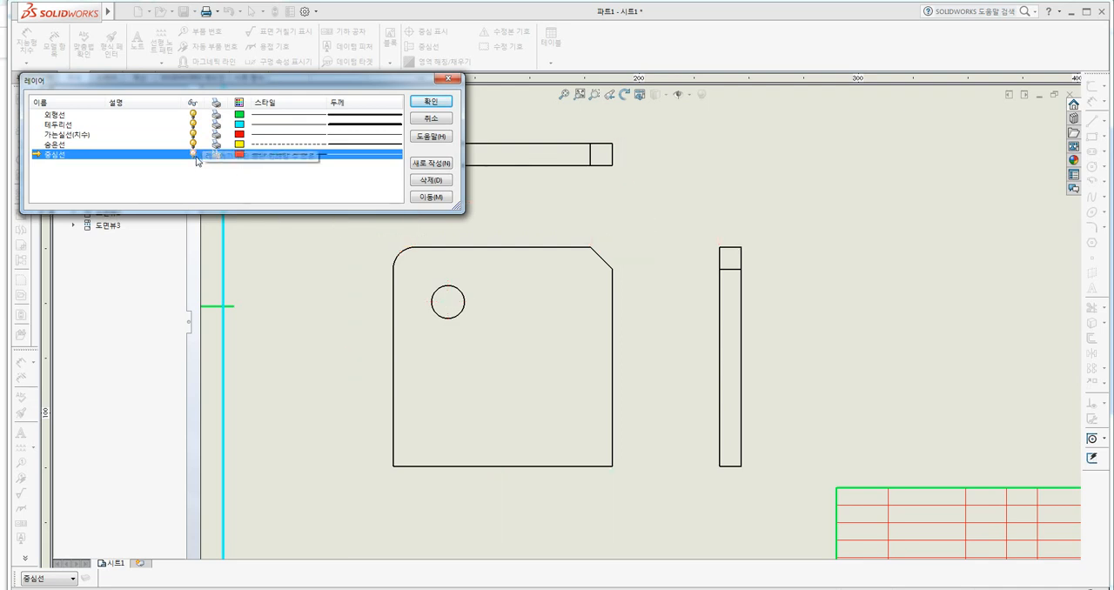
left_click(195, 135)
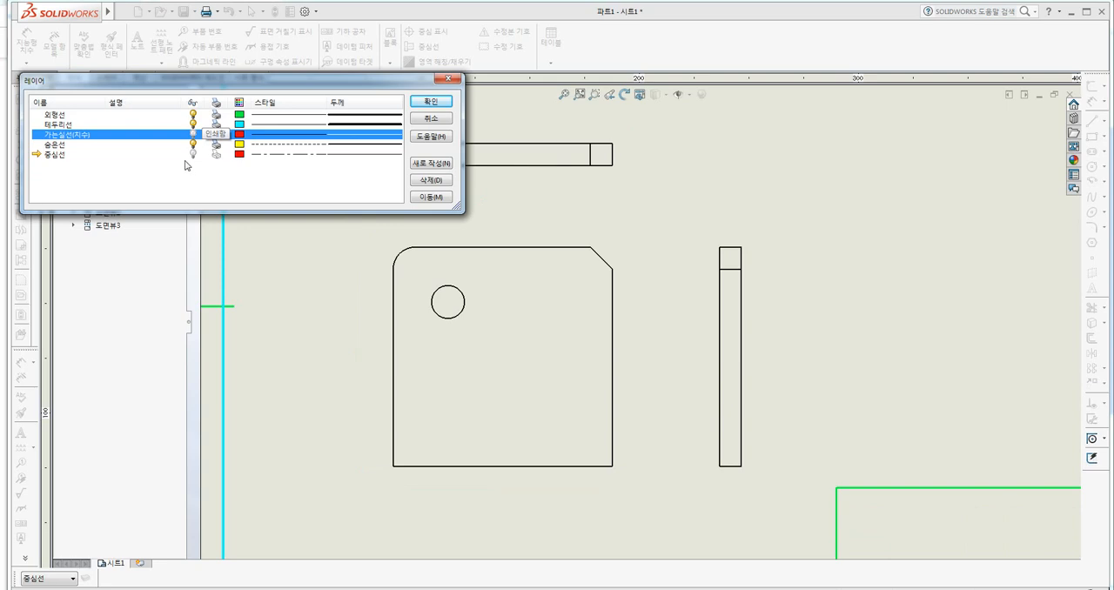
left_click(432, 102)
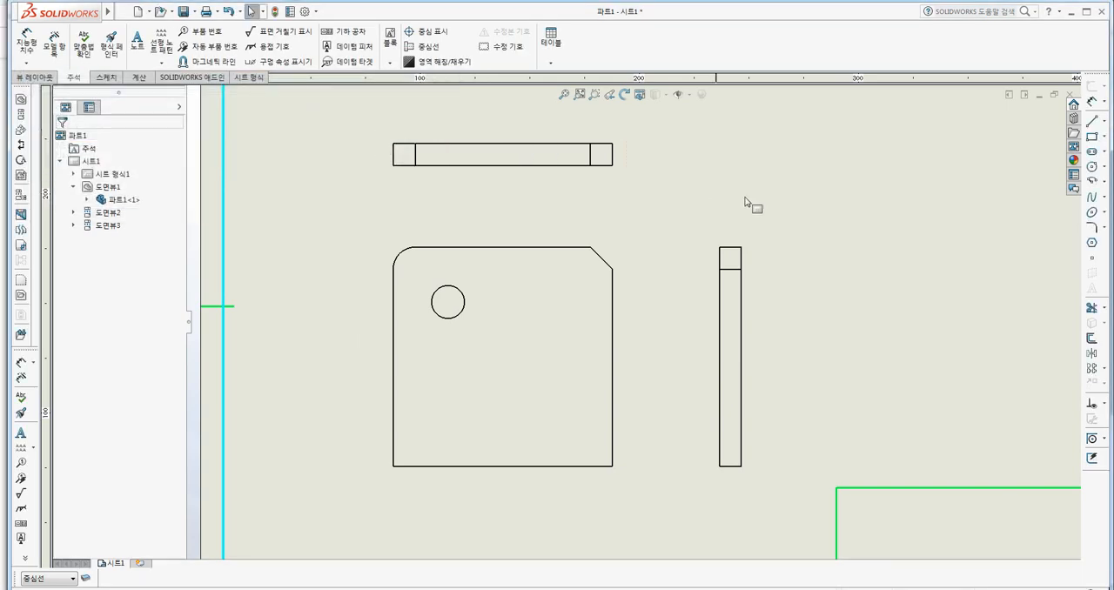
mouse_move(827, 118)
left_mouse_down()
mouse_move(642, 438)
mouse_move(376, 498)
mouse_move(380, 490)
left_mouse_up()
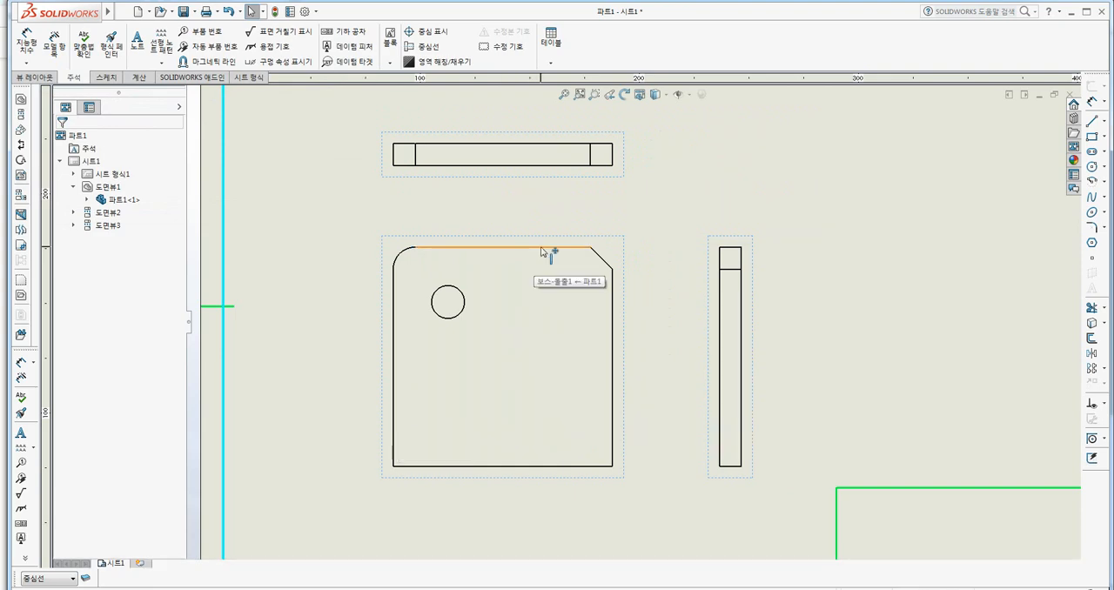
left_click(581, 344)
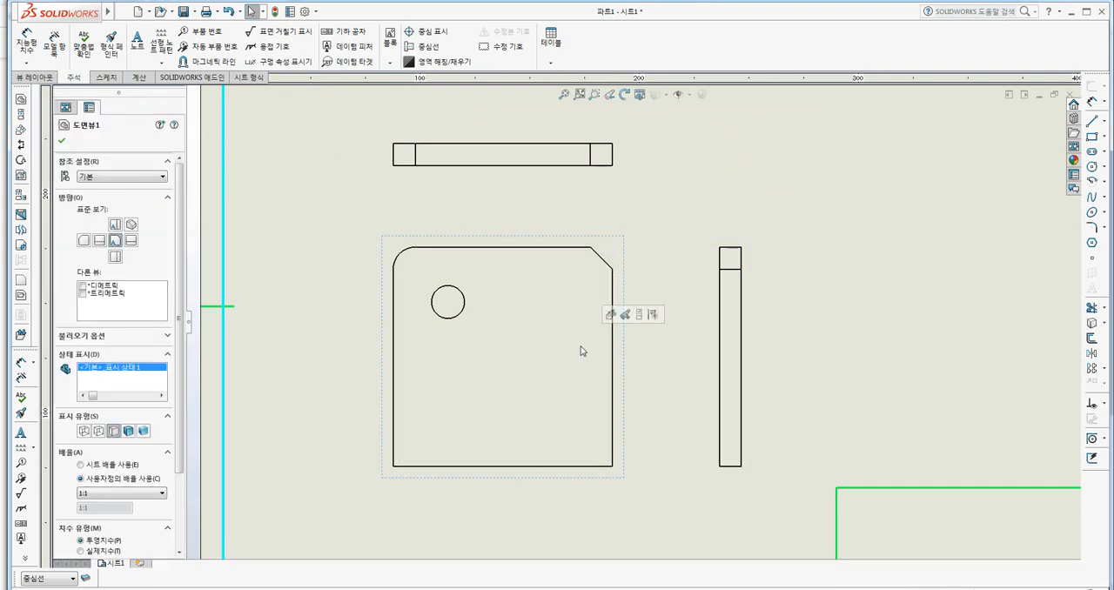
key("Escape")
left_click(609, 264)
key("Escape")
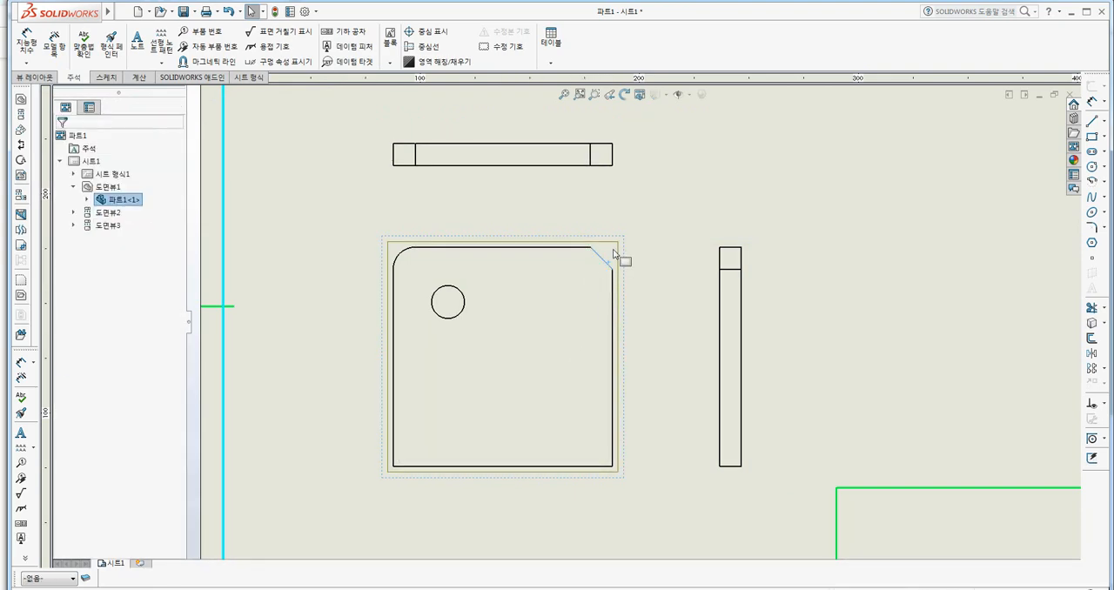
left_click_drag(614, 244, 388, 474)
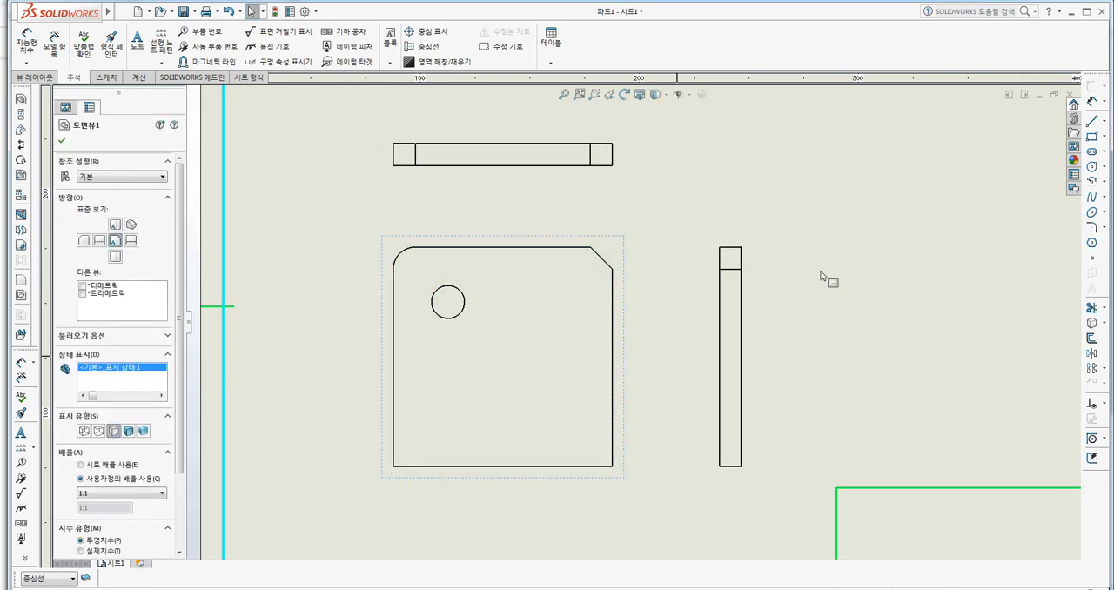
key("Escape")
mouse_move(880, 124)
left_mouse_down()
mouse_move(517, 447)
mouse_move(440, 468)
left_mouse_up()
left_click(597, 383)
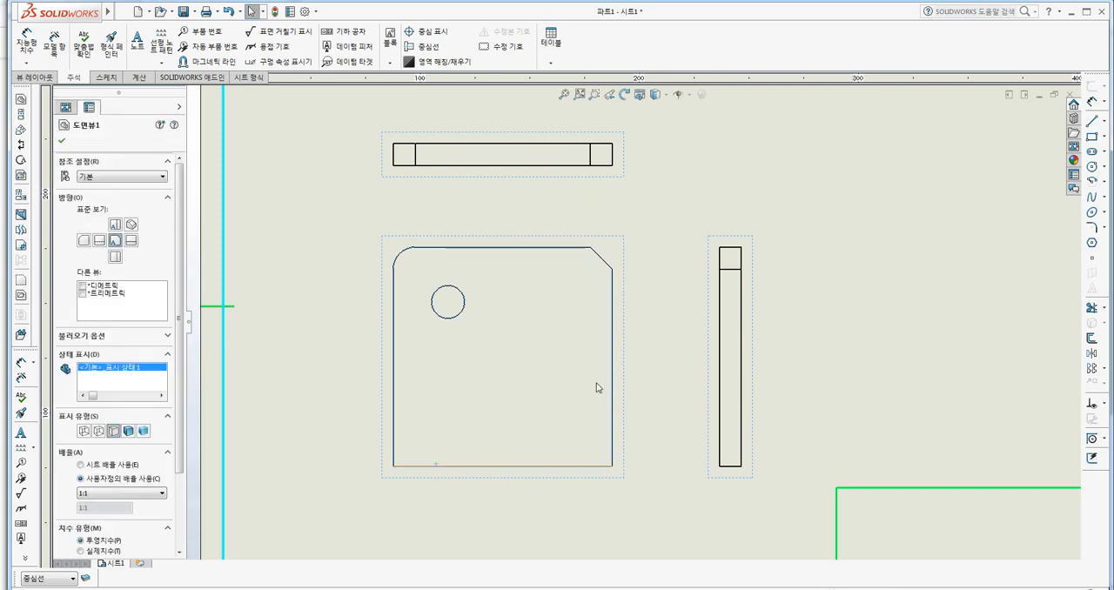
key("Escape")
Select the part through the top view's inner vertical edge near its left end and assign the outlines to the 외형선 layer.
key("F8")
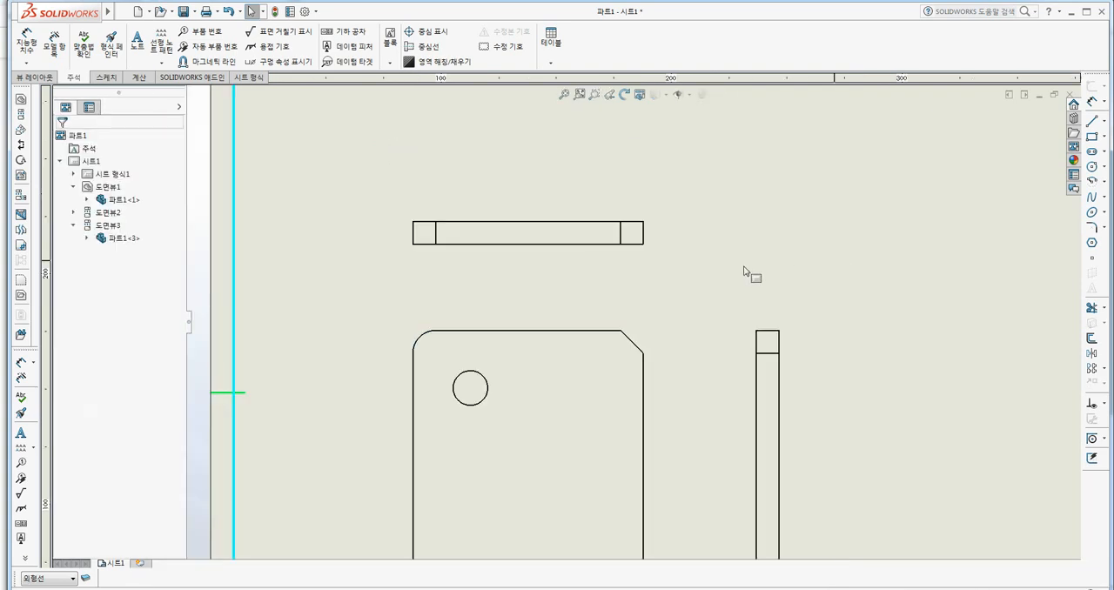
left_click(702, 277)
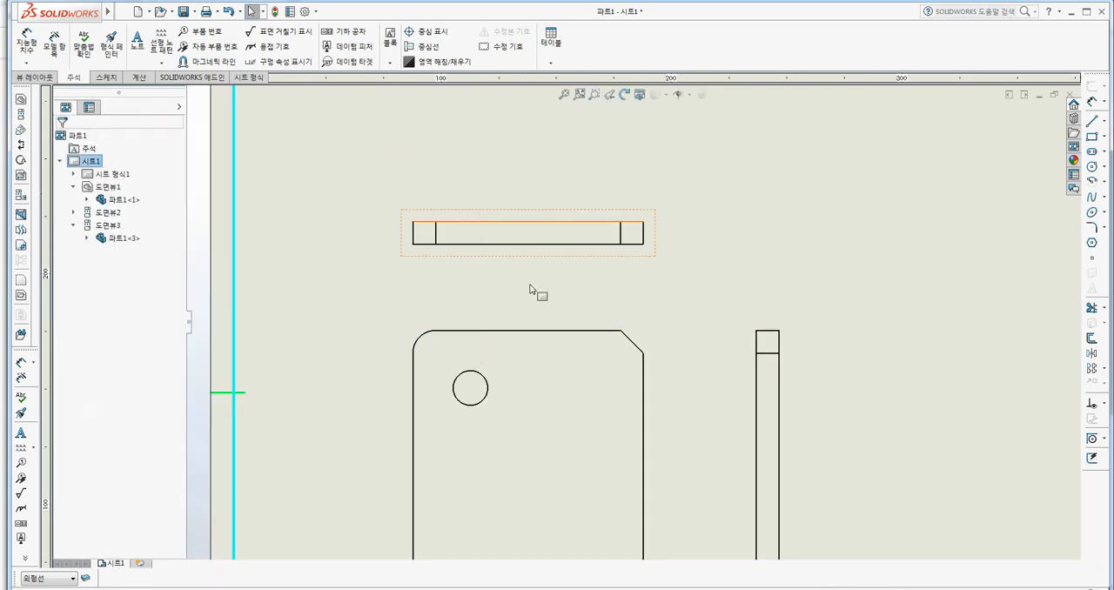
scroll(458, 249, "down", 2)
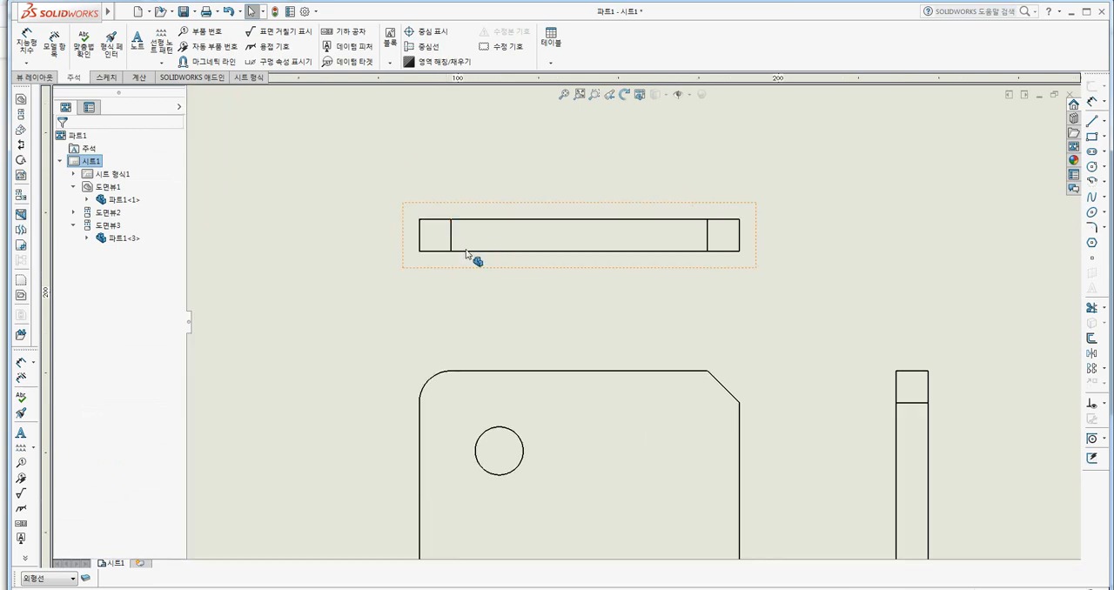
left_click(451, 237)
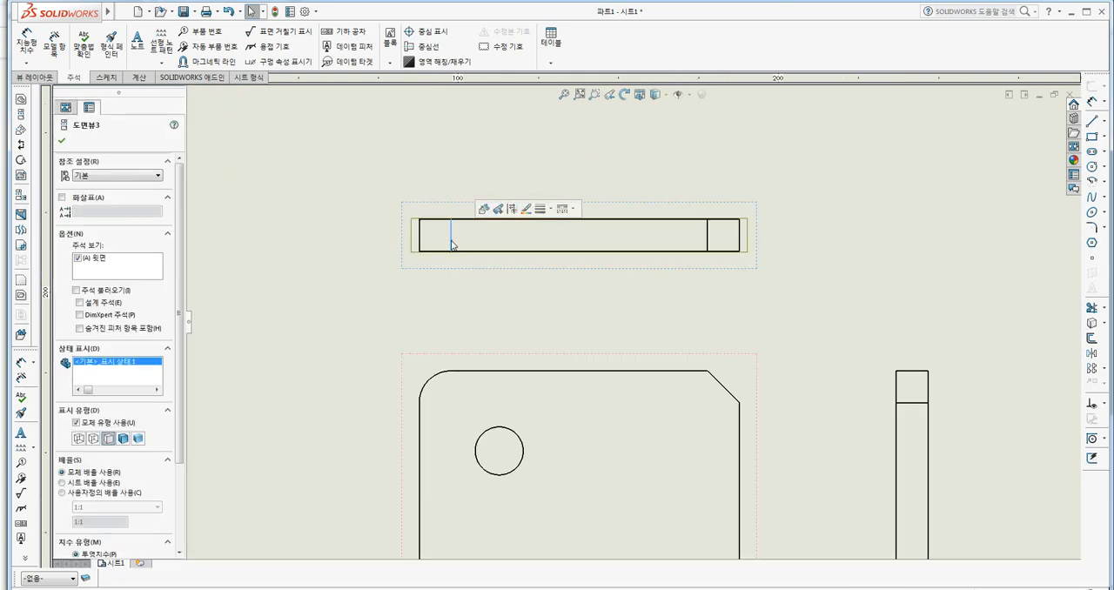
scroll(177, 396, "down", 5)
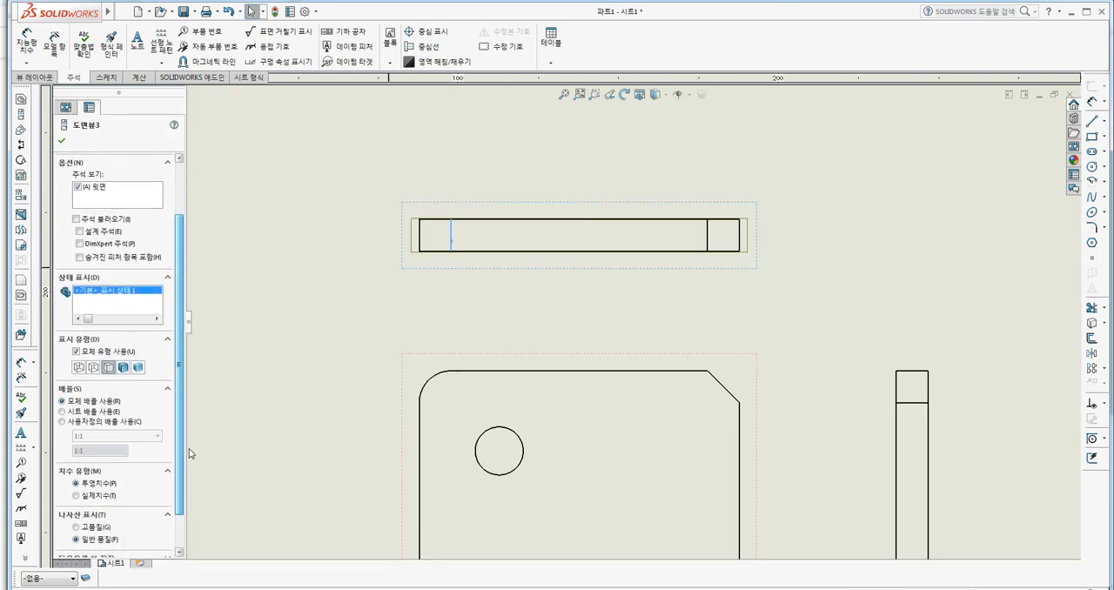
left_click(51, 578)
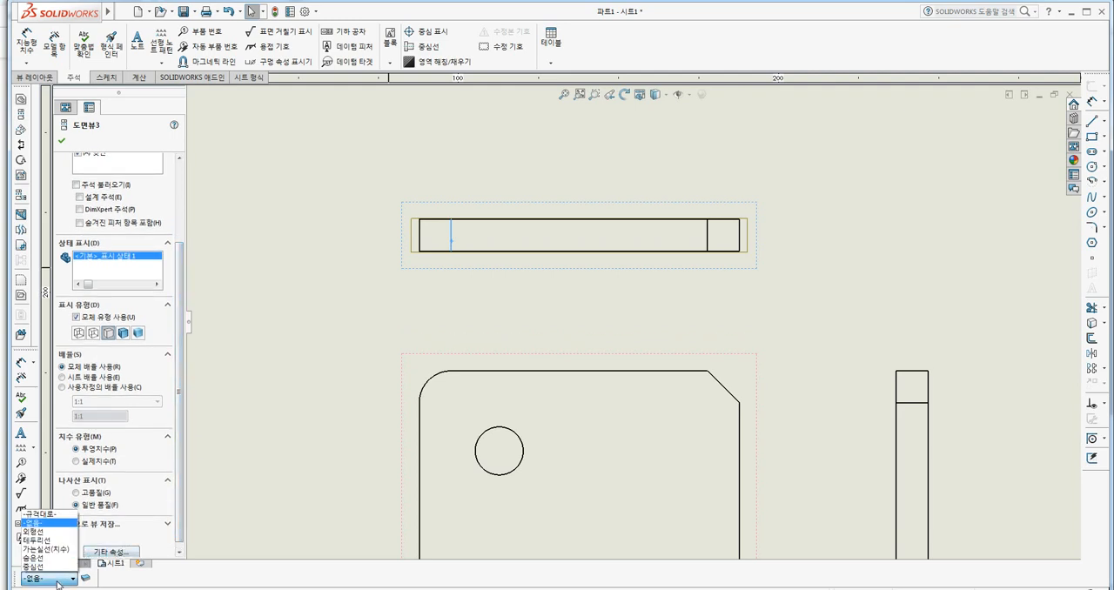
left_click(39, 535)
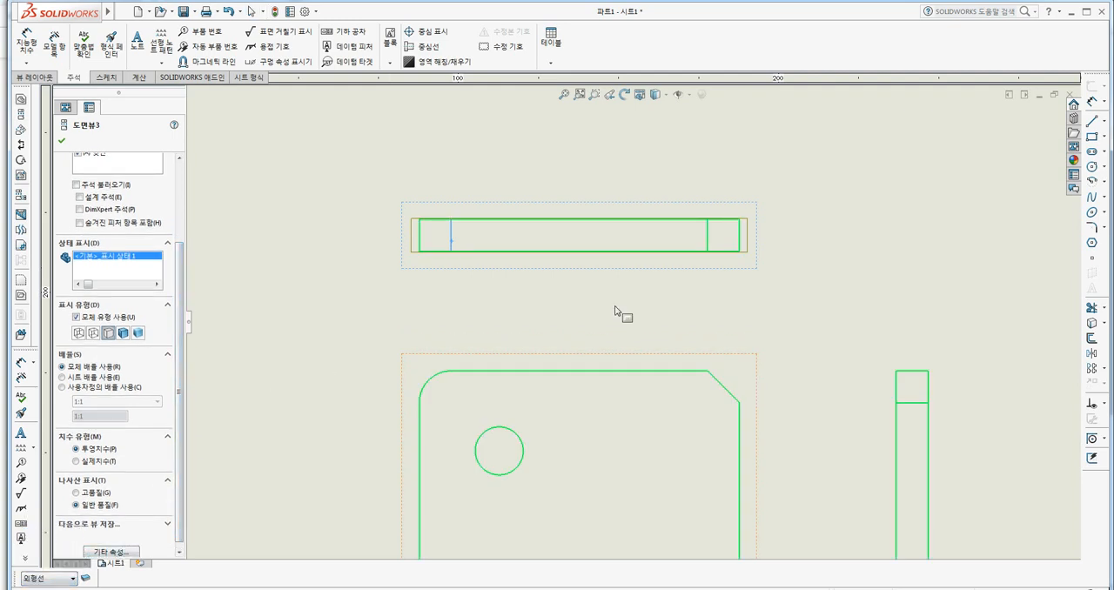
left_click(261, 335)
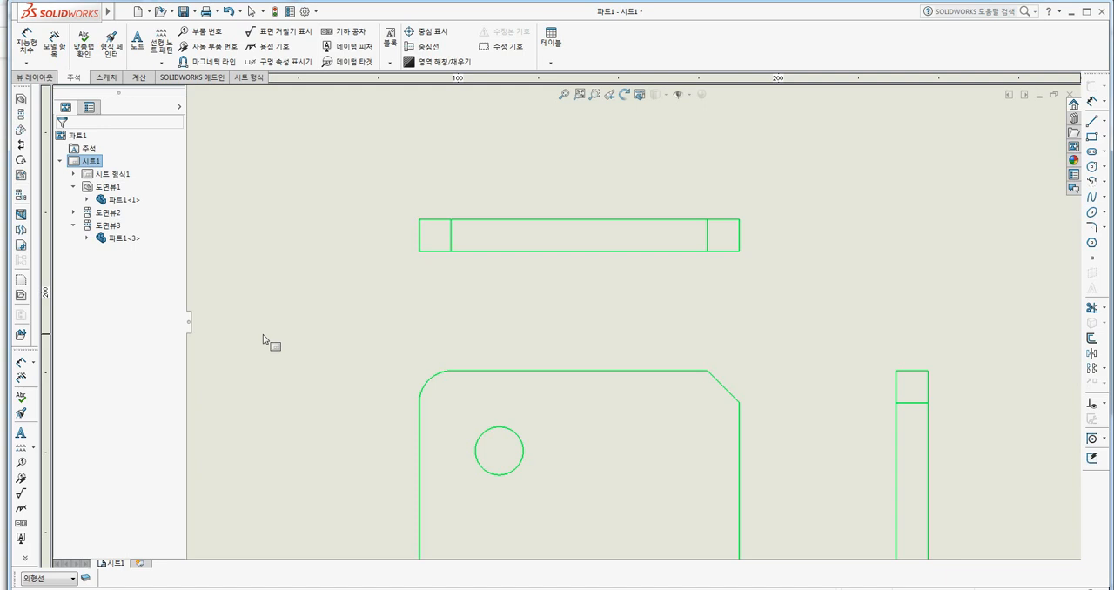
key("Escape")
Make the 중심선 and 가는실선(치수) layers visible again and accept the layer settings.
scroll(311, 323, "up", 2)
scroll(587, 415, "up", 2)
middle_click_drag(602, 418, 388, 361)
scroll(370, 340, "down", 2)
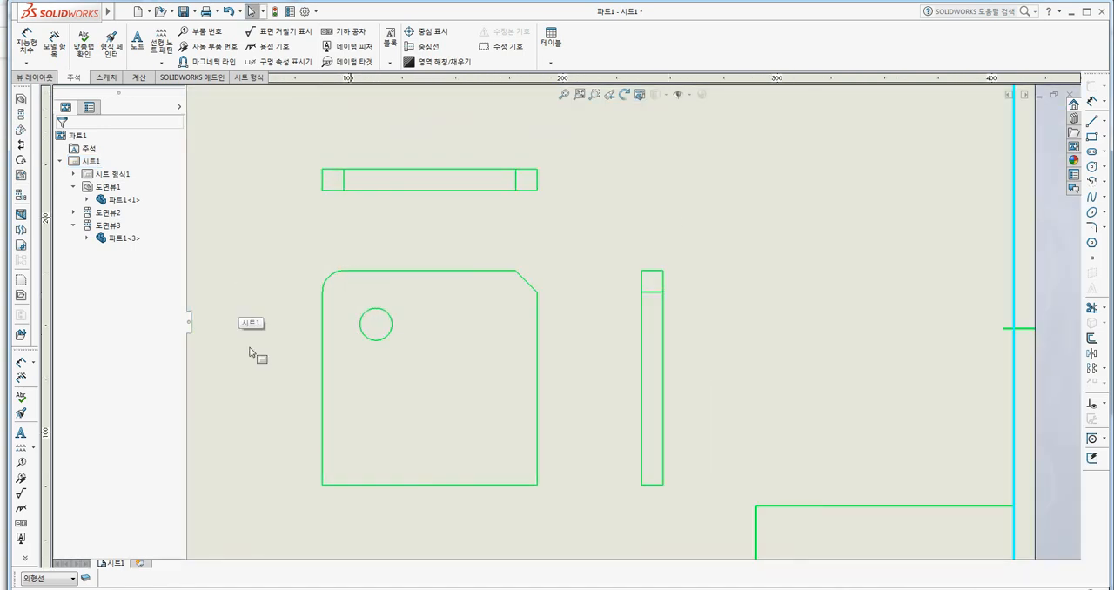
left_click(84, 578)
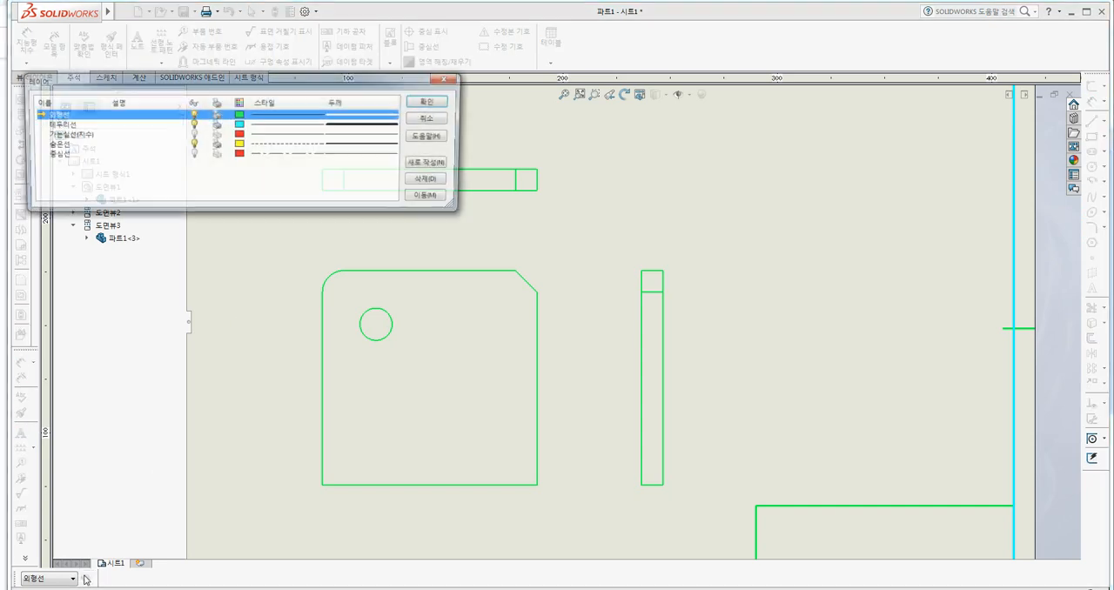
left_click(53, 154)
left_click(193, 154)
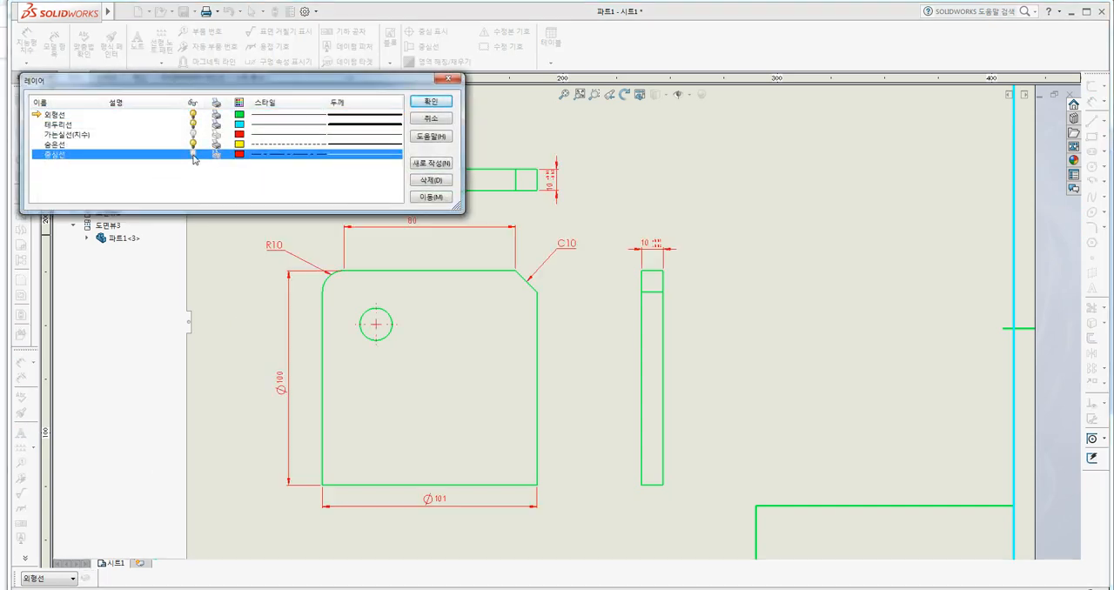
left_click(56, 135)
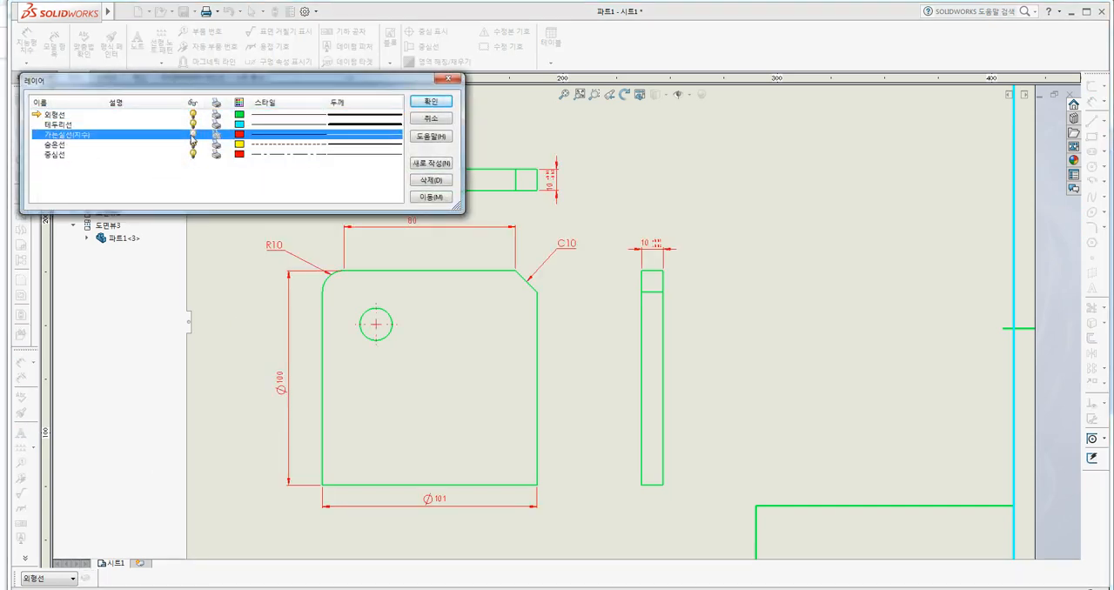
left_click(193, 135)
left_click(426, 102)
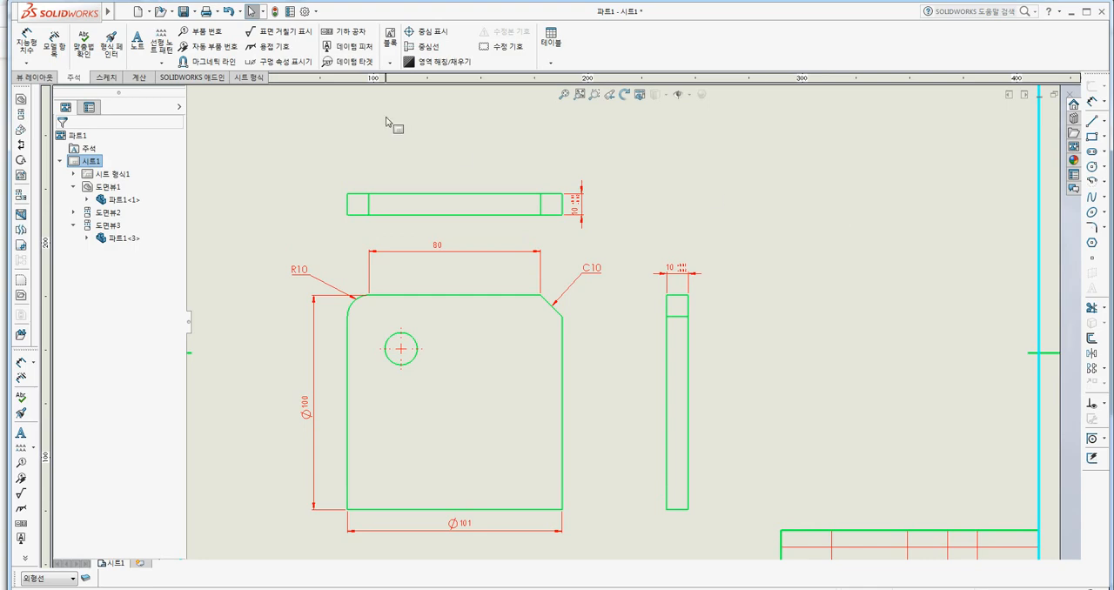
Assign linear dimensions to the 가는실선(치수) layer in the document properties.
left_click(305, 11)
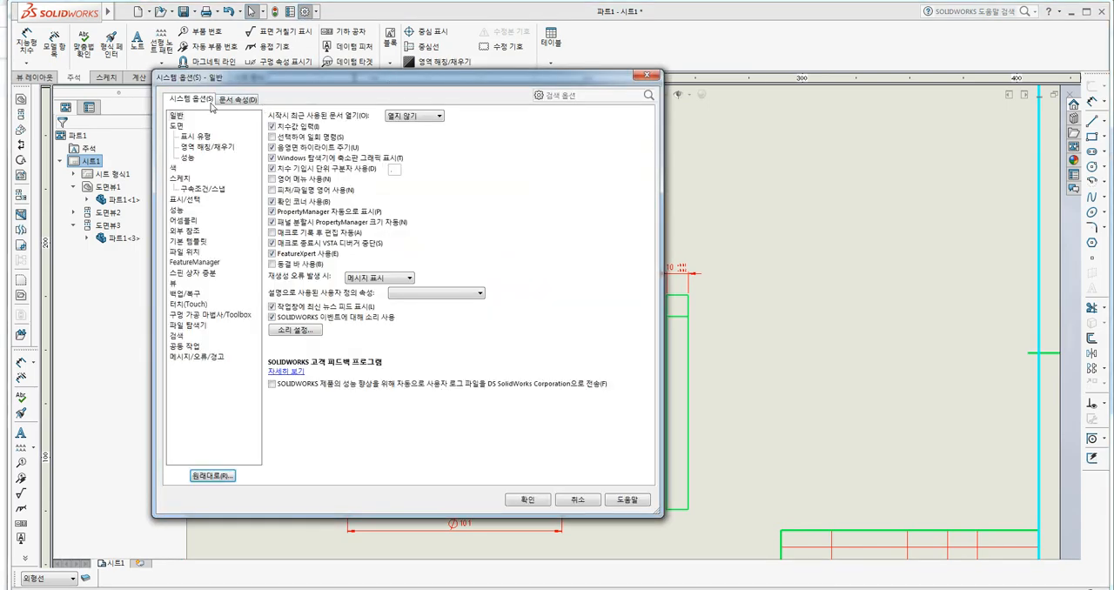
left_click(237, 98)
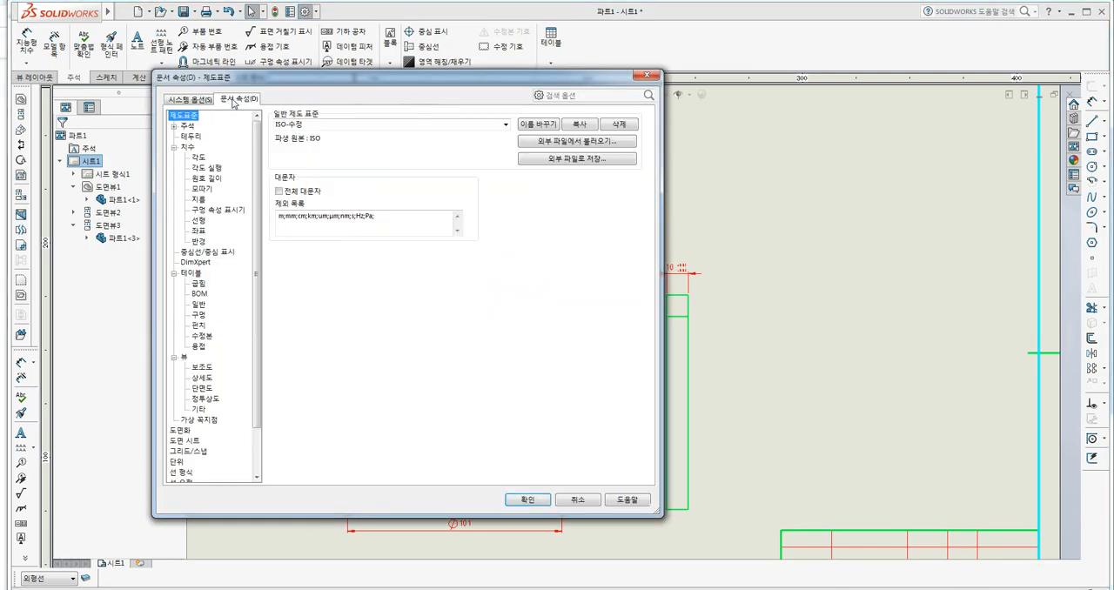
left_click(187, 148)
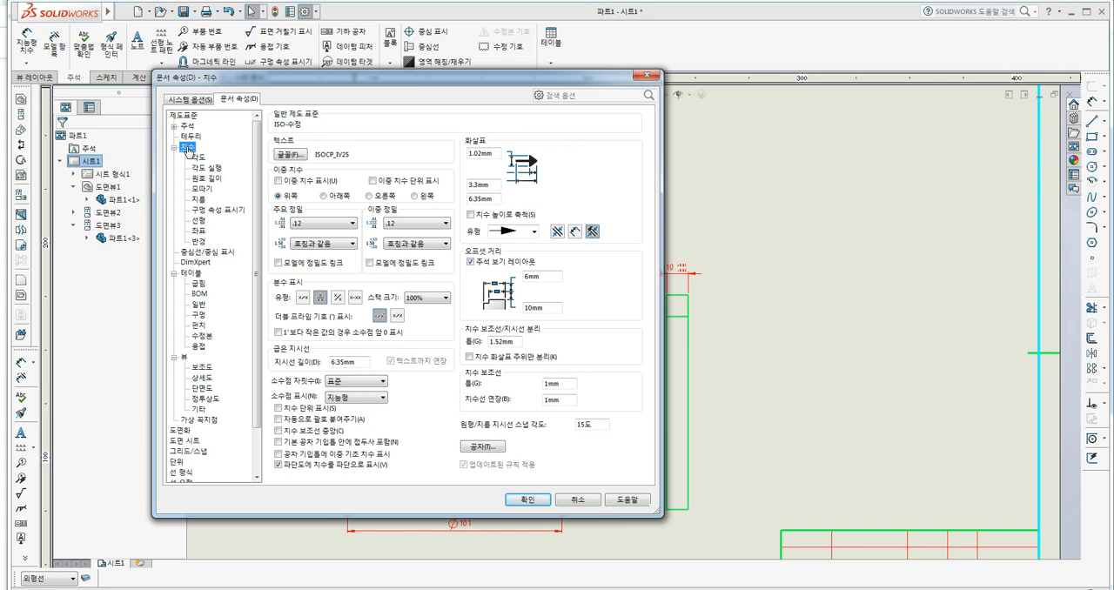
left_click(198, 221)
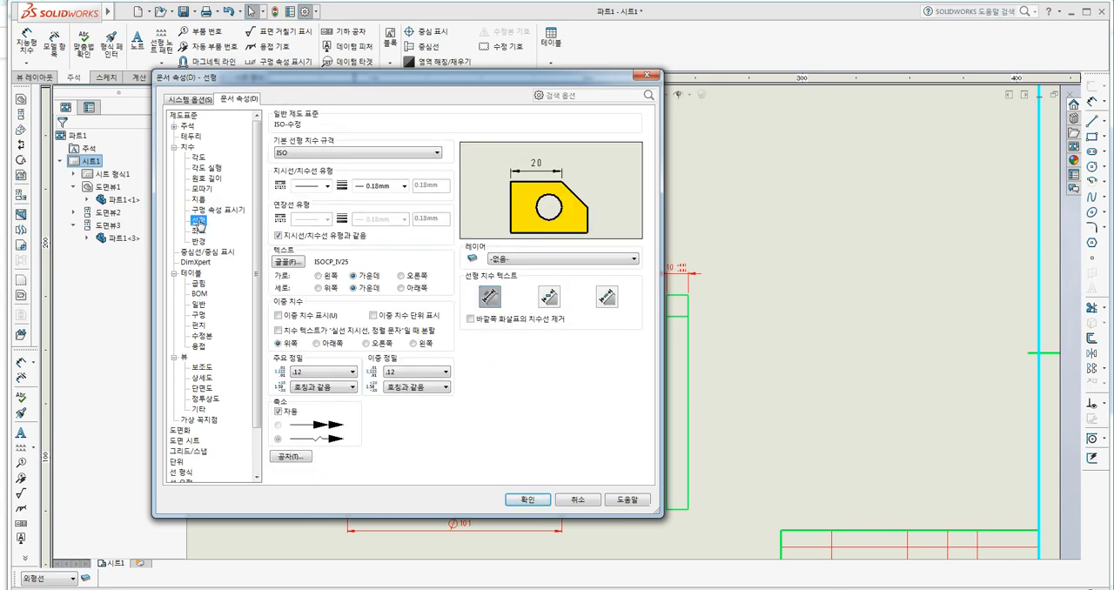
left_click(187, 148)
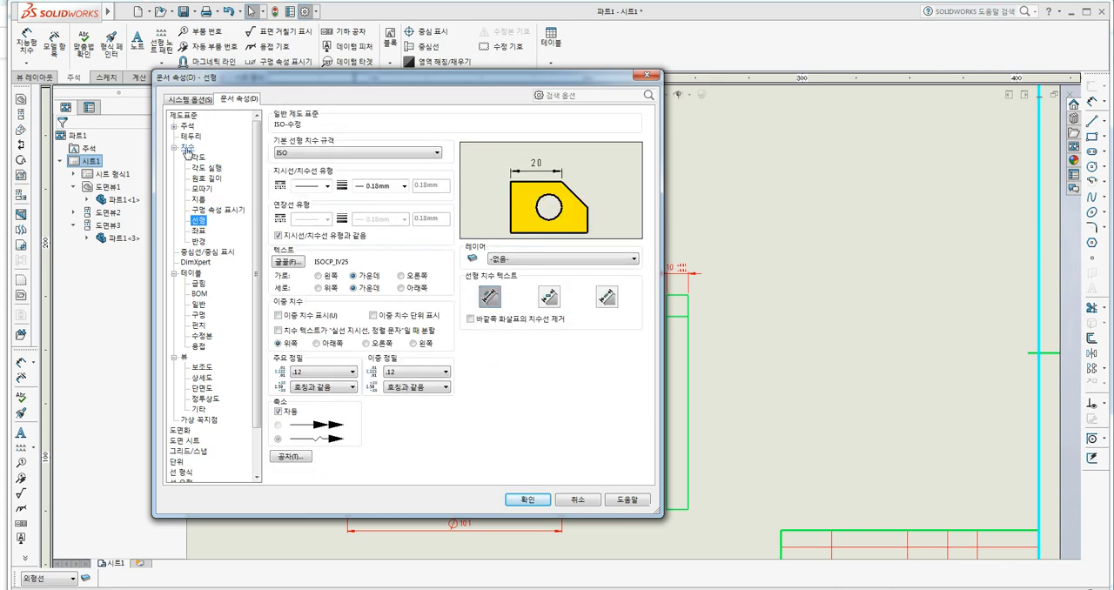
left_click(199, 222)
left_click(504, 263)
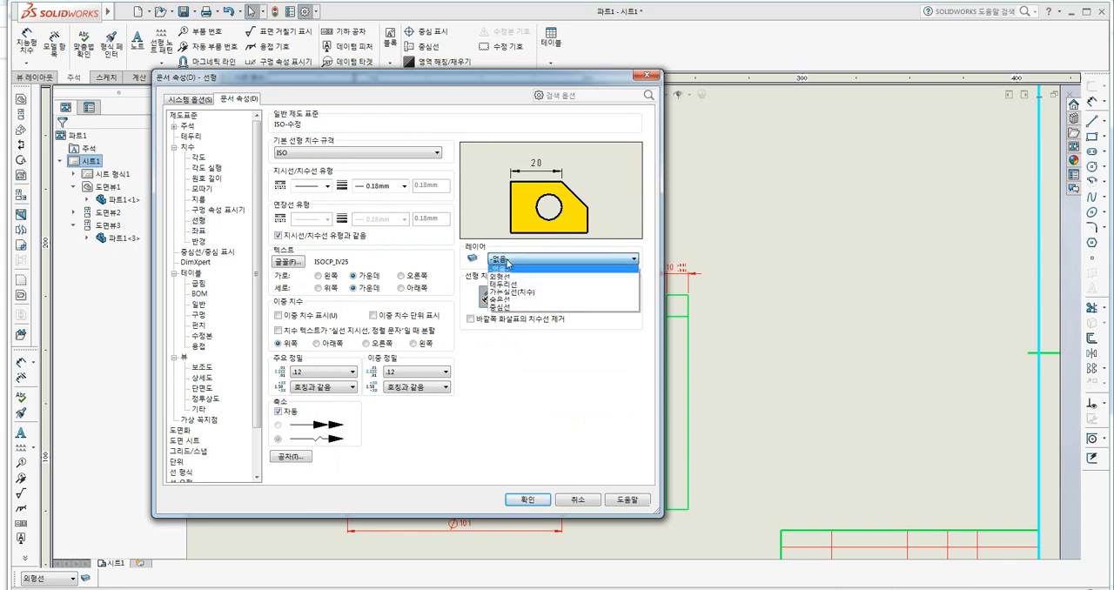
left_click(512, 278)
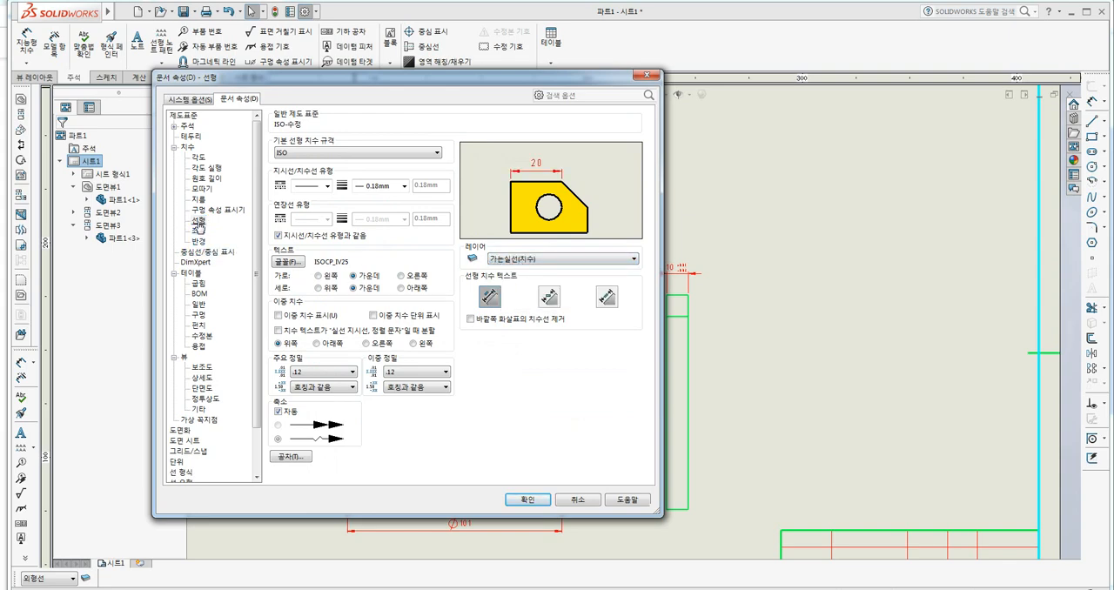
Set the layer of arc length and chamfer dimensions to 가는실선(치수).
left_click(202, 179)
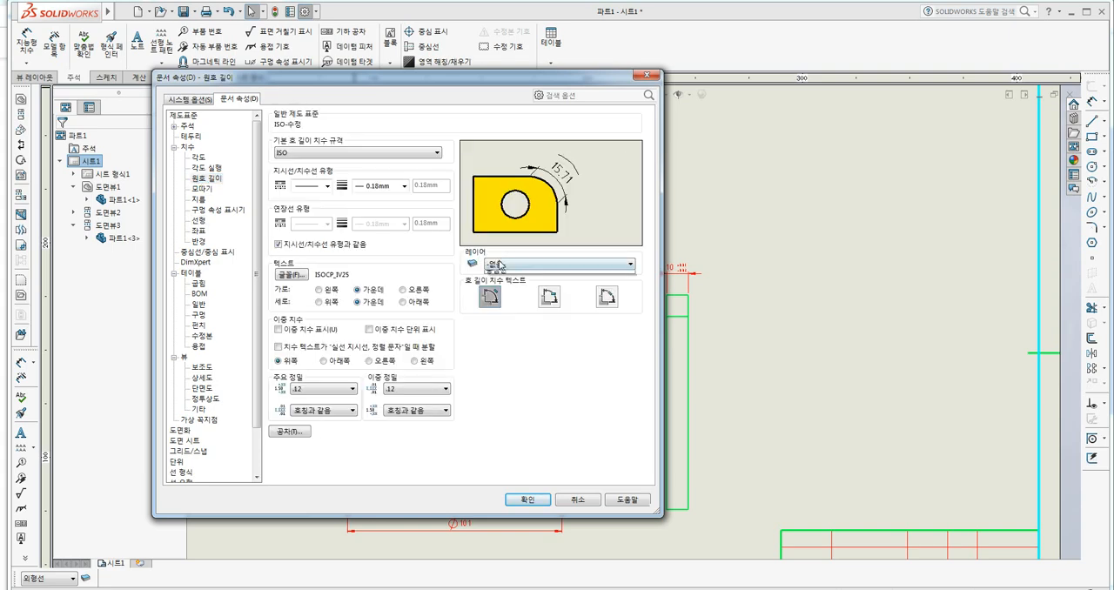
left_click(505, 263)
left_click(512, 279)
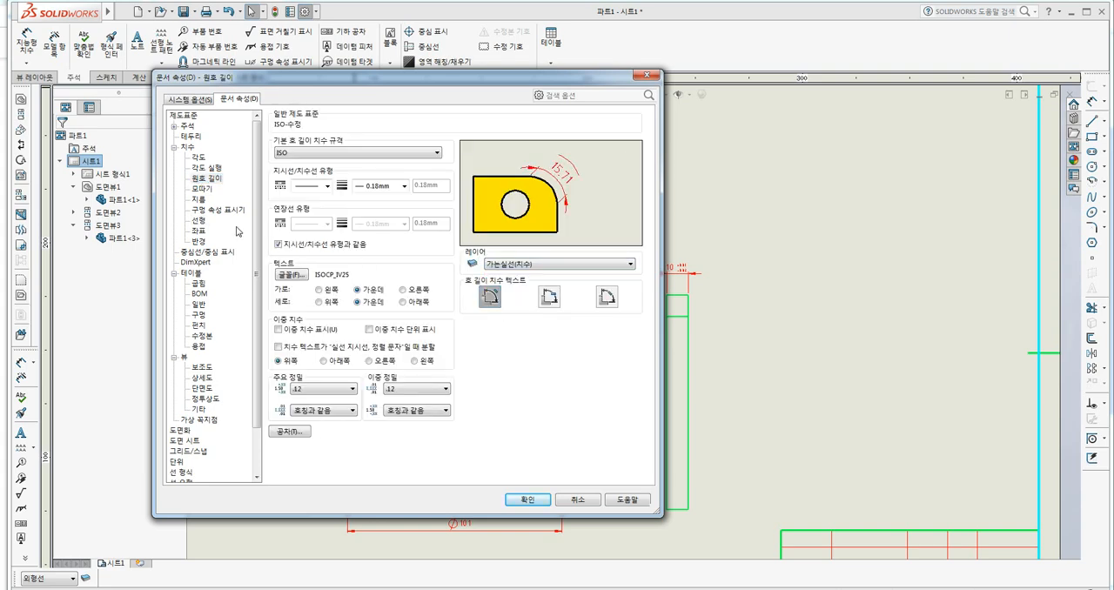
left_click(203, 188)
left_click(535, 273)
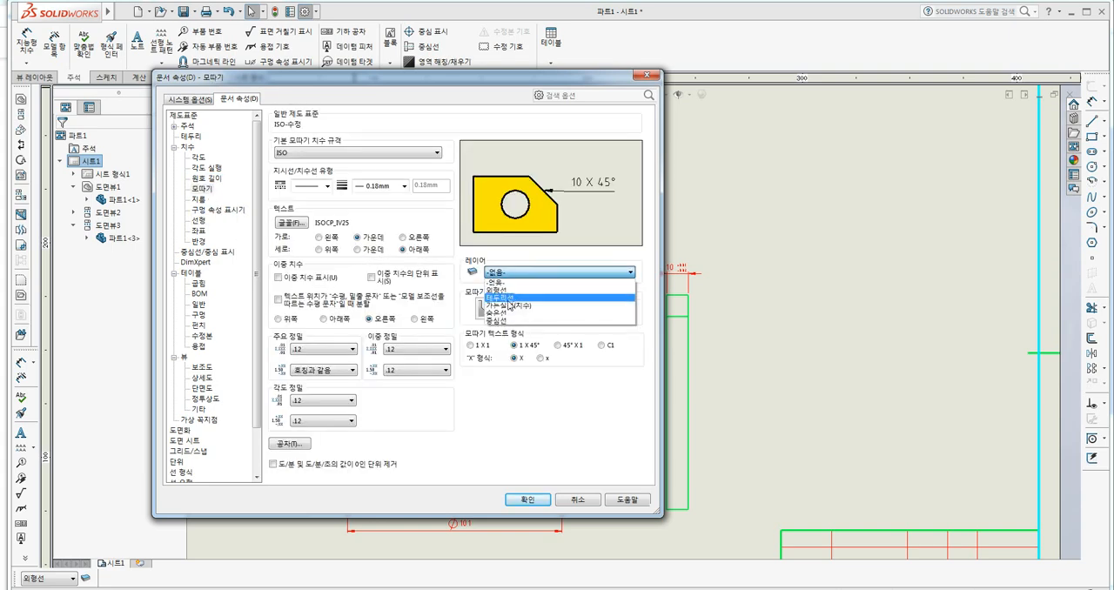
left_click(532, 292)
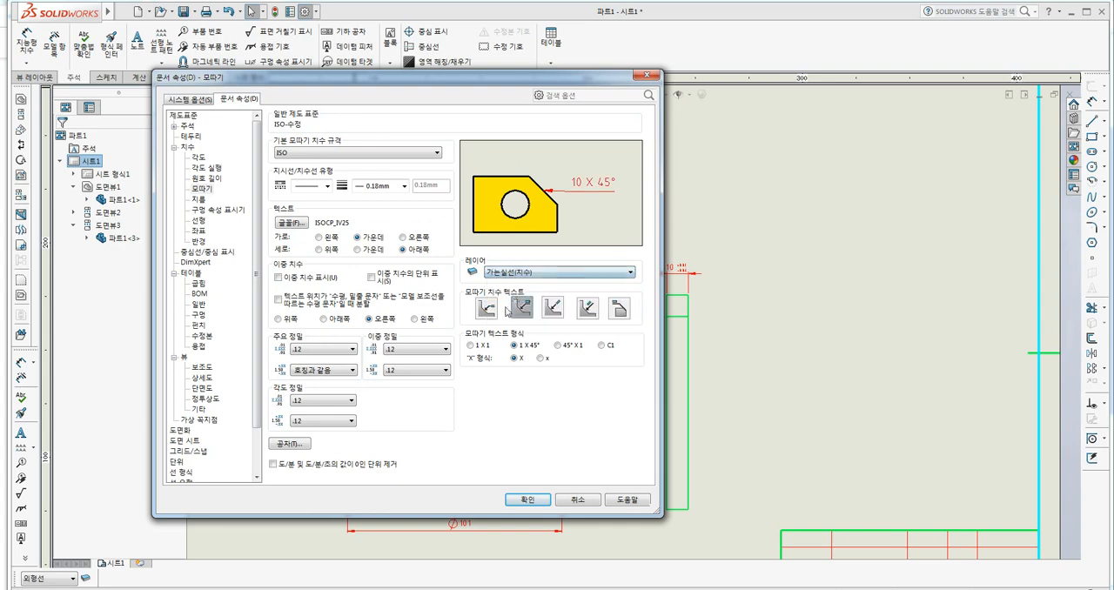
Set the layer of radius and angle dimensions to 가는실선(치수) and accept the document properties.
left_click(199, 241)
left_click(521, 266)
left_click(509, 294)
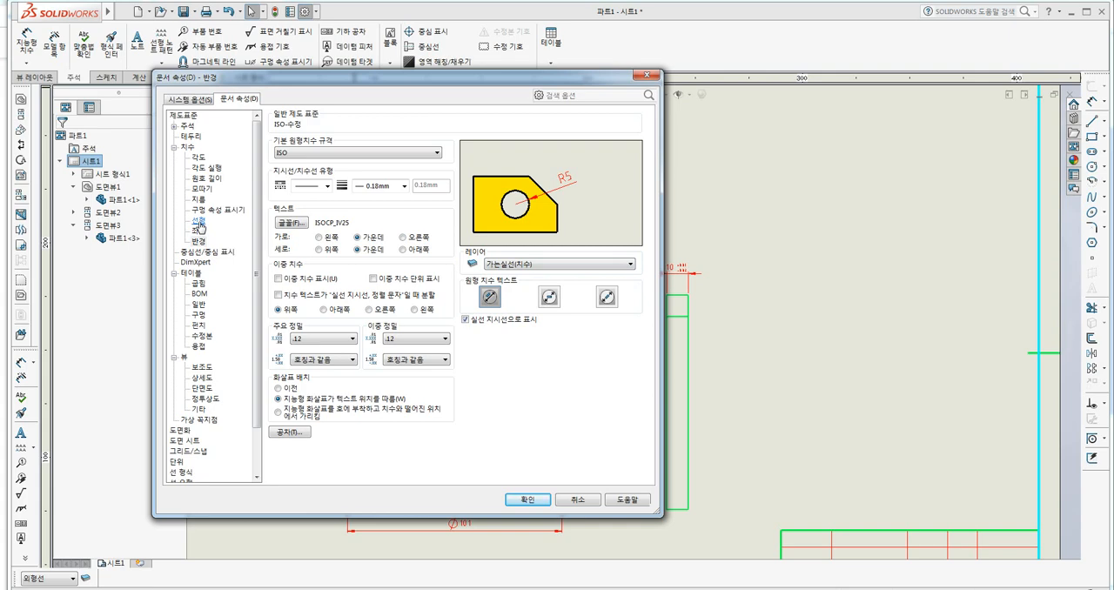
left_click(201, 189)
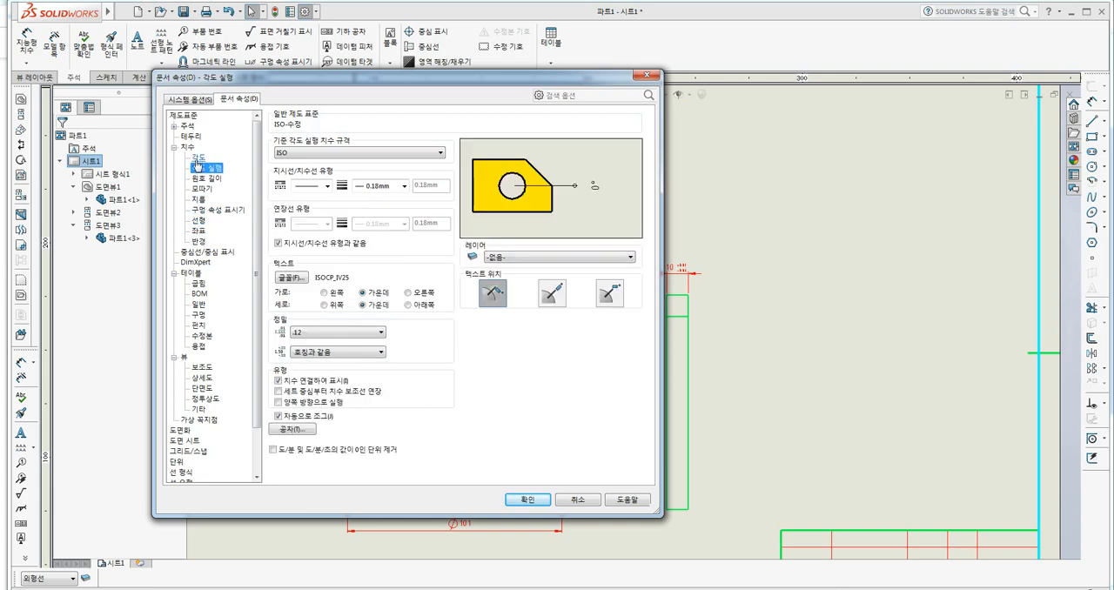
left_click(198, 156)
left_click(506, 265)
left_click(509, 296)
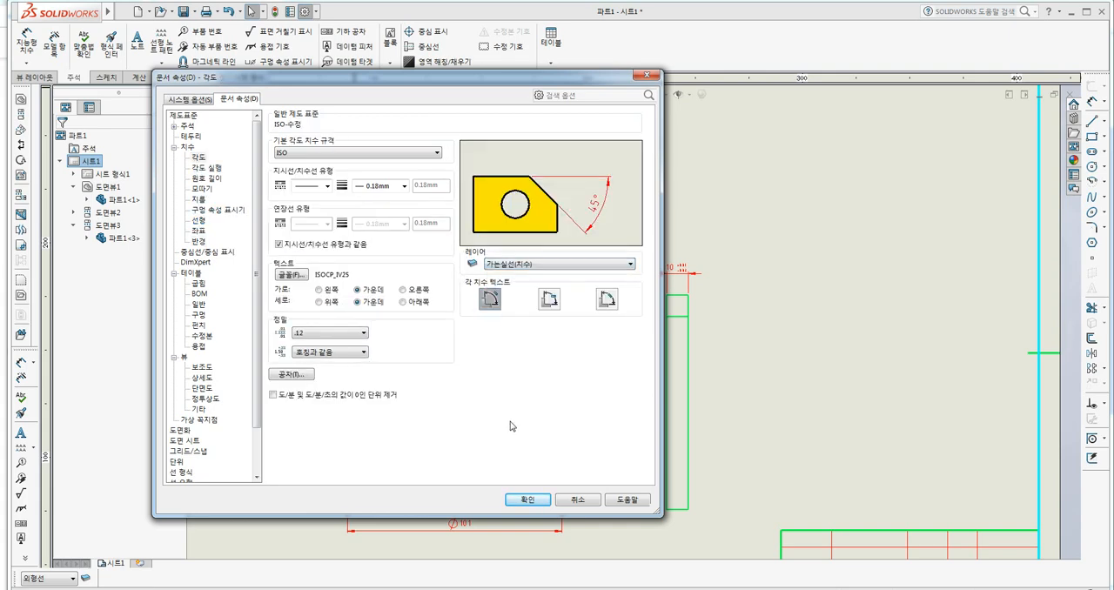
left_click(521, 498)
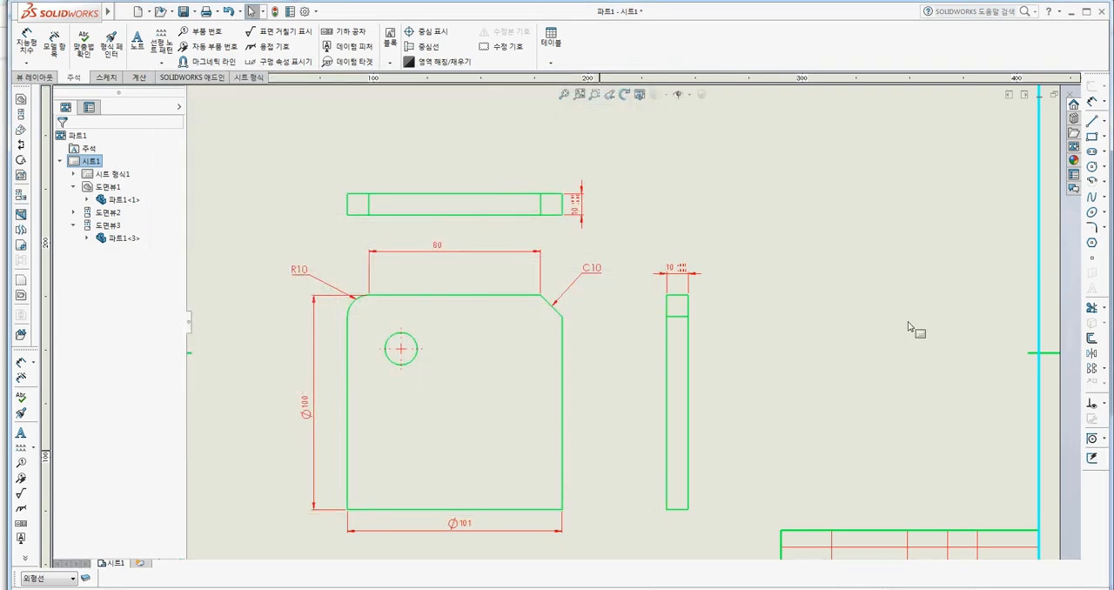
Keep the current layer on -규격대로- and dimension the top view's left edge with a Smart Dimension placed outside it.
middle_click_drag(865, 310, 930, 294)
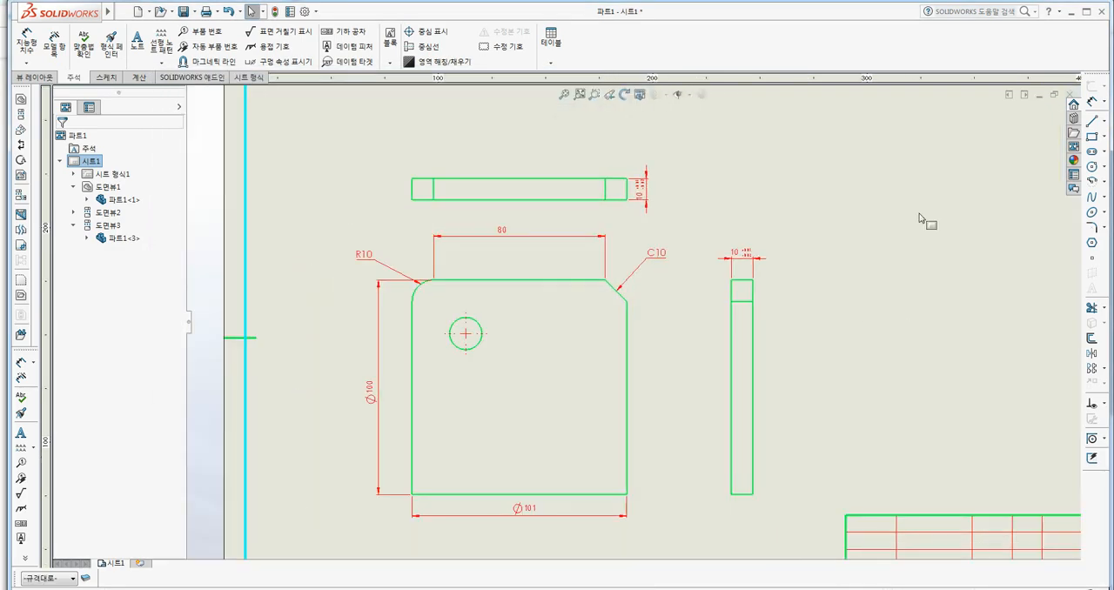
middle_click_drag(893, 217, 840, 224)
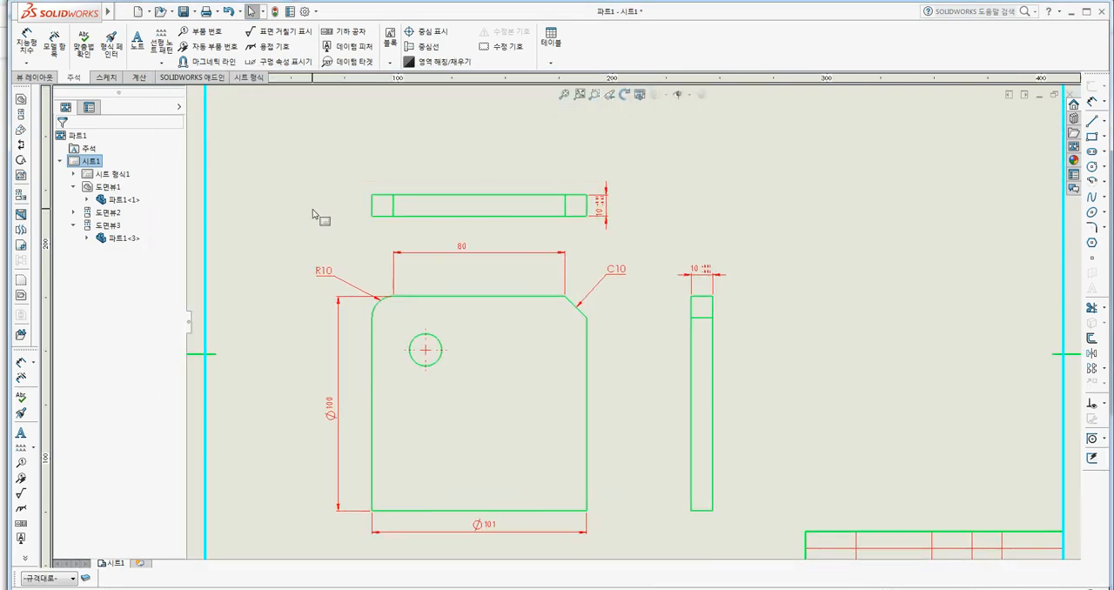
left_click(70, 579)
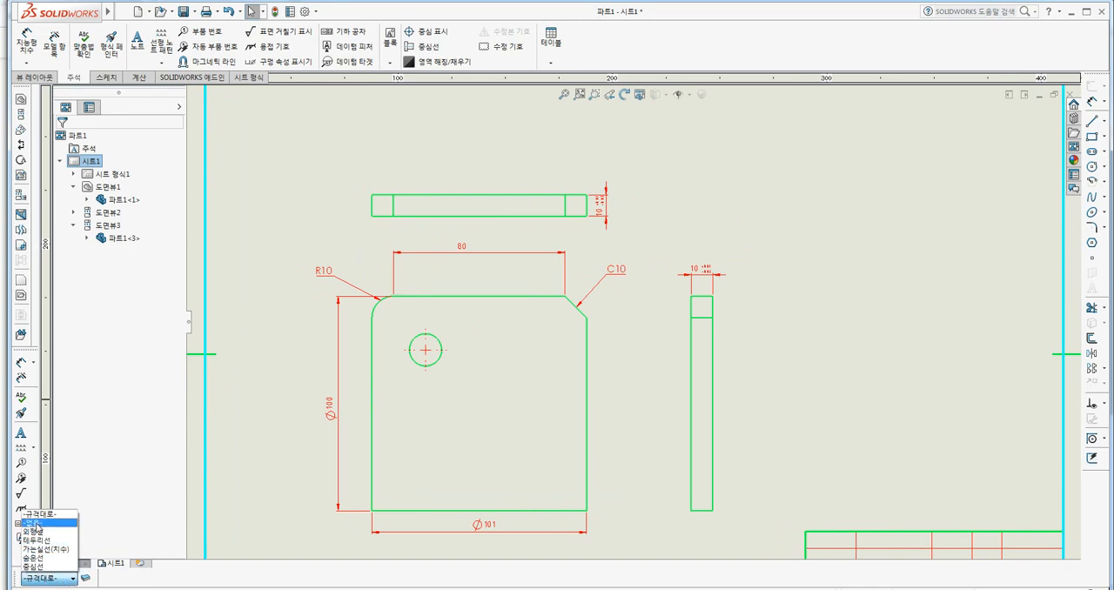
left_click(46, 523)
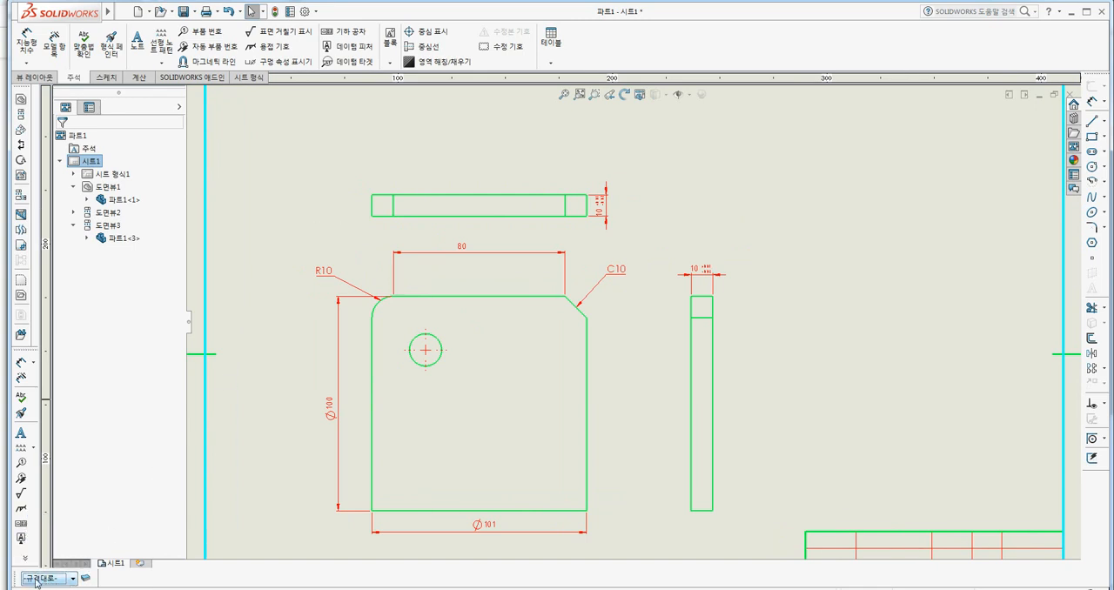
left_click(27, 41)
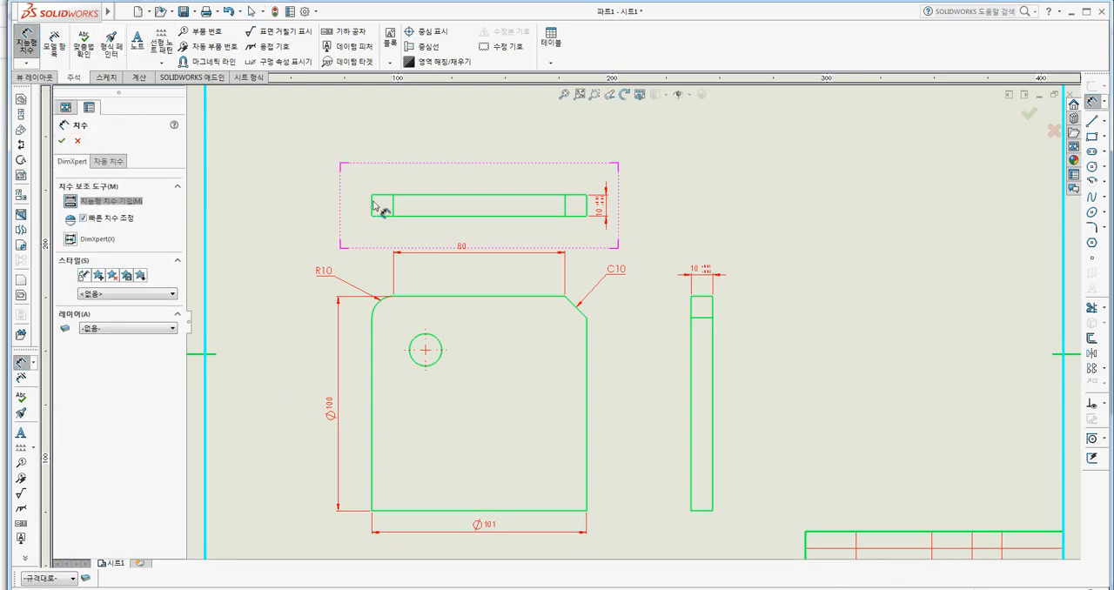
left_click(372, 206)
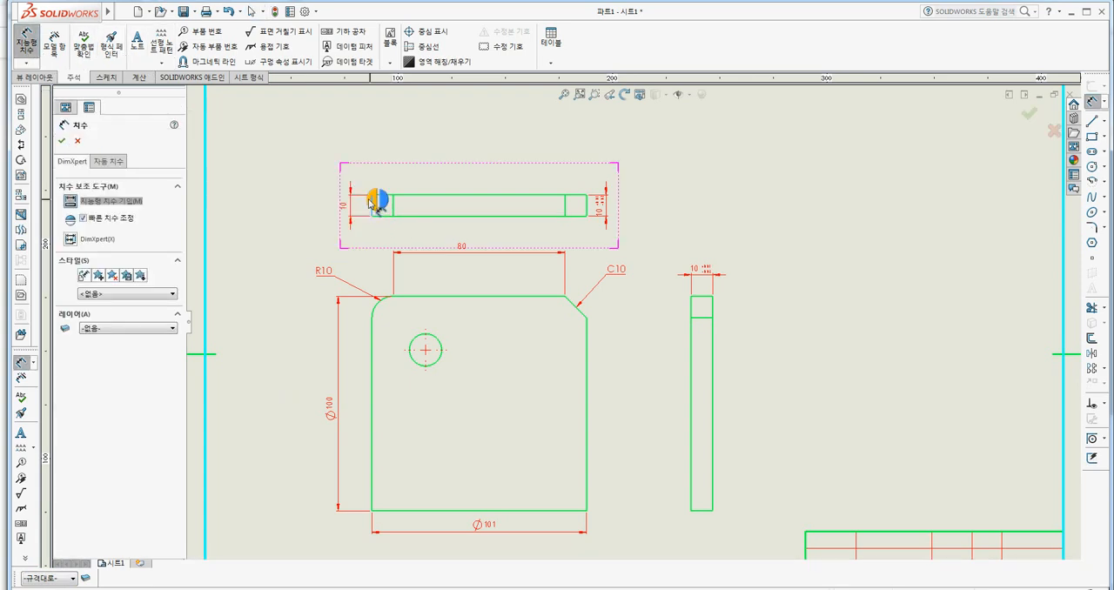
left_click(592, 157)
key("Escape")
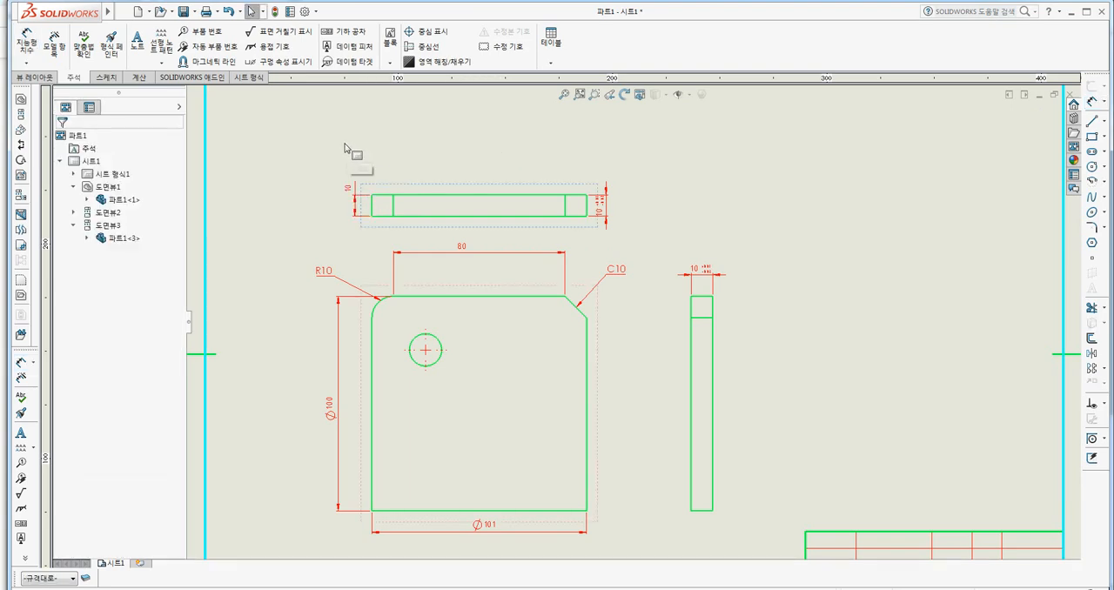
Save the format of the dimension on the top view's left edge as a new dimension style named 55.
scroll(345, 149, "down", 3)
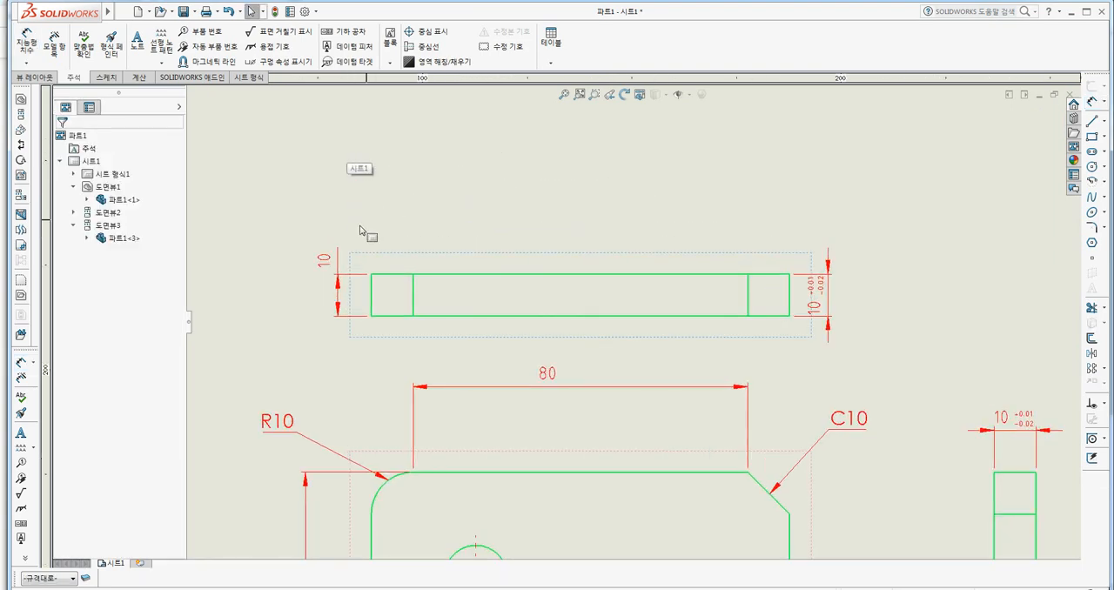
left_click(339, 280)
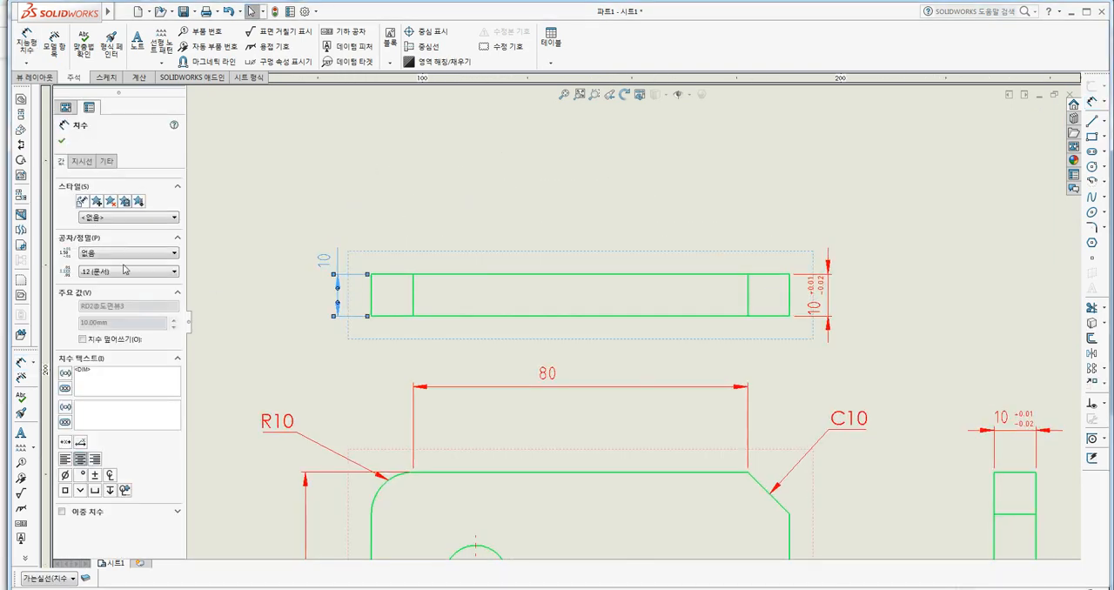
left_click(97, 202)
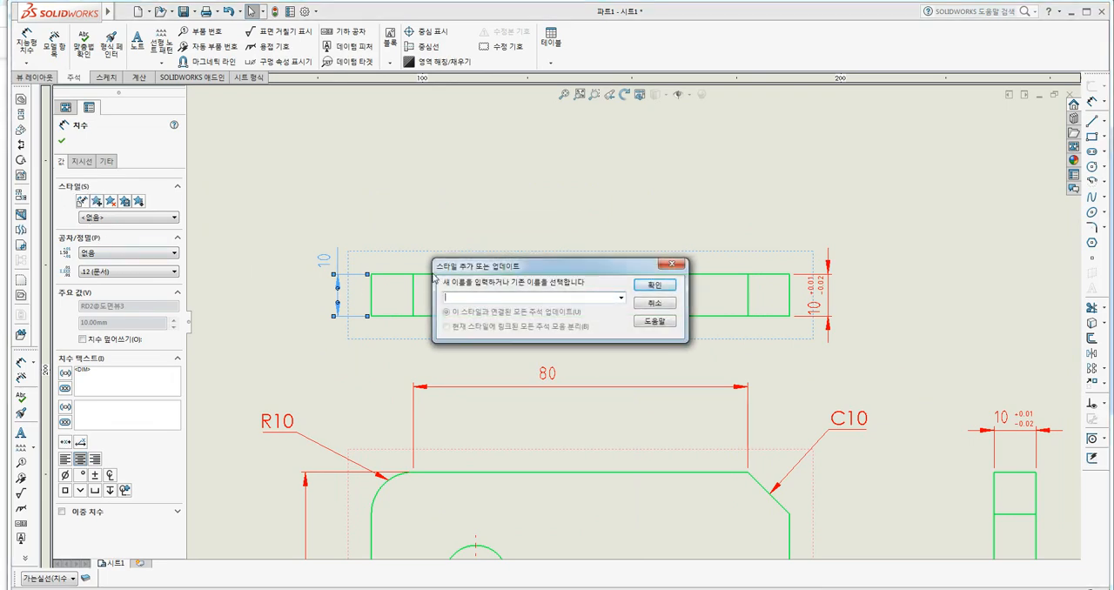
type("55")
left_click(655, 285)
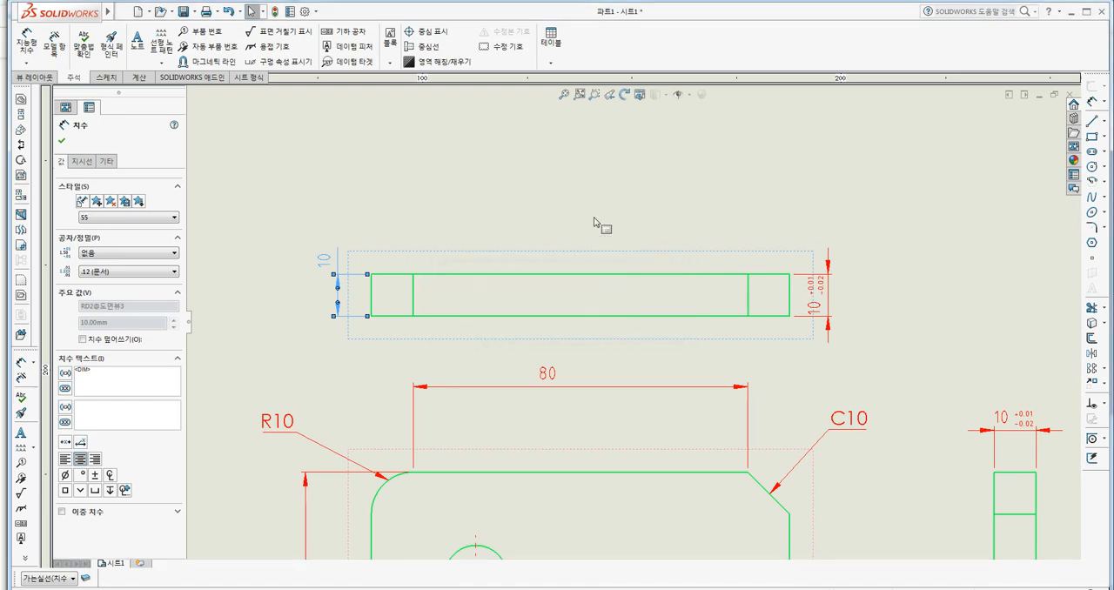
left_click(548, 186)
Select both toleranced 10 mm dimensions, the 80 and Ø100 dimensions and the R10 and C10 notes together, and apply style 55.
middle_click_drag(552, 194, 497, 167)
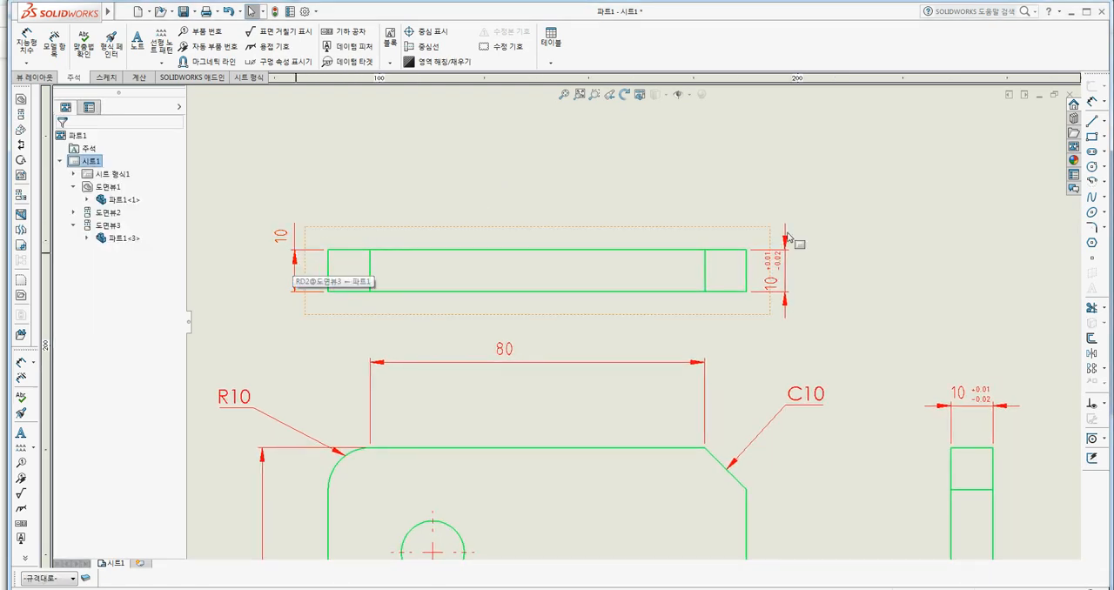
left_click(788, 284)
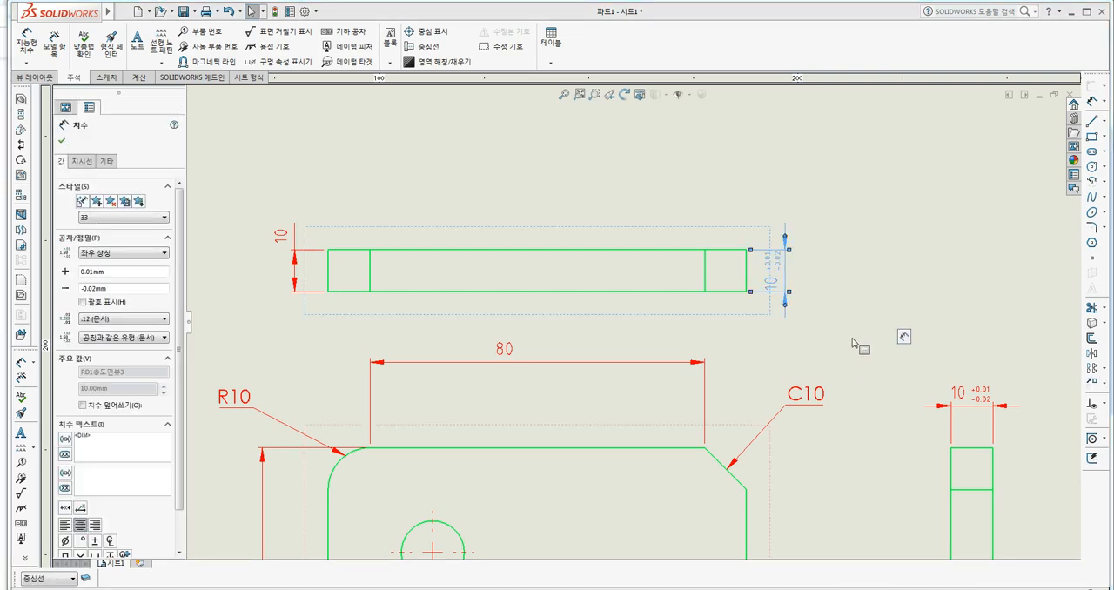
scroll(854, 339, "up", 1)
middle_click_drag(860, 348, 789, 213)
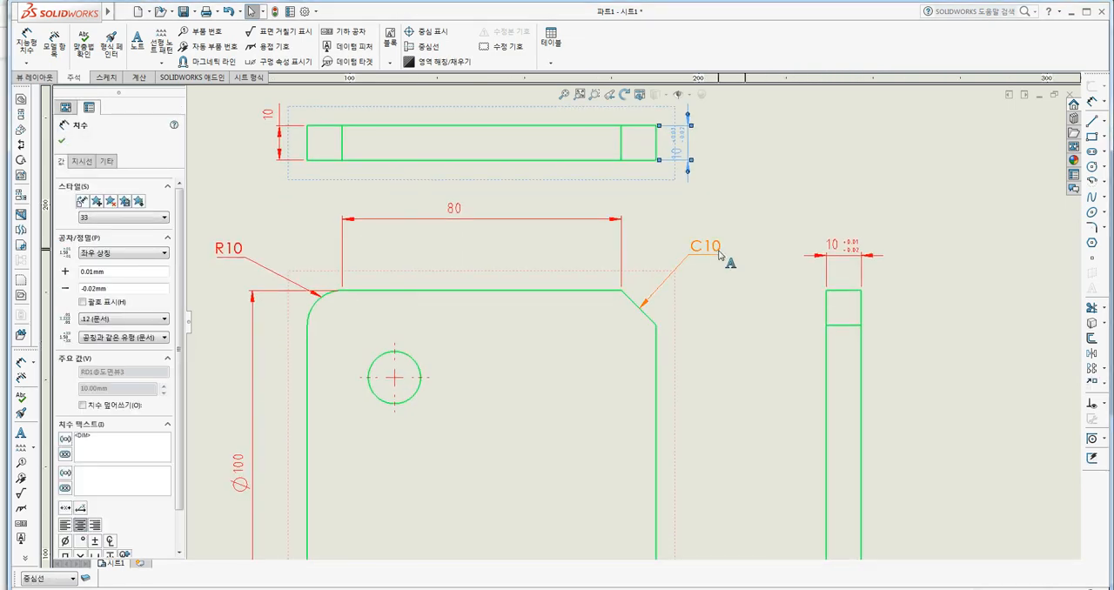
left_click(719, 253)
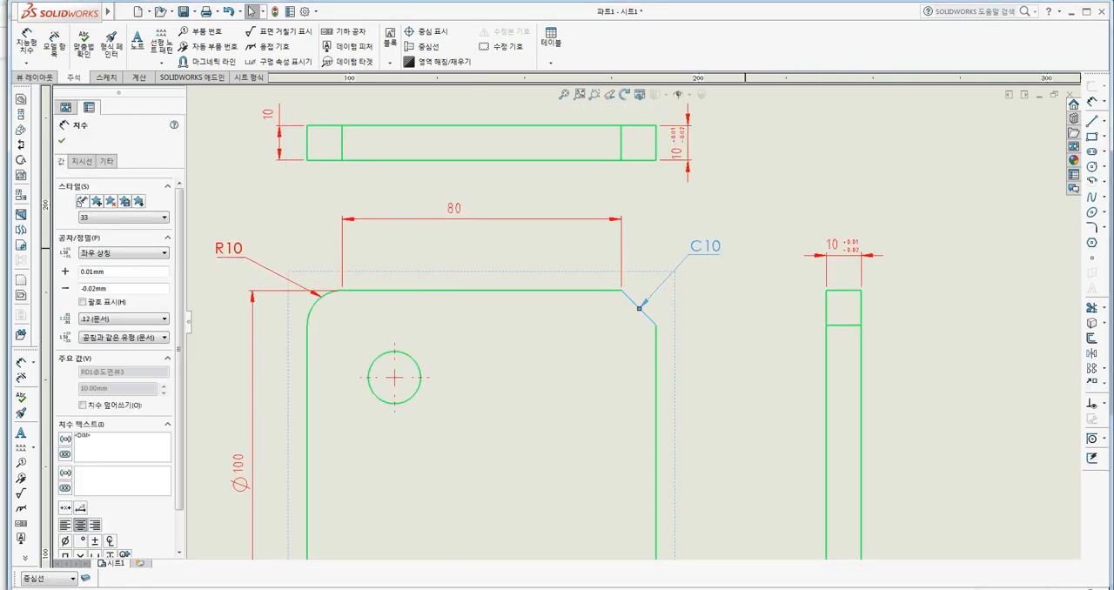
left_click(689, 162)
left_click(833, 247, "ctrl")
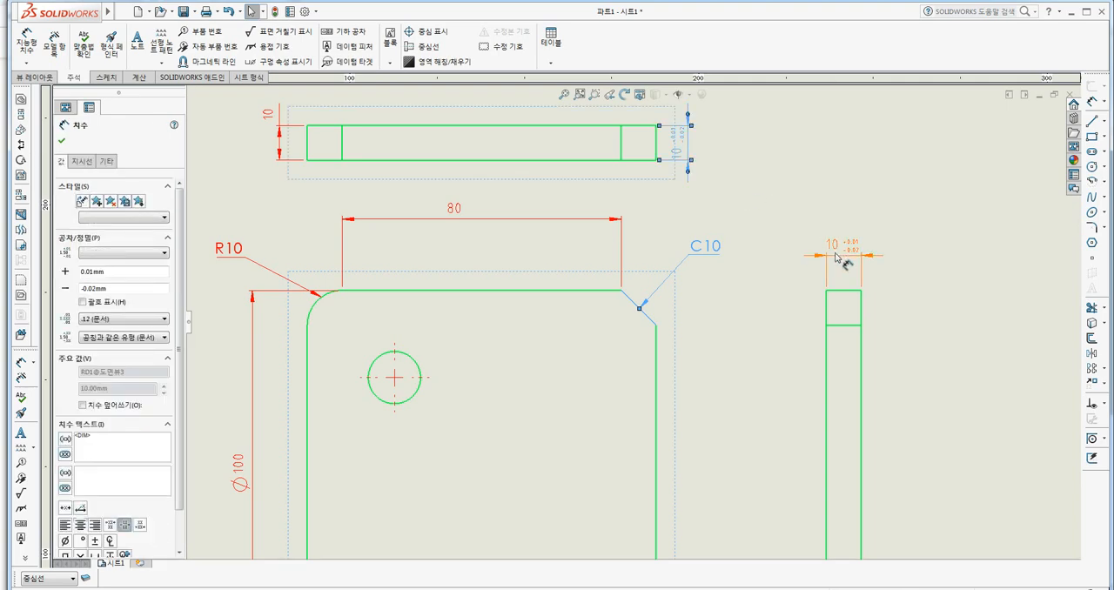
left_click(610, 224, "ctrl")
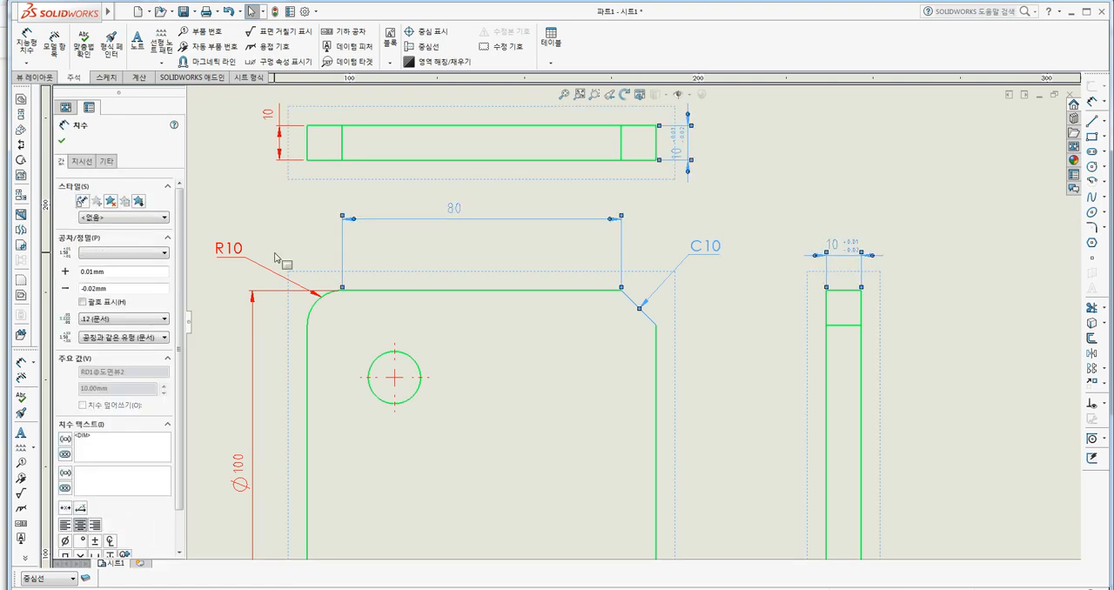
left_click(253, 324, "ctrl")
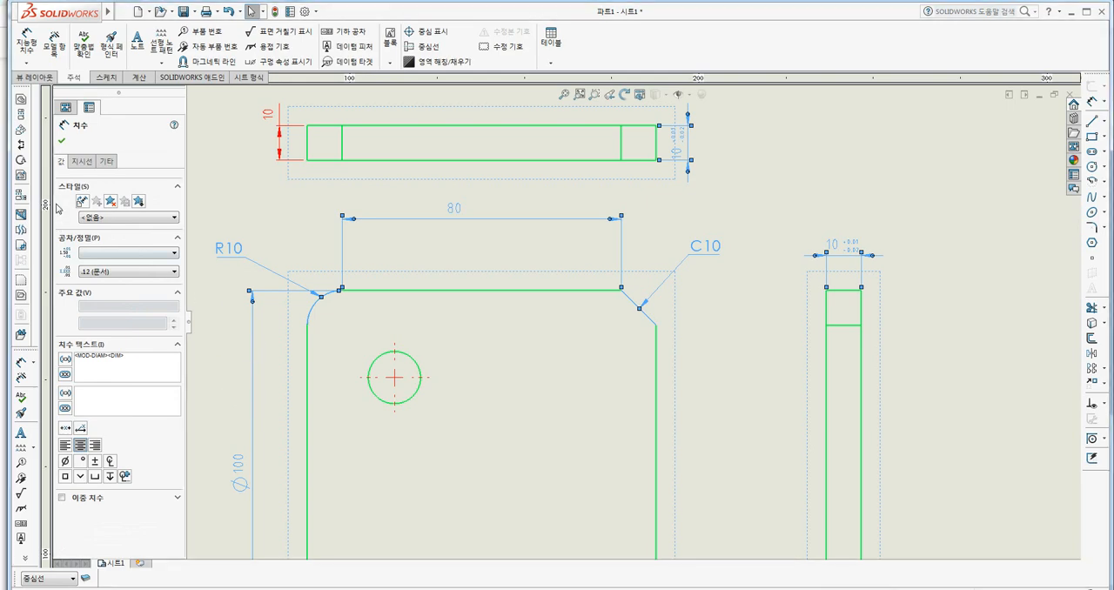
left_click(104, 218)
left_click(92, 252)
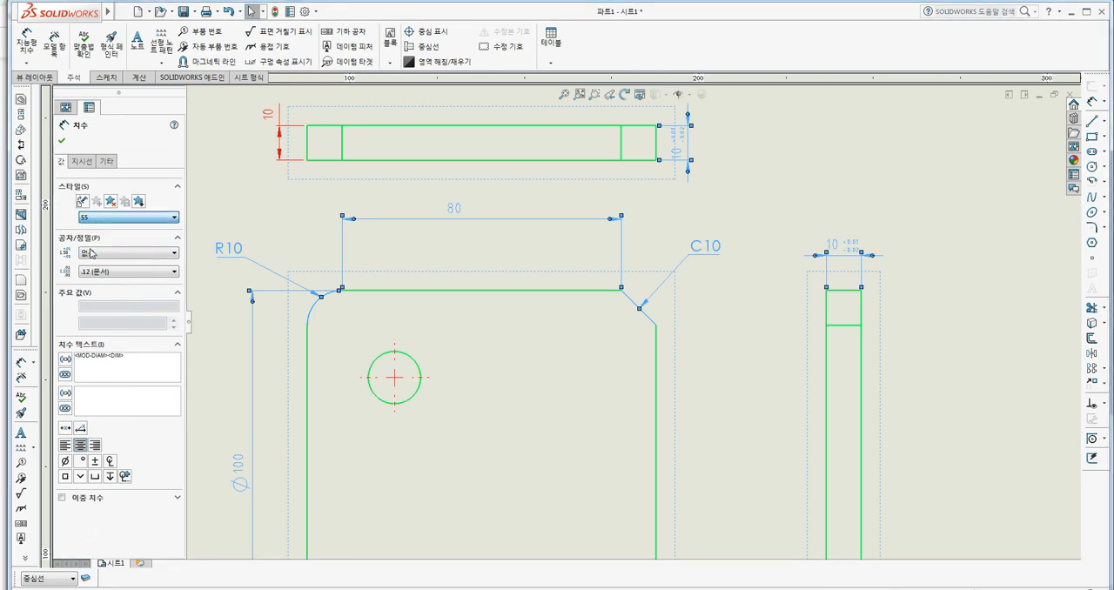
left_click(912, 200)
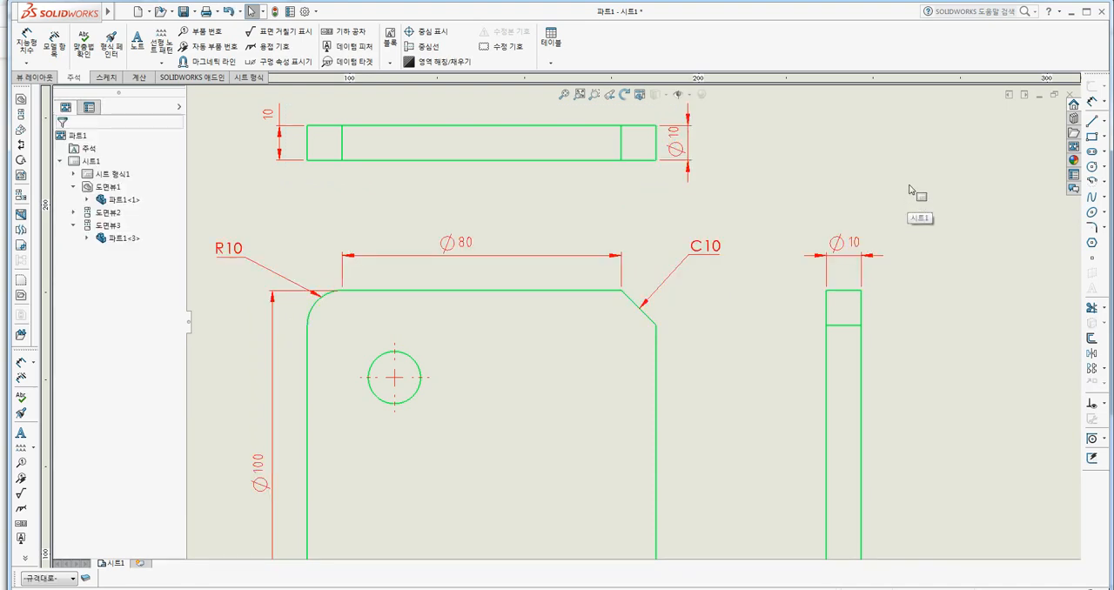
Check the style applied to the side view's Ø10 dimension and the front view's Ø80 dimension, and review the dimensioned views.
left_click(849, 248)
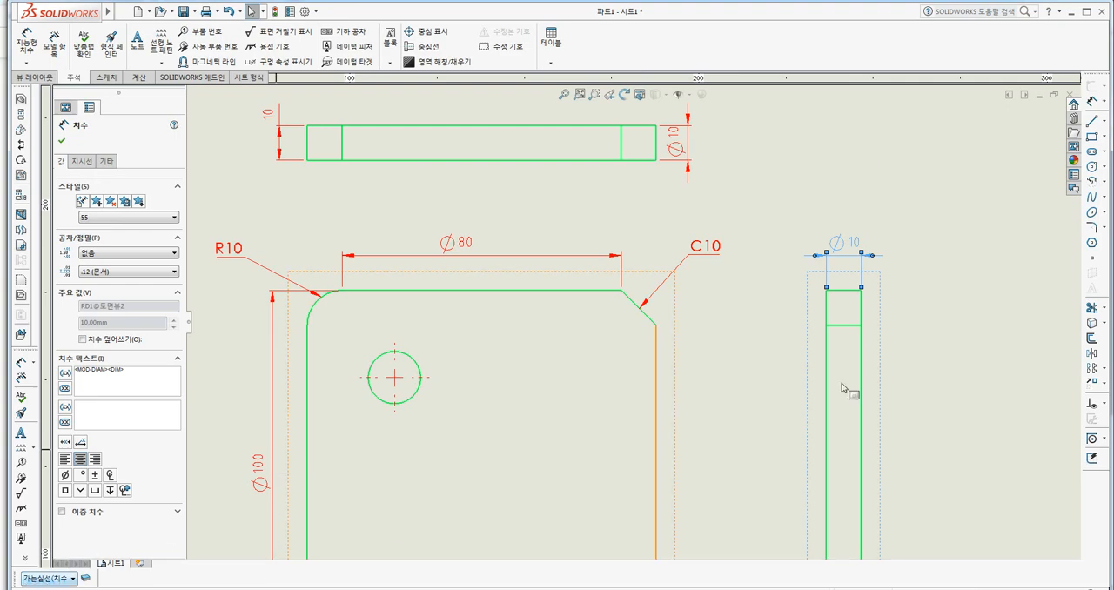
left_click(600, 260)
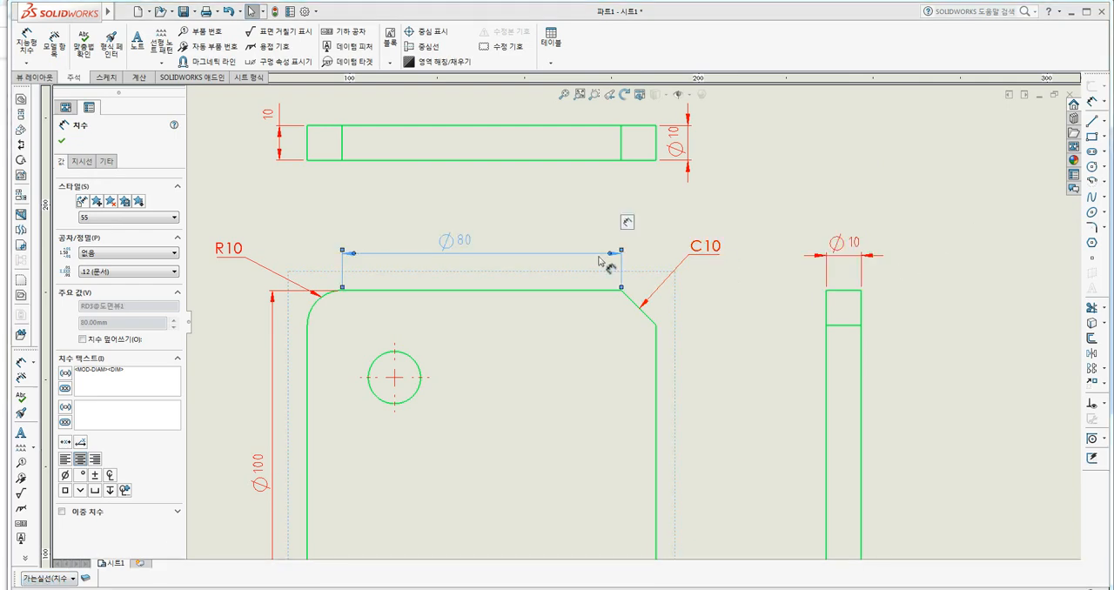
left_click(713, 411)
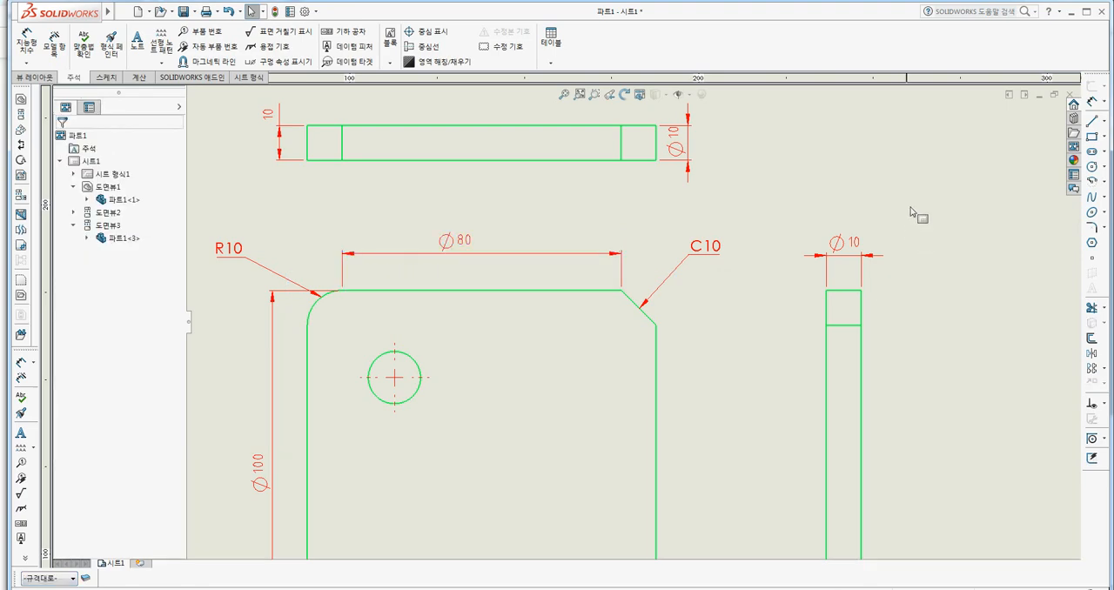
scroll(943, 312, "up", 1)
scroll(917, 308, "up", 1)
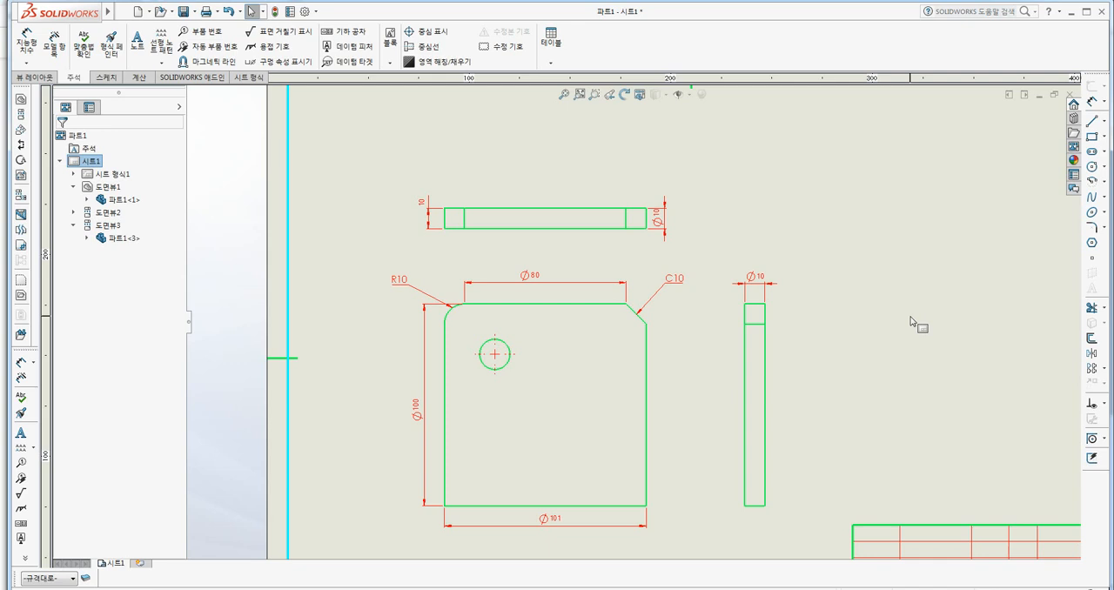
middle_click_drag(868, 361, 836, 344)
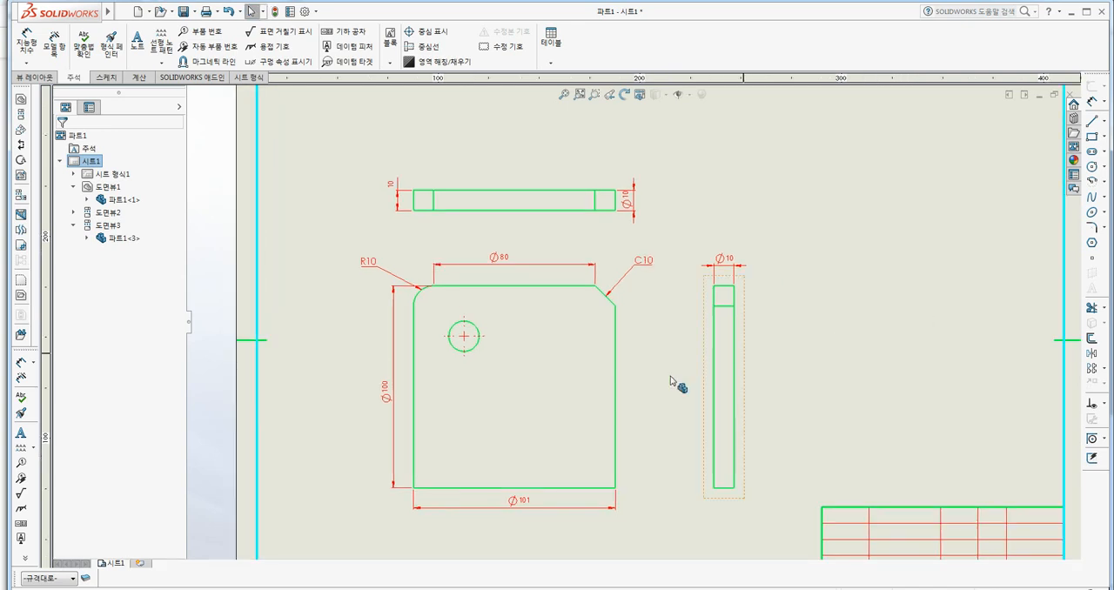
scroll(660, 378, "down", 1)
scroll(660, 340, "up", 1)
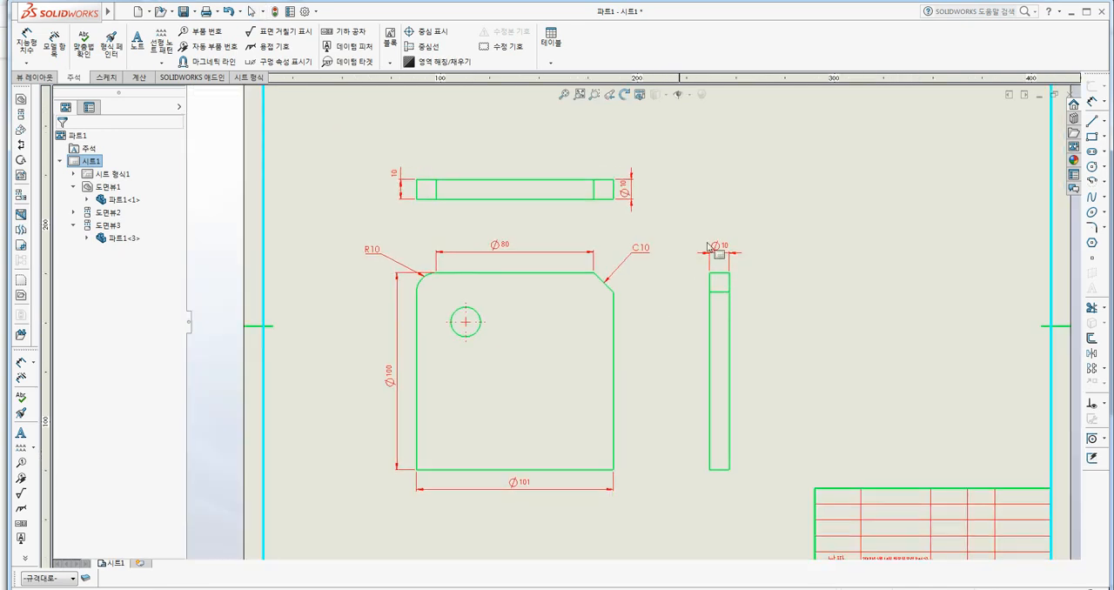
Open the document properties and review the general dimension settings and the angle dimension settings.
left_click(306, 12)
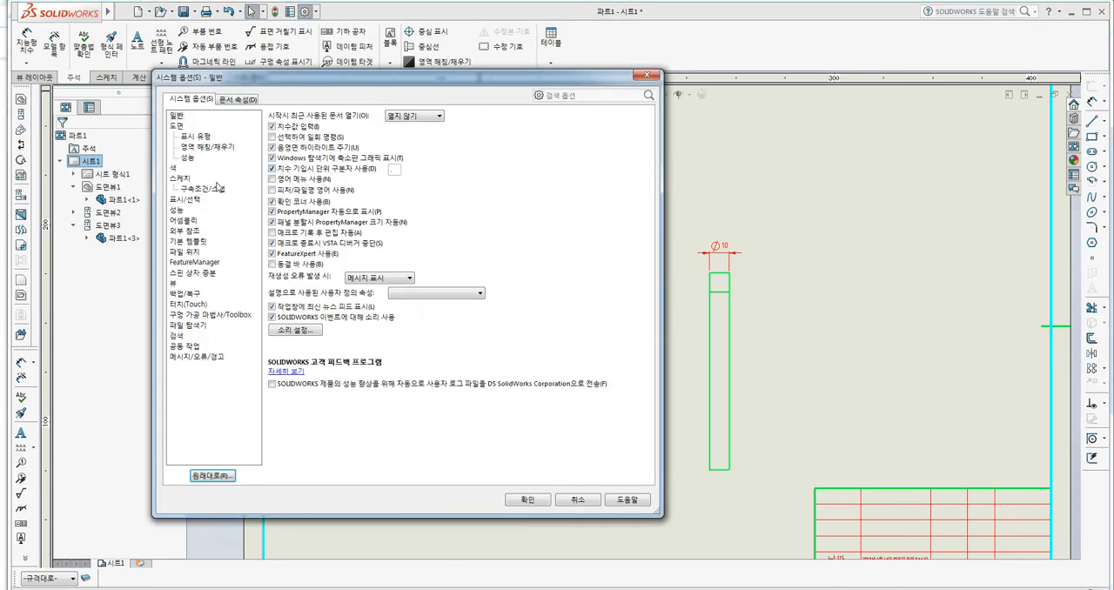
left_click(235, 100)
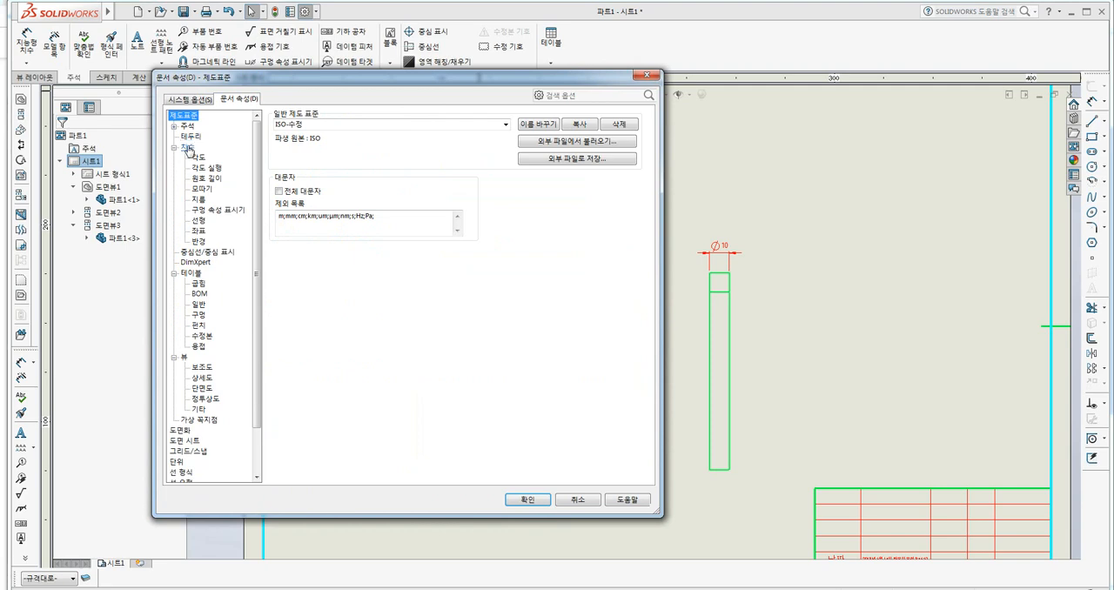
left_click(188, 149)
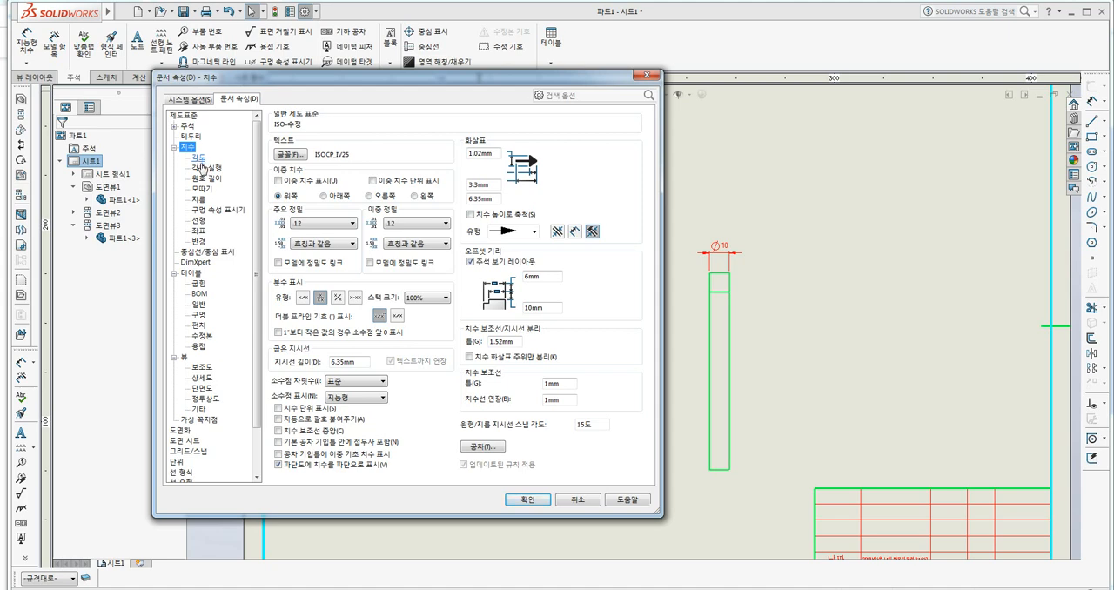
left_click(199, 160)
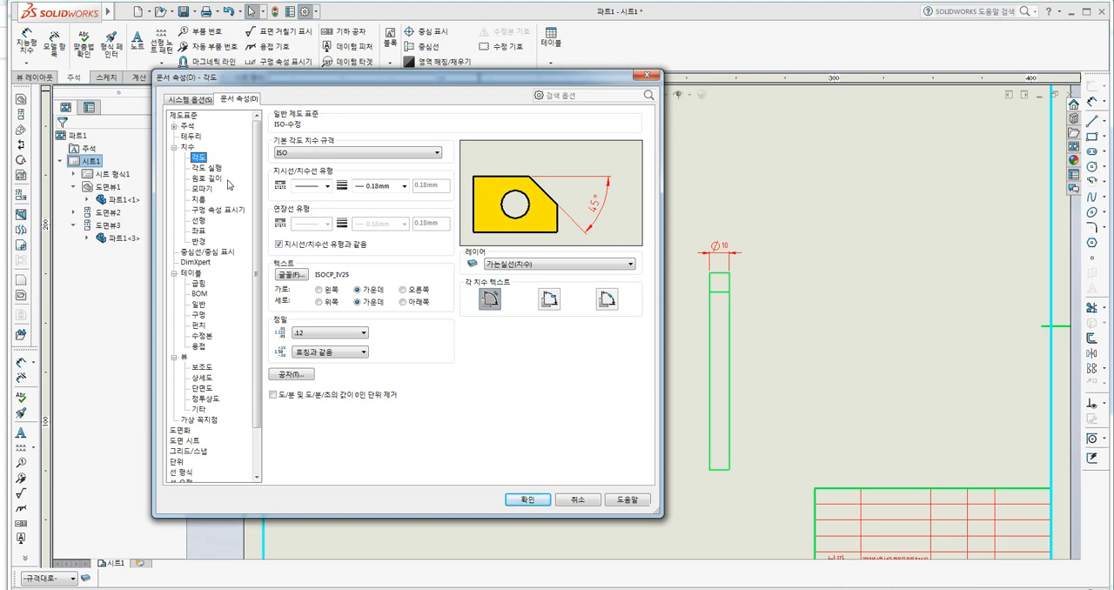
Set the document's chamfer dimension text format to C1.
left_click(202, 188)
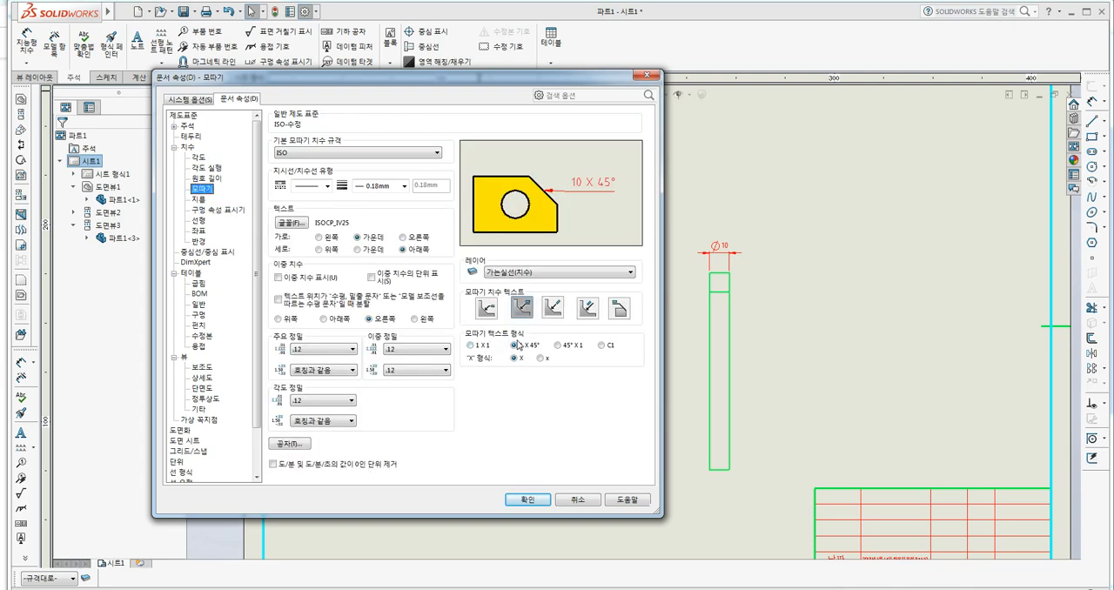
left_click(601, 346)
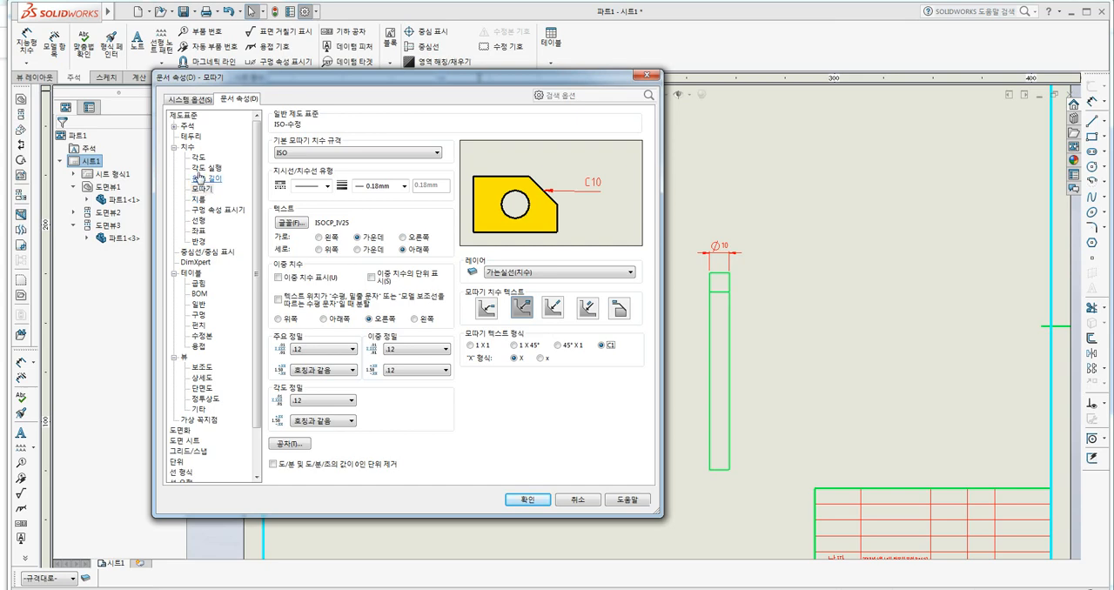
Examine the angle dimension settings with their tolerance options, and the linear dimension settings.
left_click(198, 158)
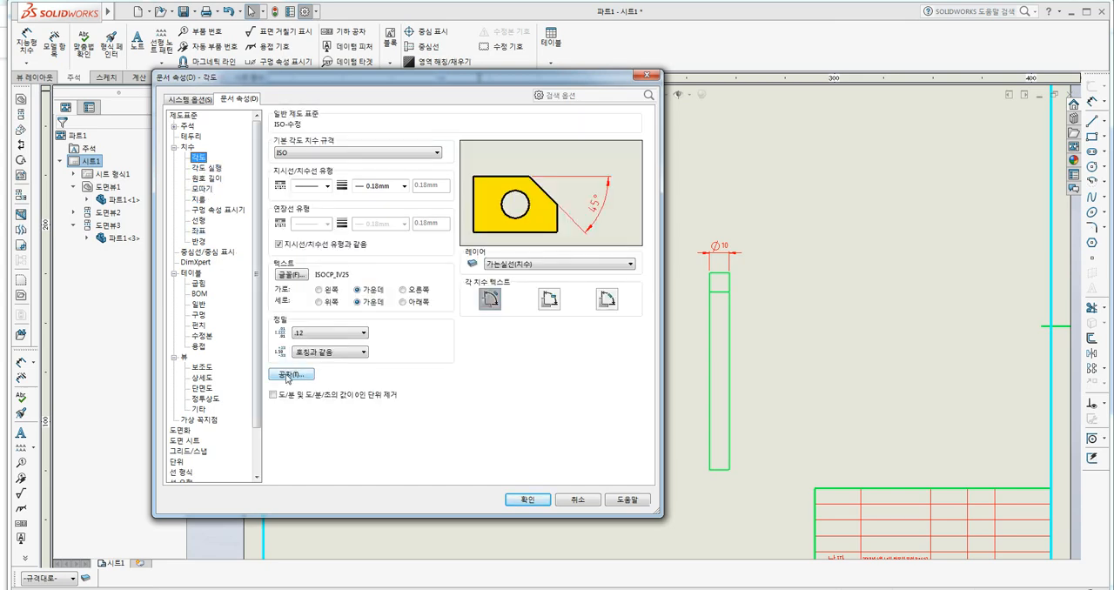
left_click(291, 374)
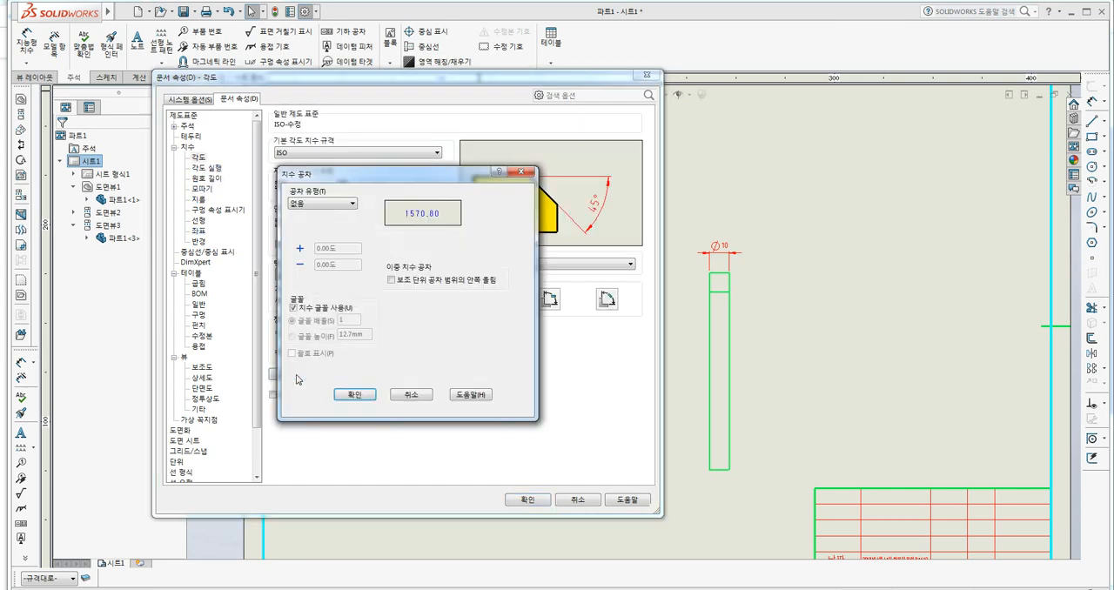
left_click(411, 394)
left_click(201, 221)
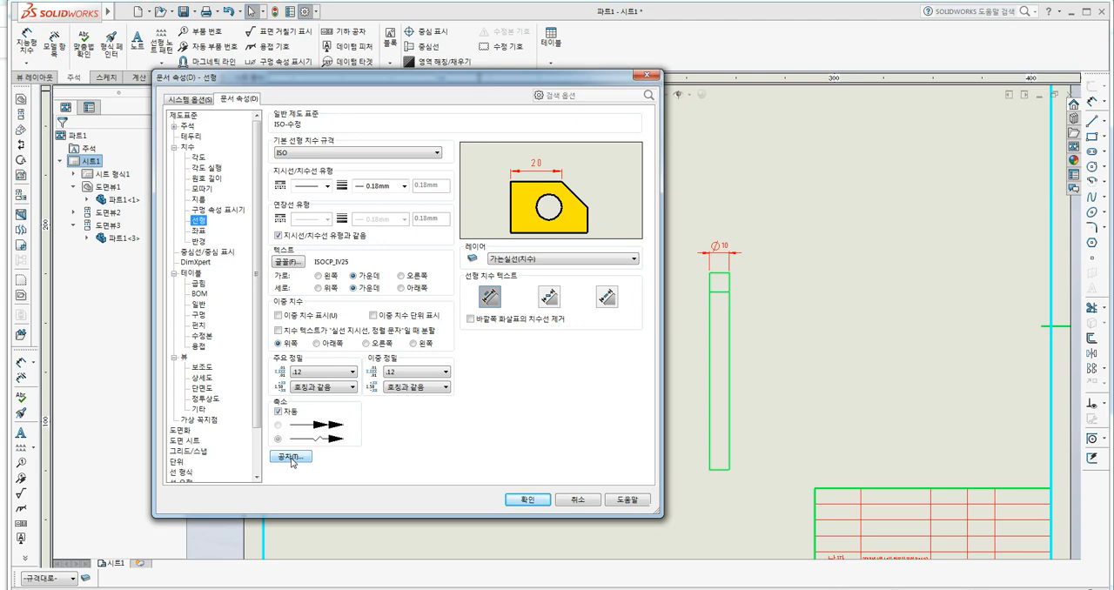
left_click(188, 148)
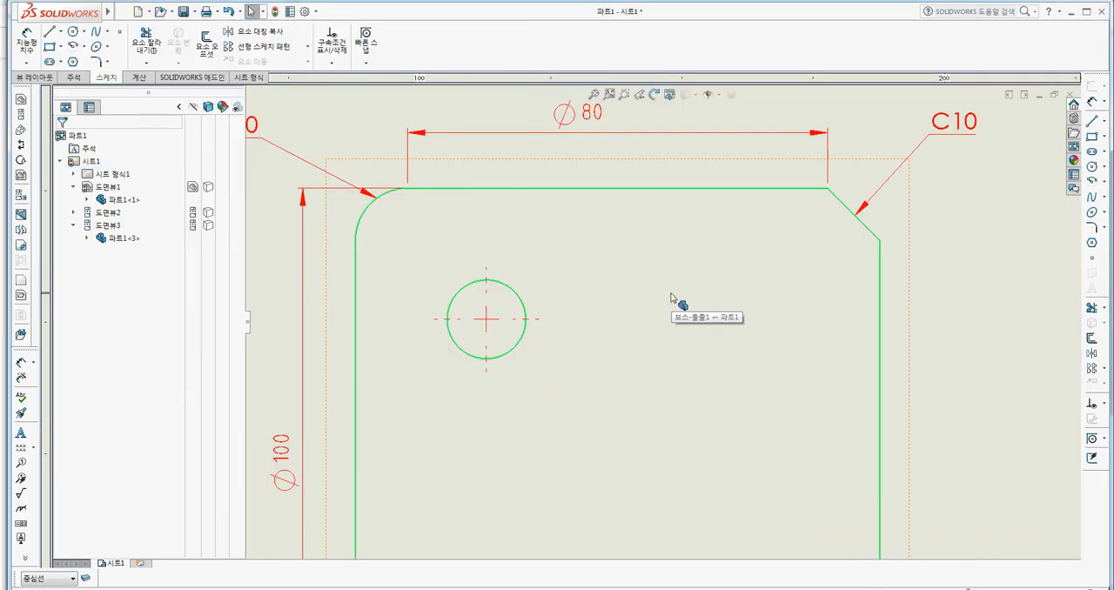
Delete the center mark on the front view's hole and insert a new one on the hole's circular edge.
left_click(490, 324)
key("Escape")
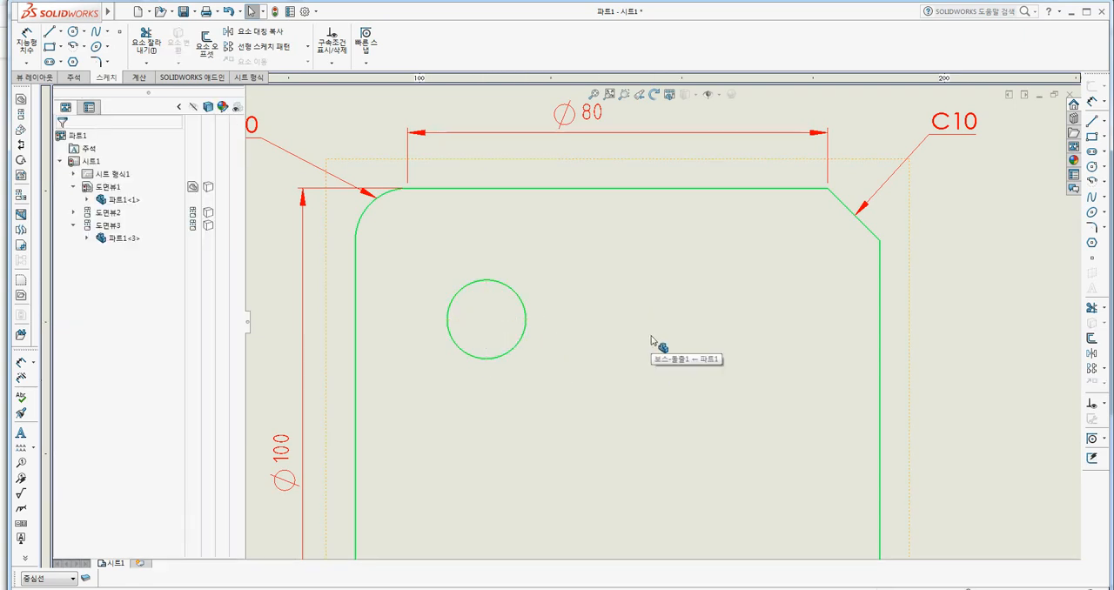
left_click(74, 77)
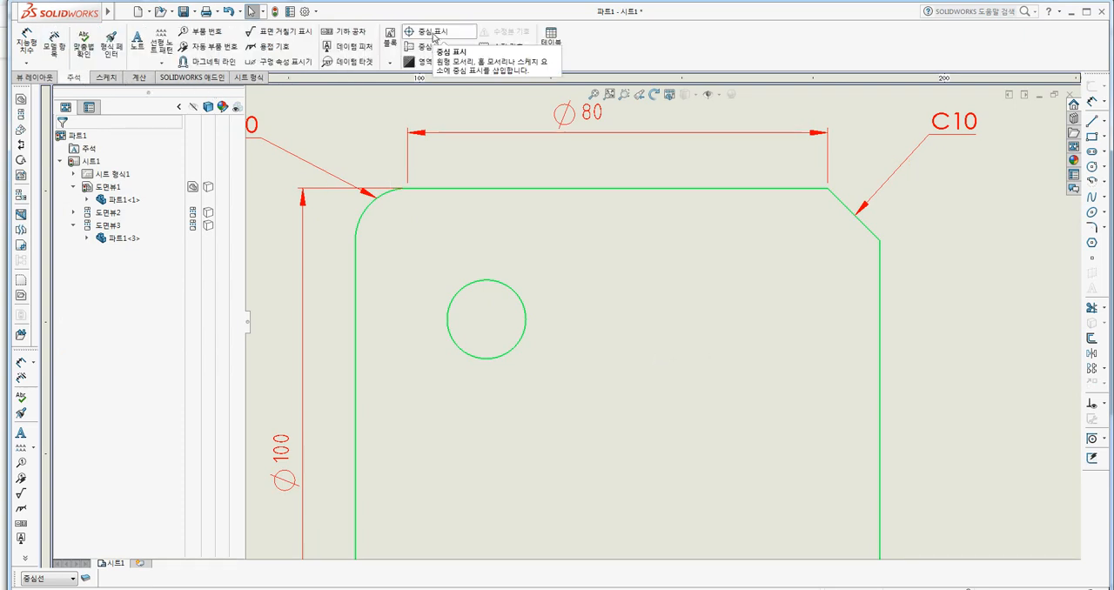
left_click(424, 35)
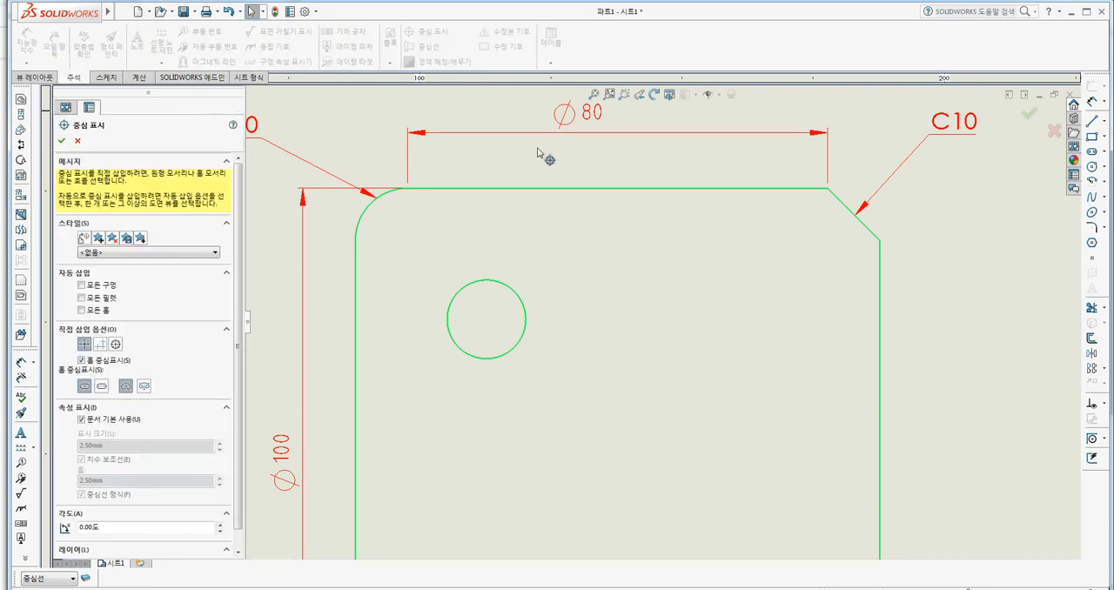
left_click(513, 291)
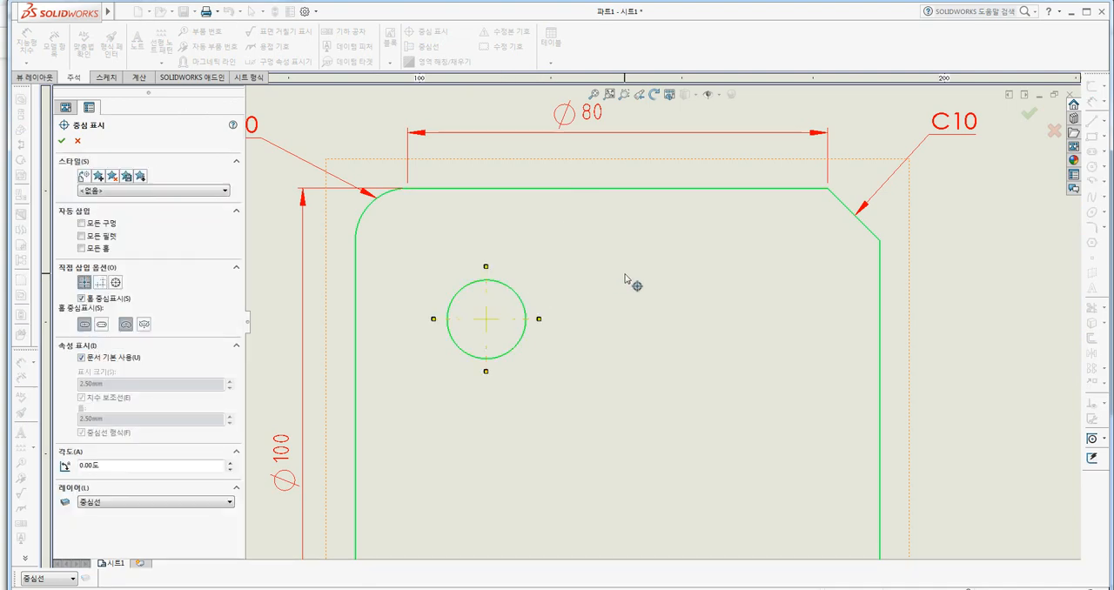
left_click(62, 142)
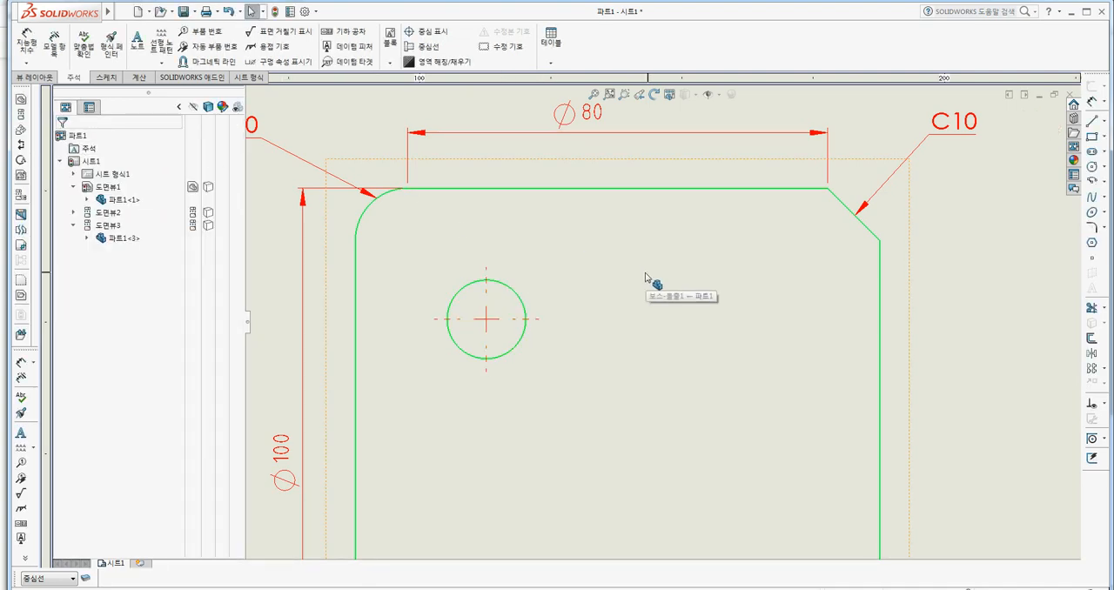
Insert a centerline between the side view's top and bottom edges and another between the front view's left and right edges.
left_click(425, 46)
scroll(574, 287, "down", 2)
scroll(627, 410, "up", 5)
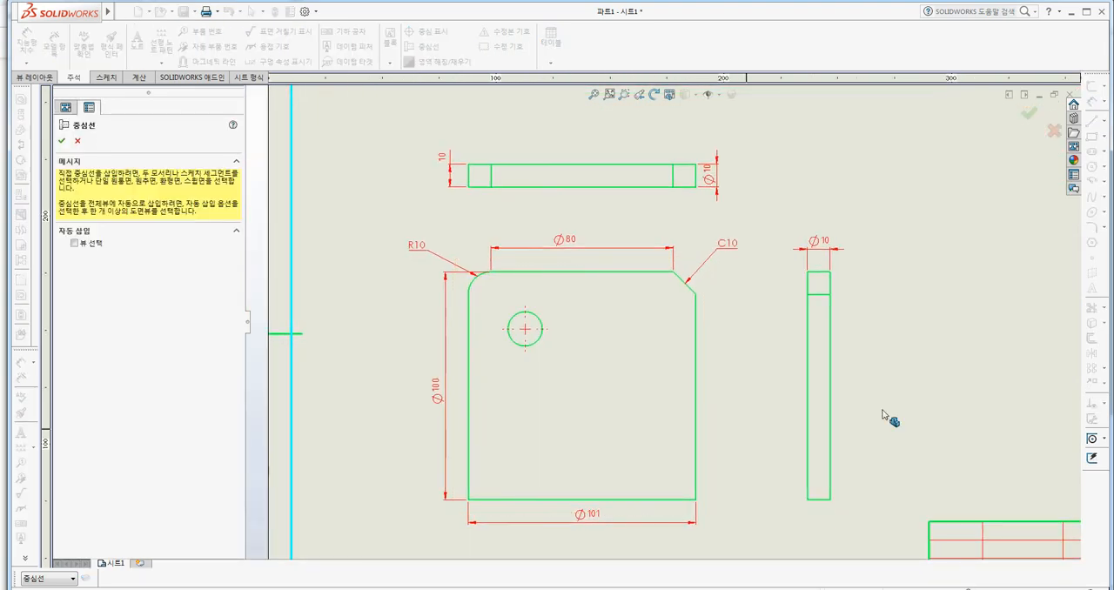
left_click(818, 272)
left_click(824, 499)
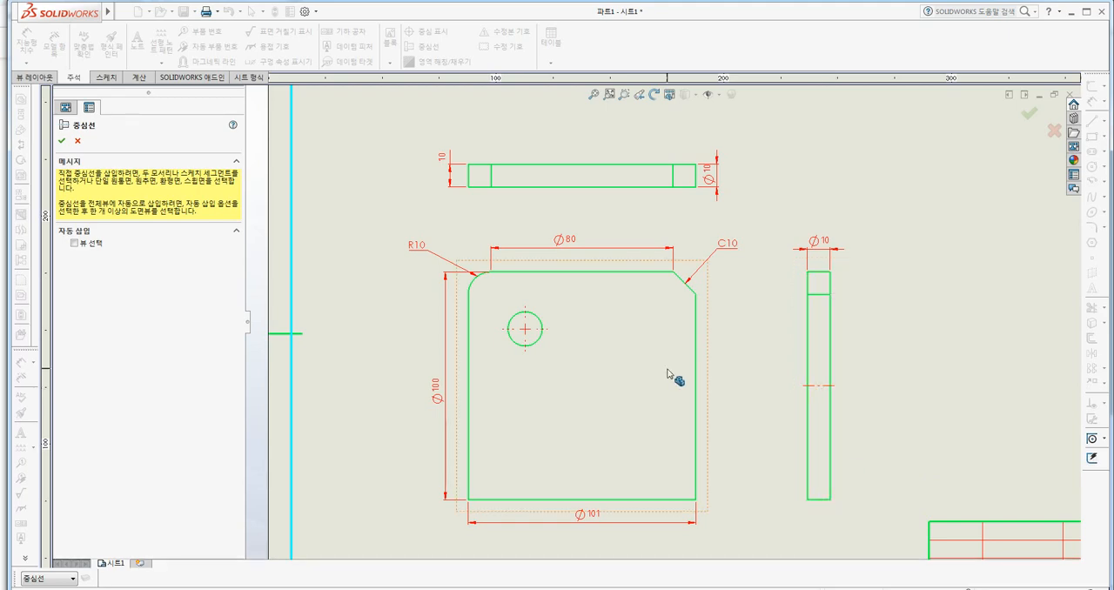
left_click(471, 405)
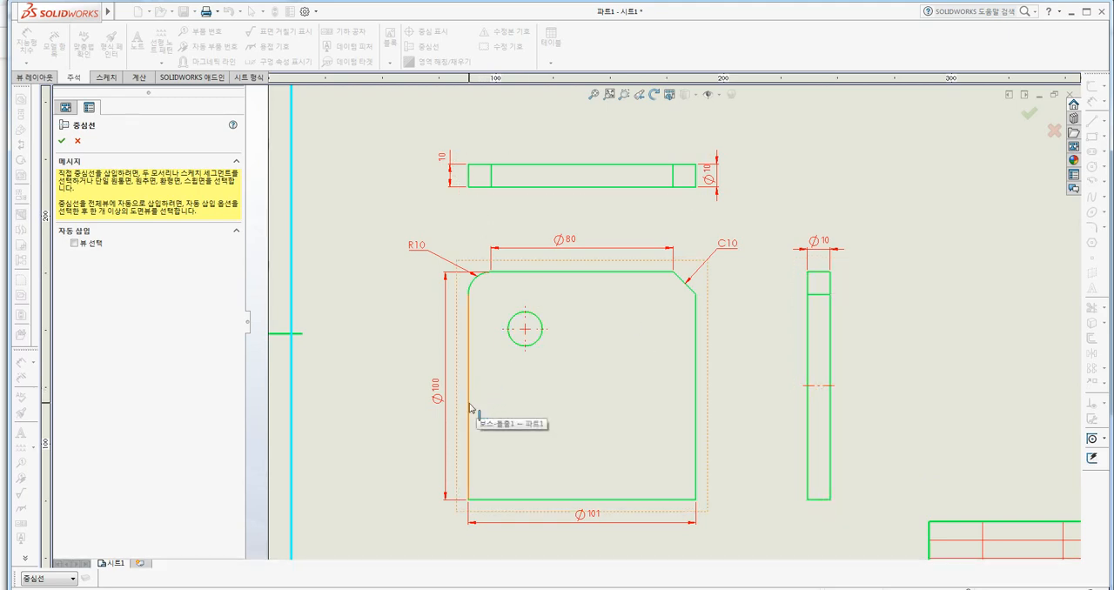
left_click(695, 406)
key("Escape")
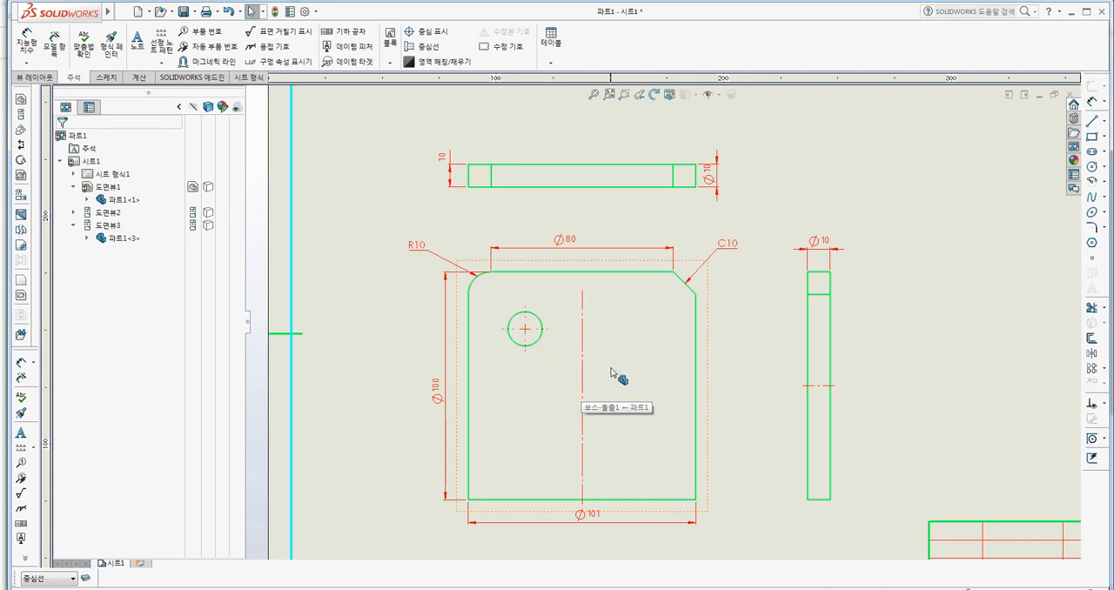
Set the document's centerline extension to 15 mm.
scroll(623, 387, "down", 3)
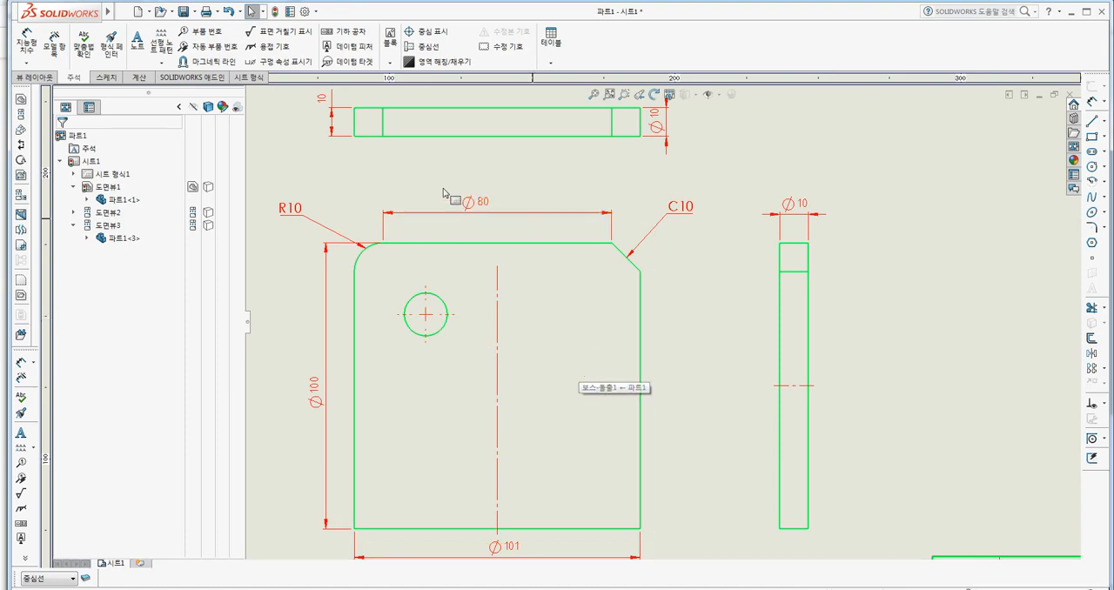
left_click(306, 11)
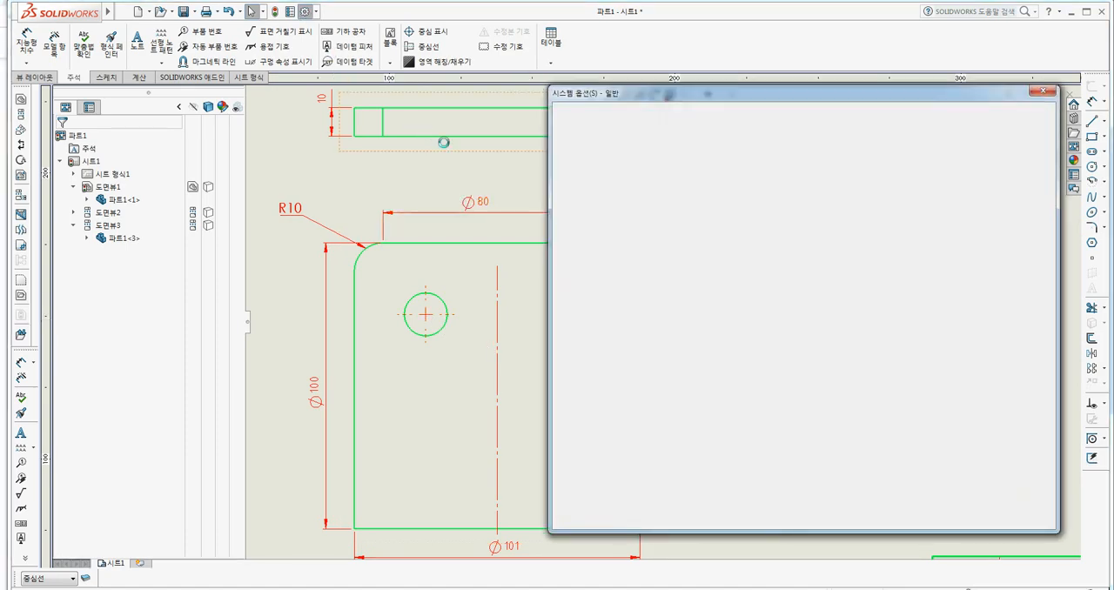
left_click_drag(707, 103, 805, 108)
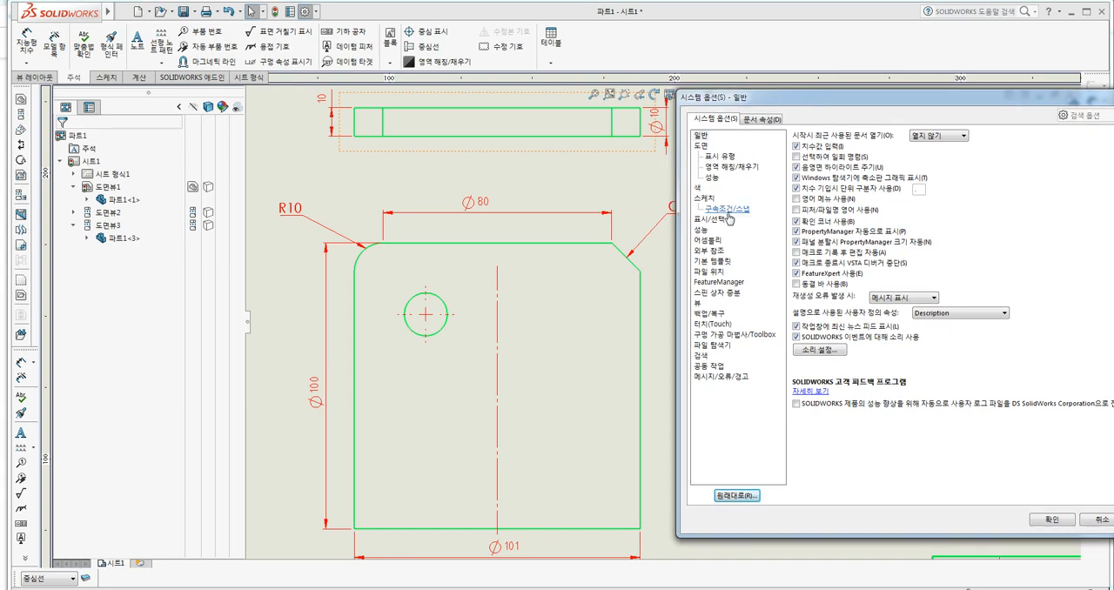
left_click(761, 119)
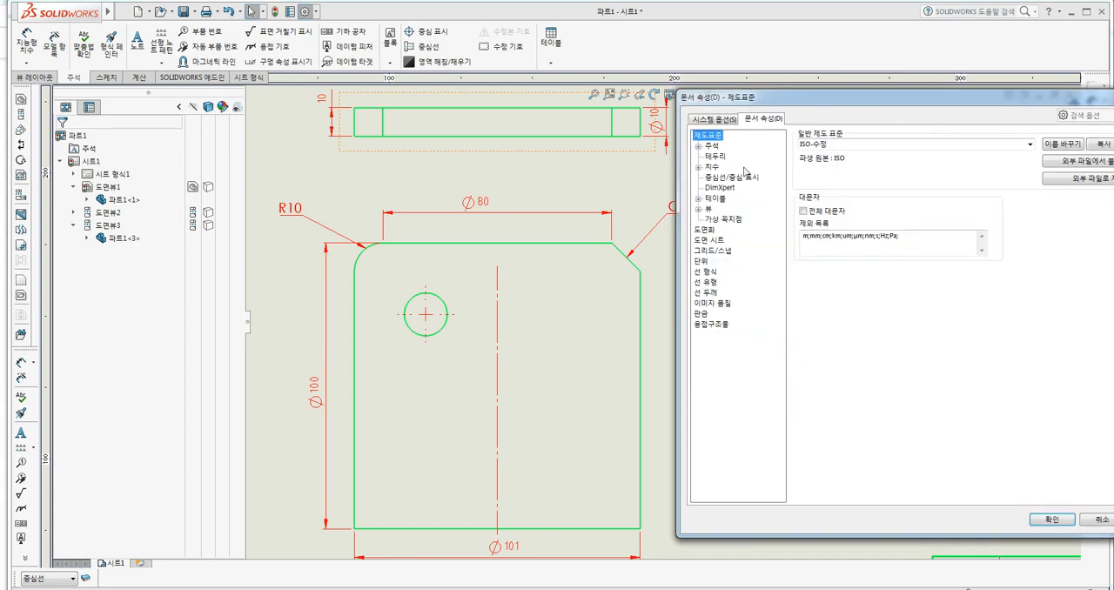
left_click(716, 179)
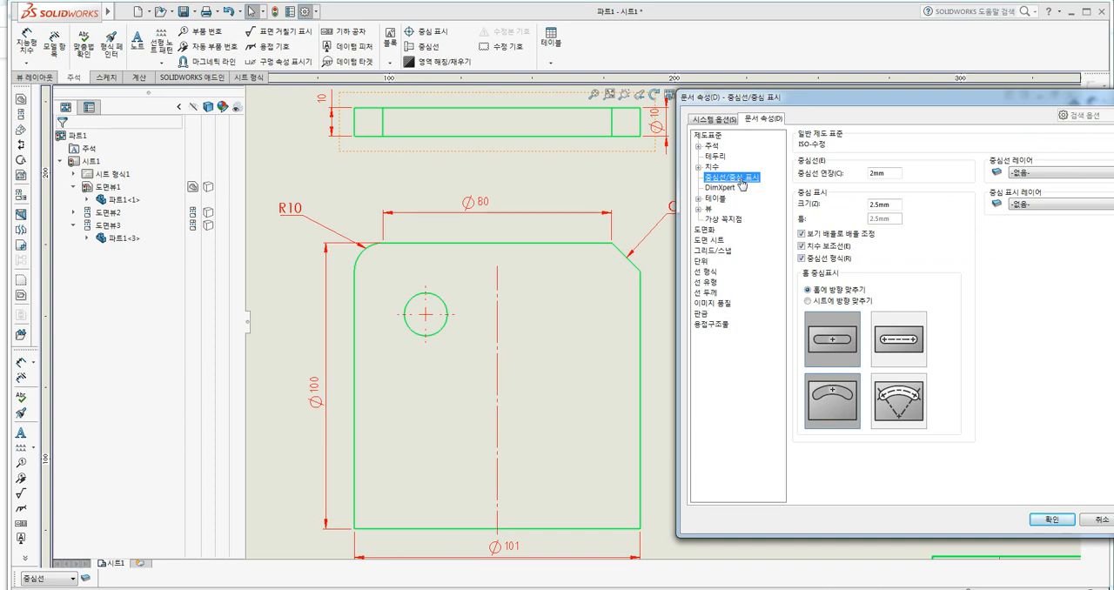
double_click(875, 174)
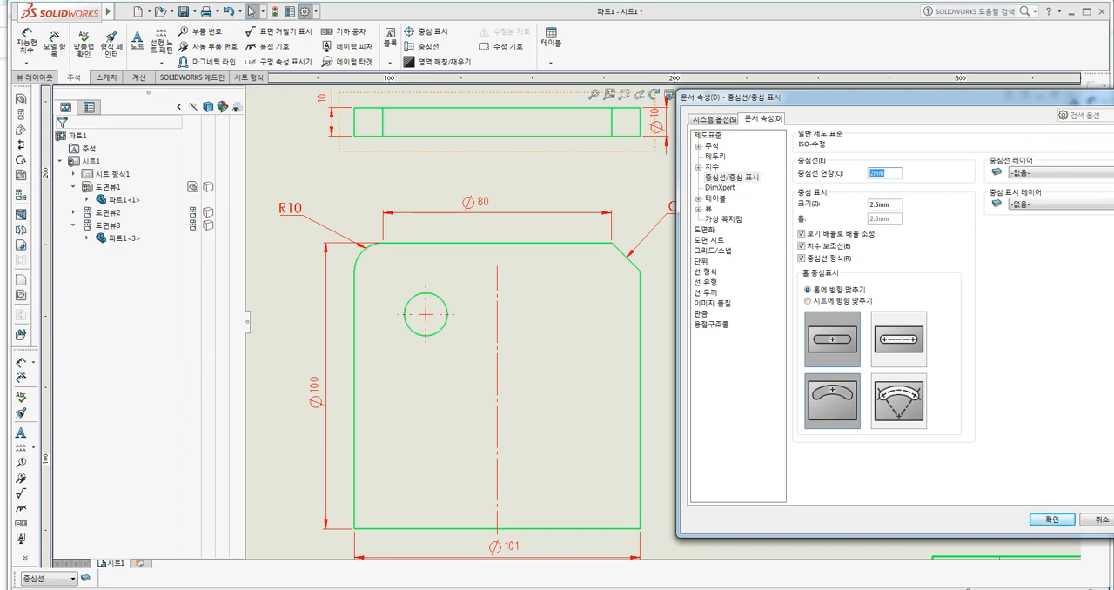
left_click_drag(941, 104, 916, 51)
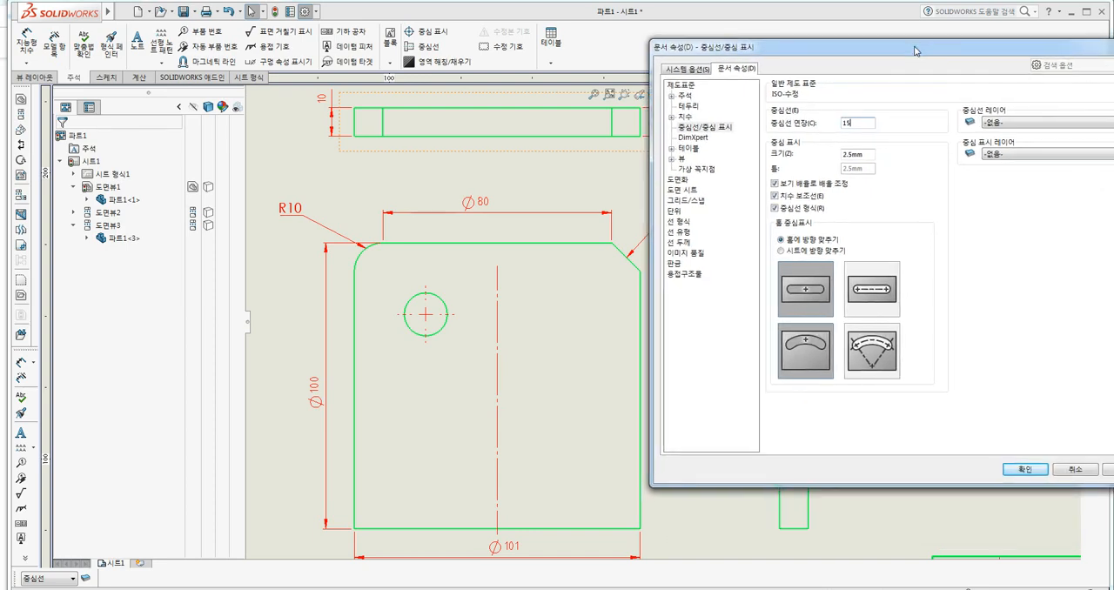
left_click(1028, 473)
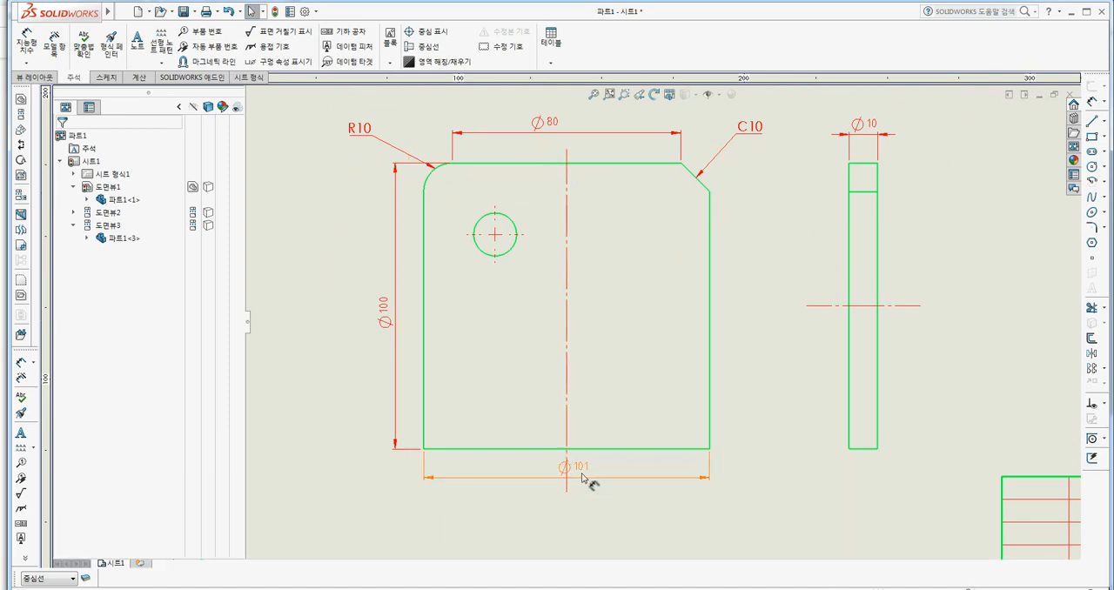
Try moving the Ø101 dimension farther below the front view, and undo the move together with the front view's centerline.
left_click_drag(590, 481, 590, 524)
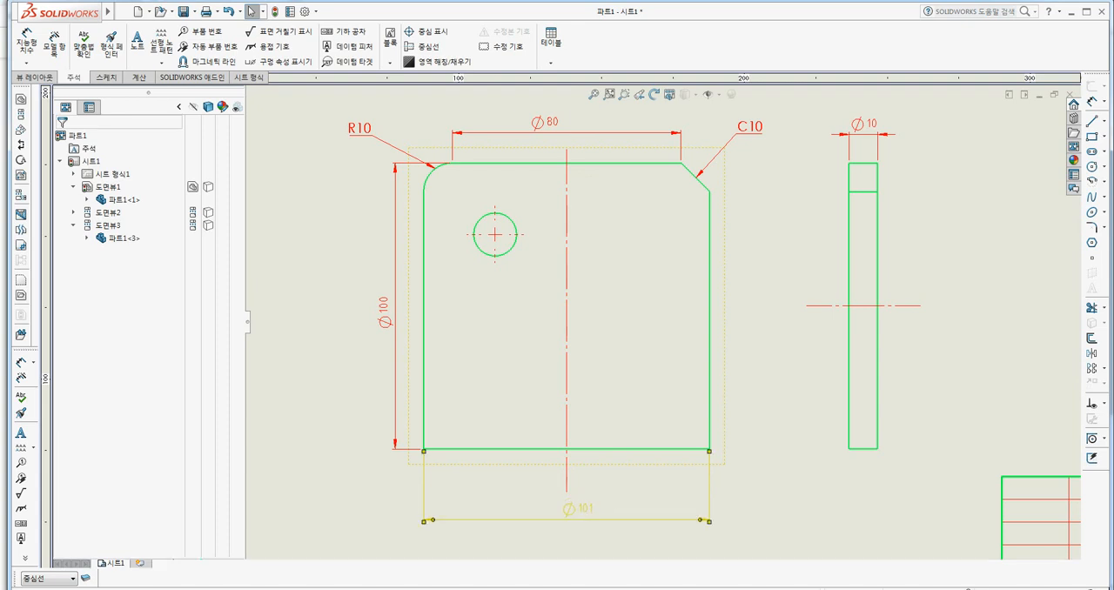
left_click(773, 531)
key("ctrl+z")
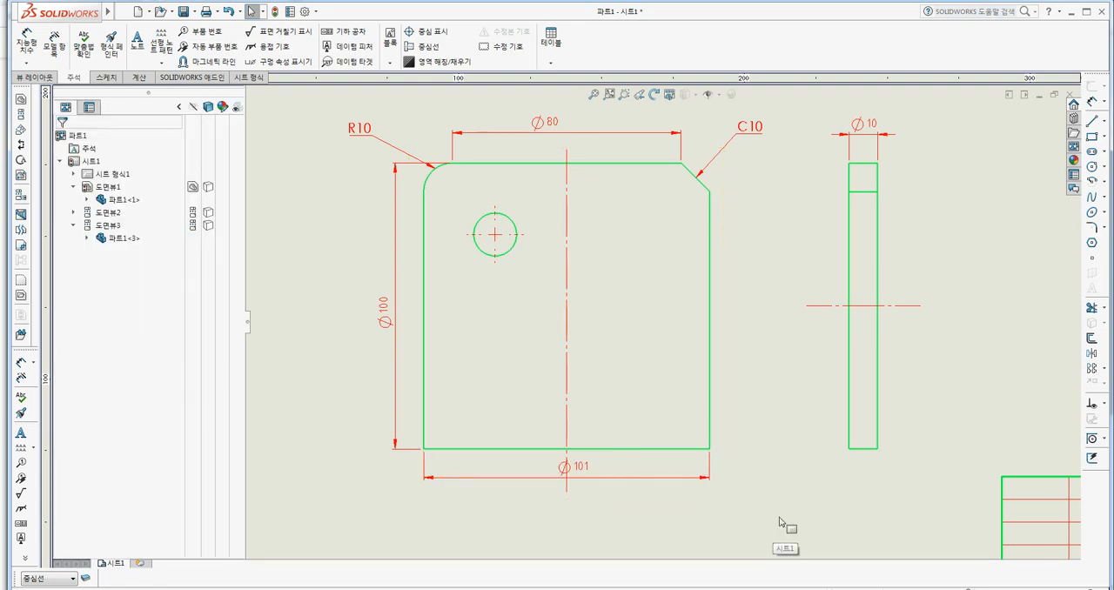
Insert a vertical centerline in the front view between its left and right edges.
left_click(424, 47)
left_click(424, 342)
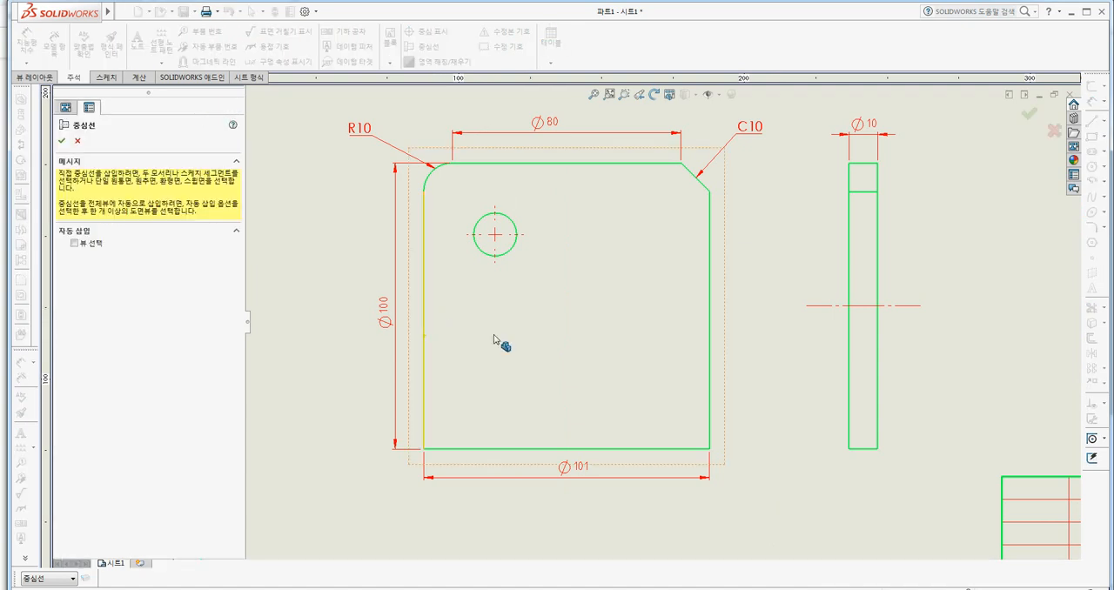
left_click(710, 353)
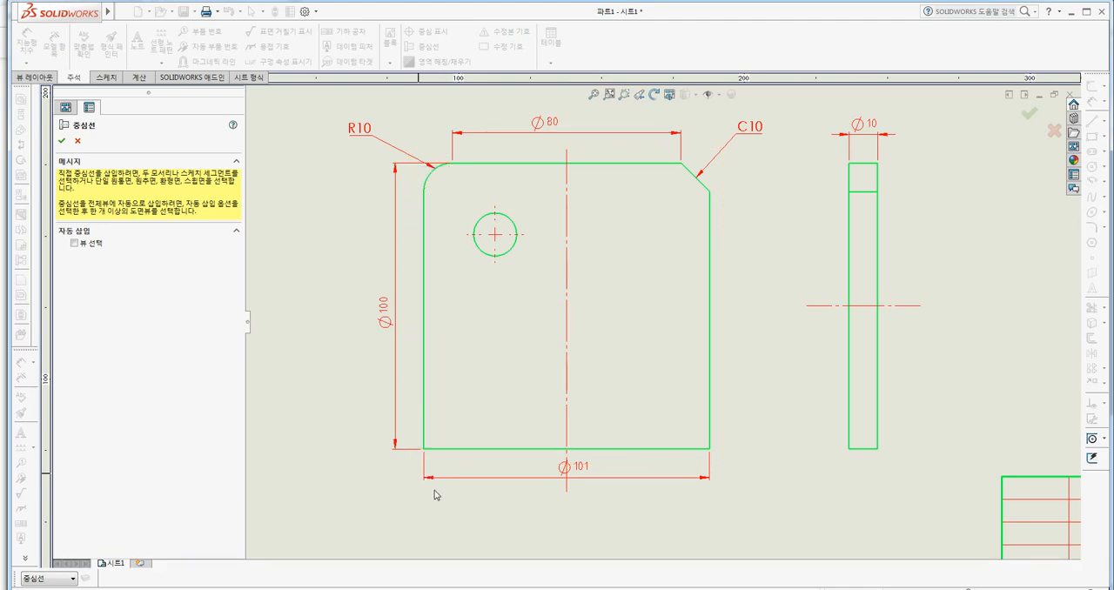
key("Escape")
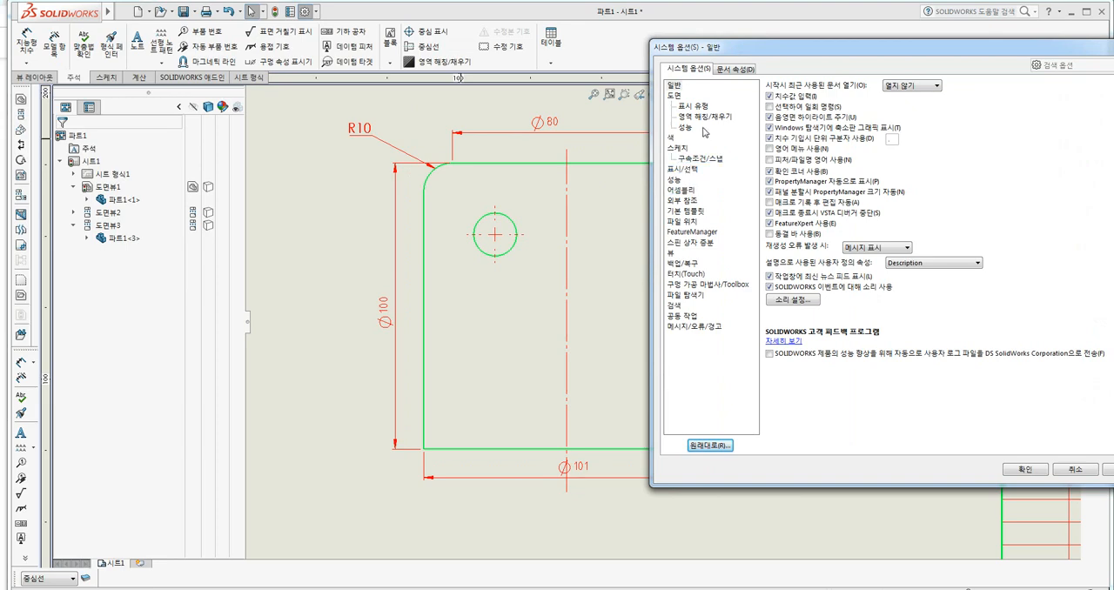
Set the document's centerline extension to 12 mm.
left_click(740, 70)
left_click(706, 126)
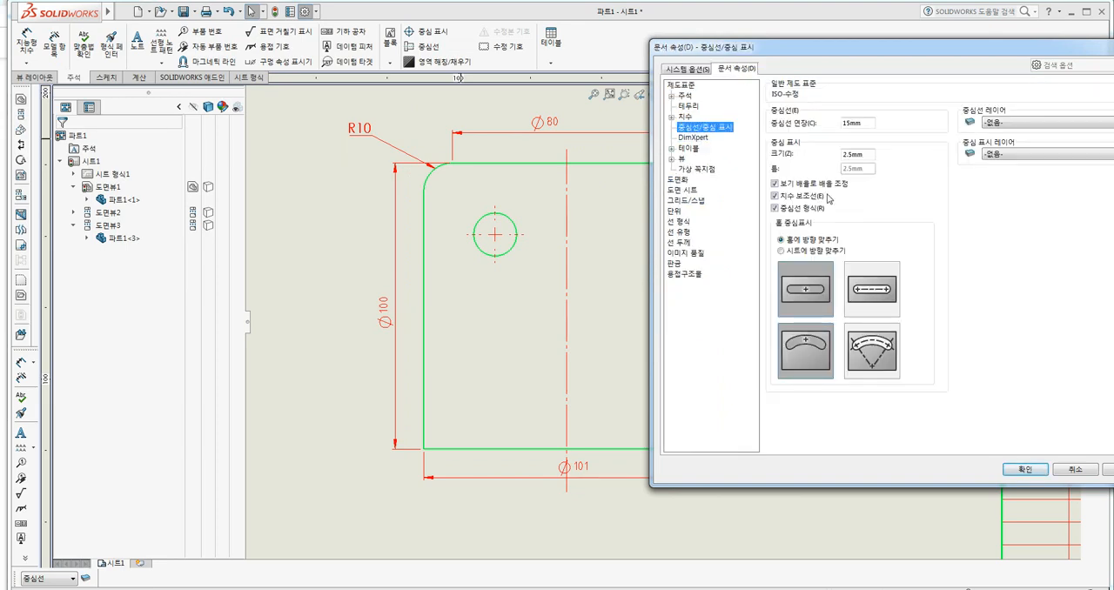
key("Tab")
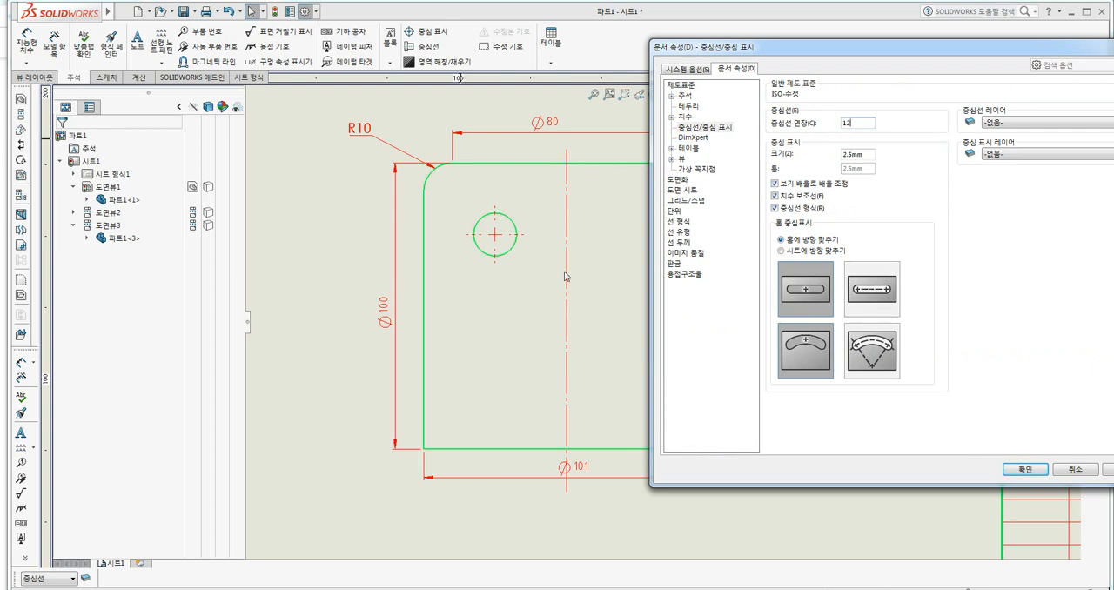
left_click(1024, 469)
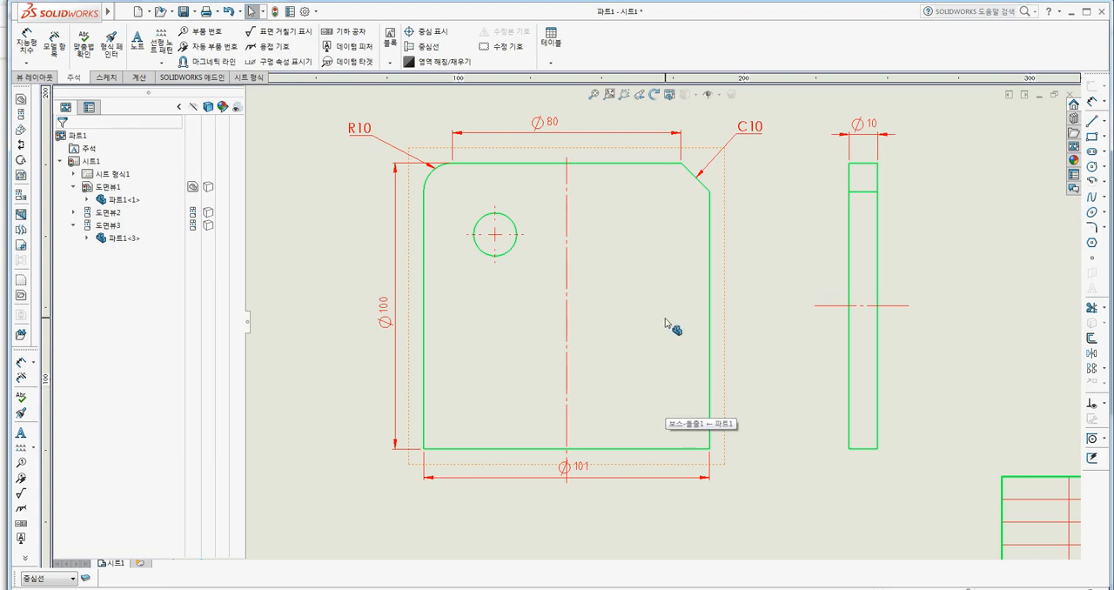
Set the document's center mark size to 5 mm.
scroll(514, 291, "down", 5)
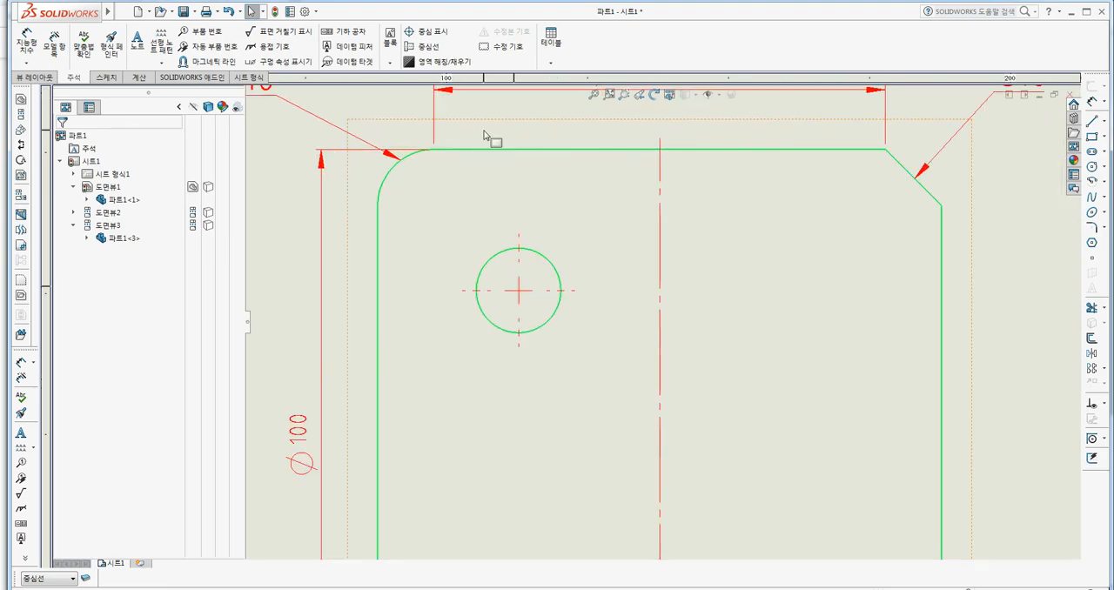
left_click(305, 12)
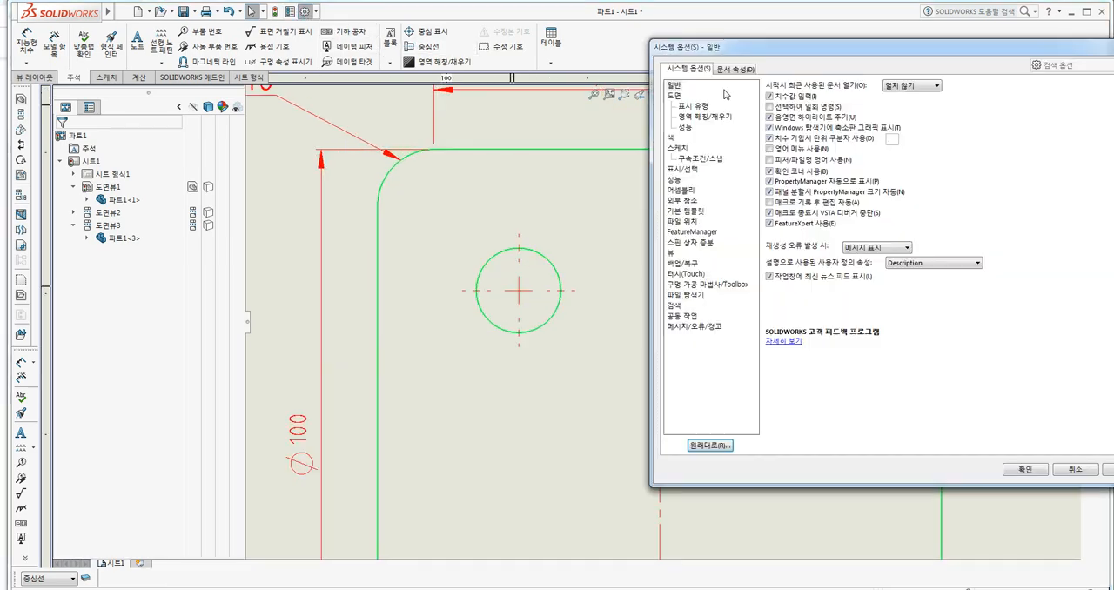
left_click(739, 71)
left_click(696, 127)
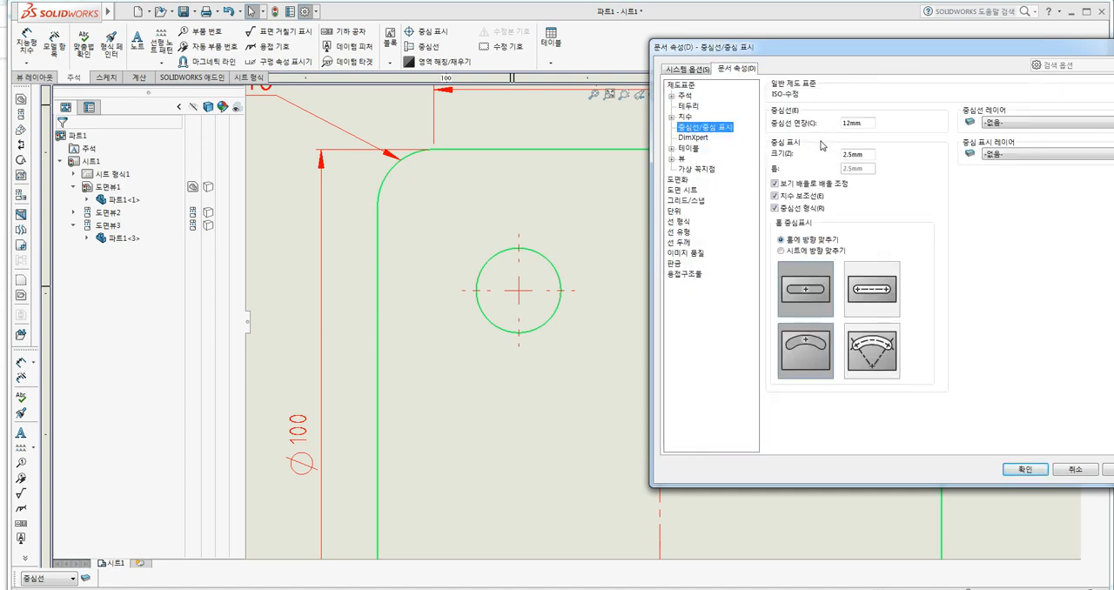
double_click(855, 155)
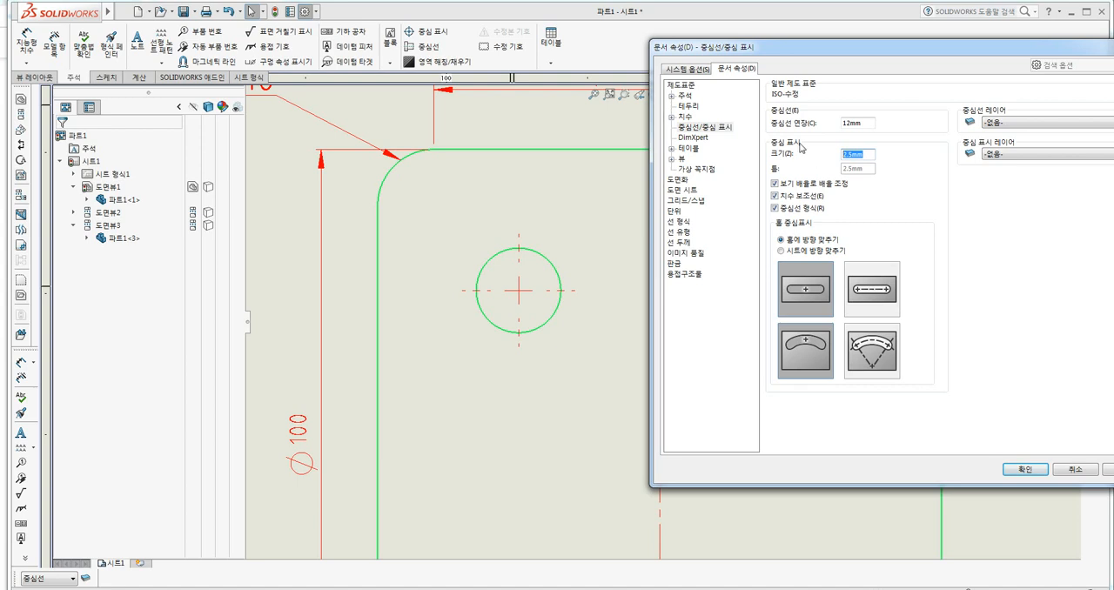
left_click(1002, 228)
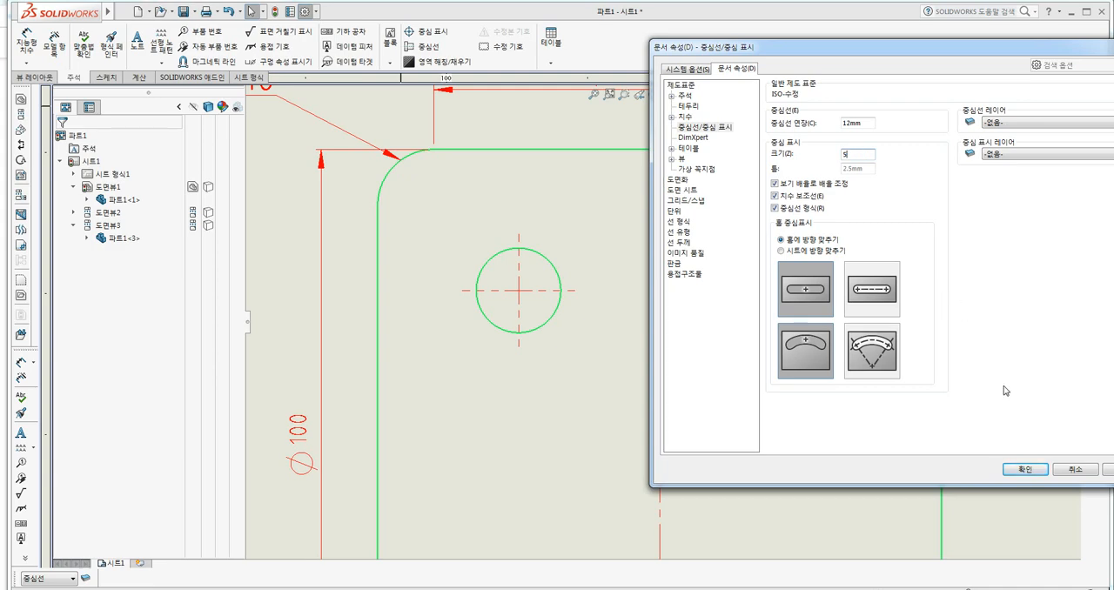
left_click(1023, 470)
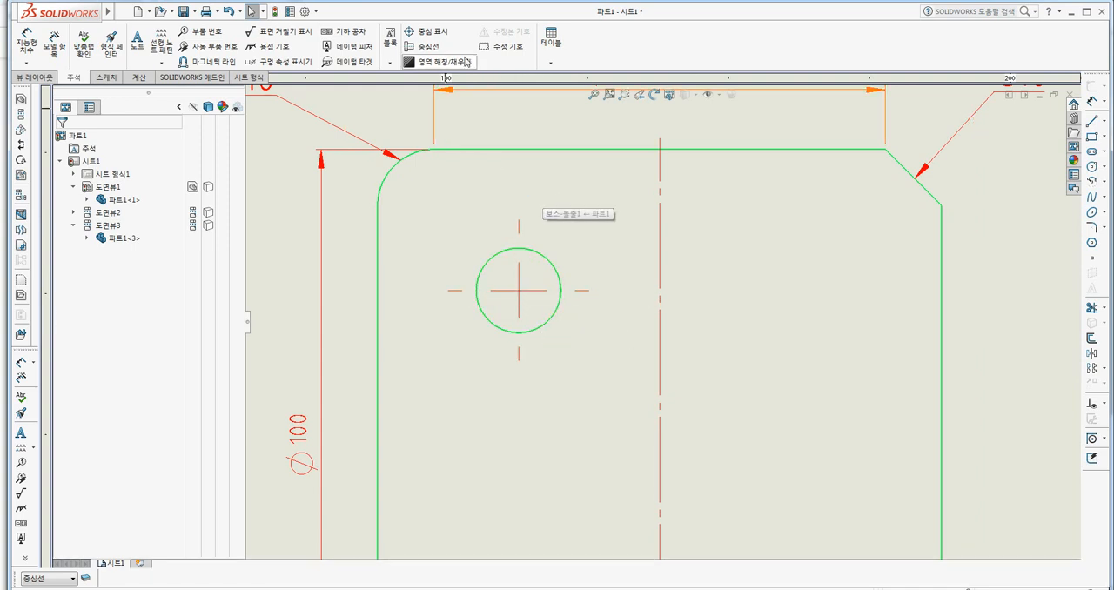
Turn off center mark scaling by view scale and set the mark size to 1.5 mm with a 0.25 mm gap.
left_click(305, 12)
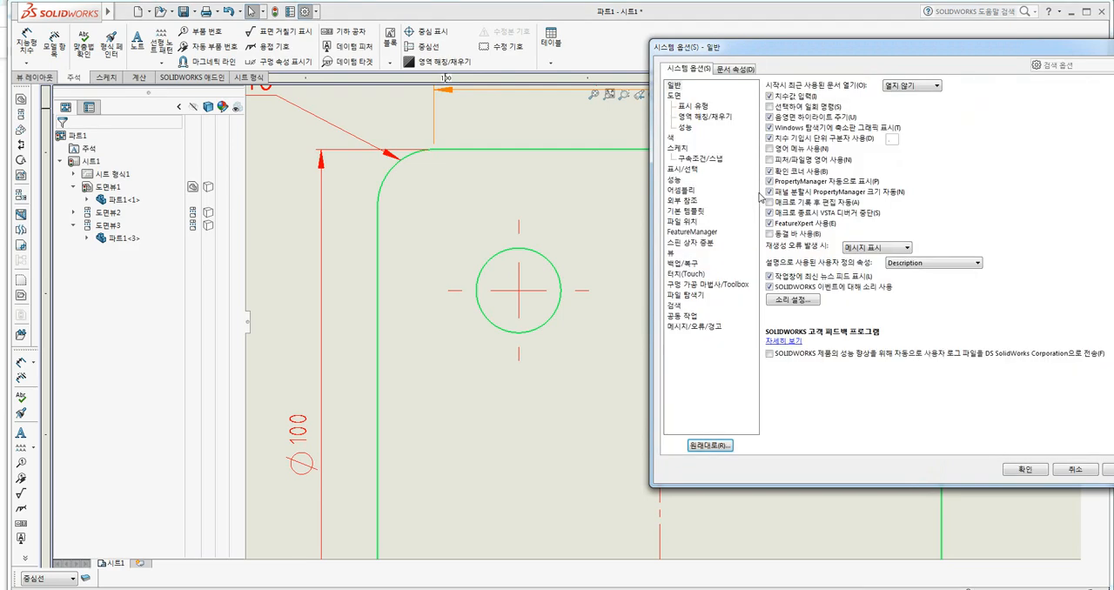
left_click(737, 69)
left_click(705, 128)
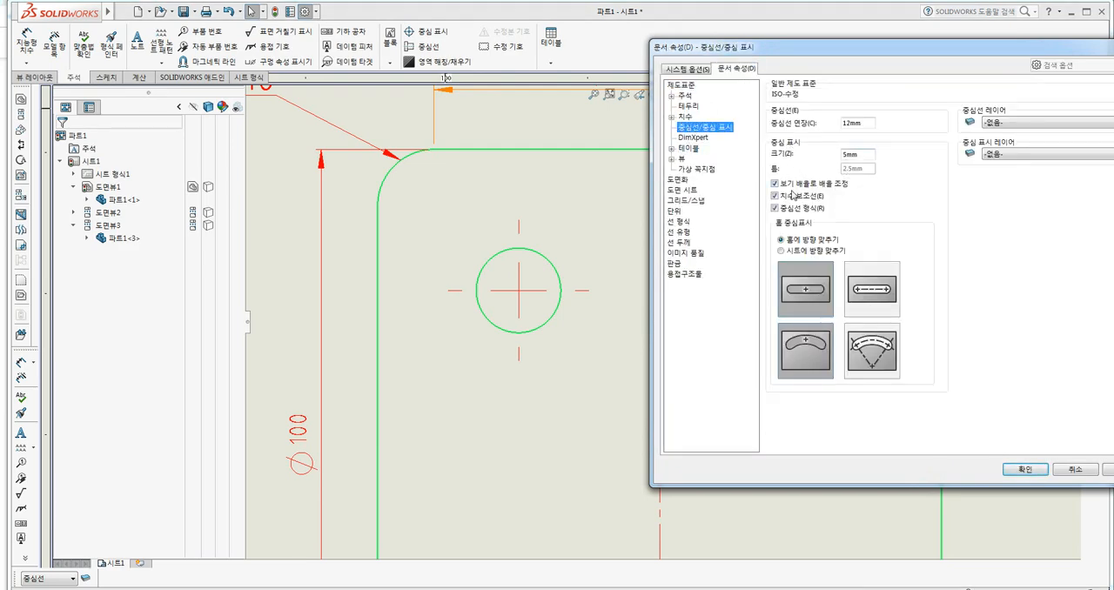
left_click(812, 184)
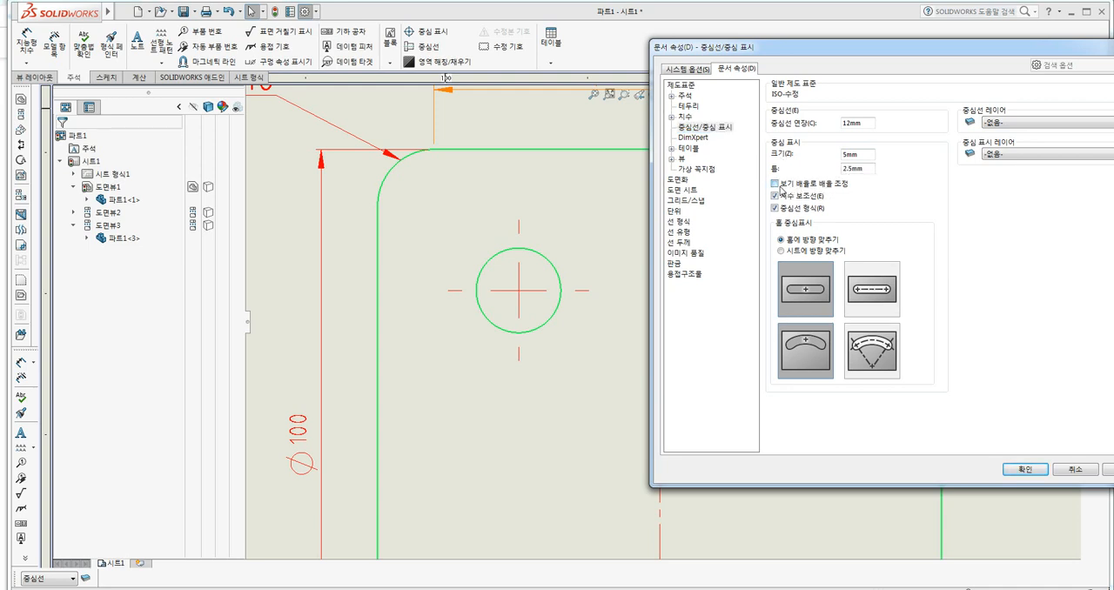
left_click(846, 168)
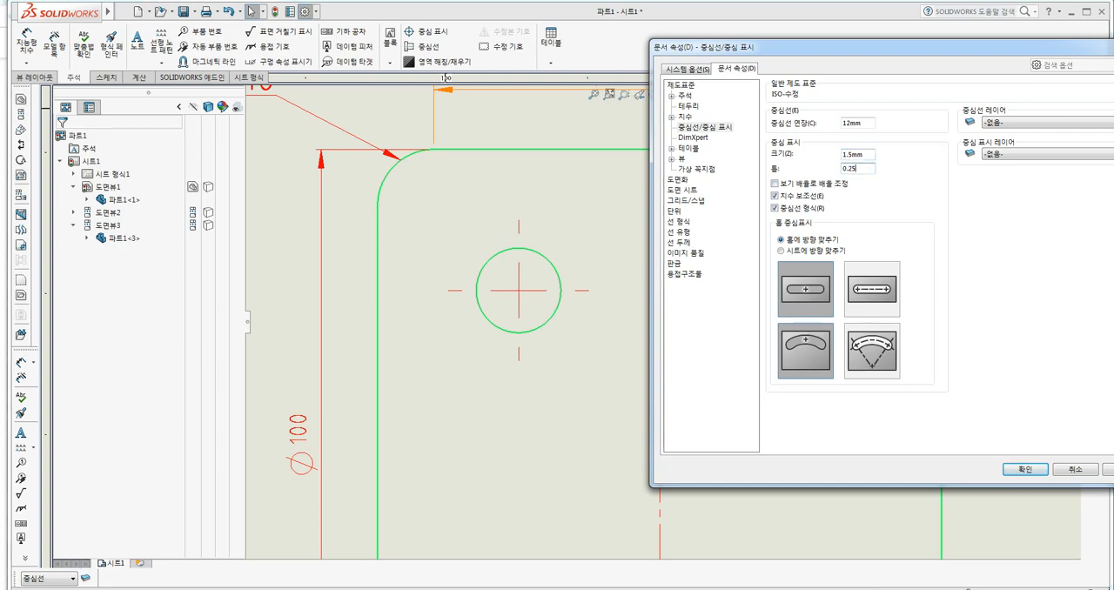
left_click(1025, 470)
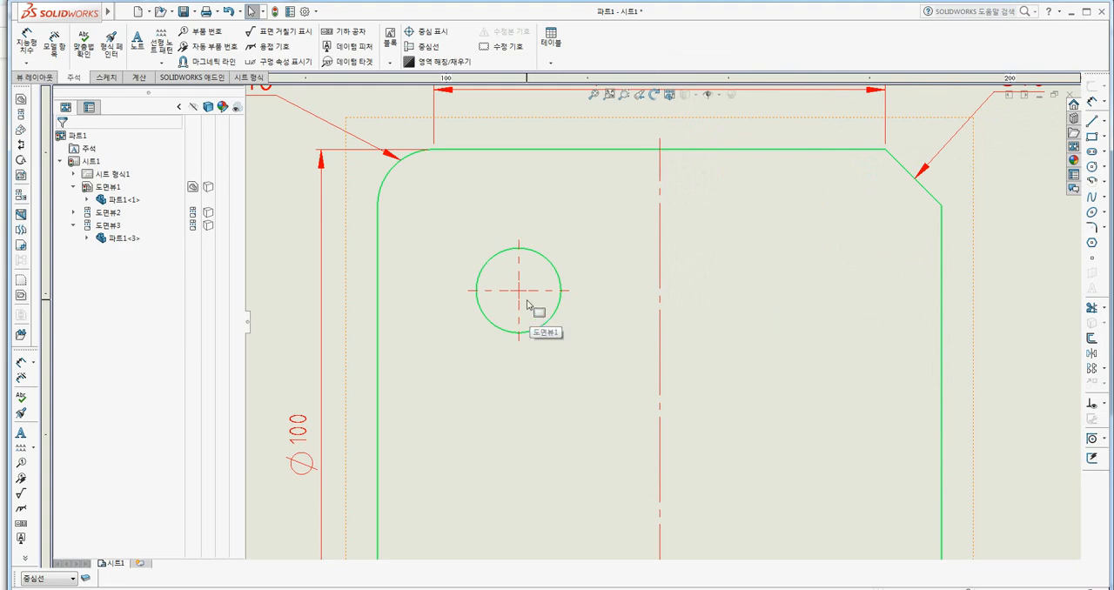
Examine the hole's center mark up close and in relation to the whole front view.
scroll(531, 307, "up", 2)
scroll(594, 314, "down", 10)
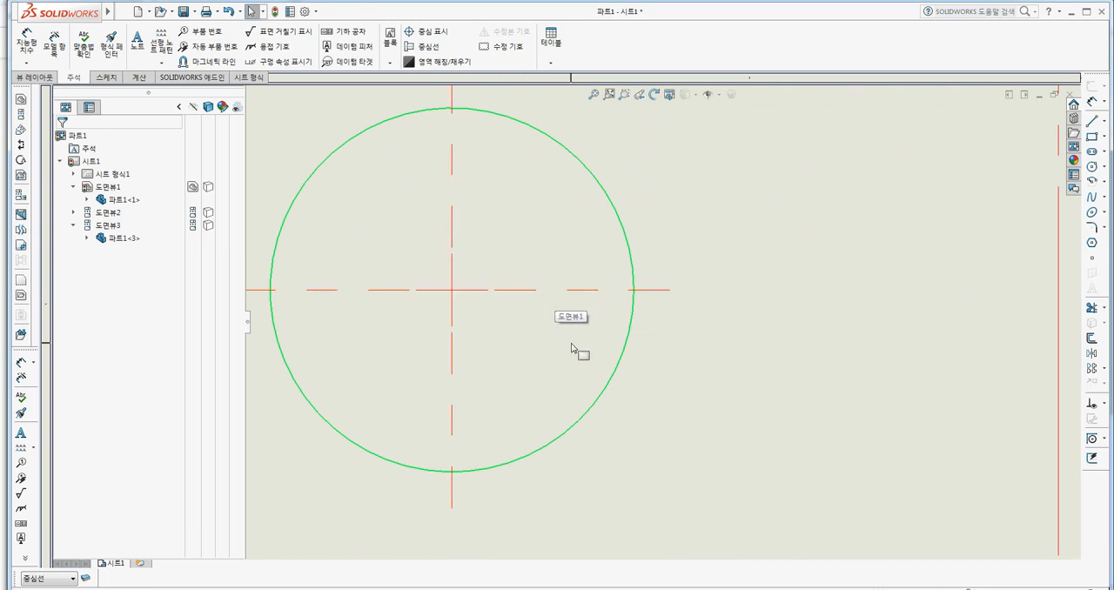
scroll(558, 349, "up", 2)
scroll(529, 350, "up", 6)
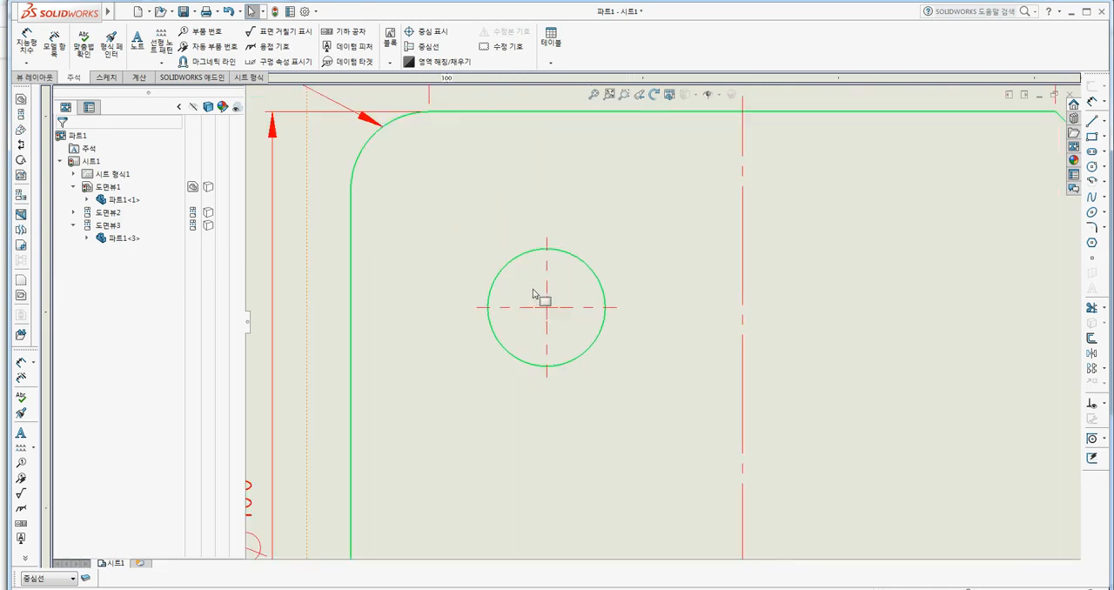
middle_click_drag(633, 310, 507, 339)
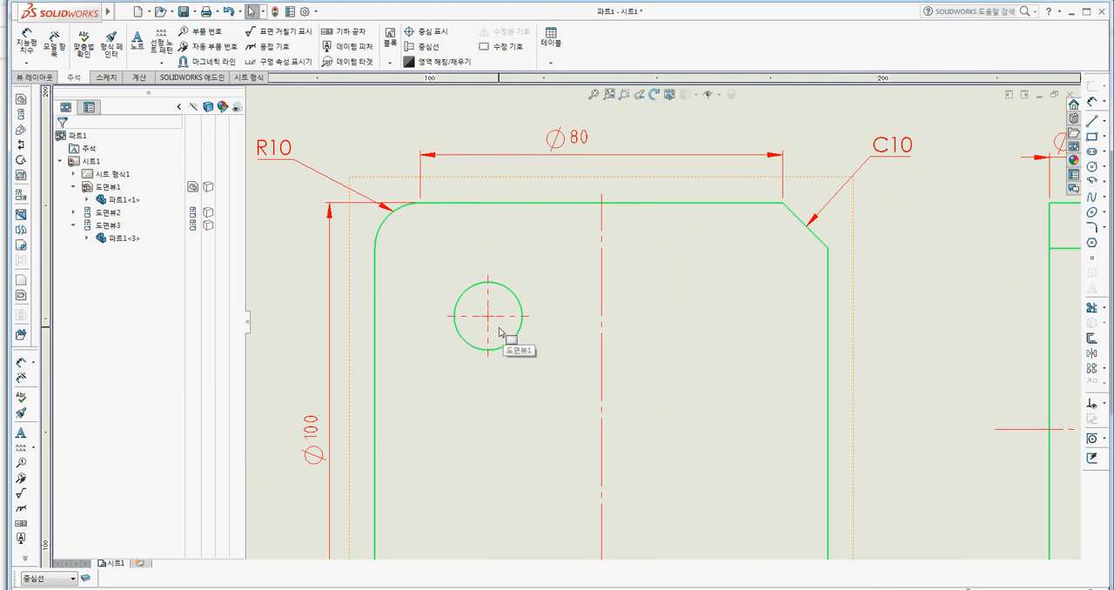
scroll(567, 298, "up", 3)
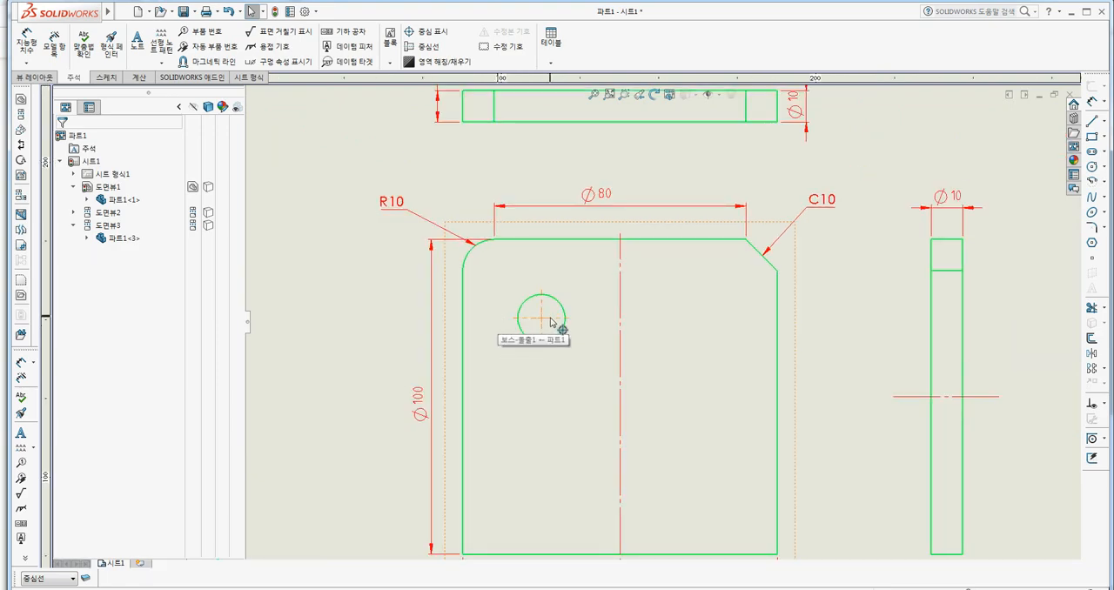
scroll(562, 319, "down", 6)
scroll(615, 322, "down", 3)
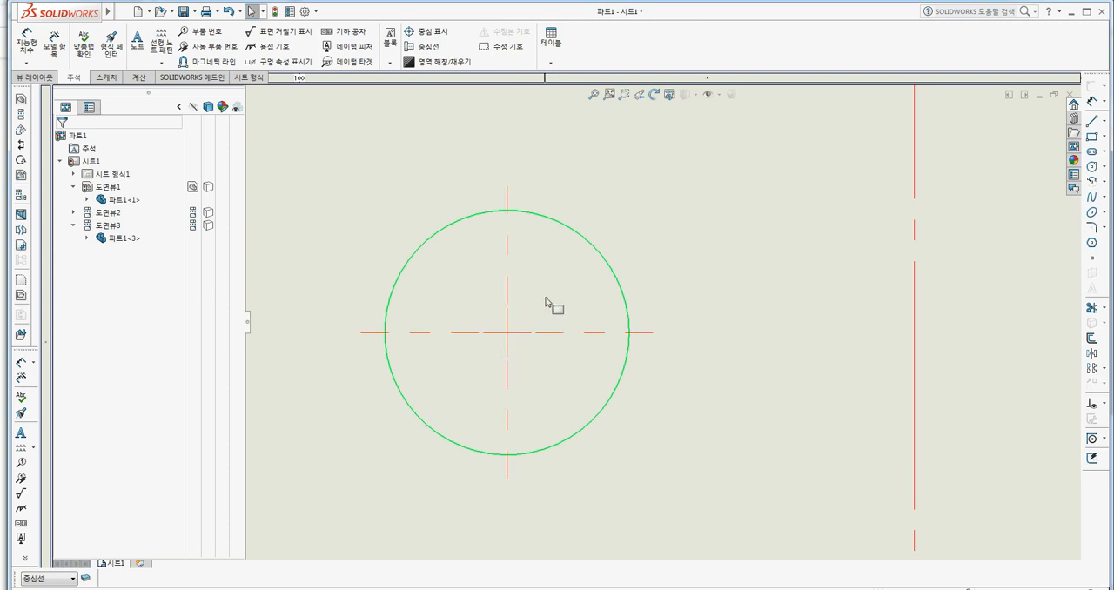
scroll(547, 301, "up", 5)
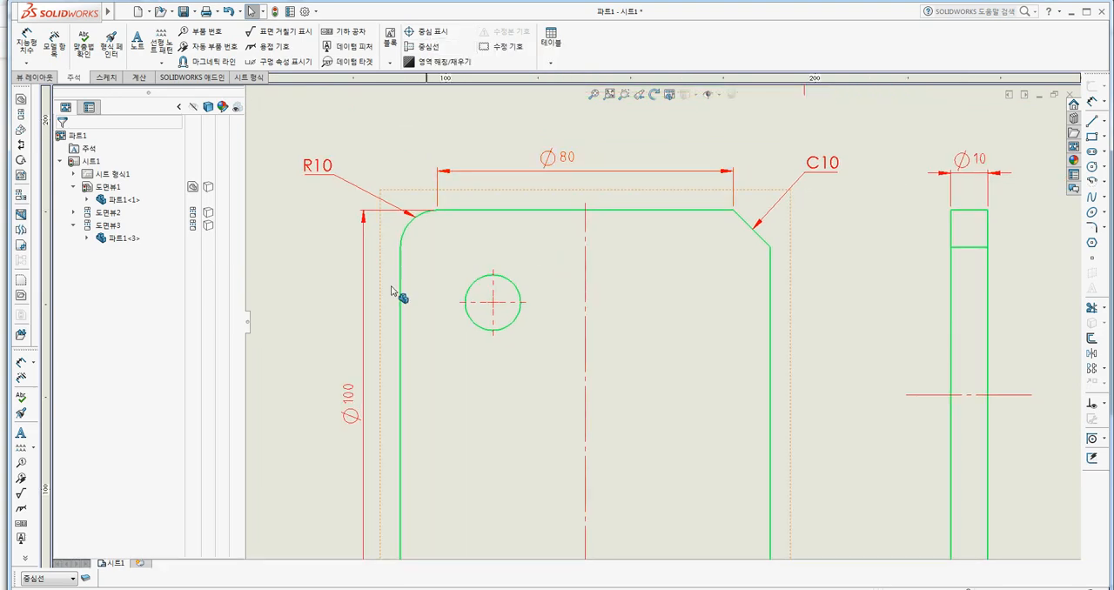
Set the document's center mark size and gap to 2.5 mm, with scaling by view scale turned on.
left_click(305, 13)
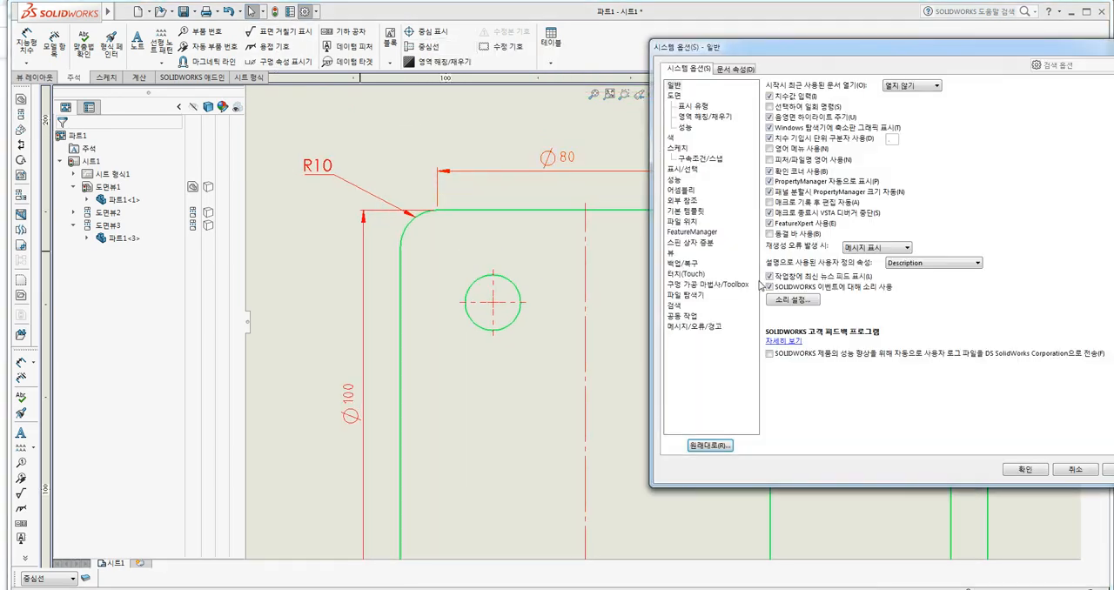
left_click(734, 70)
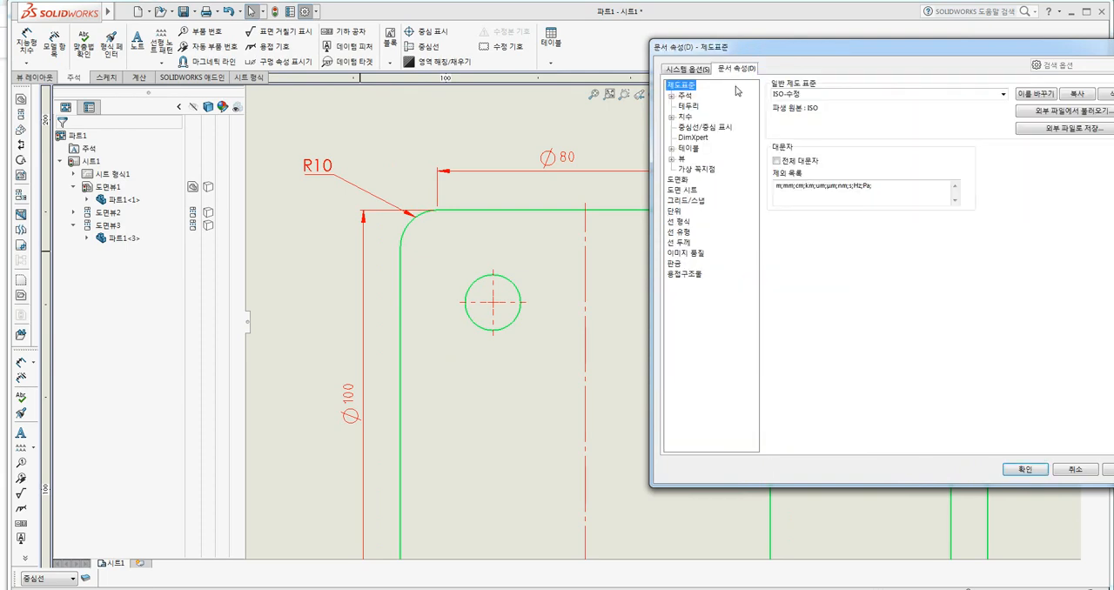
left_click(705, 127)
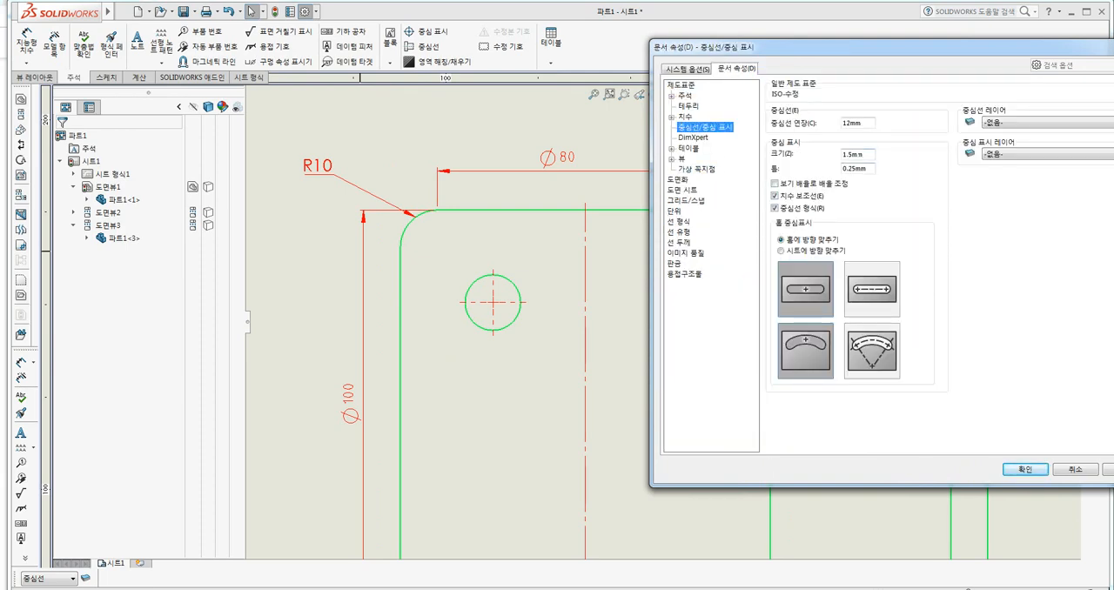
left_click_drag(863, 155, 808, 159)
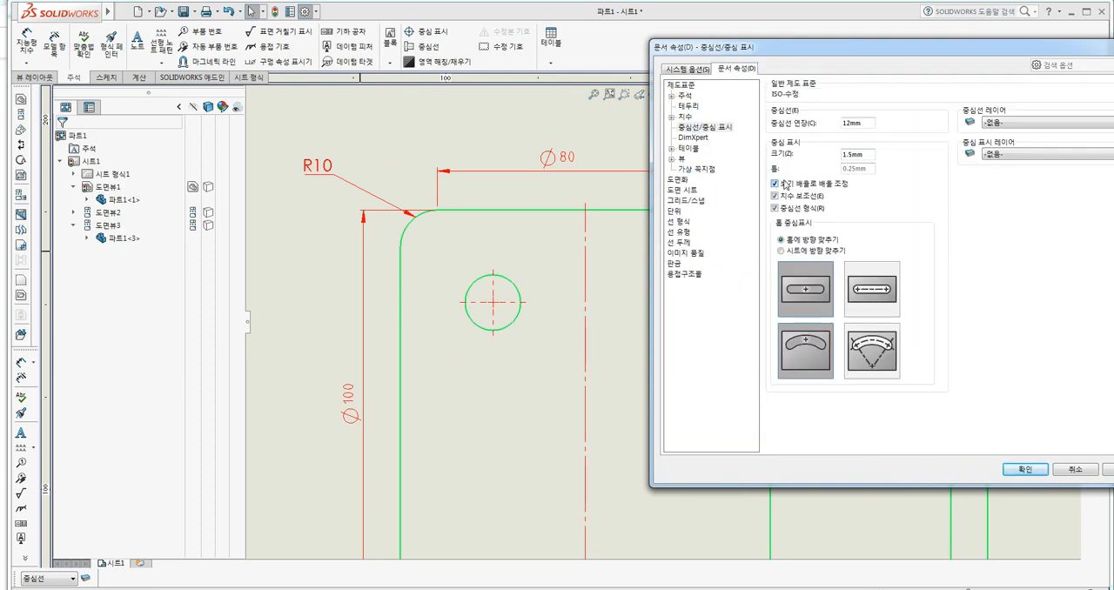
left_click(774, 184)
left_click_drag(848, 48, 787, 49)
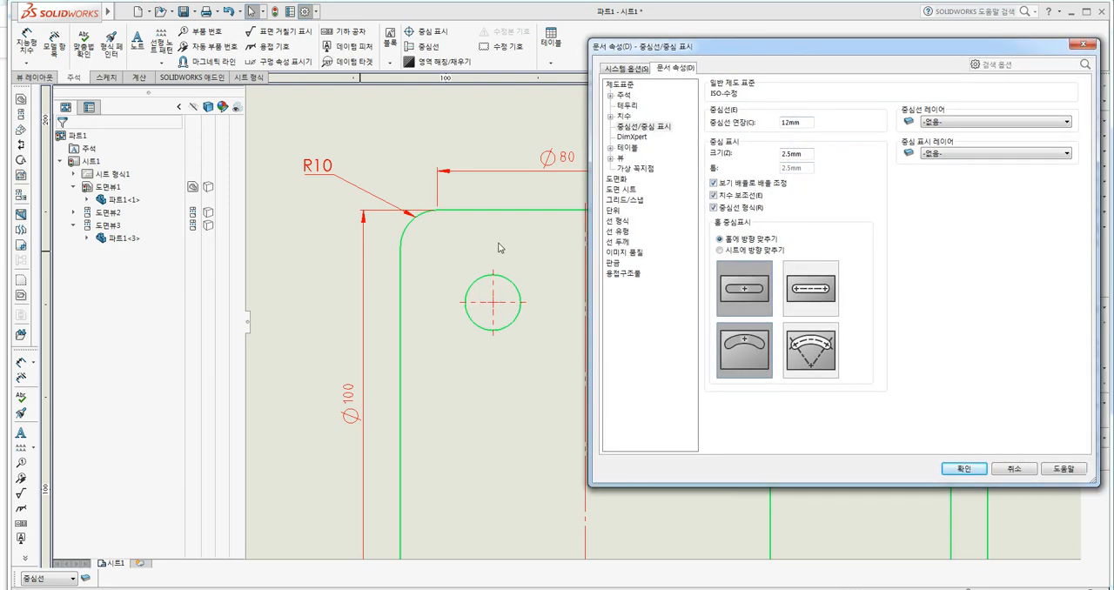
left_click(963, 469)
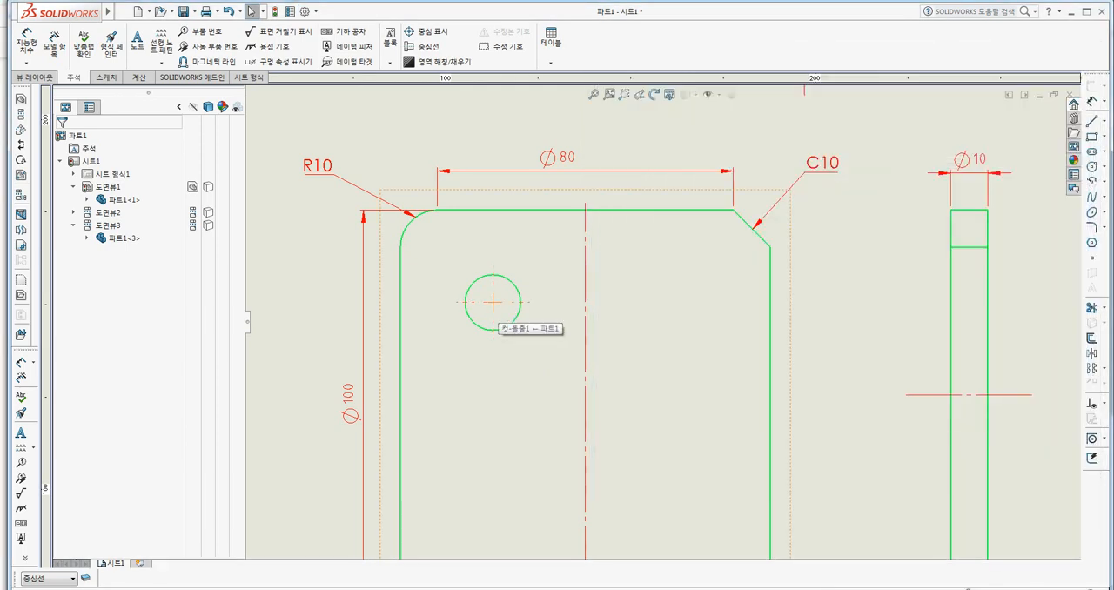
Replace the hole's center mark with a vertical line about 22.7 mm long through the hole's center on the 중심선 layer.
left_click(504, 308)
key("Delete")
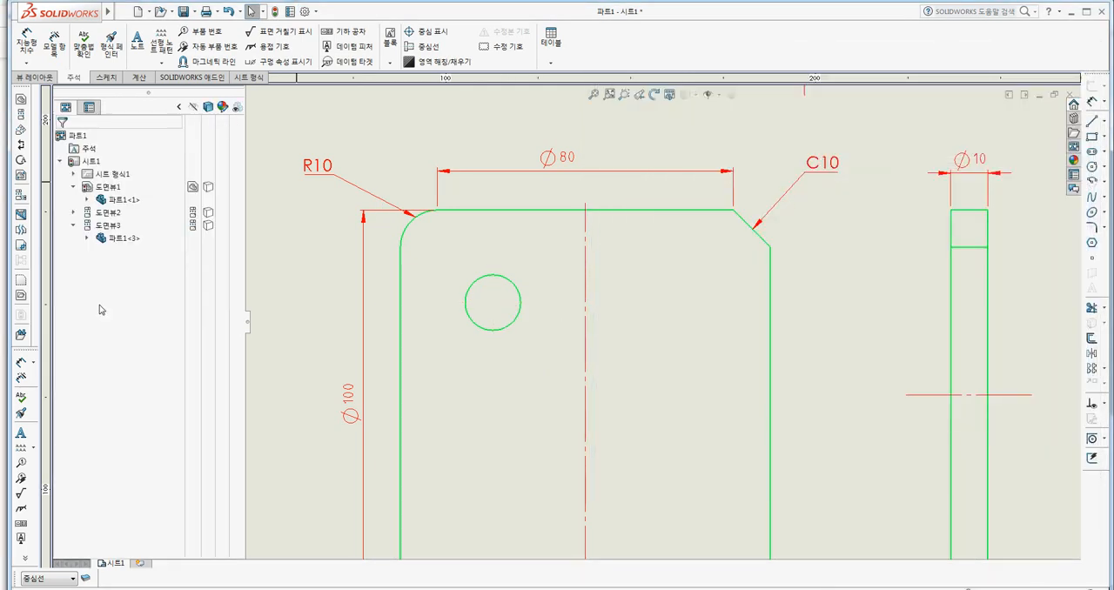
left_click(49, 578)
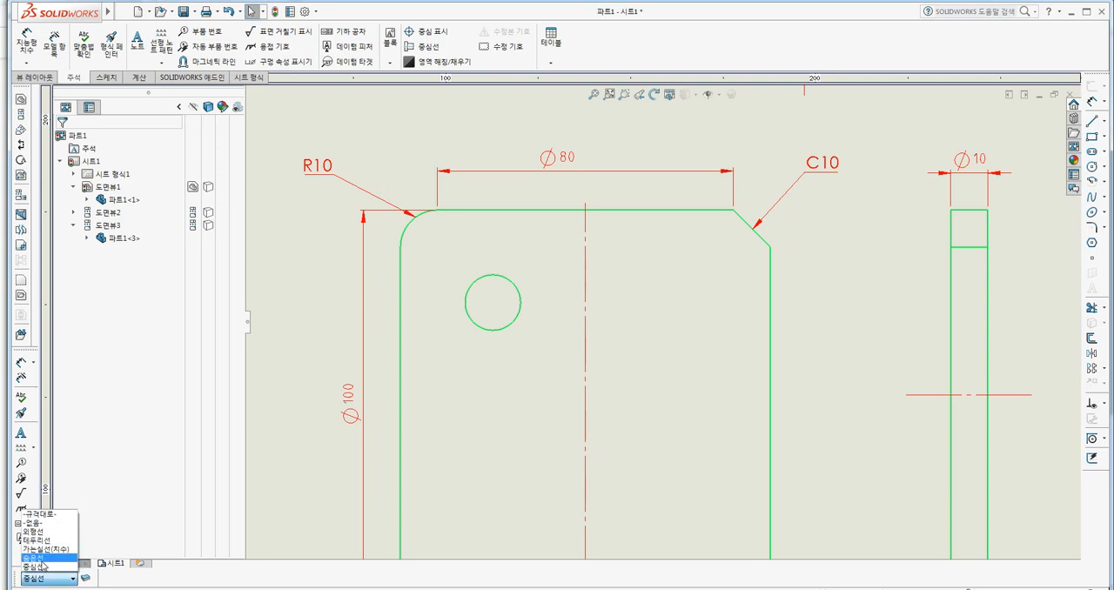
left_click(41, 568)
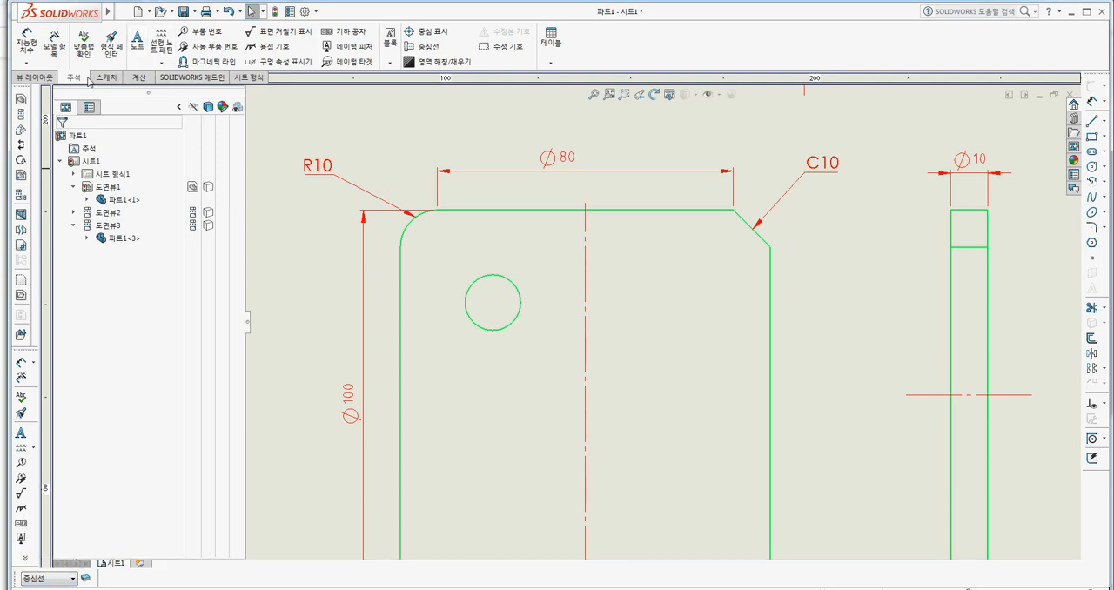
left_click(109, 78)
left_click(50, 31)
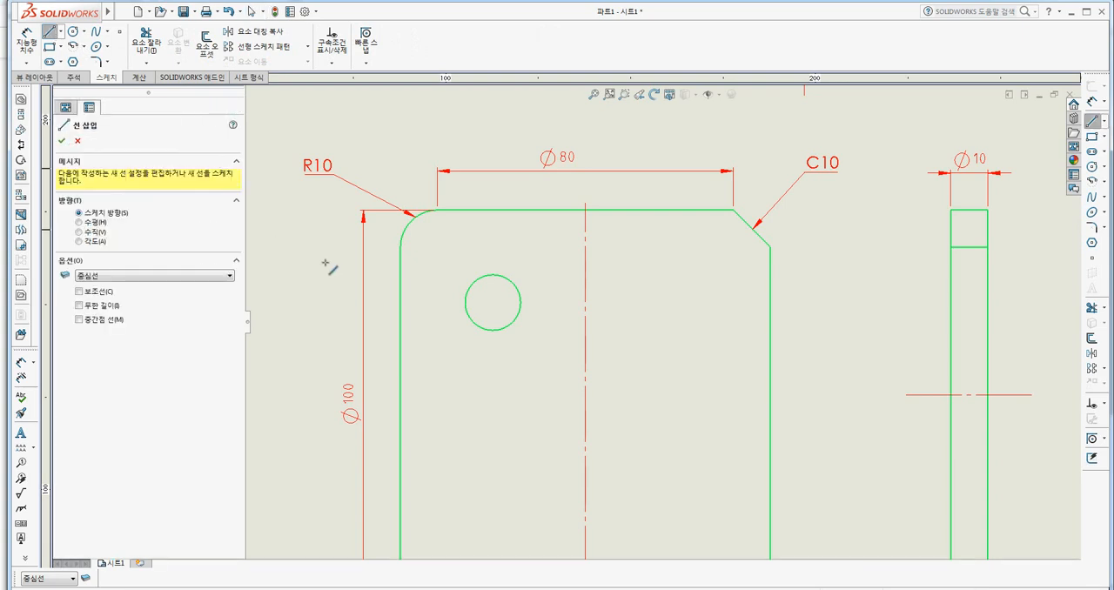
left_click(494, 262)
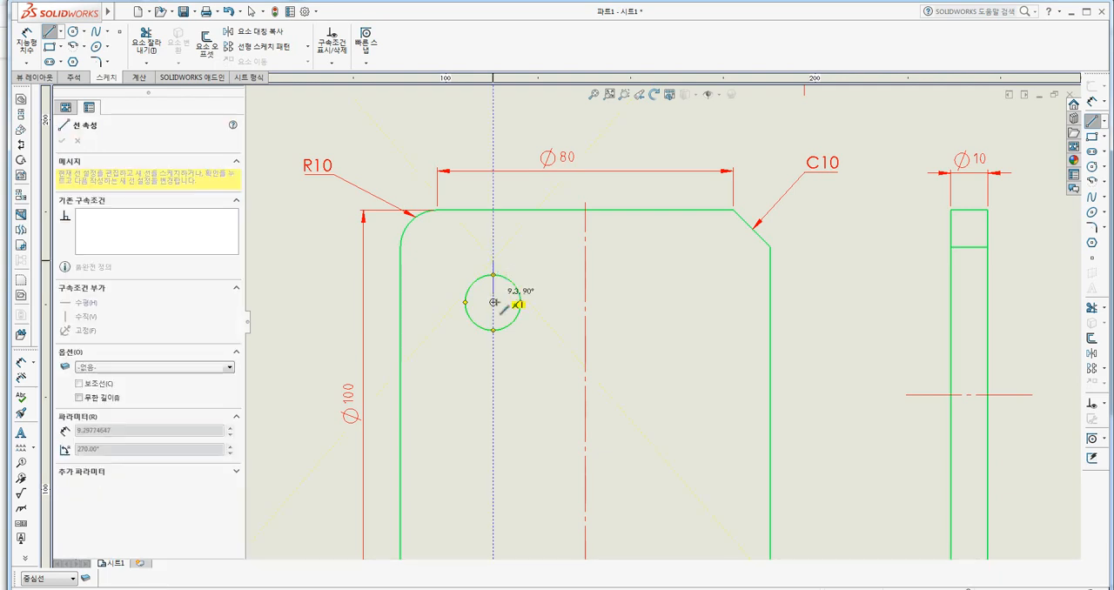
left_click(493, 345)
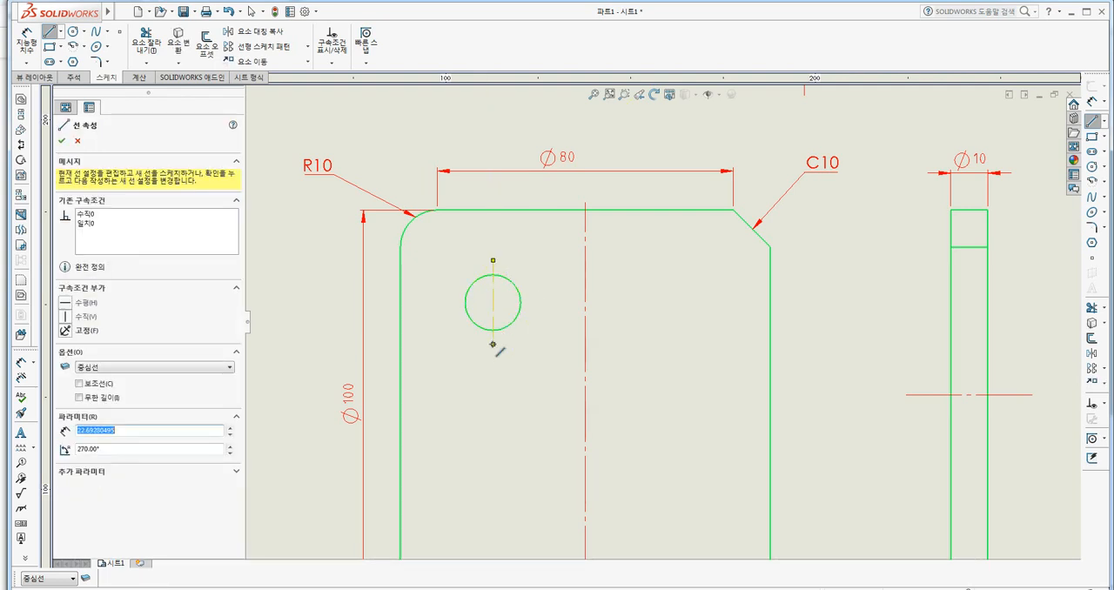
key("Escape")
scroll(534, 311, "up", 2)
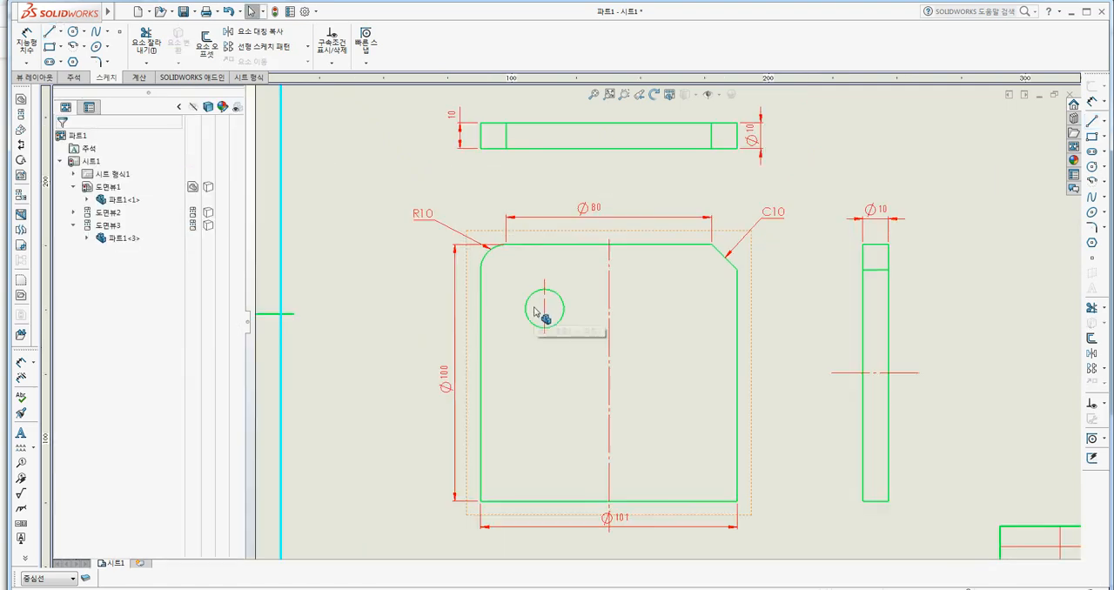
Set the document's 쇄선 line style pattern to A,1,-0.25,0.25,-0.25.
scroll(624, 315, "down", 4)
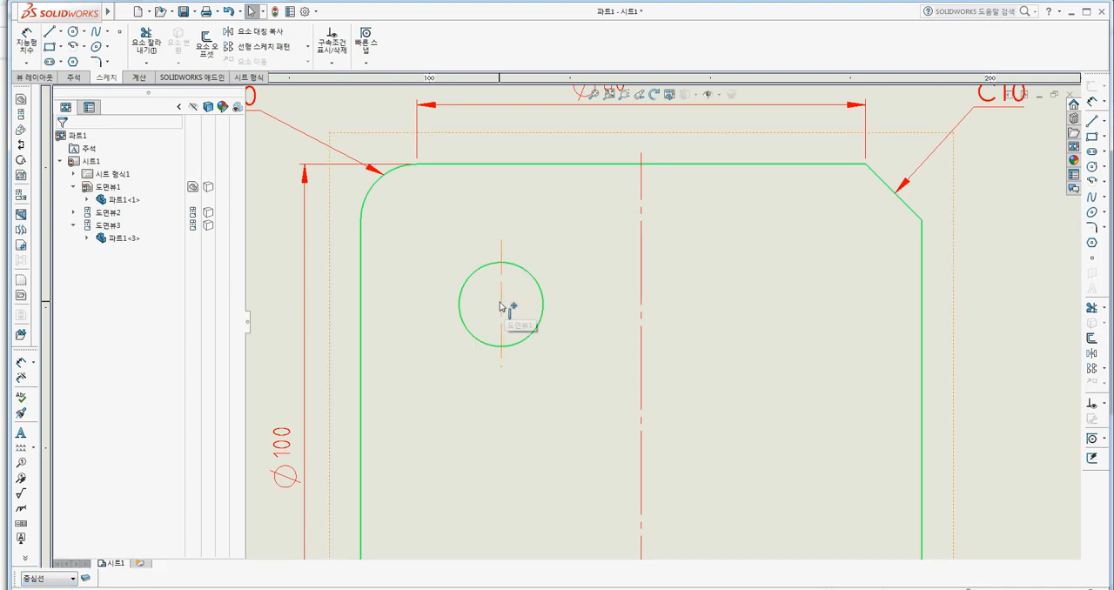
left_click(305, 11)
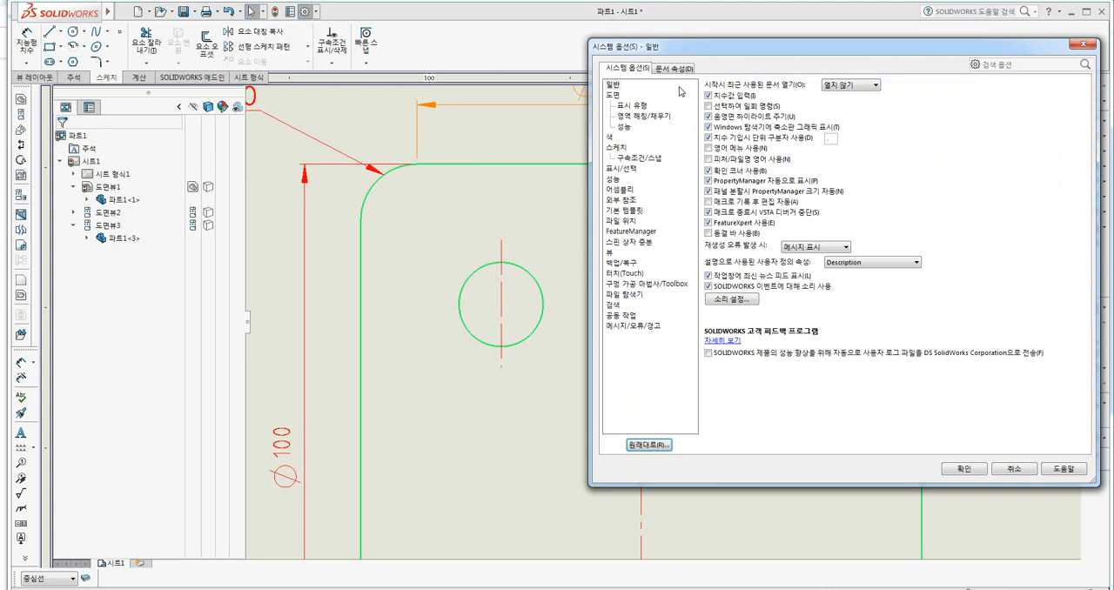
left_click(675, 68)
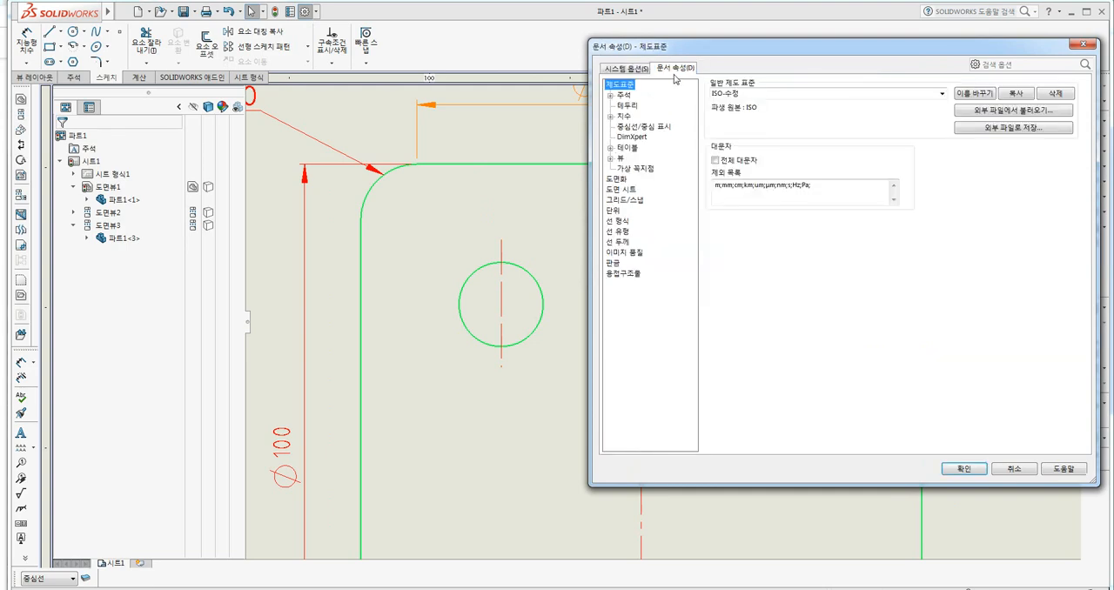
left_click(618, 231)
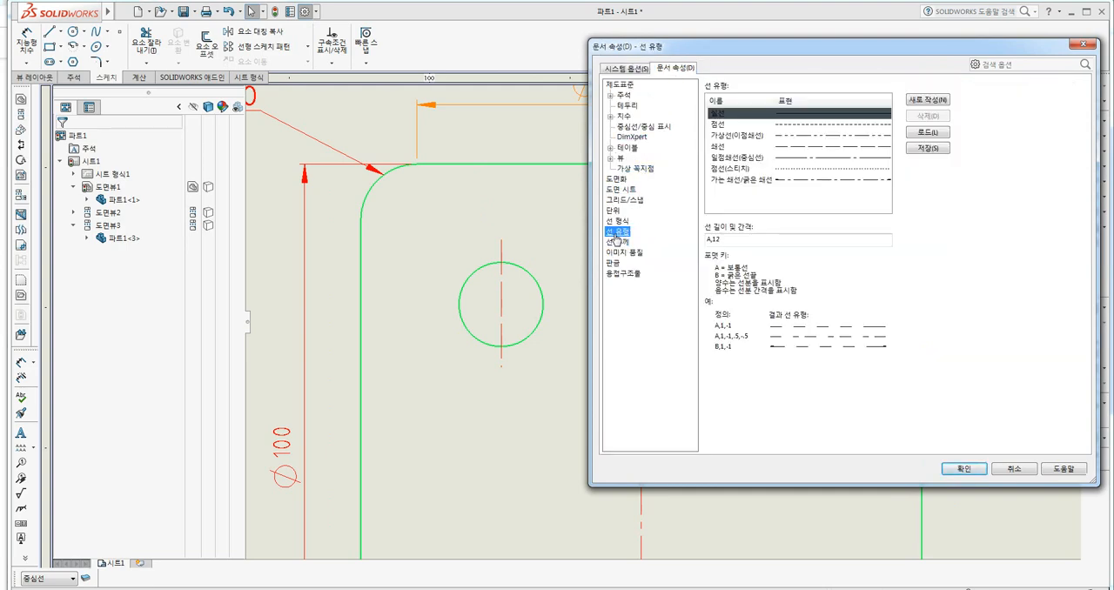
left_click(715, 147)
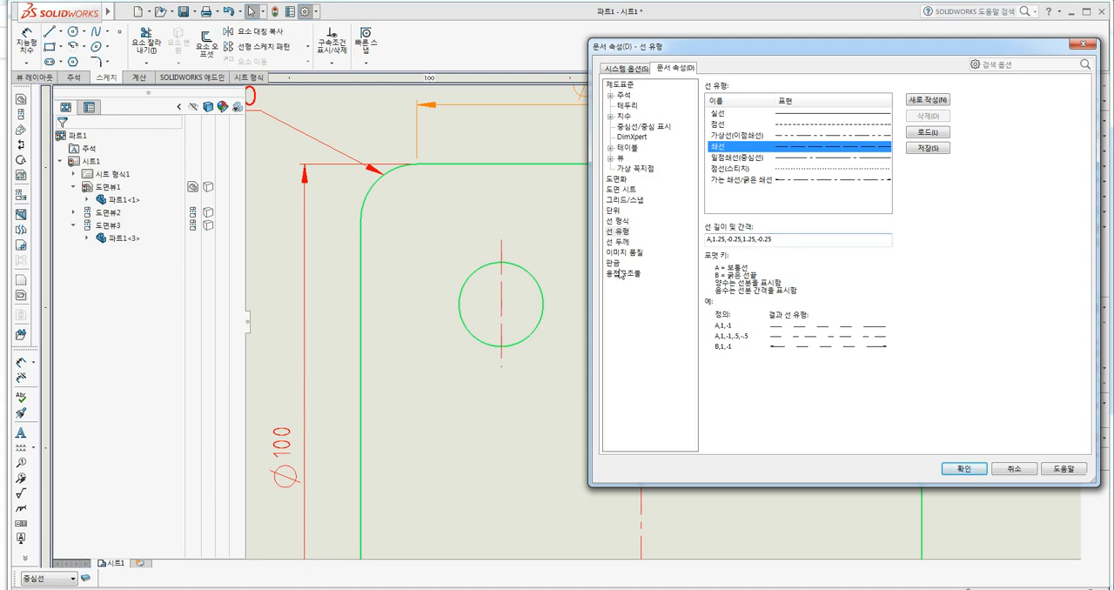
left_click_drag(775, 240, 717, 240)
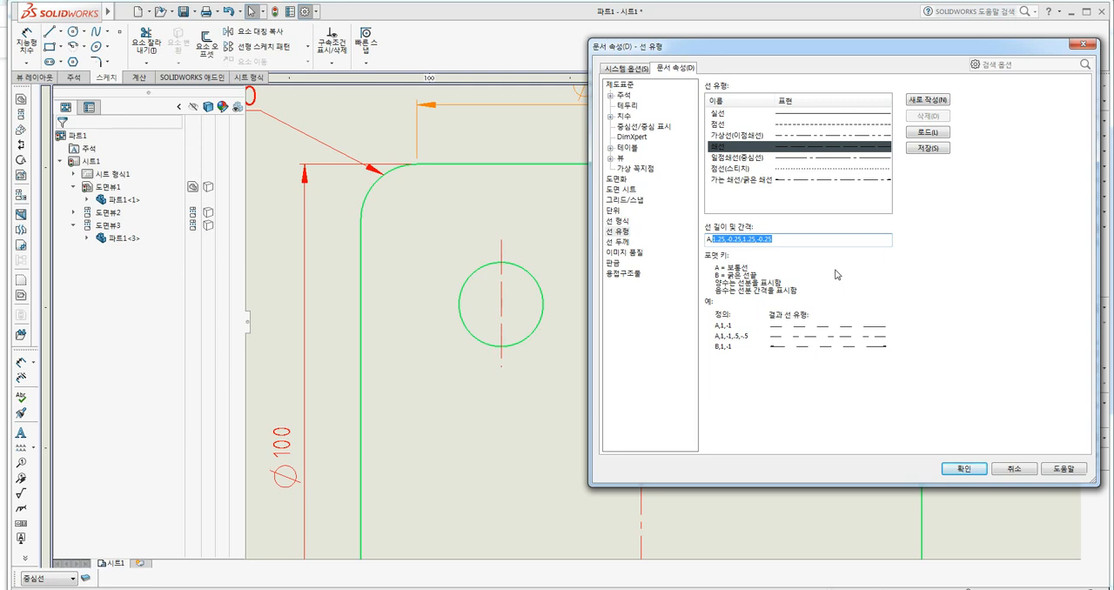
key("Left")
key("BackSpace")
key("BackSpace")
key("BackSpace")
key("BackSpace")
key("BackSpace")
key("BackSpace")
key("BackSpace")
key("BackSpace")
key("BackSpace")
key("BackSpace")
key("BackSpace")
key("BackSpace")
key("BackSpace")
key("BackSpace")
key("BackSpace")
key("BackSpace")
key("BackSpace")
key("BackSpace")
key("BackSpace")
type(",0.")
key("BackSpace")
key("BackSpace")
type("-0.2")
type("5,1,-0.2")
left_click_drag(756, 240, 734, 239)
type("0,")
type("0.25")
left_click(964, 469)
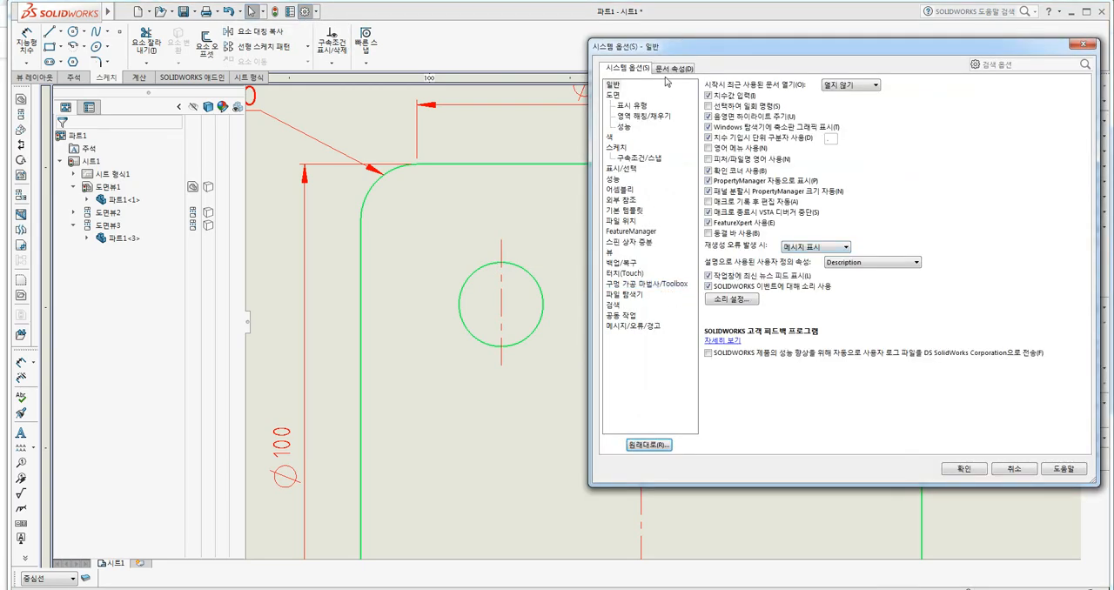
Set the document's 쇄선 line style pattern to A,0.5,-0.15,0.2,-0.15.
left_click(672, 70)
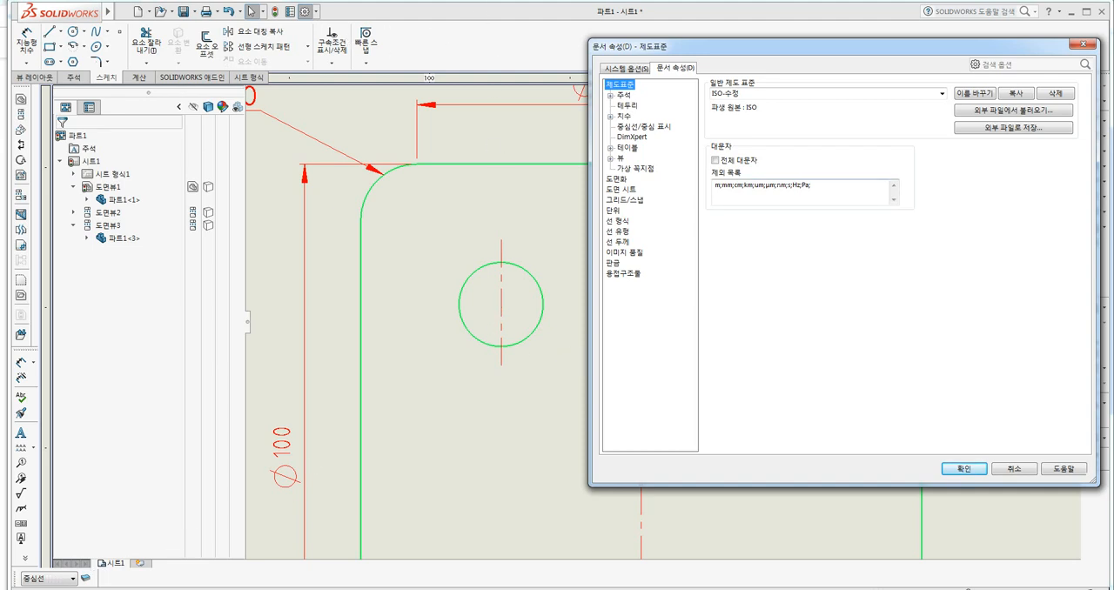
left_click(617, 232)
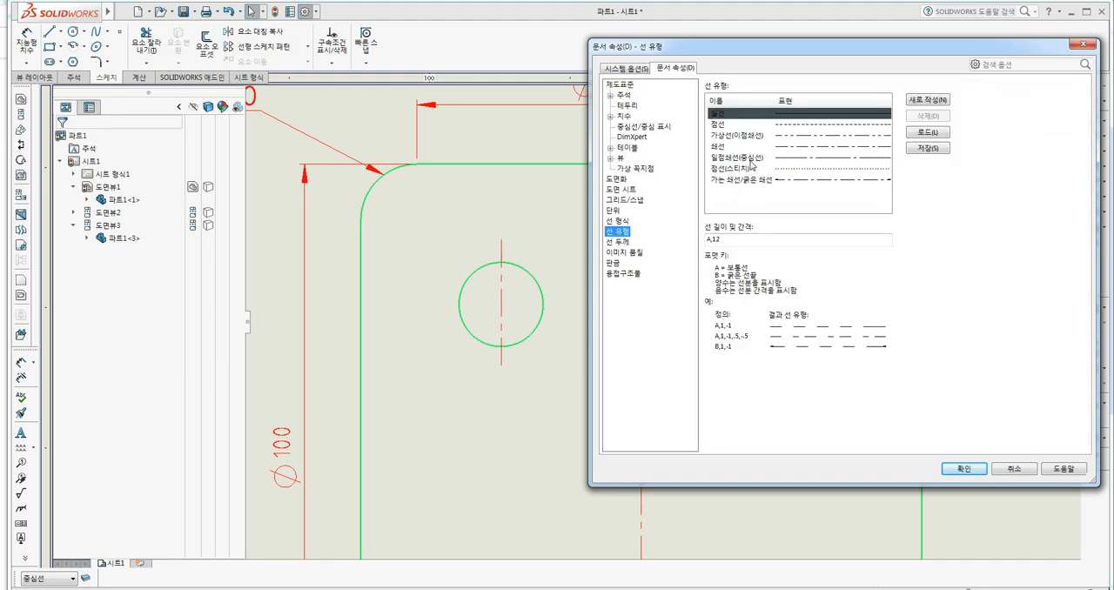
left_click(724, 148)
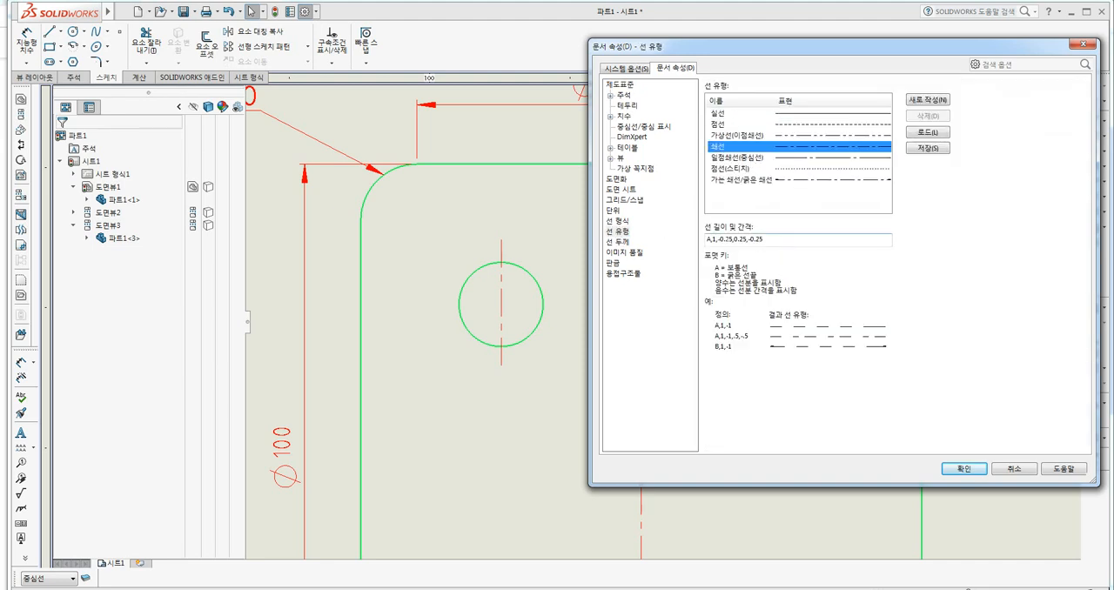
left_click_drag(766, 241, 713, 240)
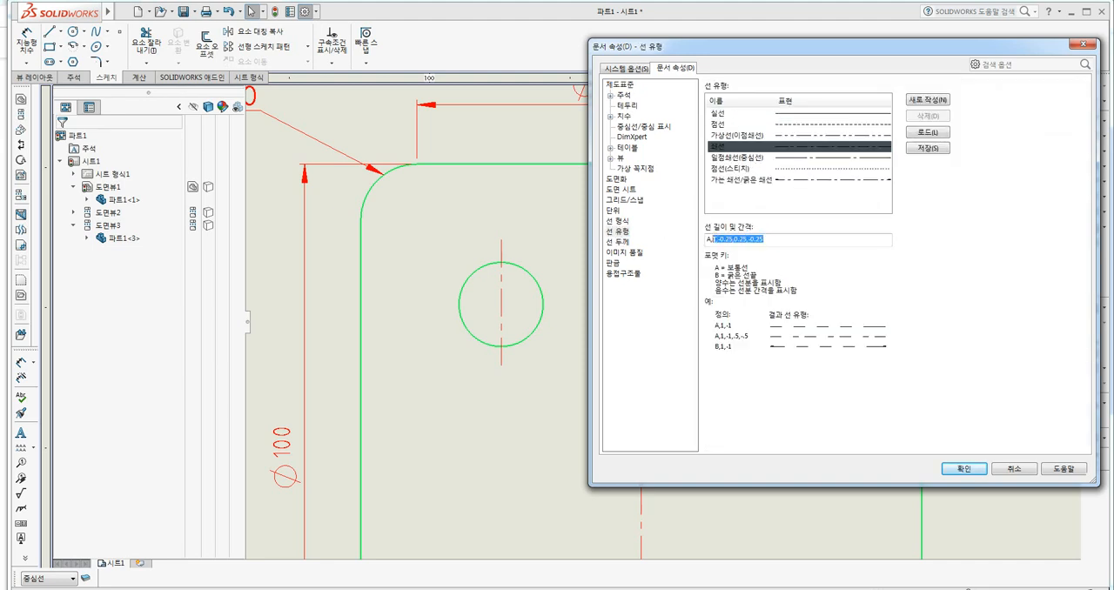
type("0.")
type("5")
type(",0.2,-0.150.1")
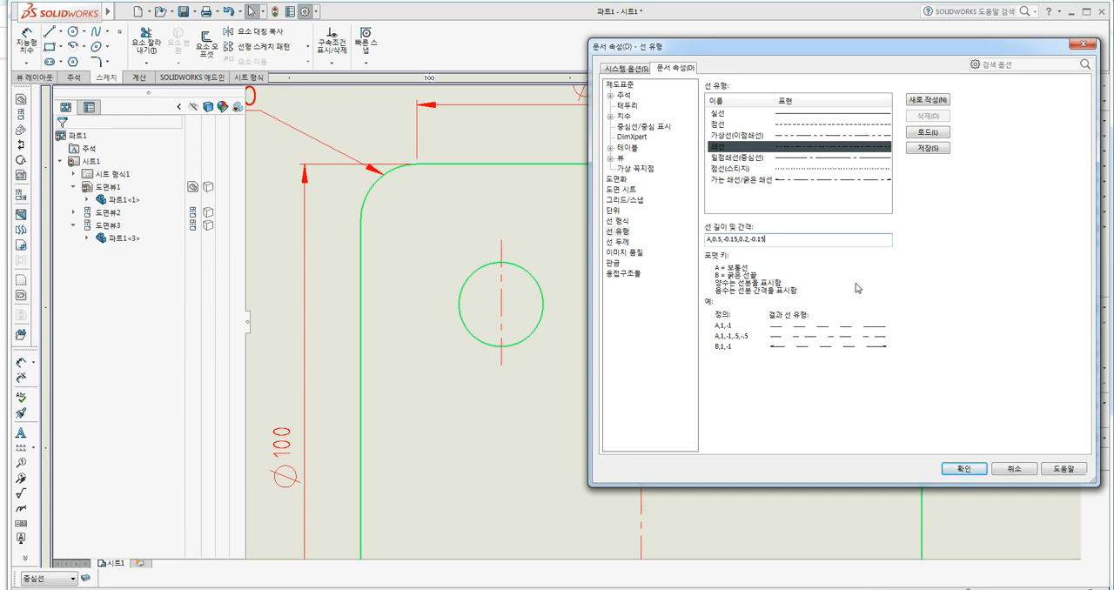
left_click(971, 470)
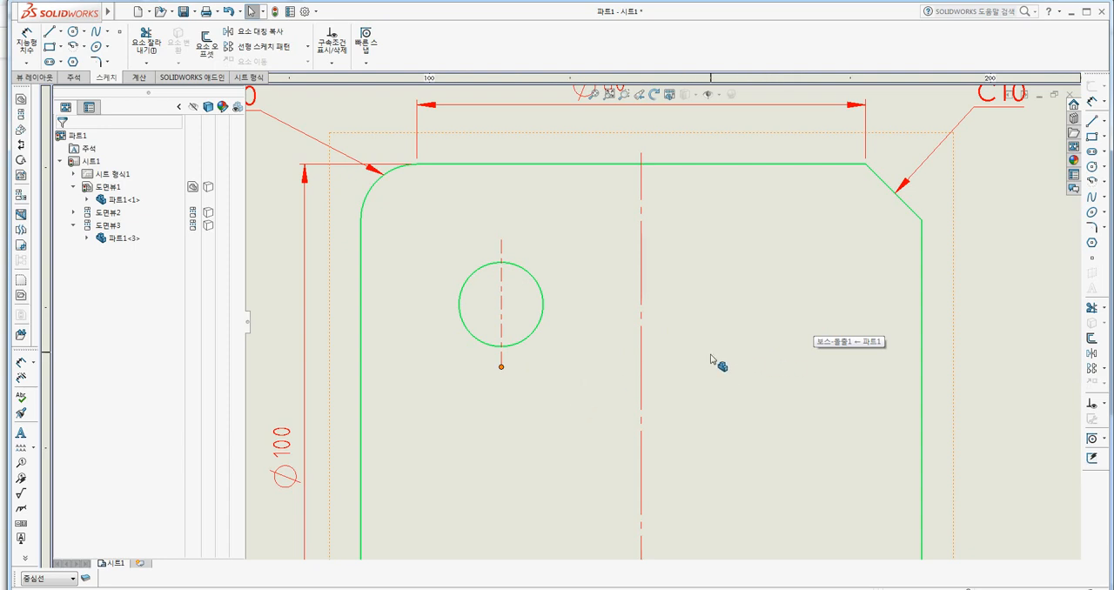
Examine the dash pattern and layer of the vertical centerline through the hole.
left_click(290, 314)
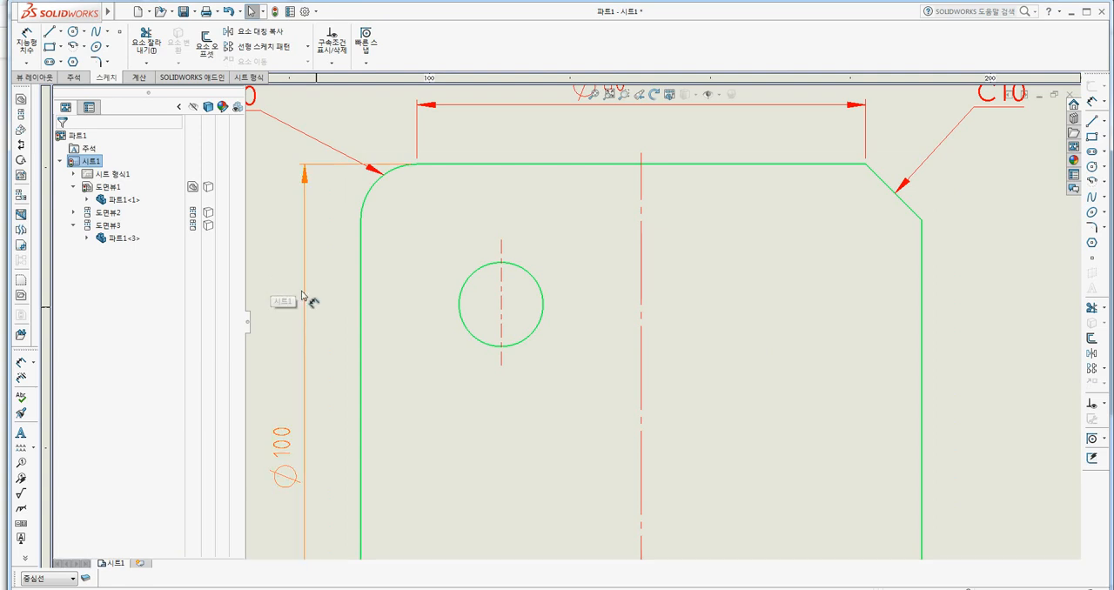
left_click(503, 316)
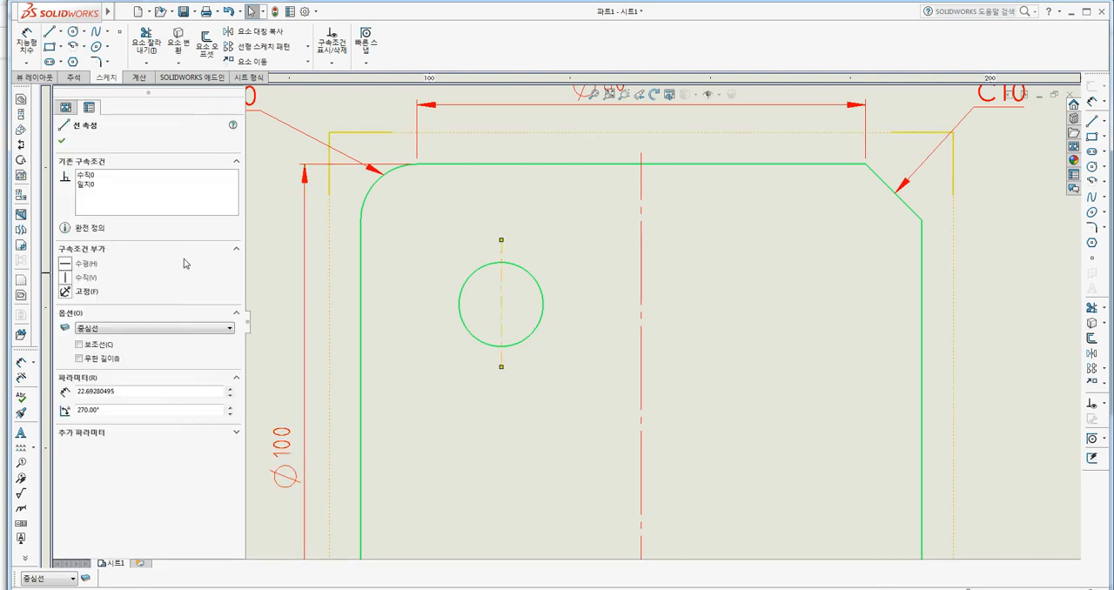
left_click(294, 276)
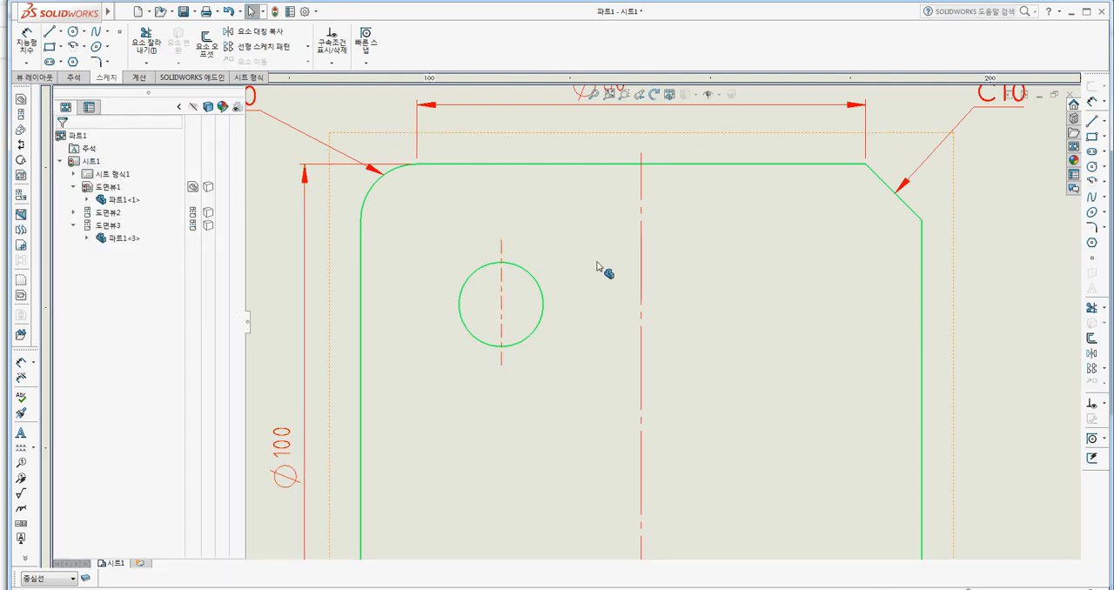
left_click(504, 250)
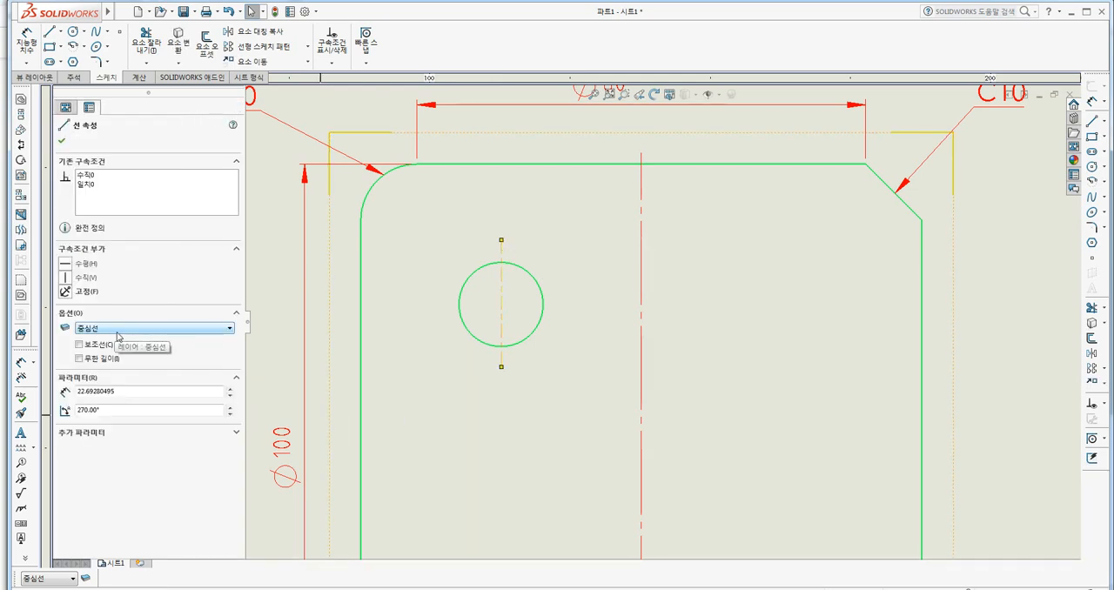
key("Escape")
scroll(554, 391, "up", 4)
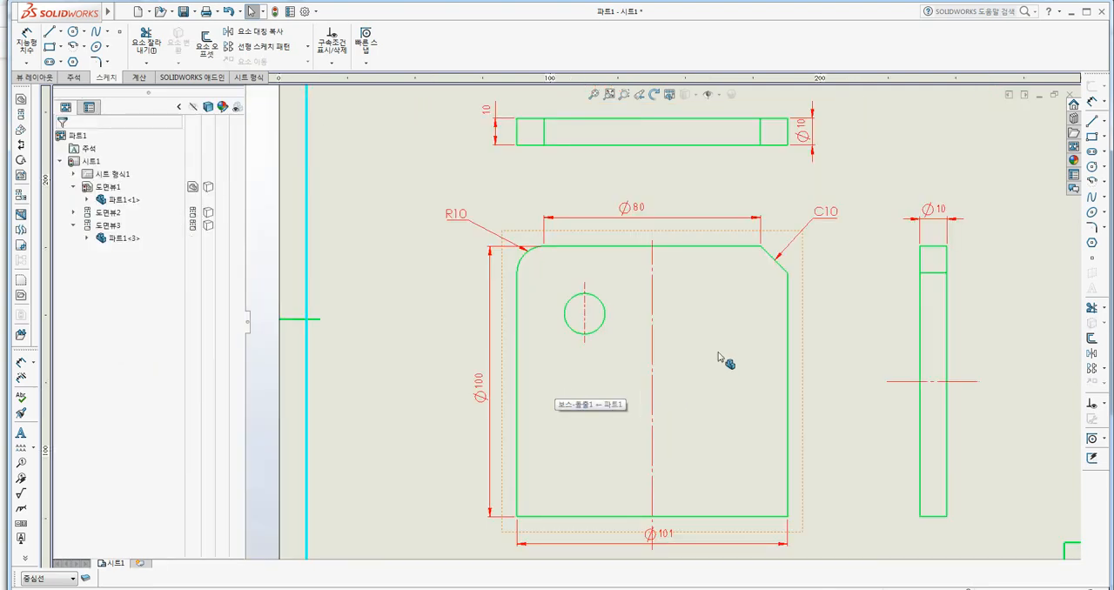
Sketch a horizontal line about 24 mm long through the hole's center on the 중심선 layer and stretch its right end slightly outward.
middle_click_drag(719, 350, 659, 355)
left_click(50, 31)
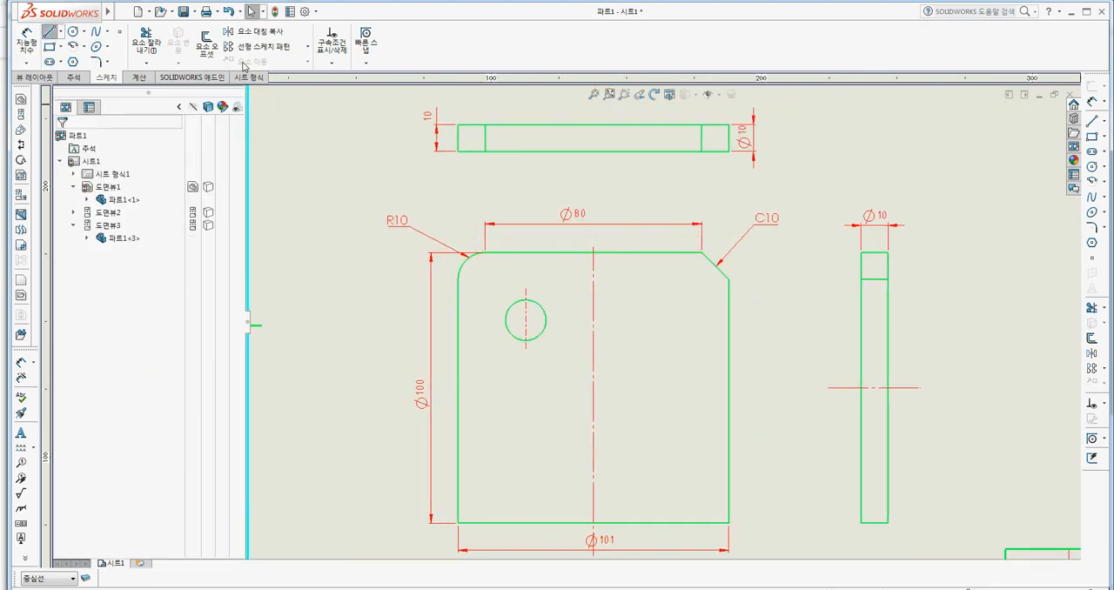
left_click(525, 320)
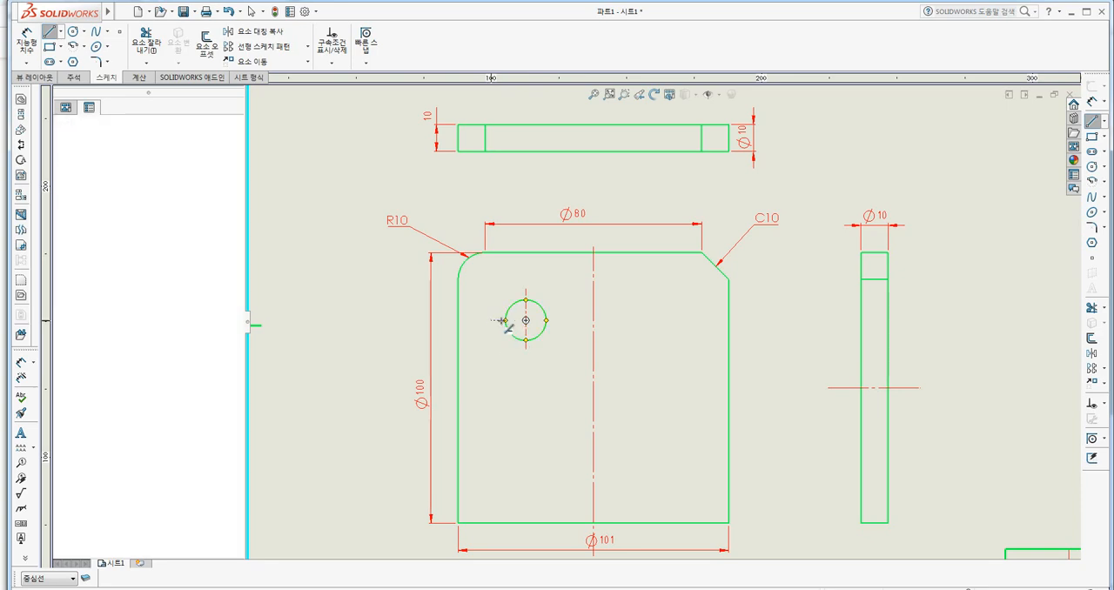
left_click(558, 320)
key("Escape")
scroll(569, 325, "up", 2)
scroll(569, 326, "down", 5)
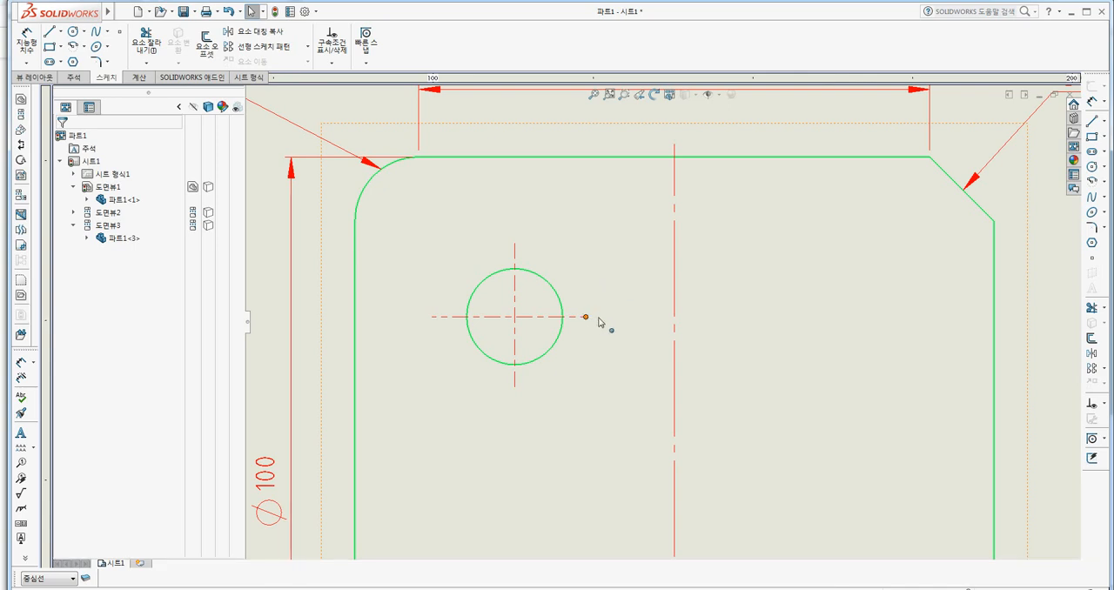
left_click_drag(586, 316, 599, 319)
left_click(806, 337)
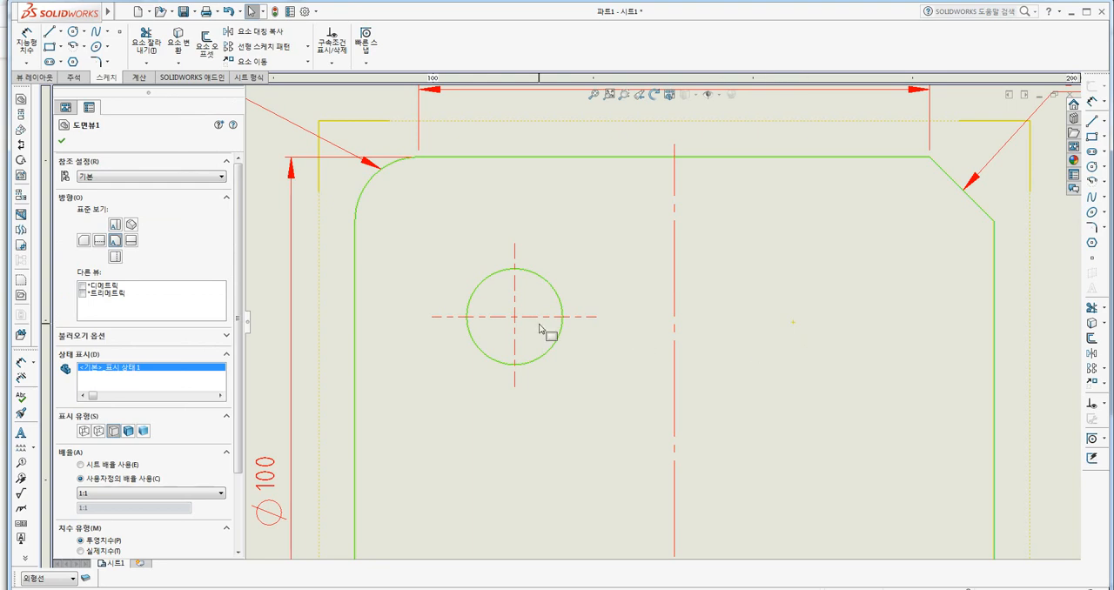
Apply dimension style 33 to the 10 mm dimension left of the upper view and switch it back to style 55.
scroll(540, 329, "up", 5)
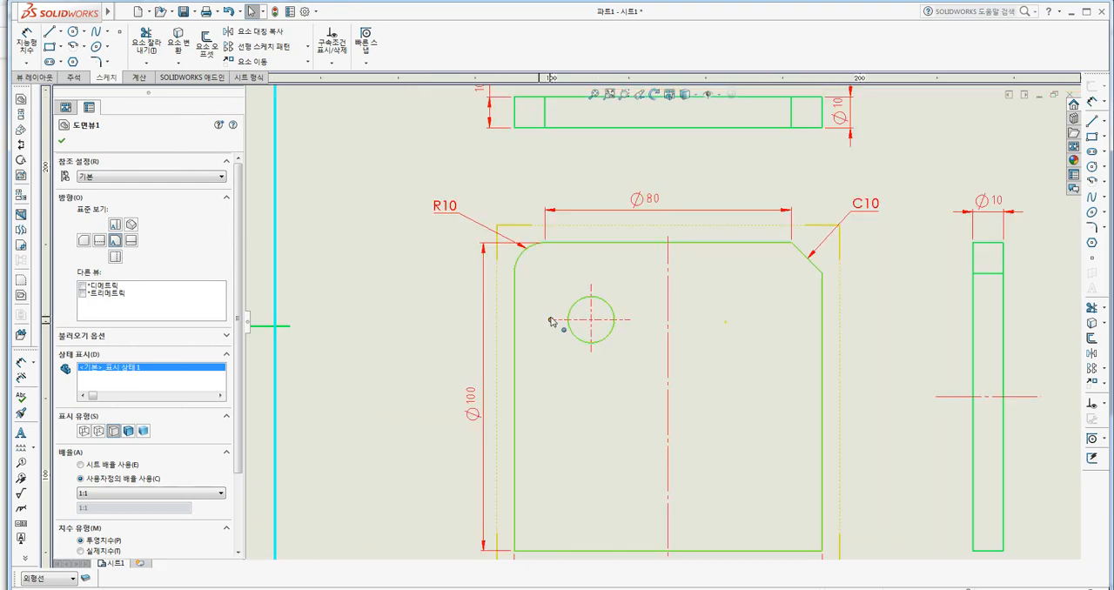
left_click(729, 331)
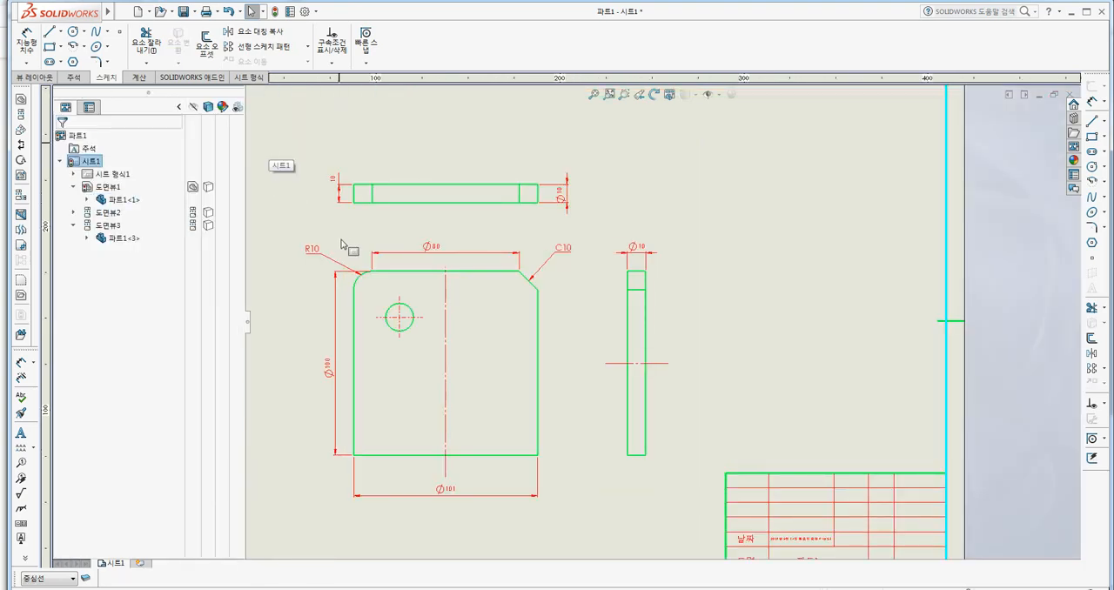
middle_click_drag(354, 241, 386, 246)
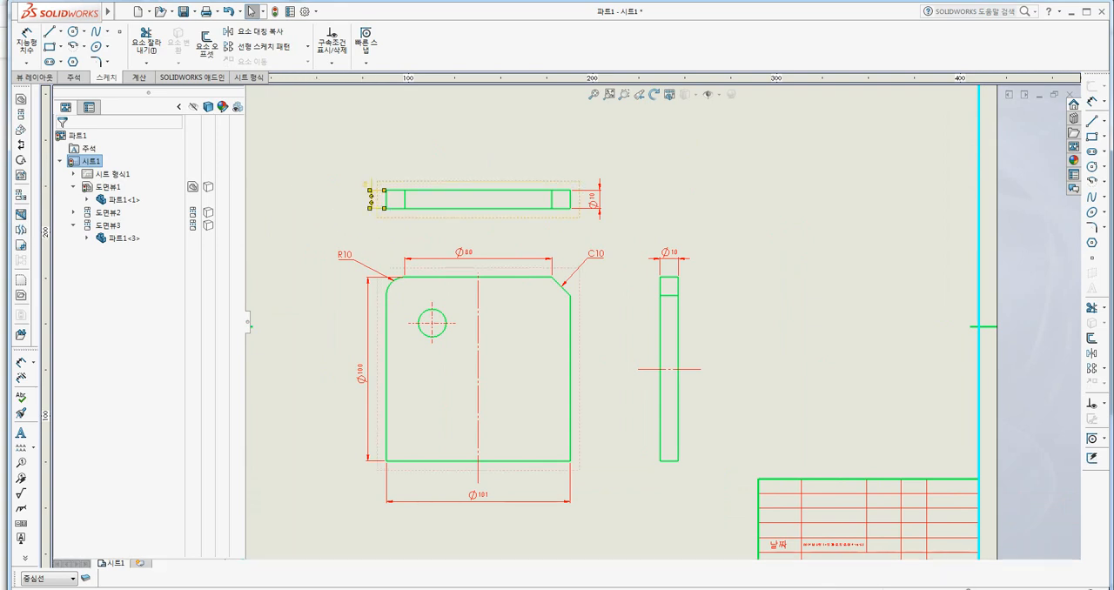
left_click(370, 199)
left_click(96, 217)
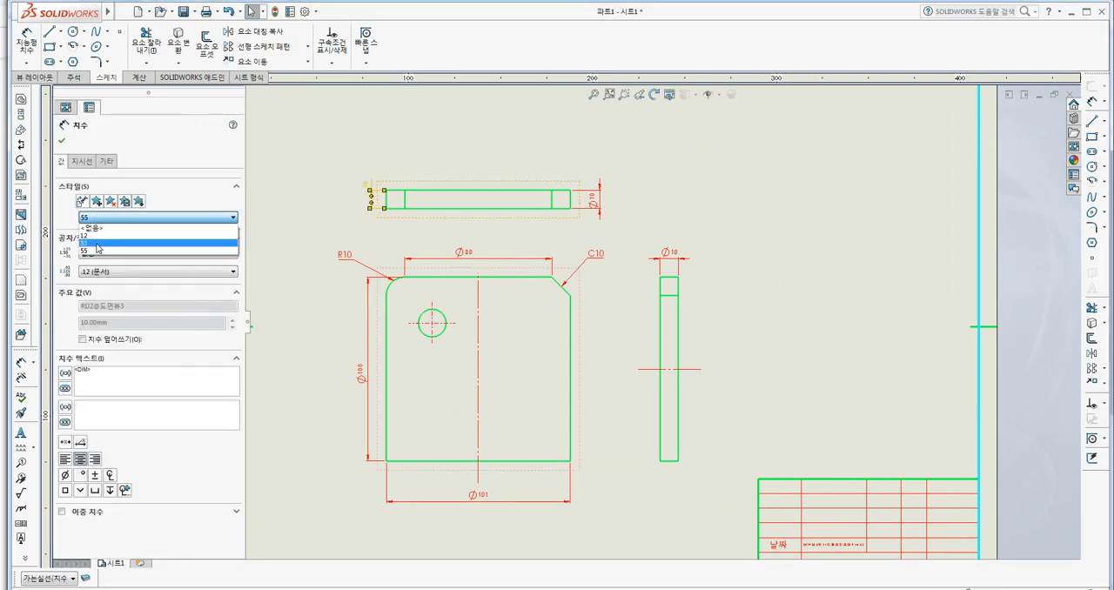
left_click(97, 244)
left_click(96, 217)
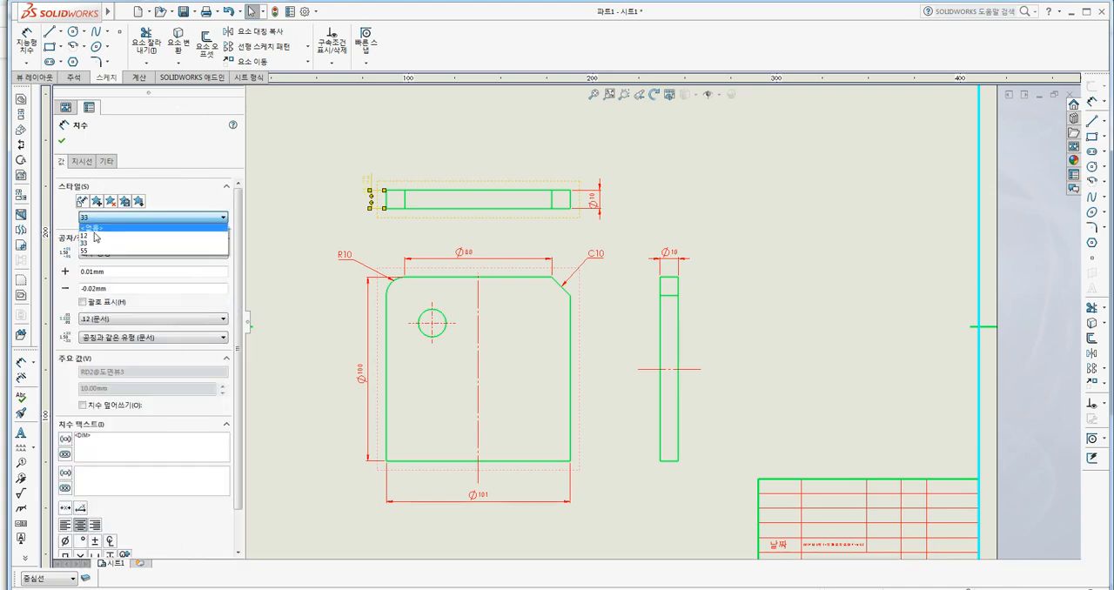
left_click(95, 251)
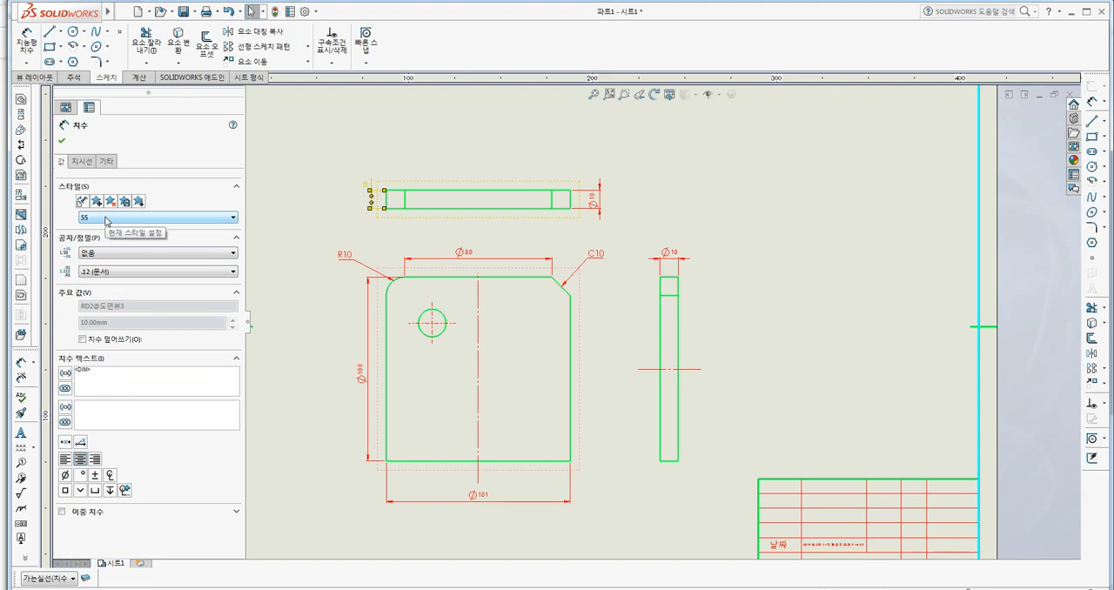
Choose dimension style 55 for the upper view's left 10 mm dimension and save it as a style file named 55.
left_click(106, 219)
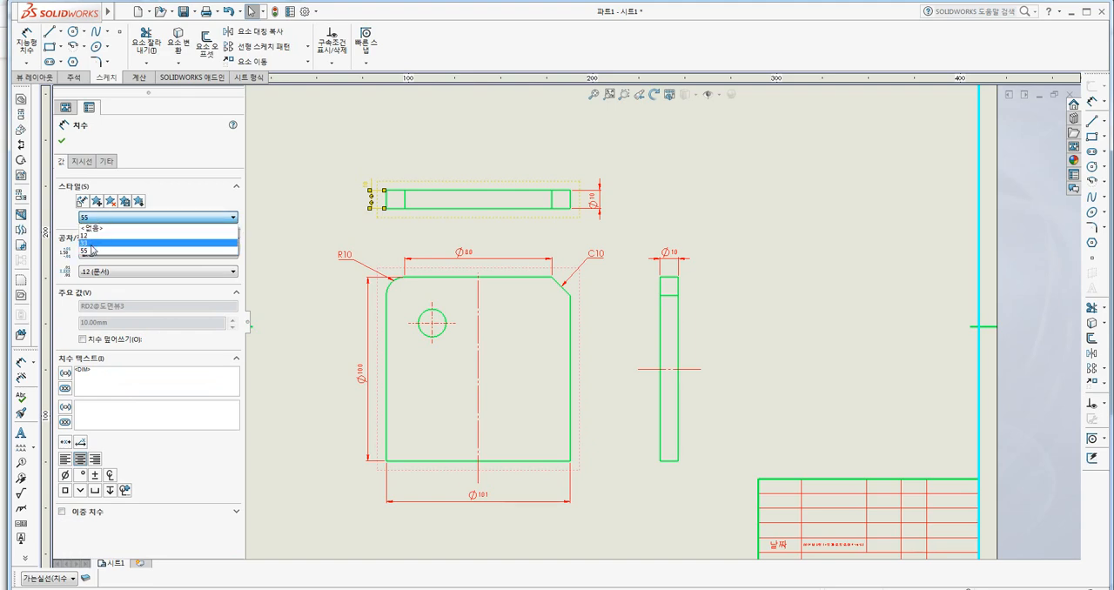
left_click(90, 252)
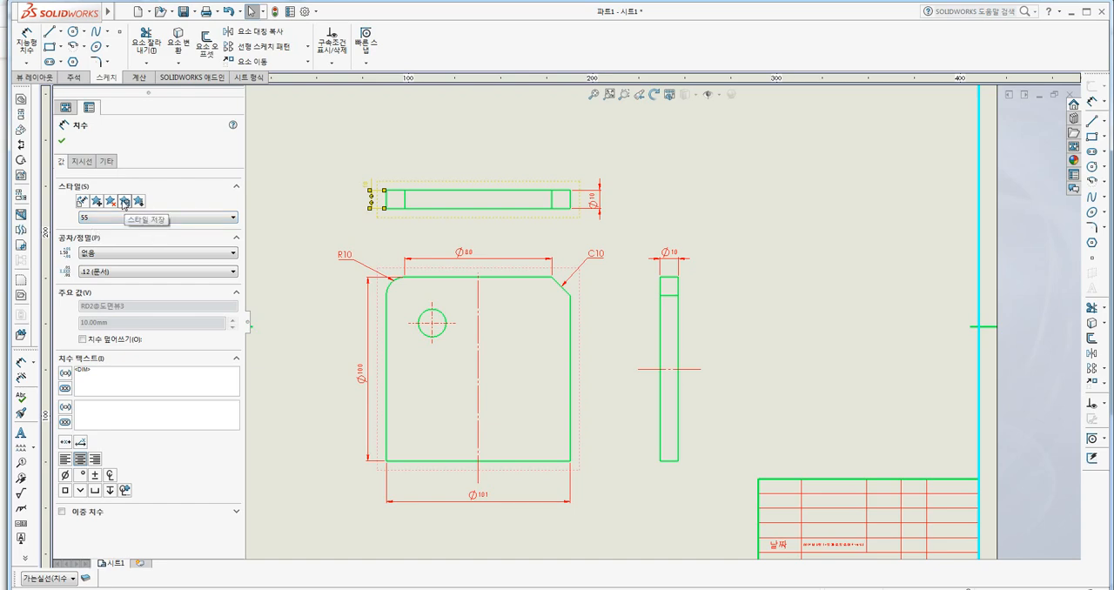
left_click(124, 204)
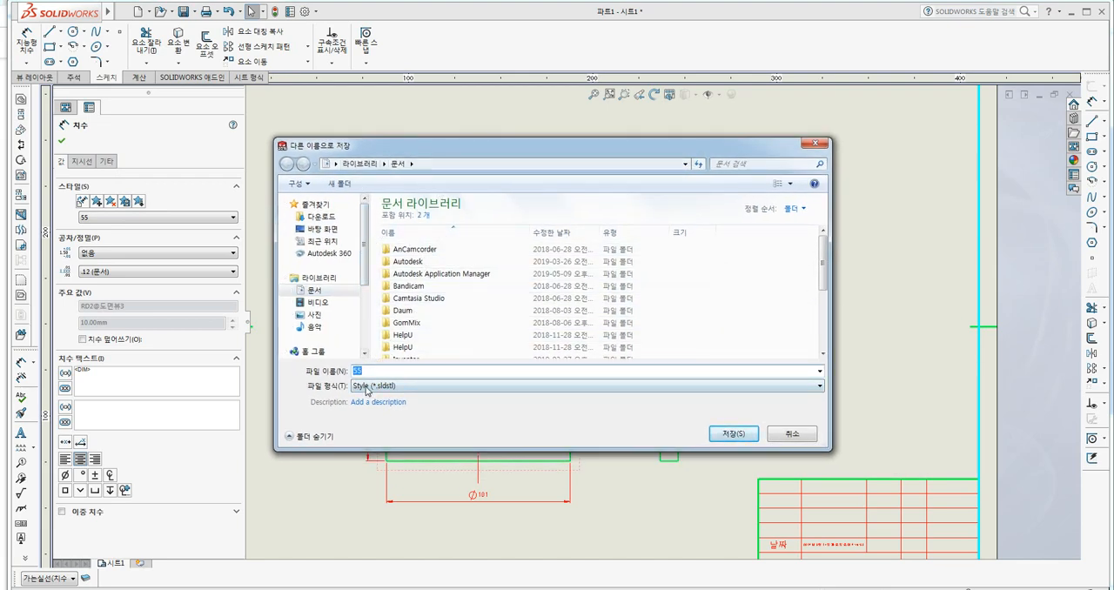
left_click(722, 434)
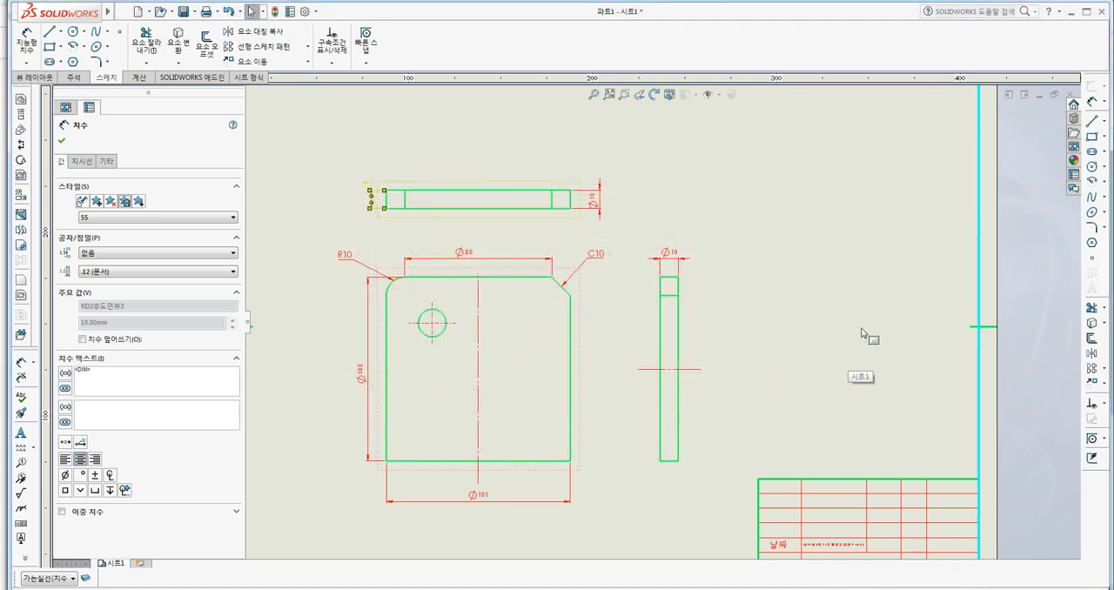
key("Escape")
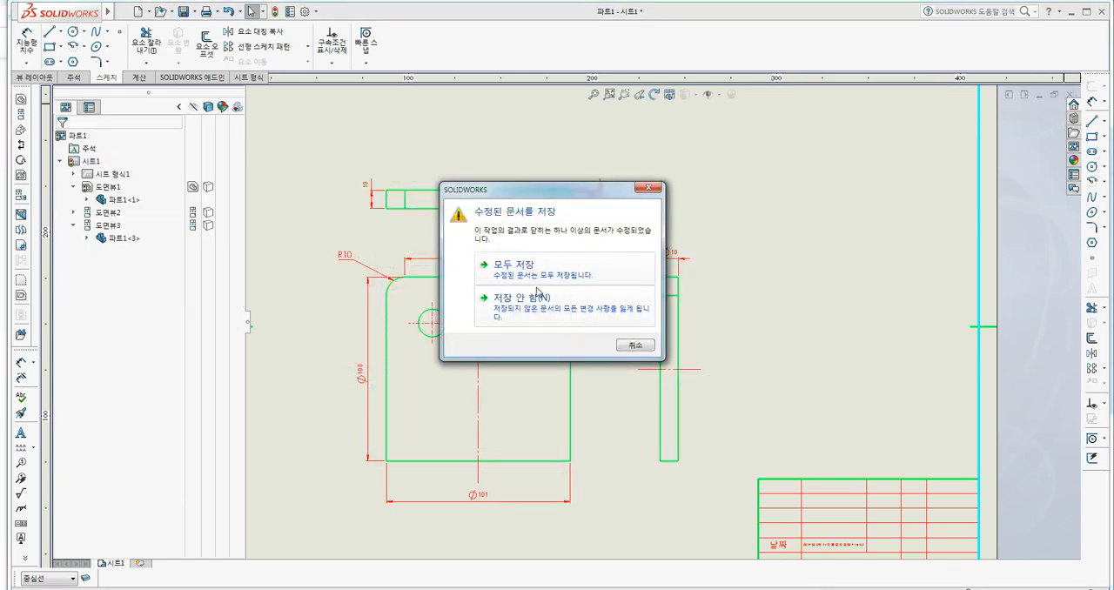
Close the drawing without saving its changes and start a new one from the custom template with border and title block.
left_click(519, 315)
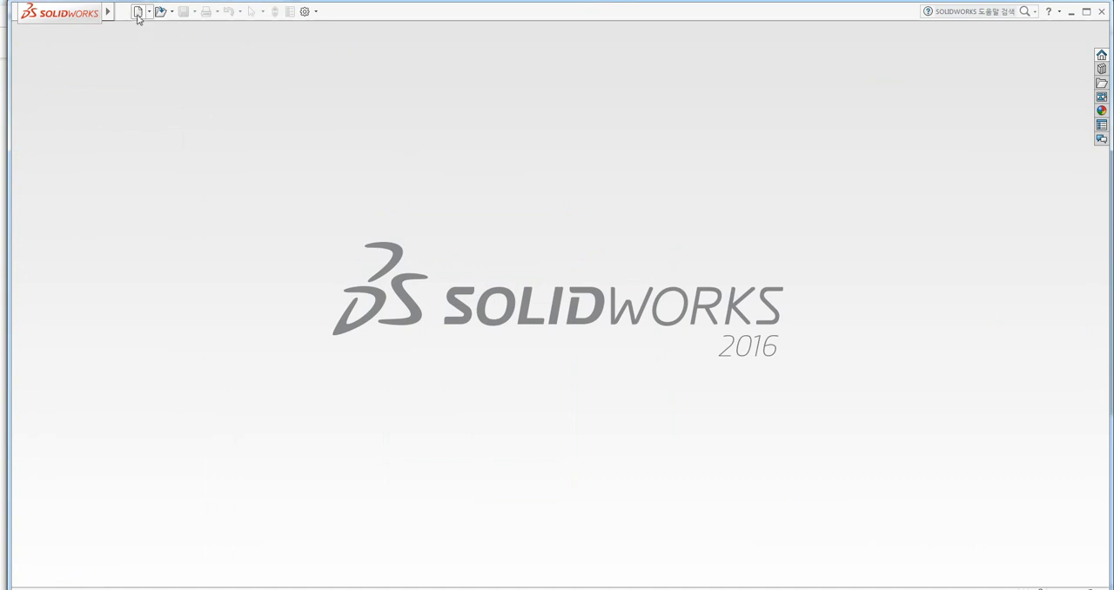
left_click(137, 11)
left_click(313, 137)
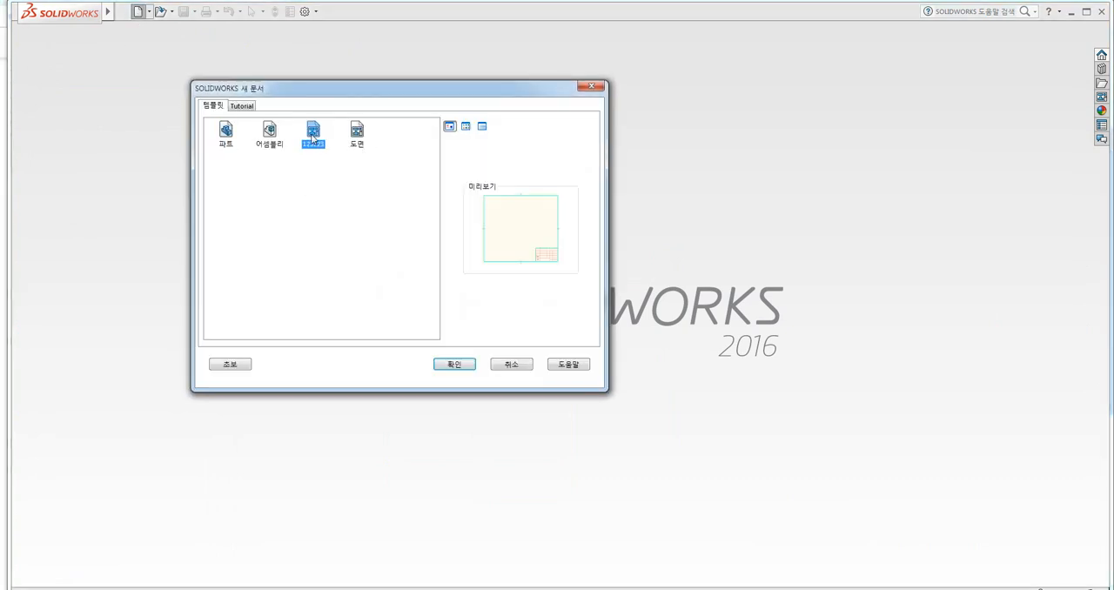
double_click(313, 135)
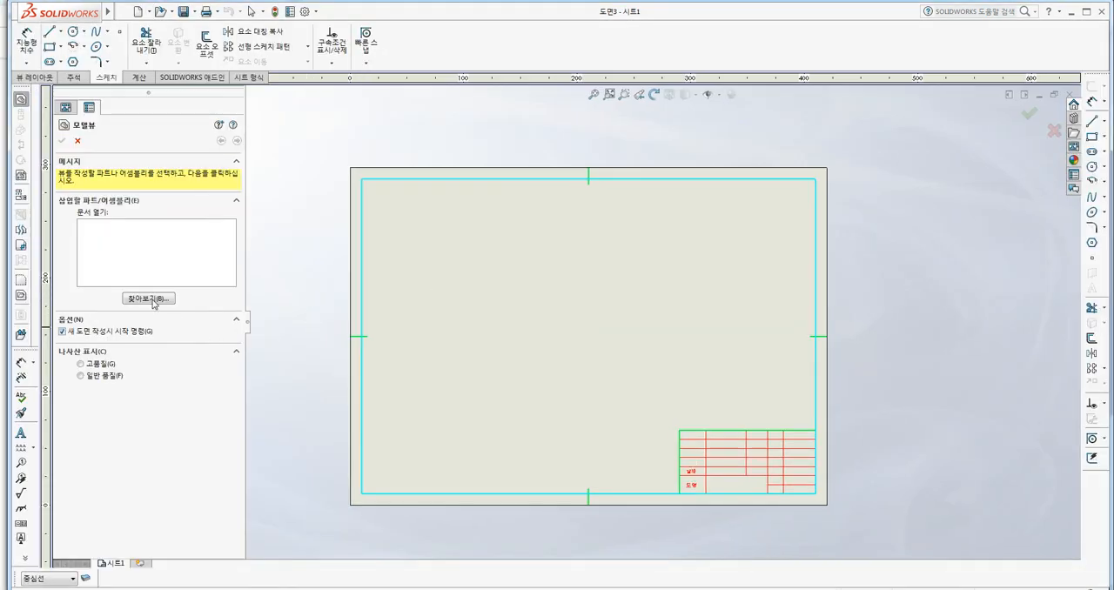
Choose the part file 123123 from the desktop as the model for the drawing views.
left_click(148, 300)
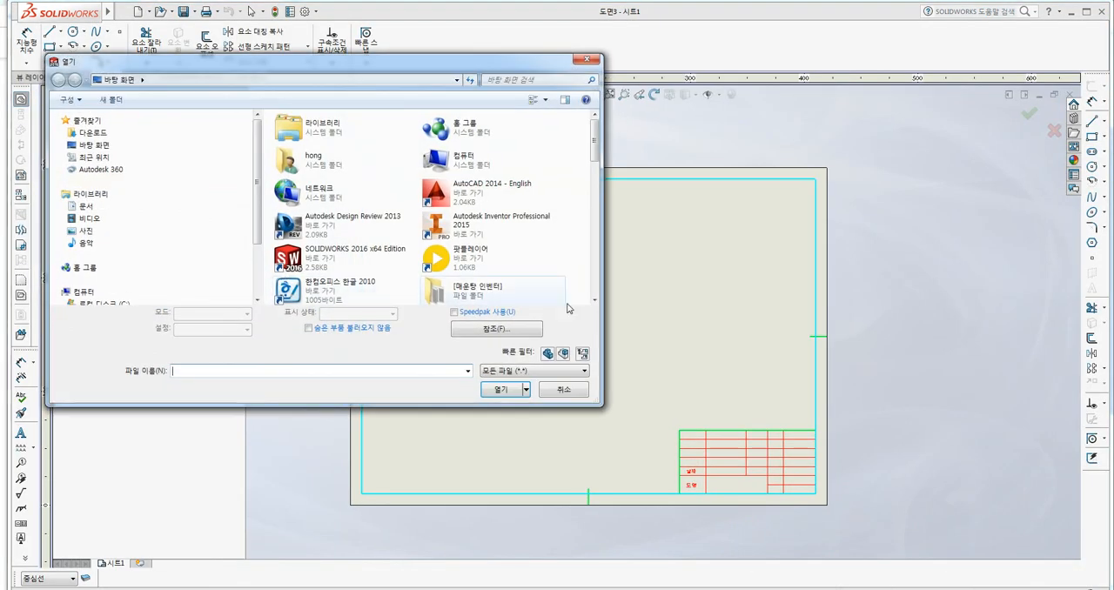
left_click_drag(600, 168, 609, 239)
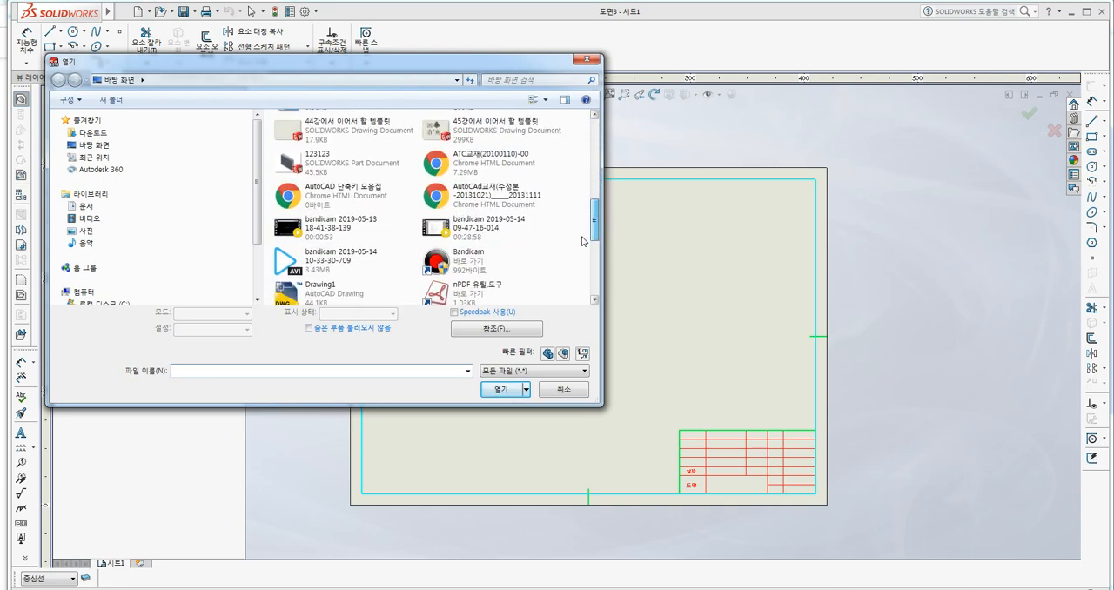
left_click(314, 164)
left_click(496, 388)
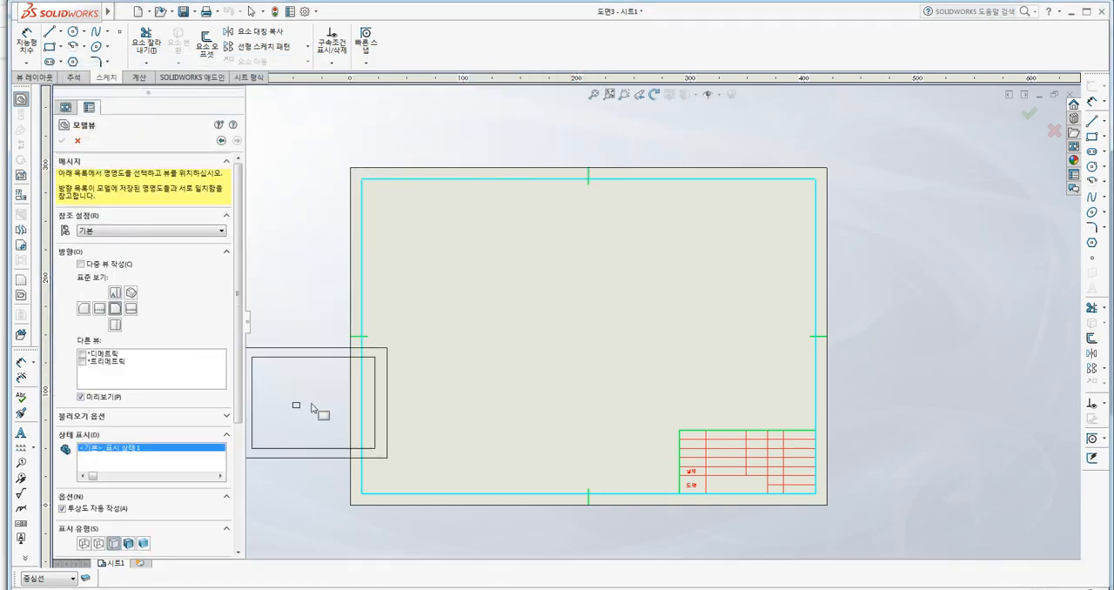
Place the part's base view in the sheet's lower-left area, with projected views to its right and above it.
left_click(465, 363)
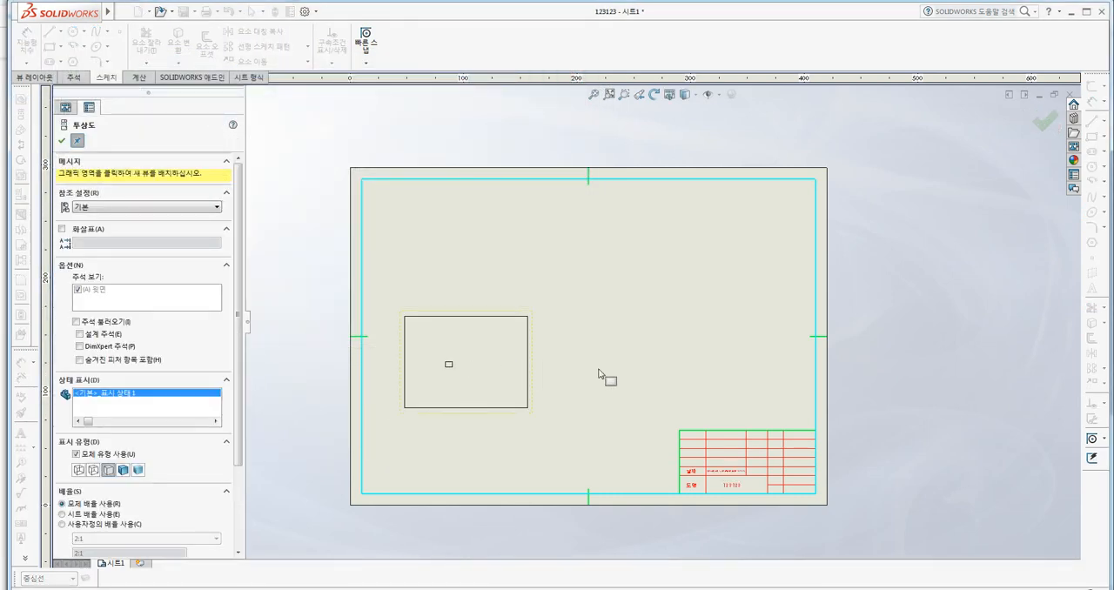
left_click(582, 370)
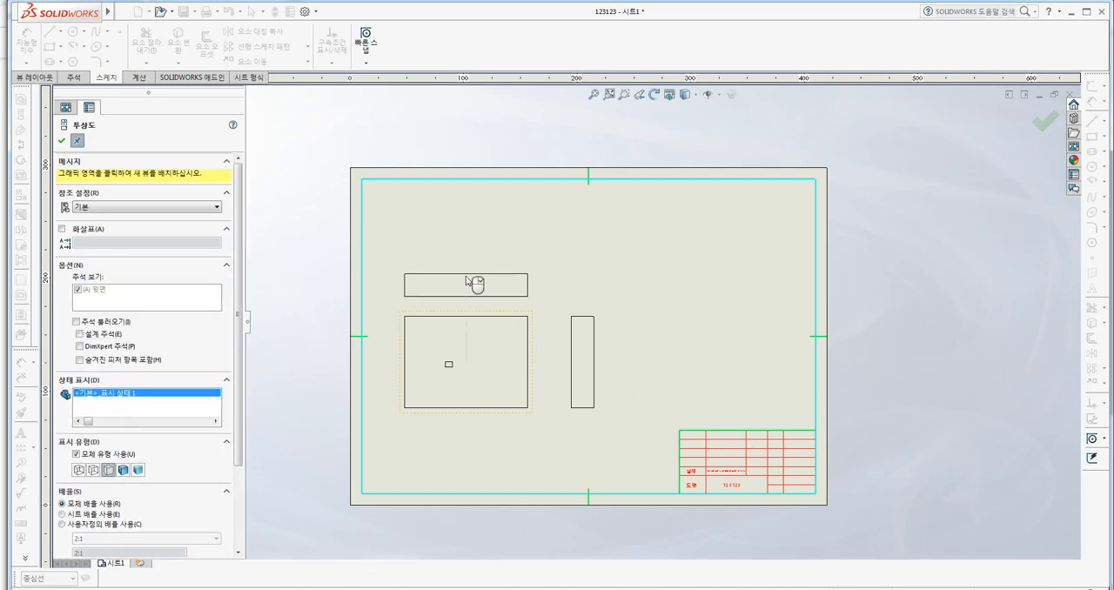
left_click(63, 141)
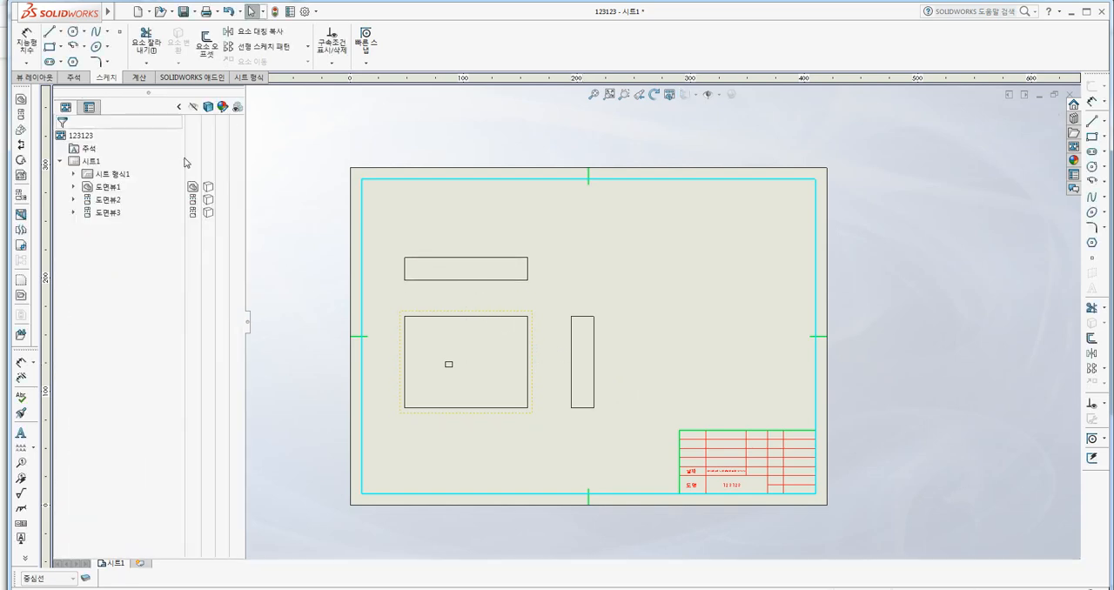
Load the saved dimension style file 55.sldstl for the Smart Dimension tool.
scroll(598, 304, "up", 2)
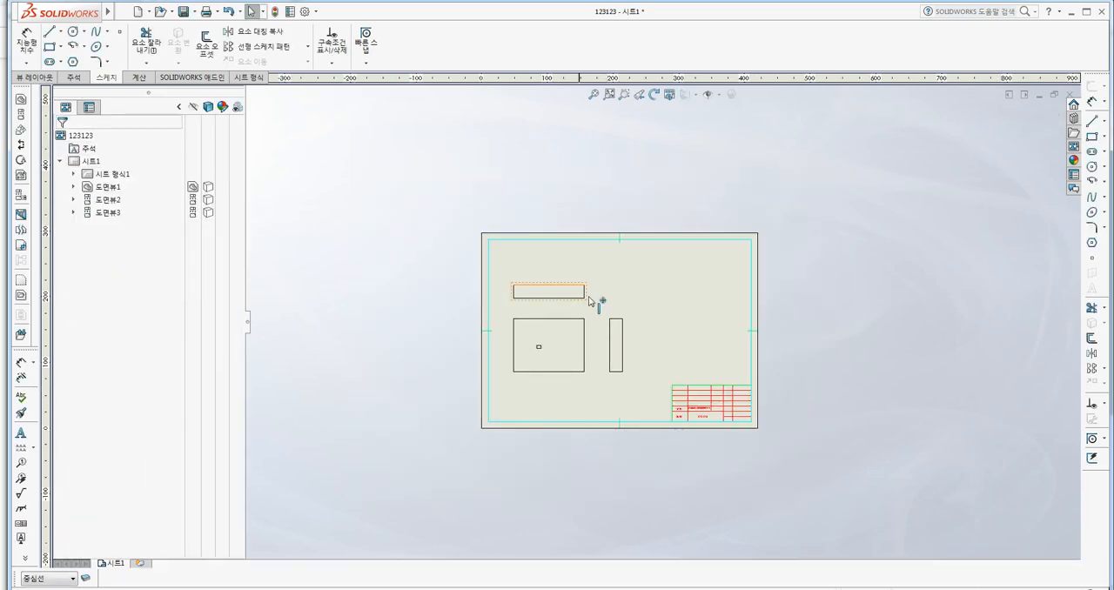
scroll(635, 316, "down", 5)
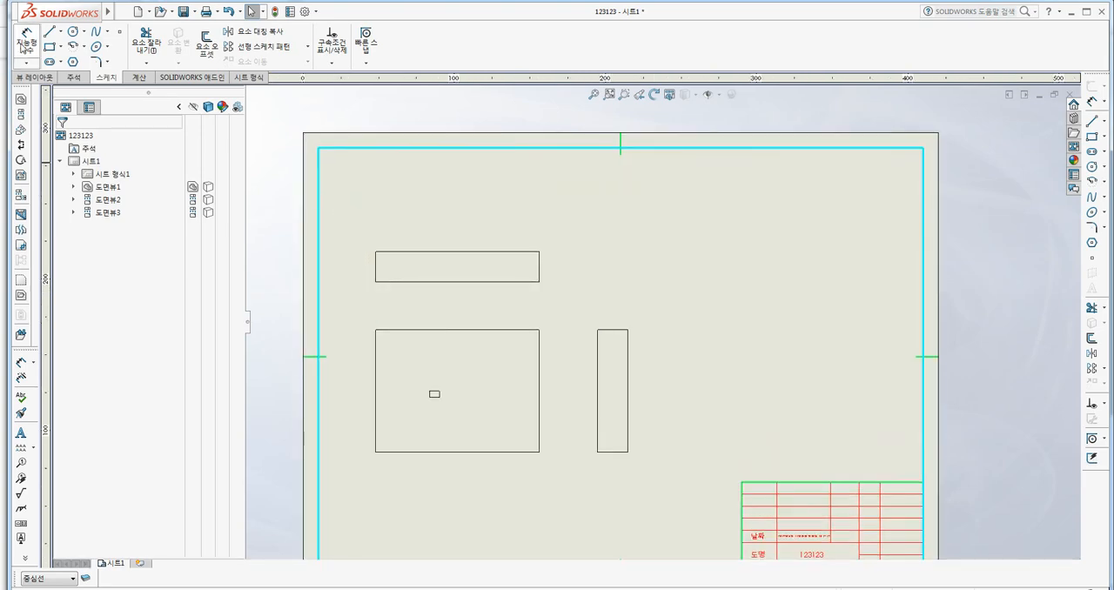
left_click(26, 38)
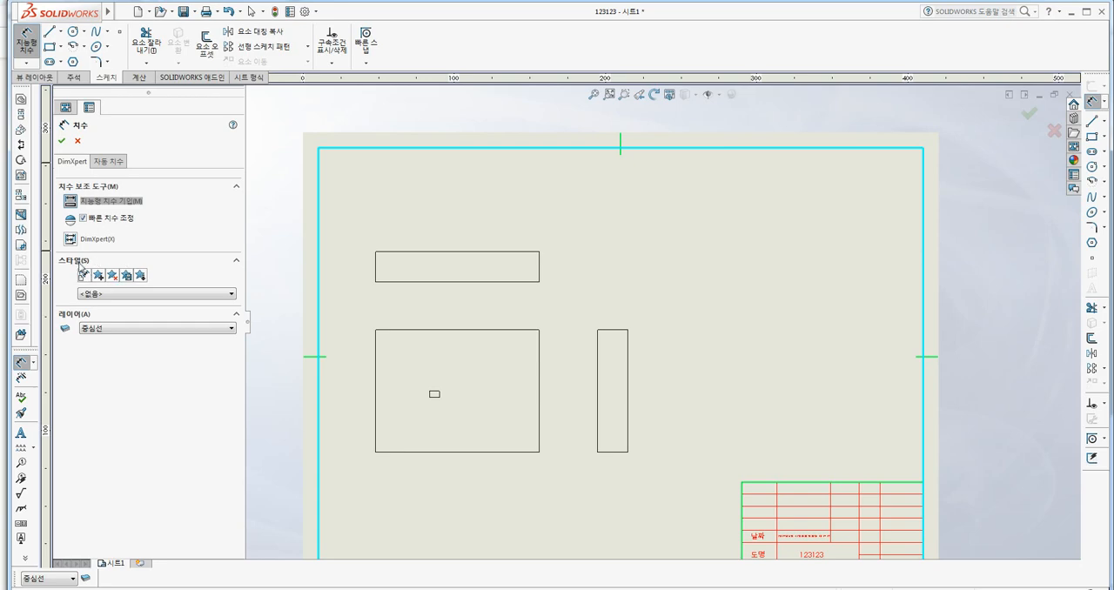
left_click(141, 276)
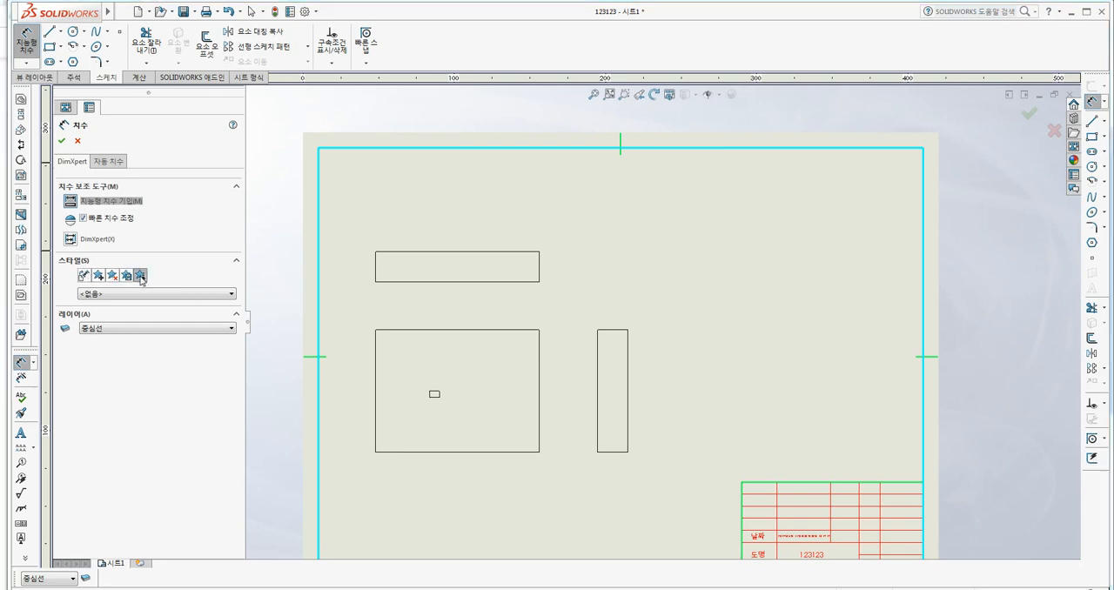
scroll(597, 221, "down", 3)
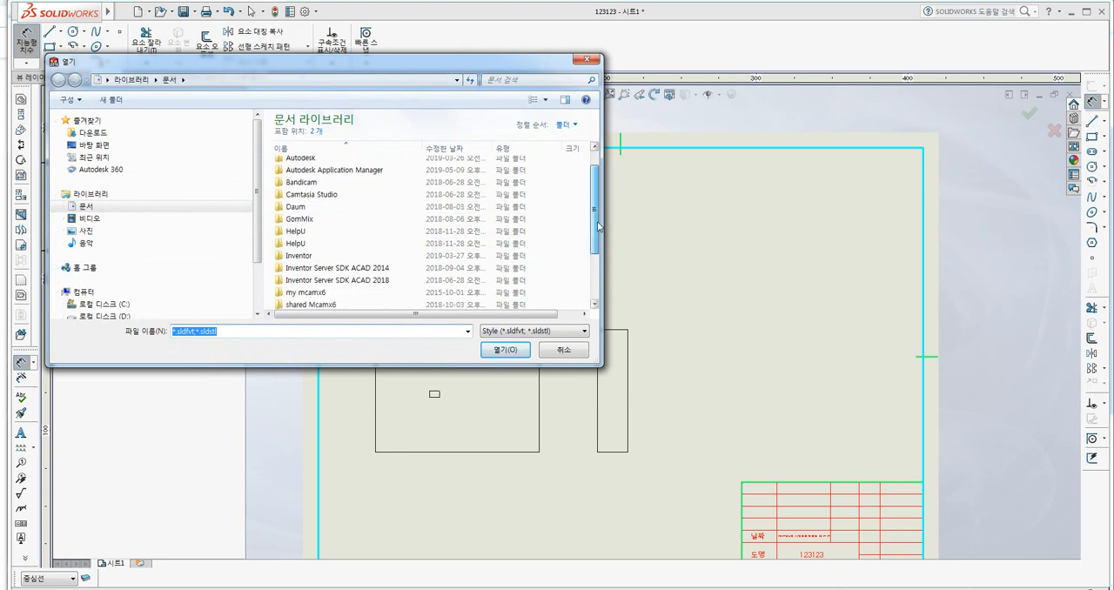
left_click(409, 302)
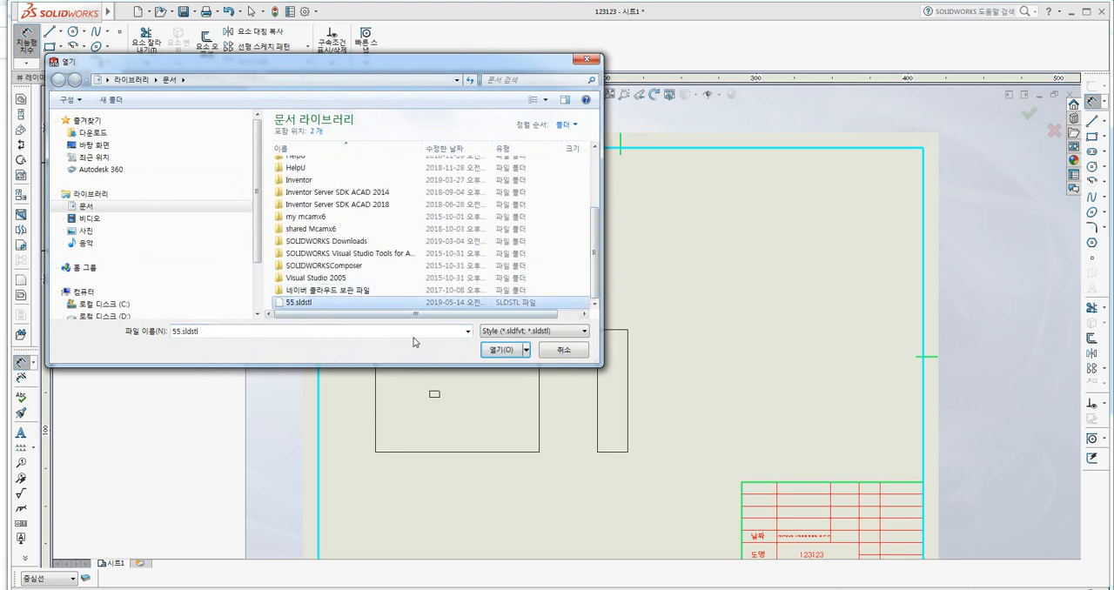
left_click(498, 350)
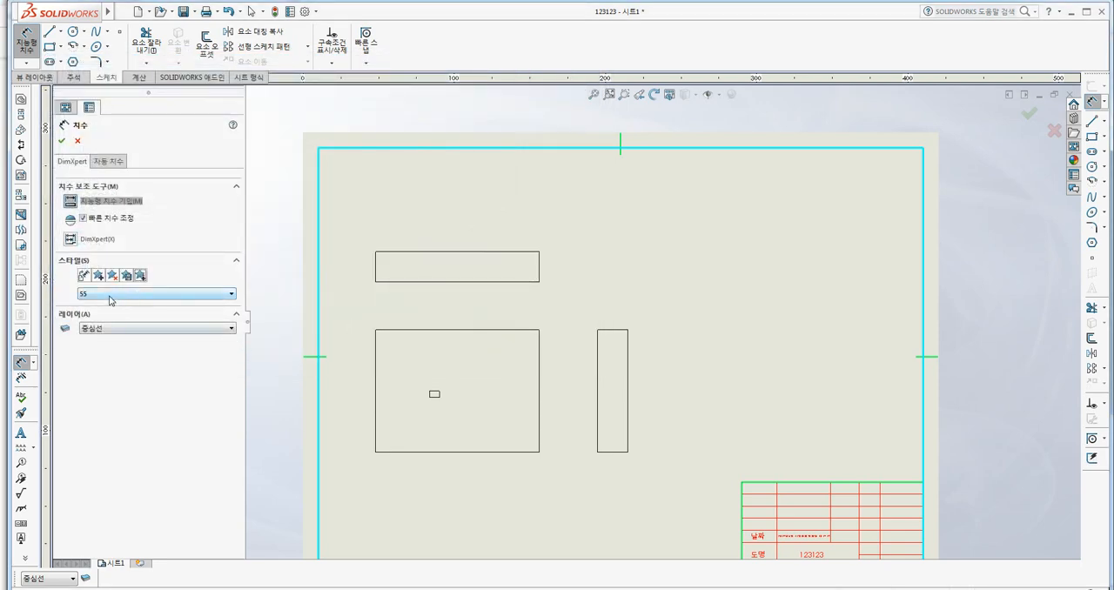
Dimension the height of the upper view, placing the dimension just outside its right edge.
left_click(539, 262)
left_click(561, 281)
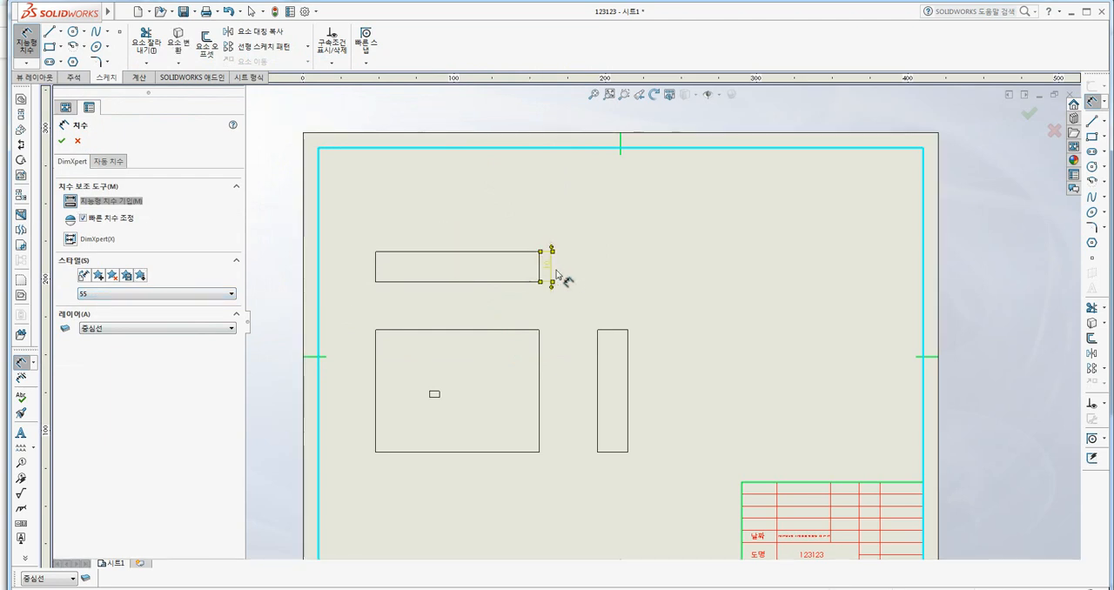
key("Return")
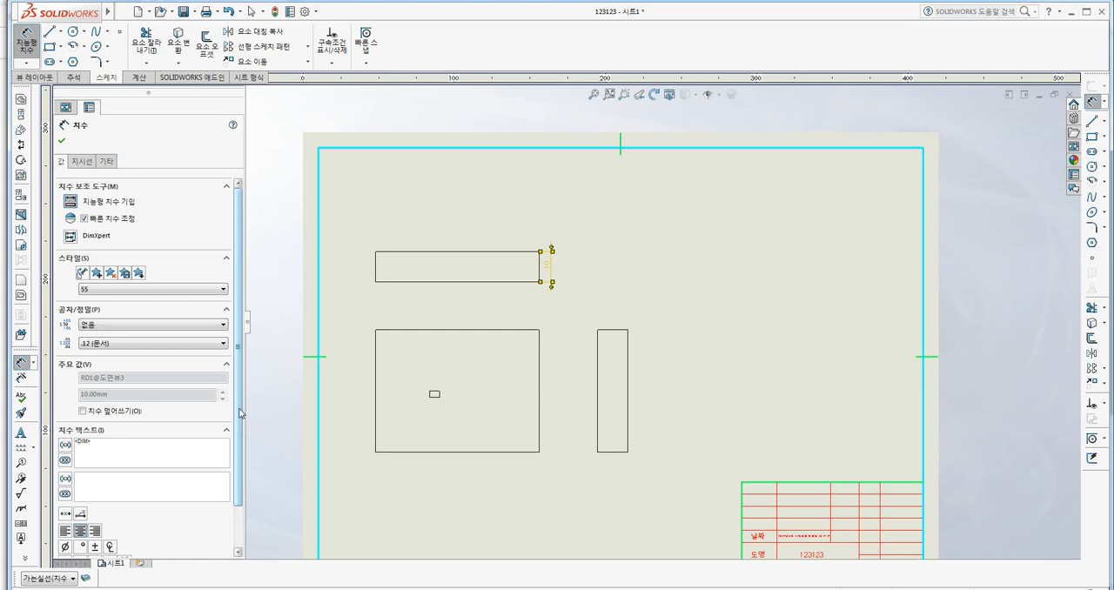
Give the upper view's height dimension a bilateral tolerance (좌우 상칭) of +0.05 and -0.02 mm.
scroll(241, 414, "down", 2)
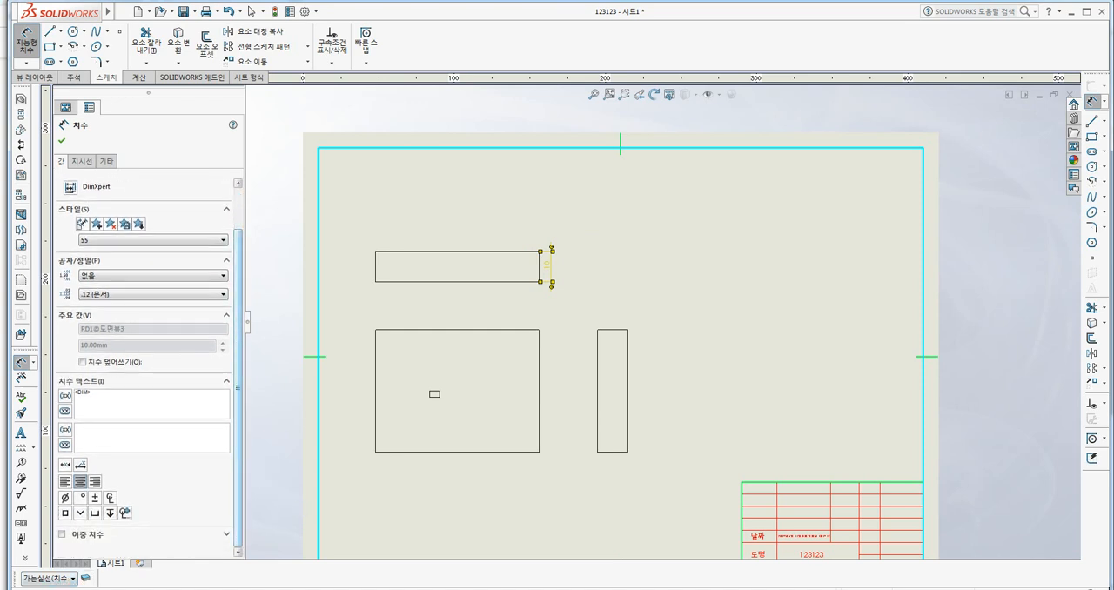
left_click(83, 277)
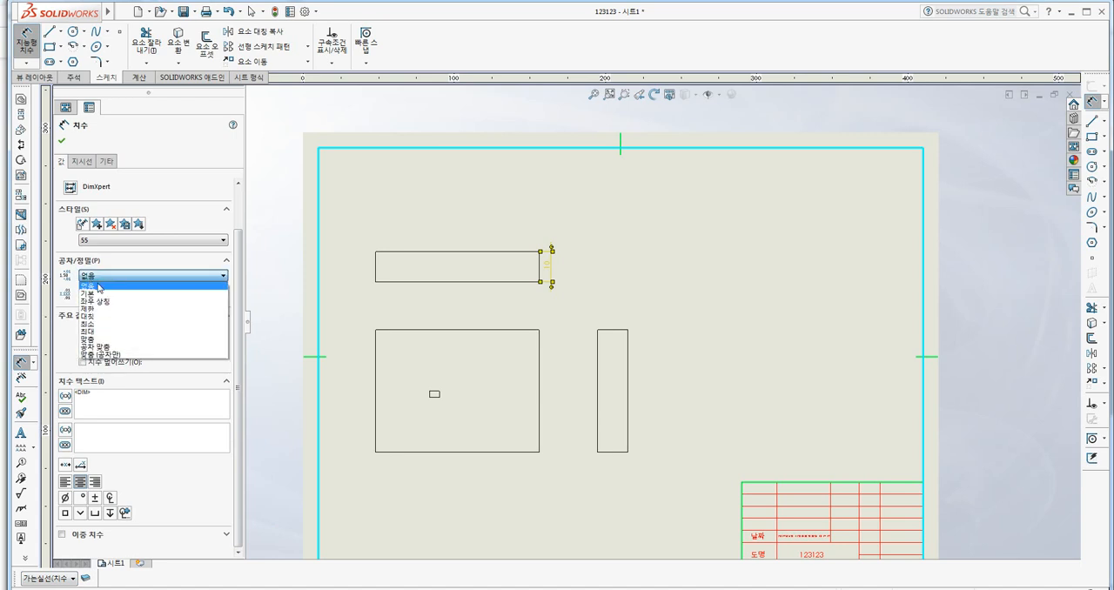
left_click(103, 304)
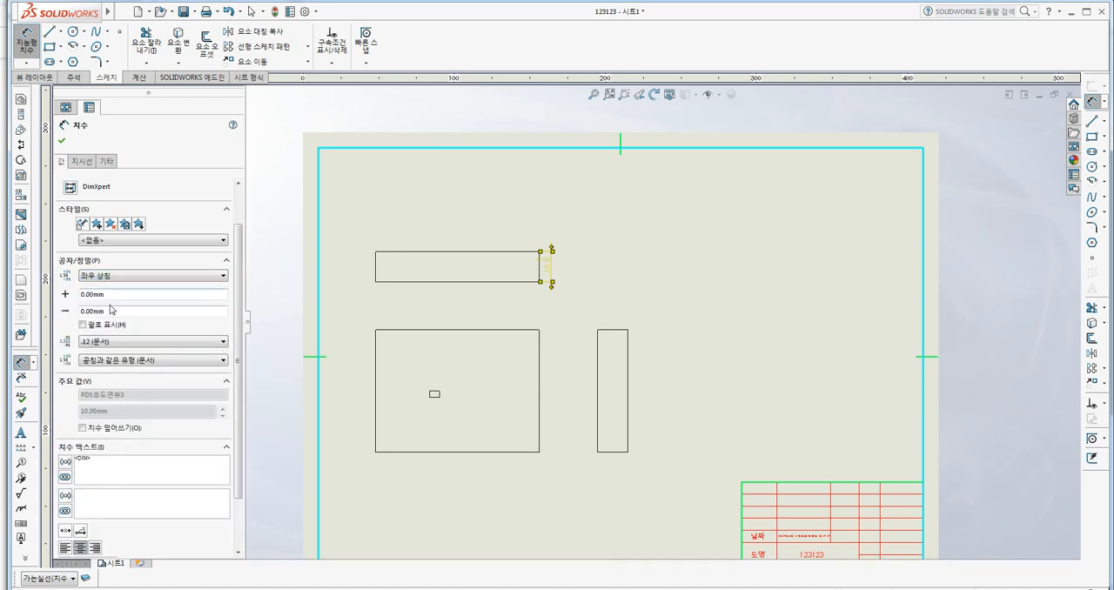
type("0")
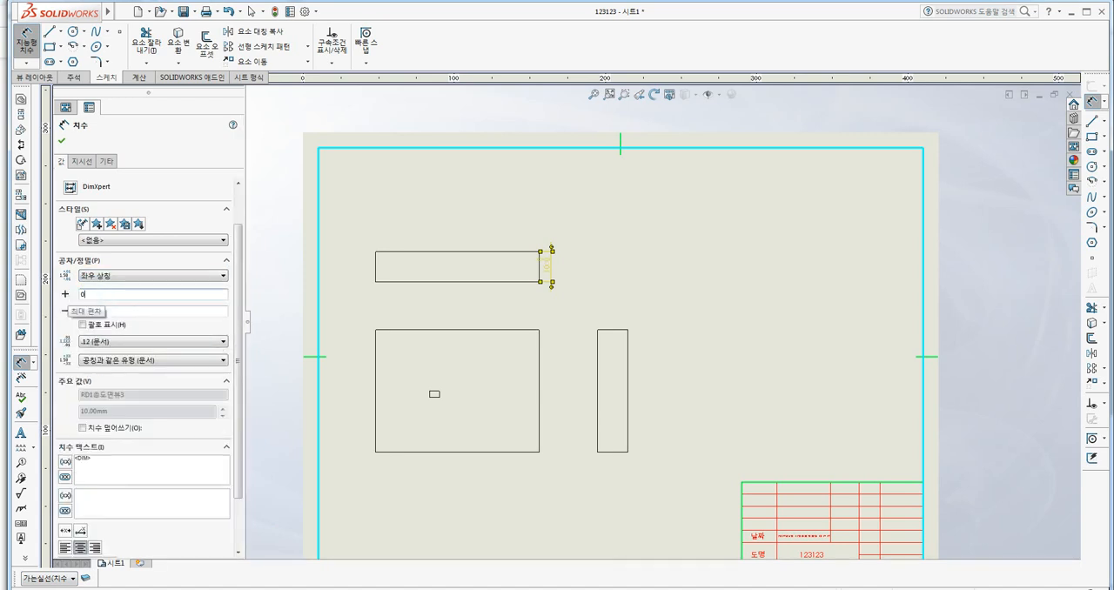
type(".05")
key("Tab")
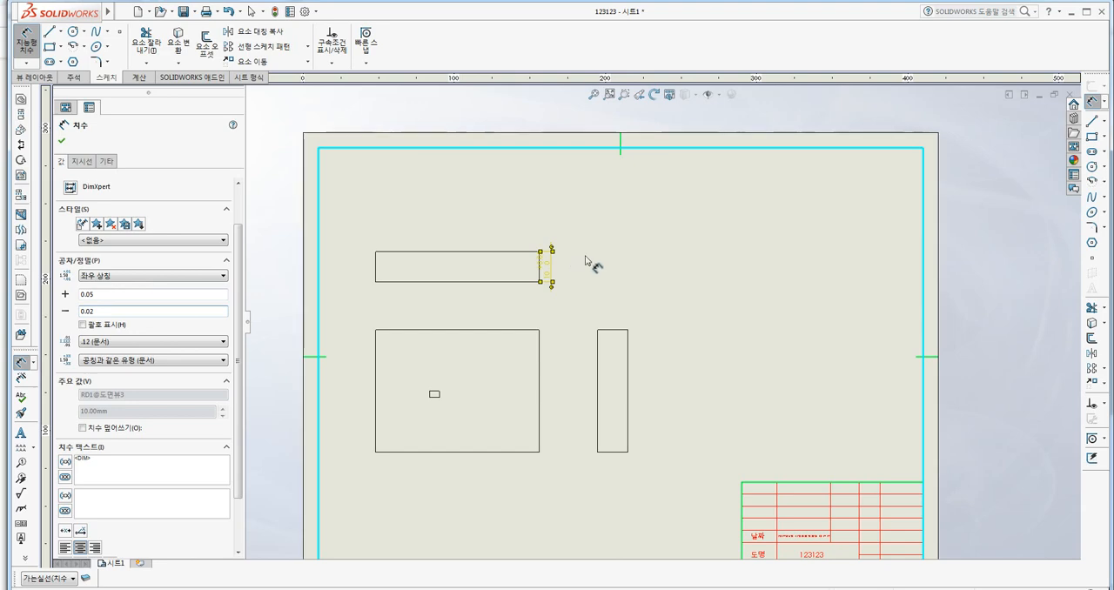
Move the toleranced height dimension farther out from the upper view's right edge and finish dimensioning.
scroll(589, 260, "down", 1)
scroll(609, 281, "up", 4)
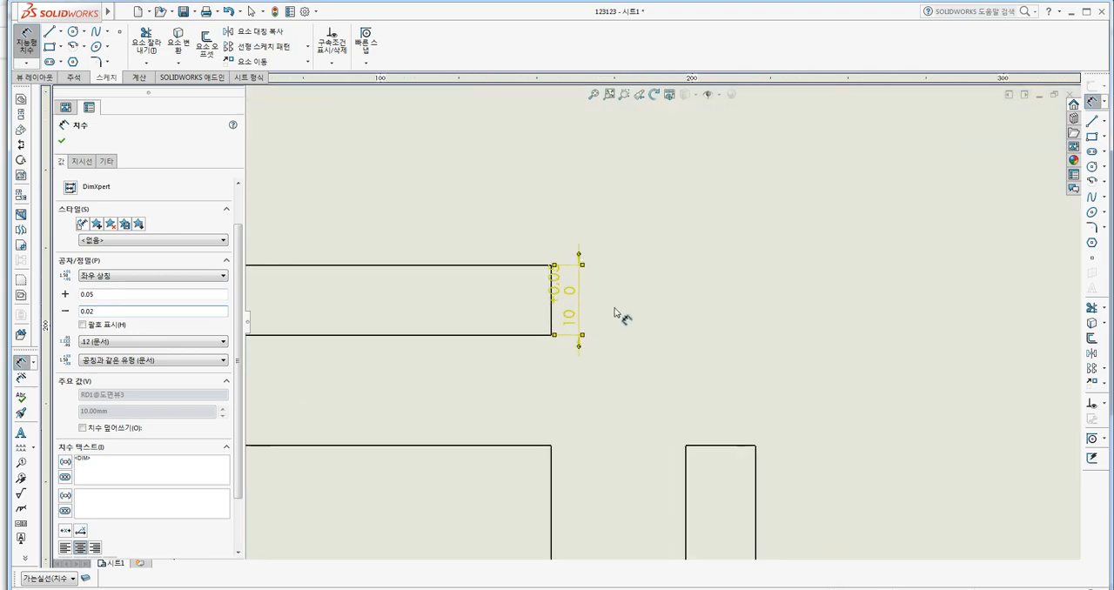
scroll(601, 309, "up", 3)
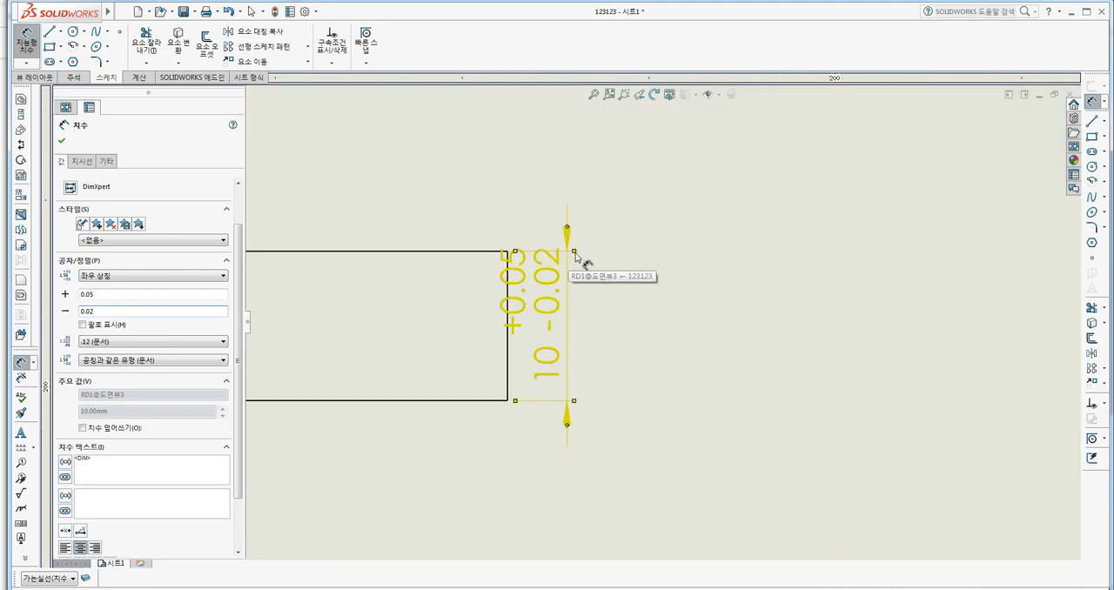
left_click_drag(576, 254, 609, 274)
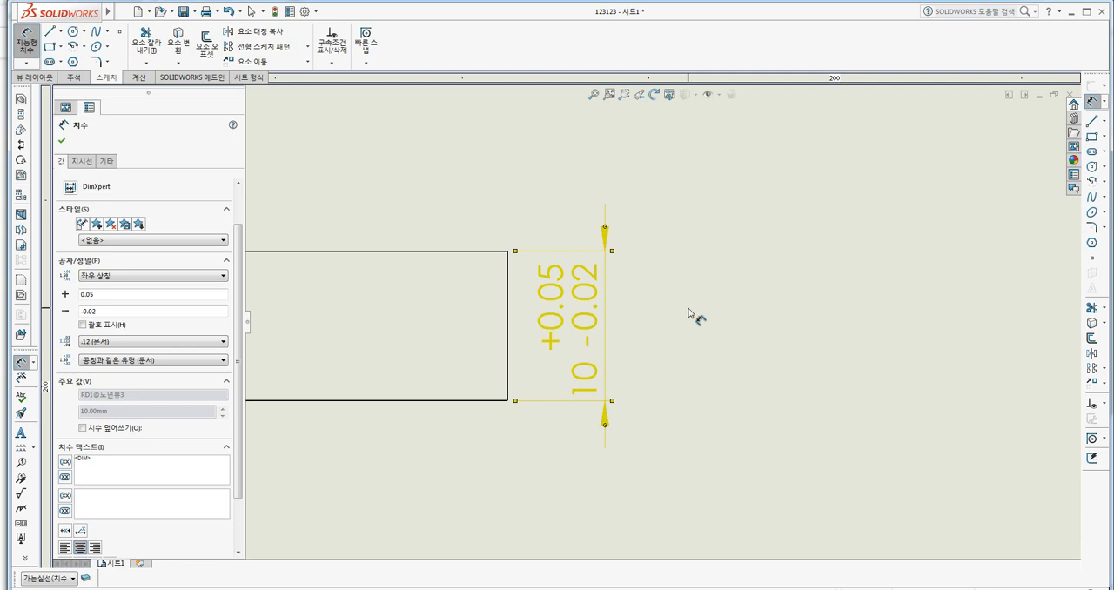
key("Escape")
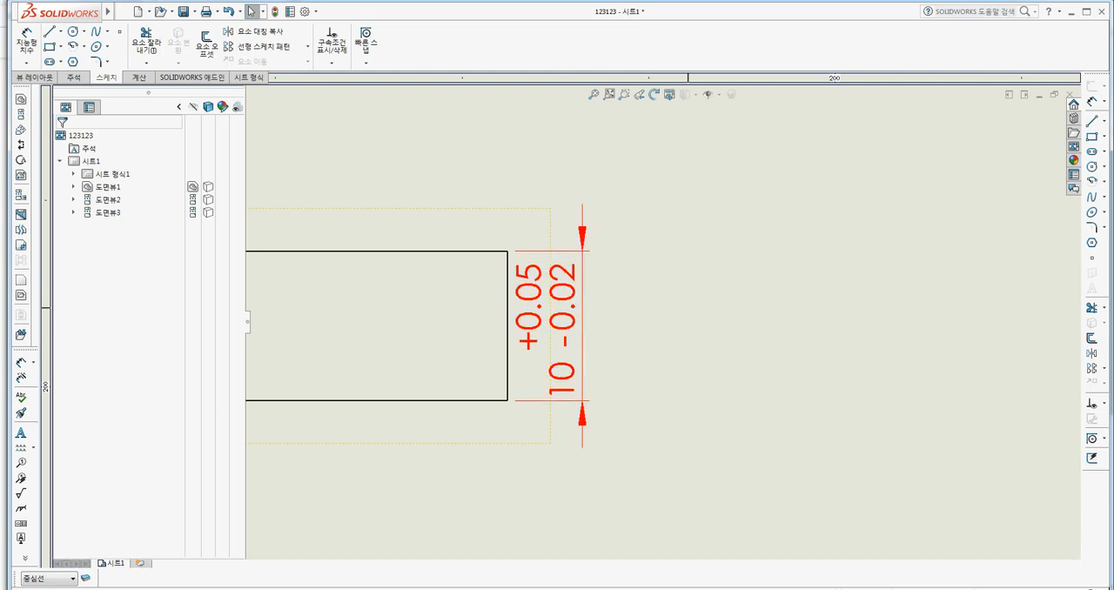
Examine the toleranced dimension's layer and properties and how it looks on the whole sheet.
left_click(57, 579)
left_click(545, 494)
left_click(591, 386)
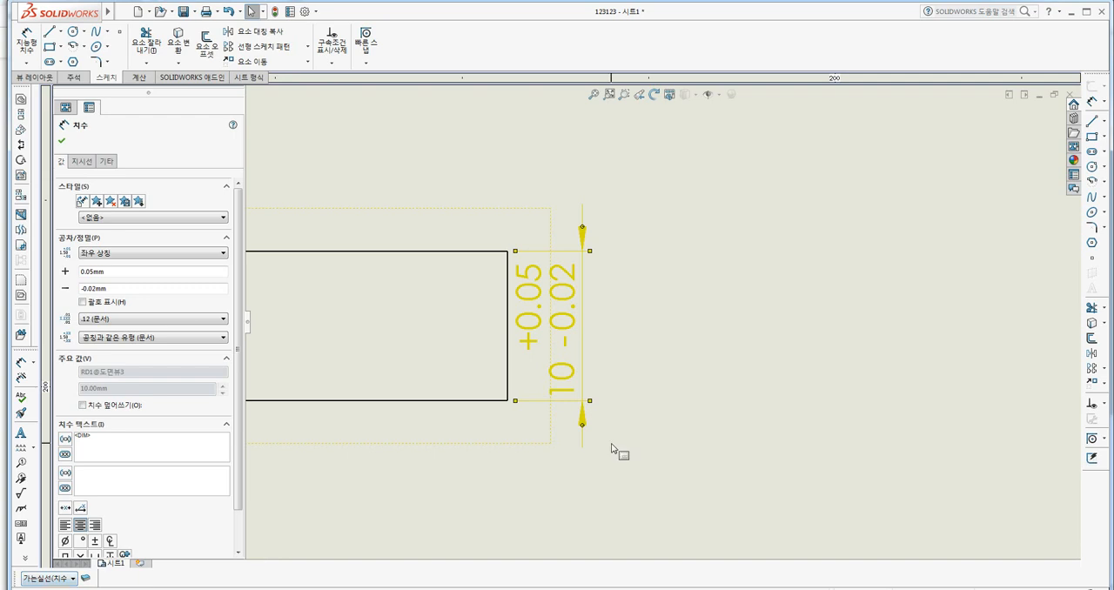
left_click(833, 189)
scroll(757, 311, "down", 3)
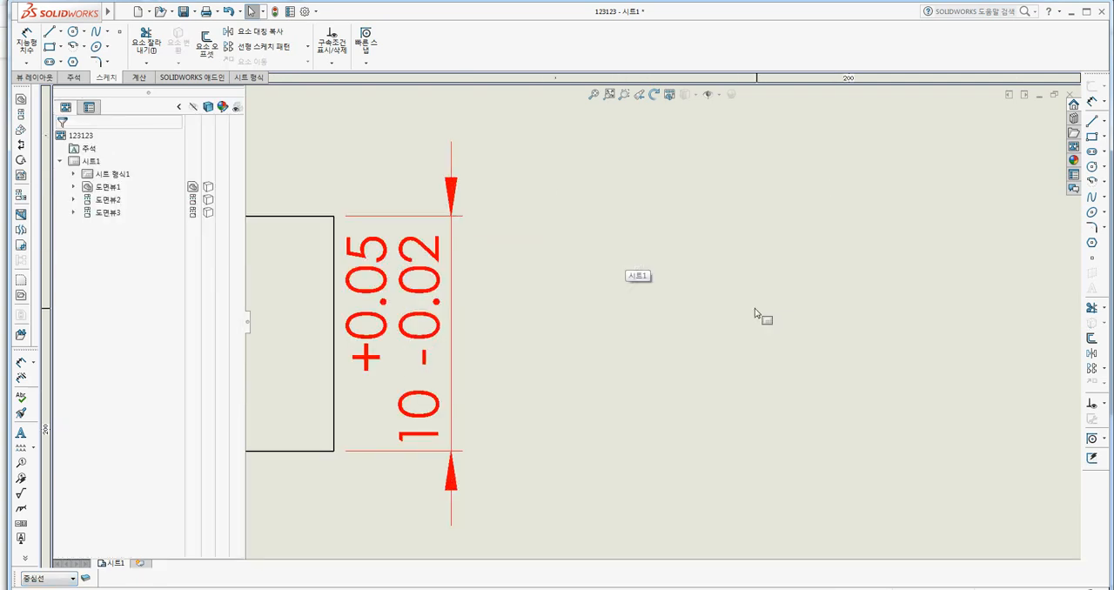
scroll(754, 308, "up", 6)
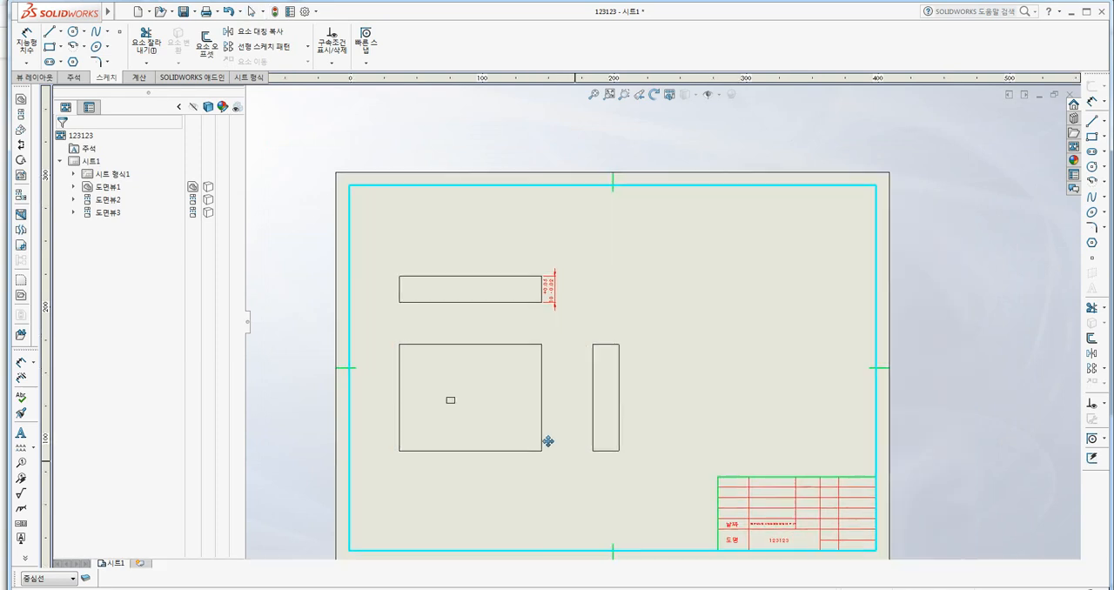
scroll(495, 435, "down", 1)
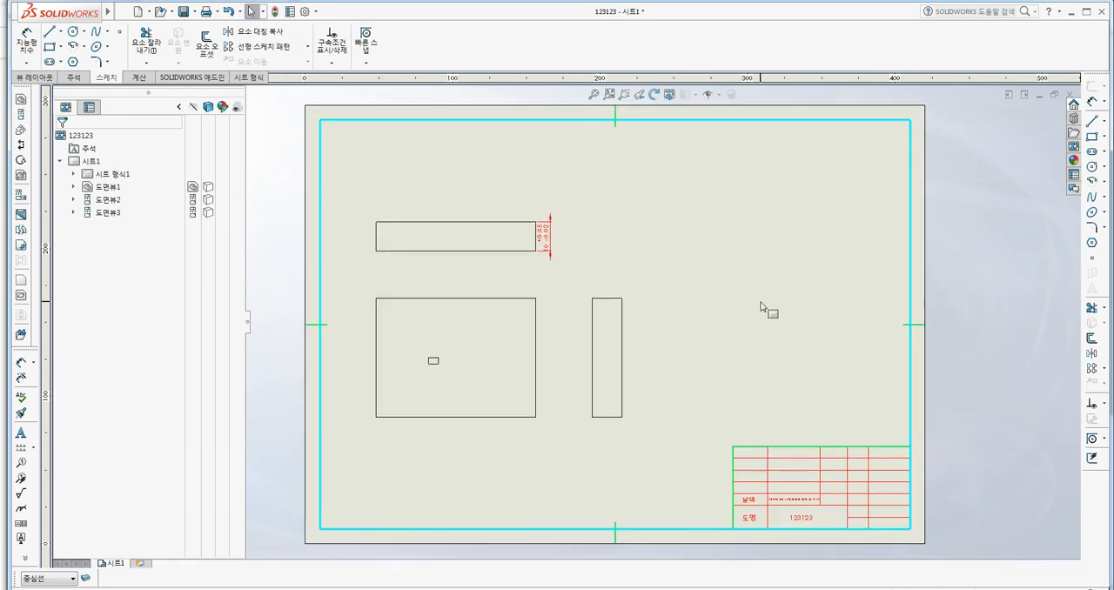